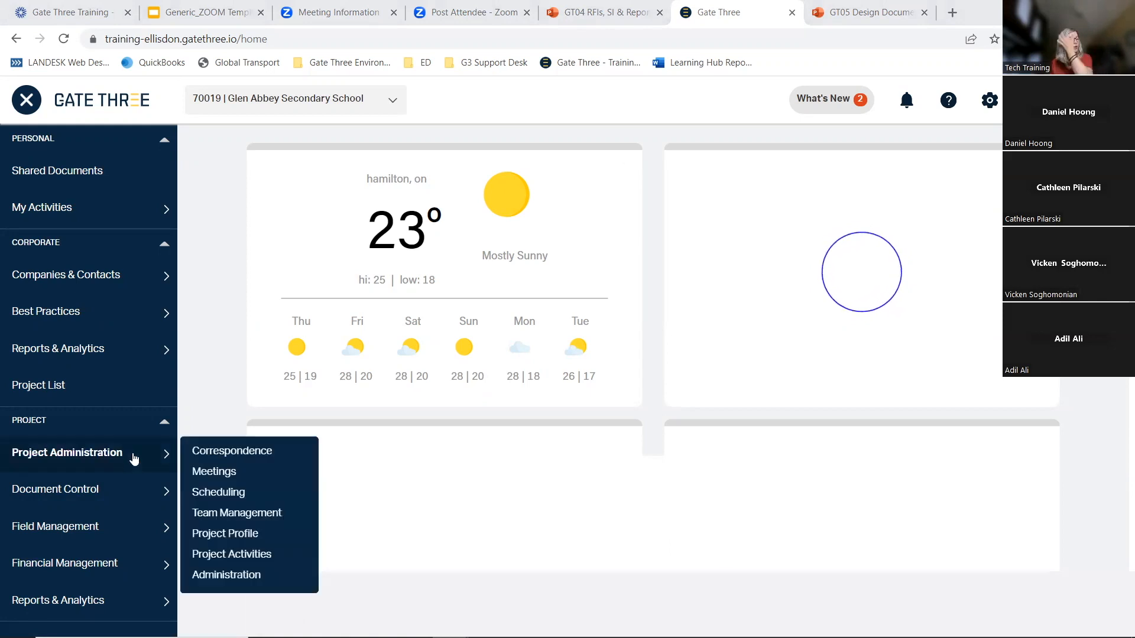
Open the RFI log for the project and scroll through the list of all RFIs, including the columns further right
mouse_move(150, 501)
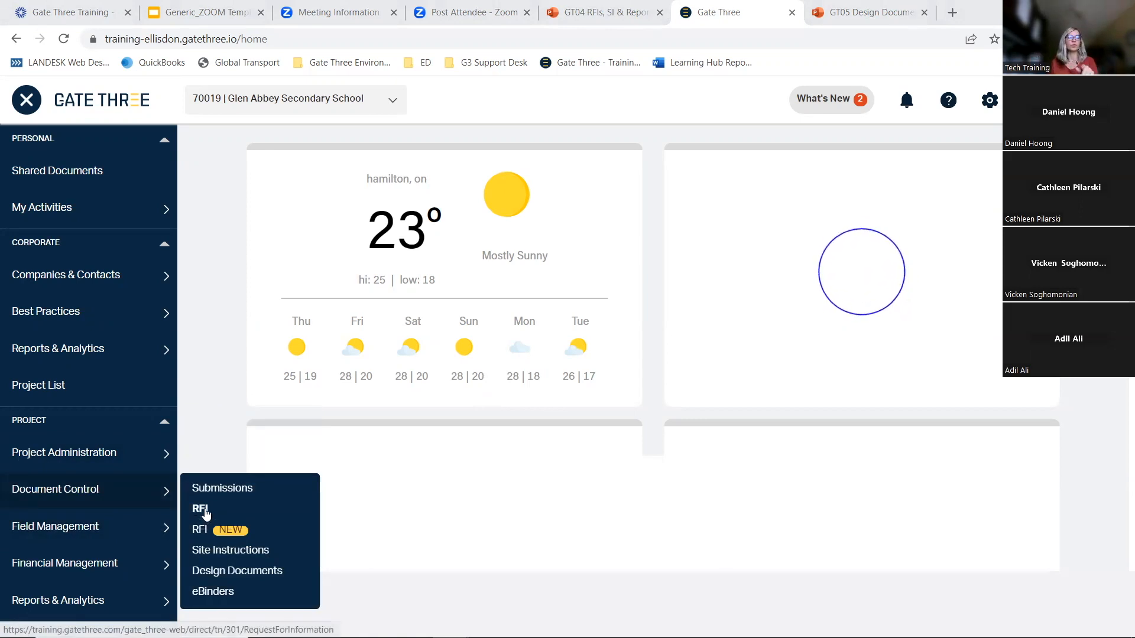
left_click(197, 512)
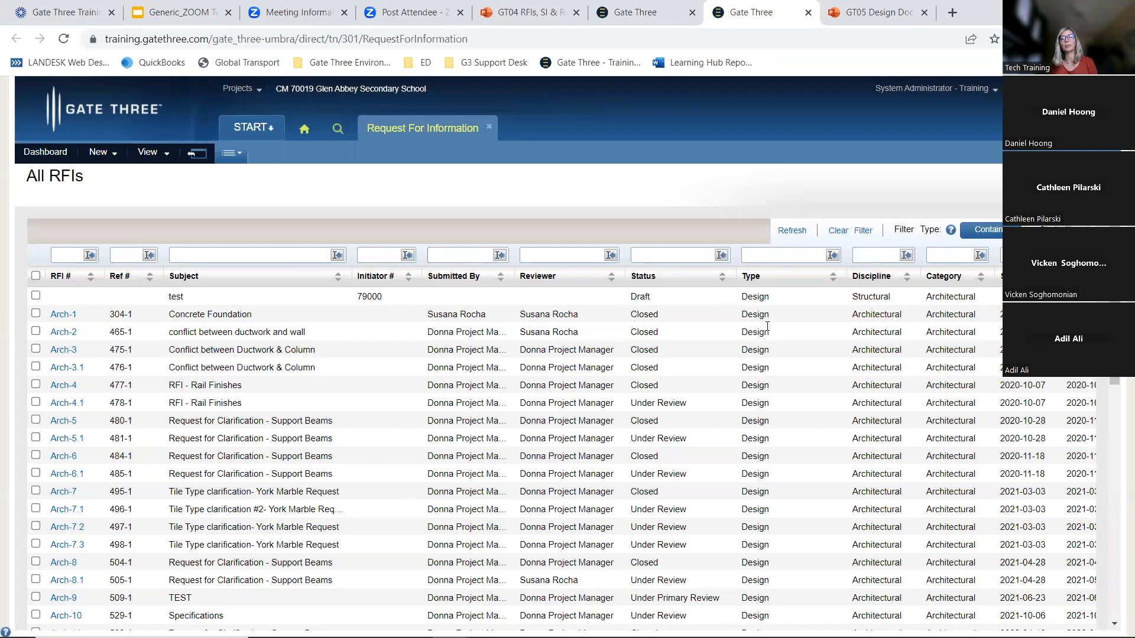
scroll(762, 354, "down", 2)
scroll(754, 372, "up", 2)
scroll(714, 433, "down", 3)
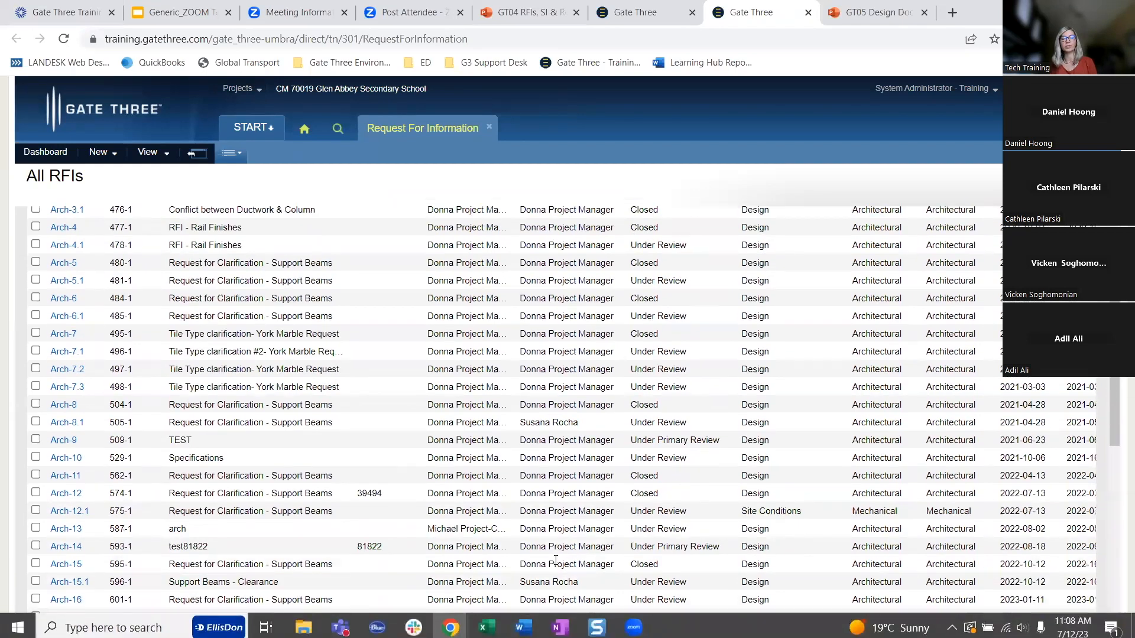
scroll(555, 560, "down", 8)
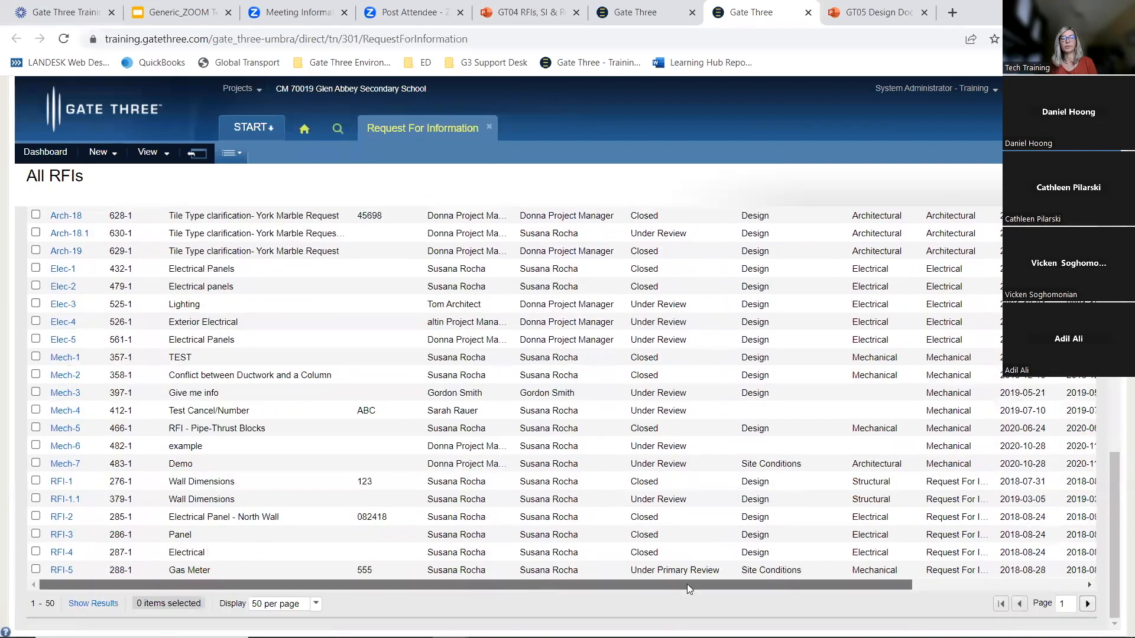
left_click_drag(687, 588, 858, 588)
scroll(927, 277, "up", 10)
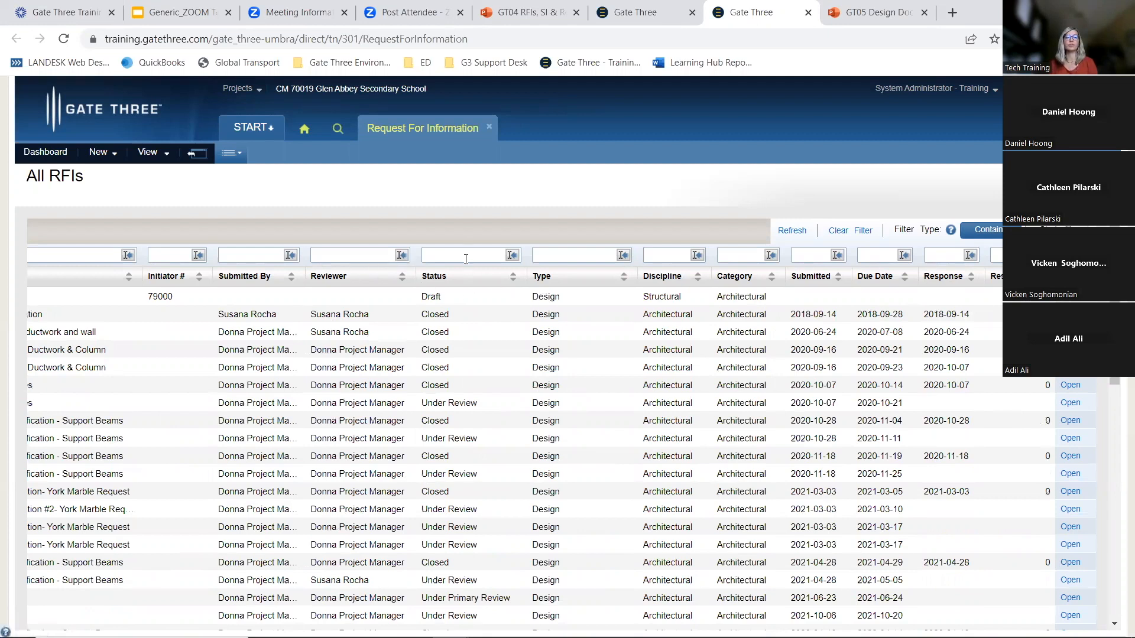
Filter the RFI list's Status column by 'rev', then clear the filter
type("under")
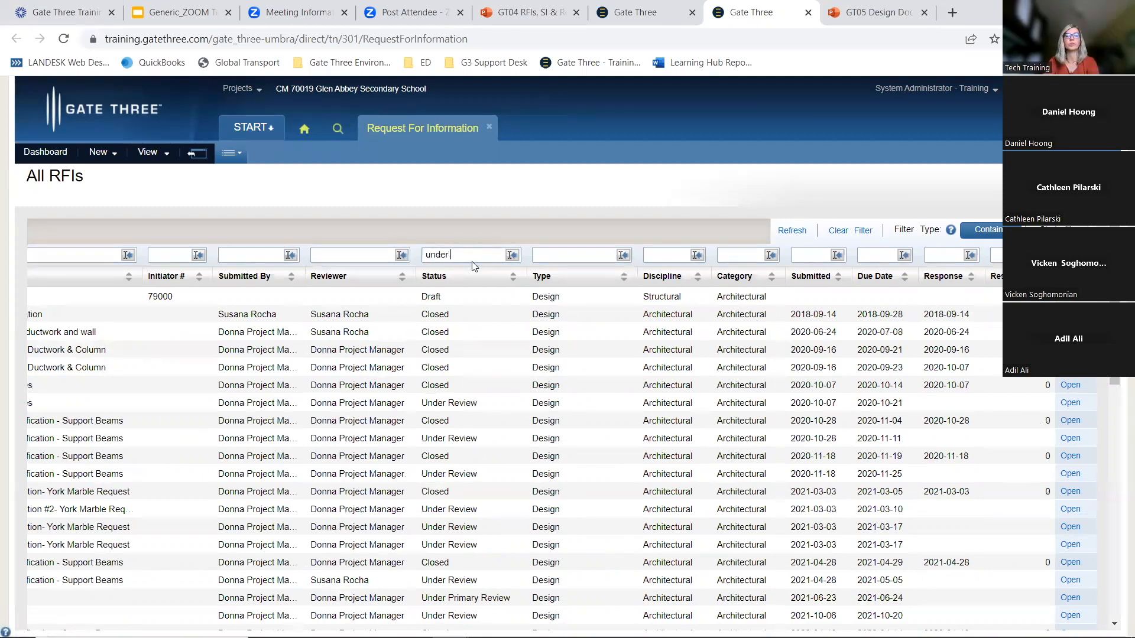
key("Return")
left_click(472, 254)
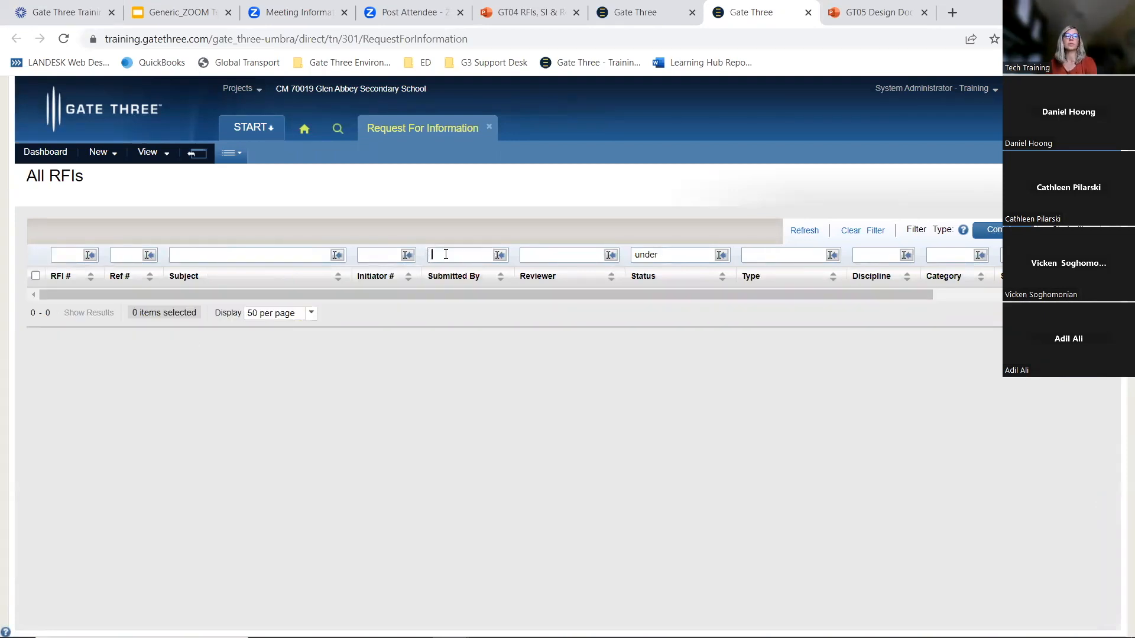
double_click(695, 253)
type("rev")
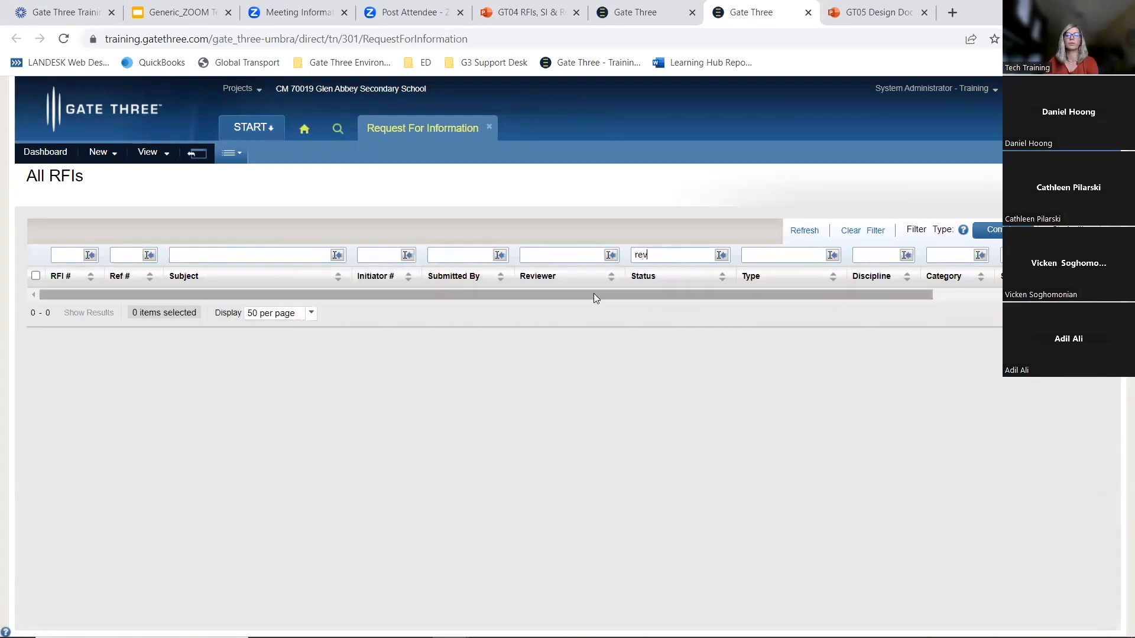
key("Return")
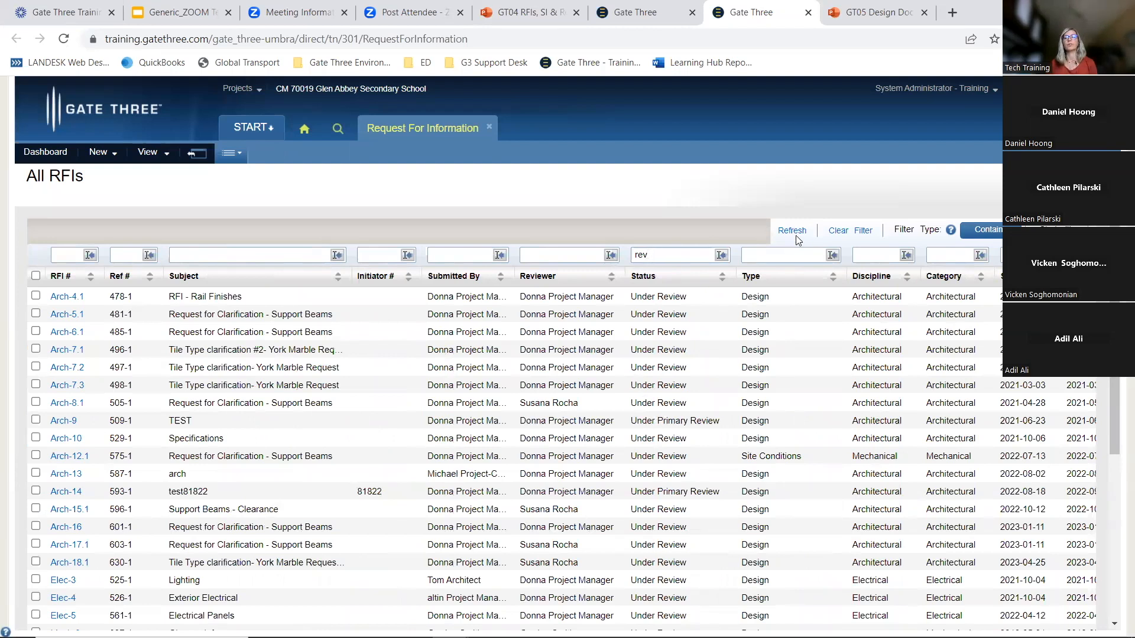
left_click(855, 234)
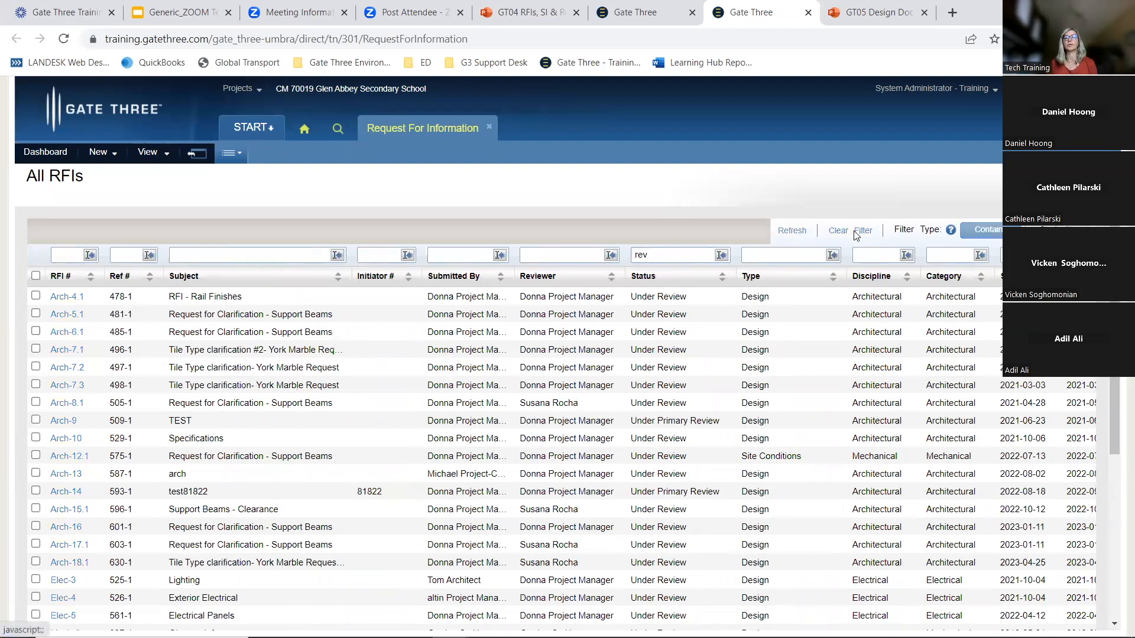
Switch the RFI log to the RFIs by Category view
left_click(165, 155)
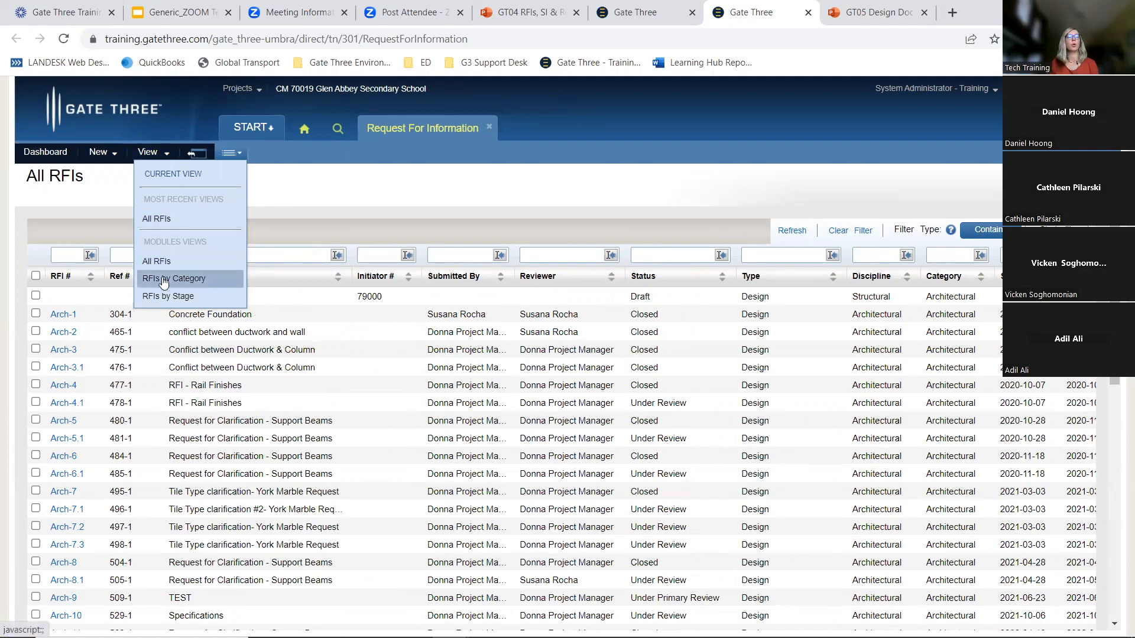
left_click(185, 285)
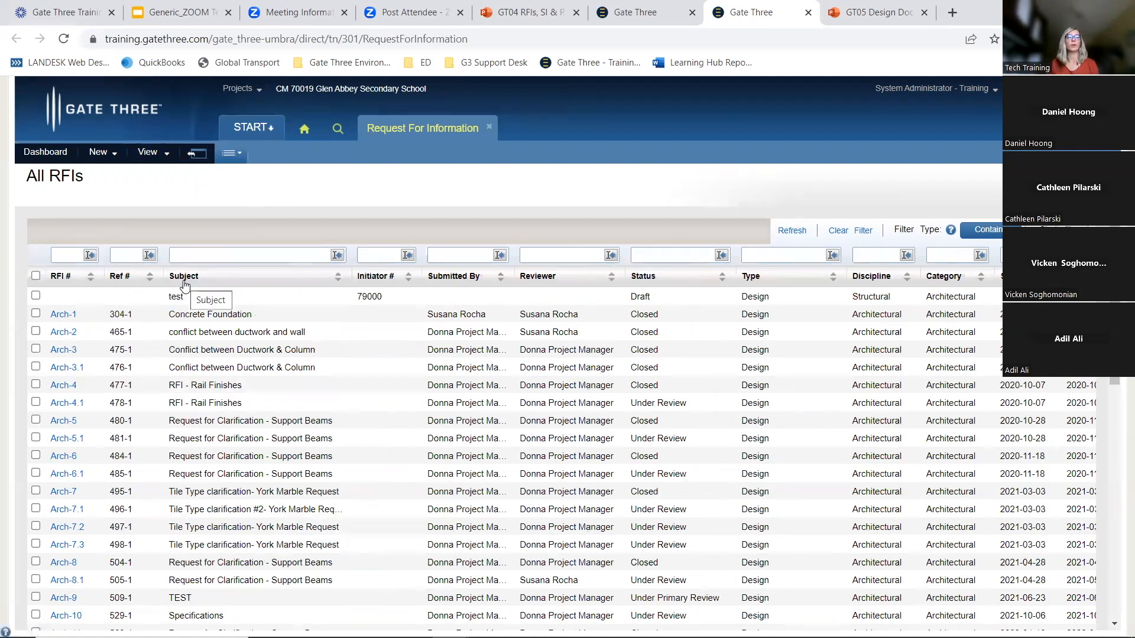
left_click(32, 273)
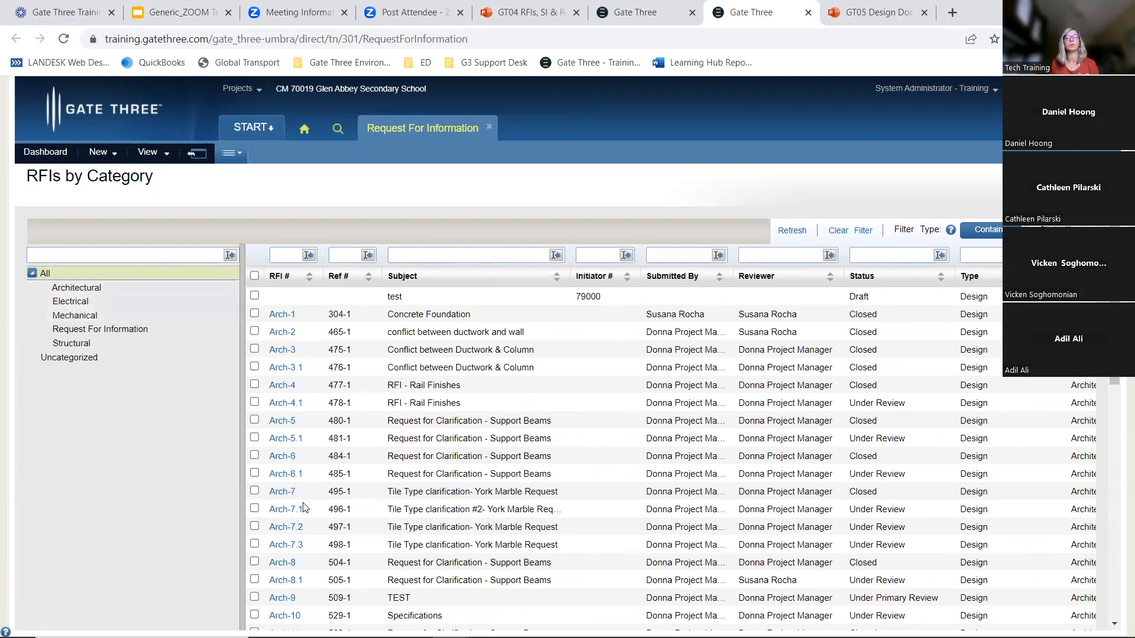
Switch to the RFIs by Stage view and show only the Under Review RFIs
left_click(149, 153)
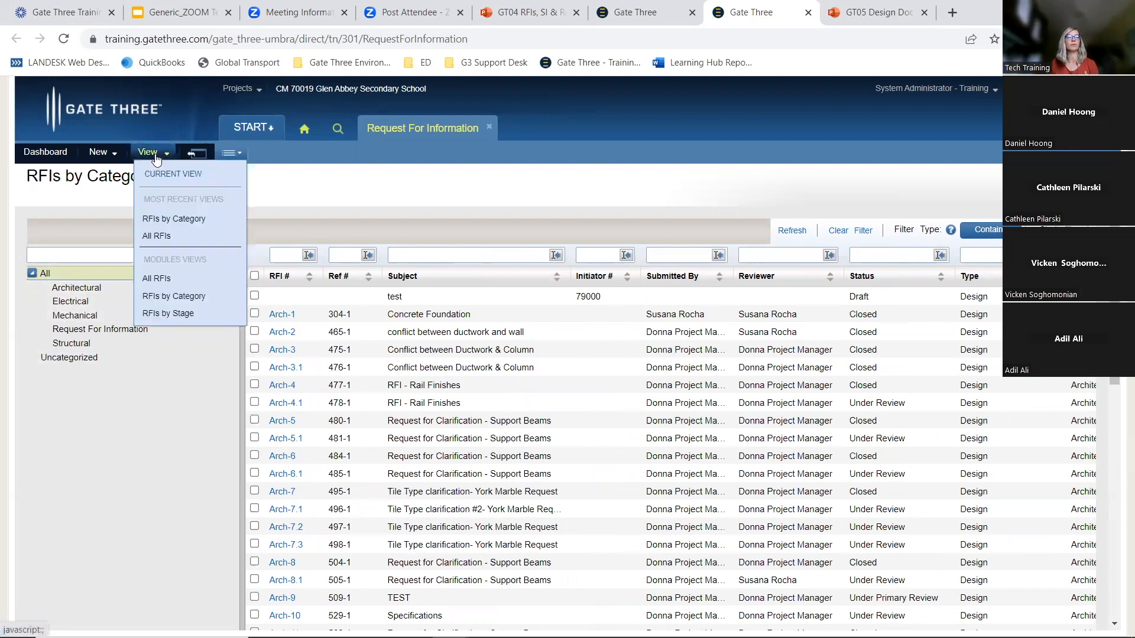
left_click(160, 312)
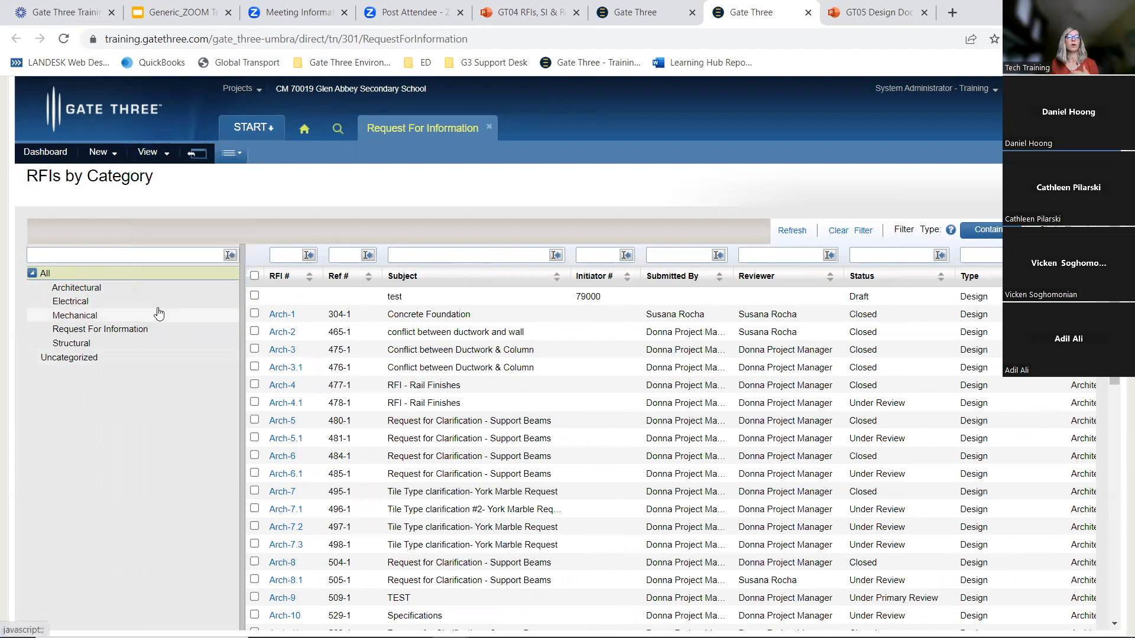
left_click(32, 295)
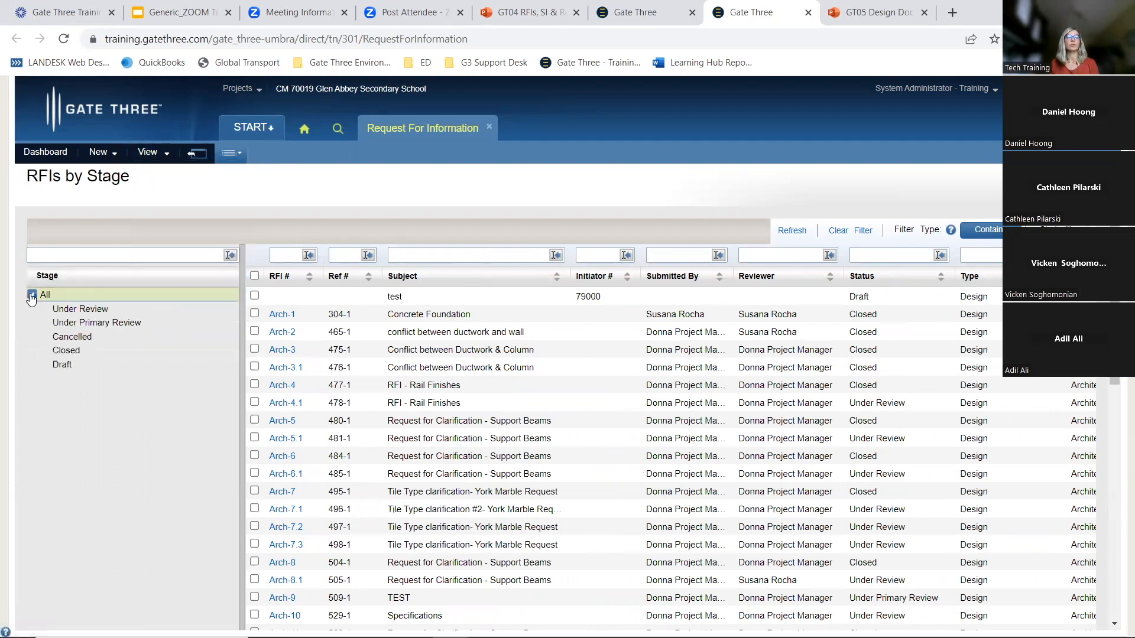
left_click(71, 313)
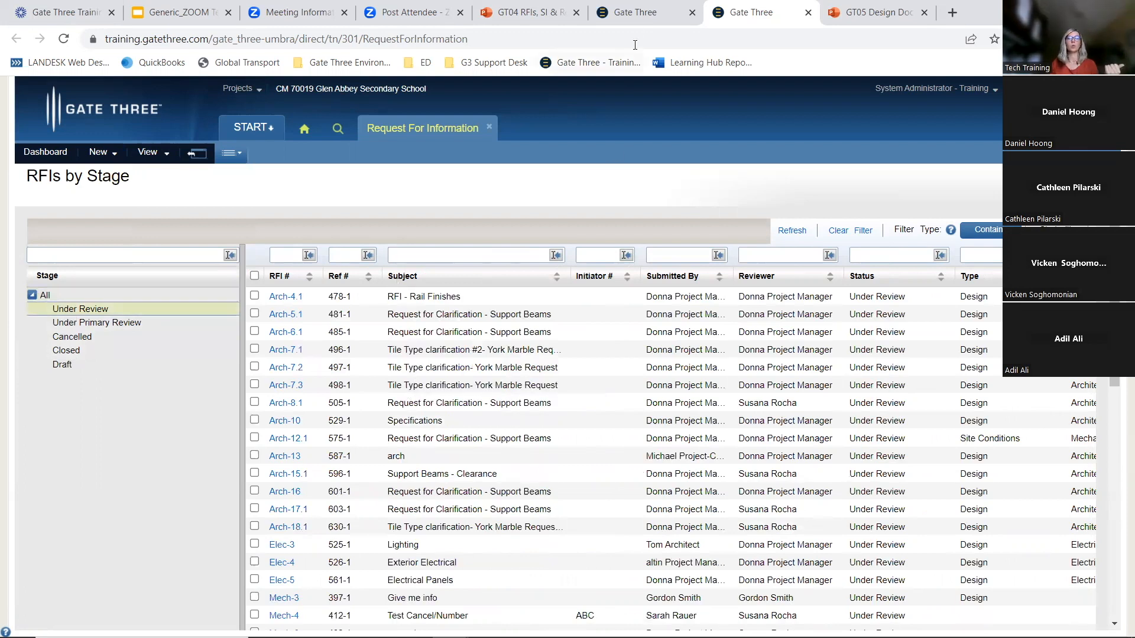
Go to the other Gate Three tab and open the new RFI module from Document Control
left_click(643, 11)
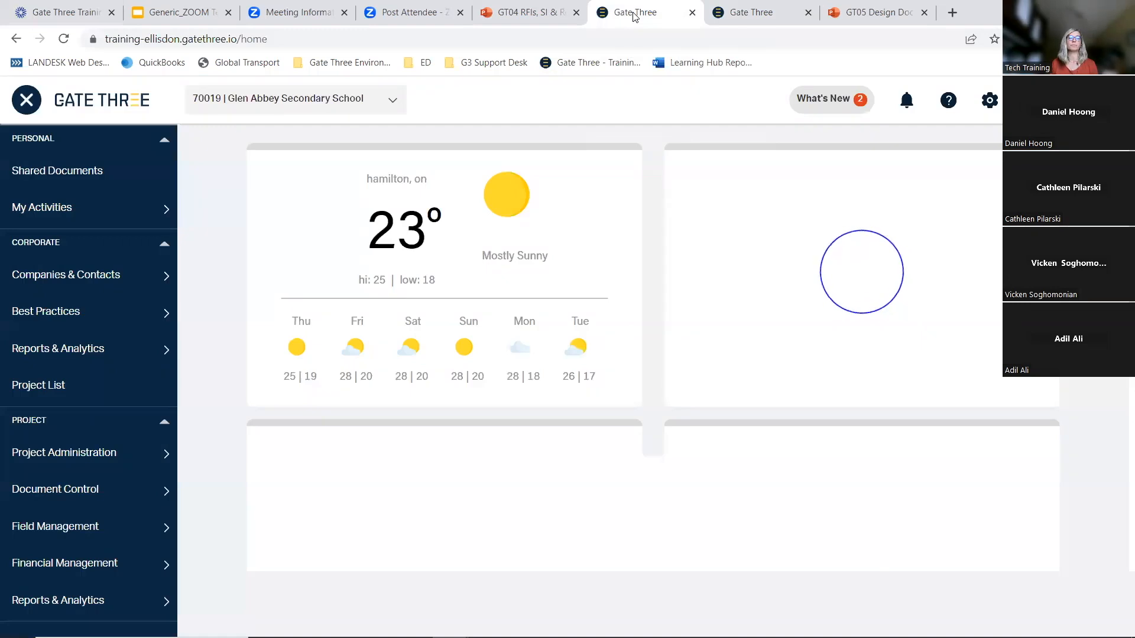
mouse_move(138, 460)
mouse_move(147, 490)
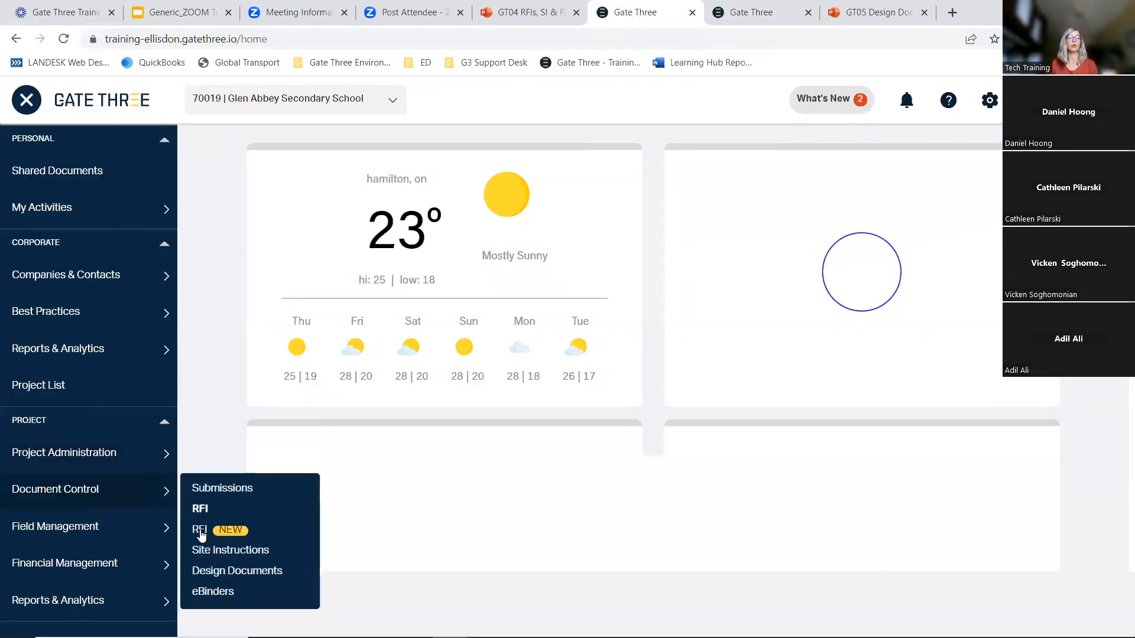
left_click(217, 531)
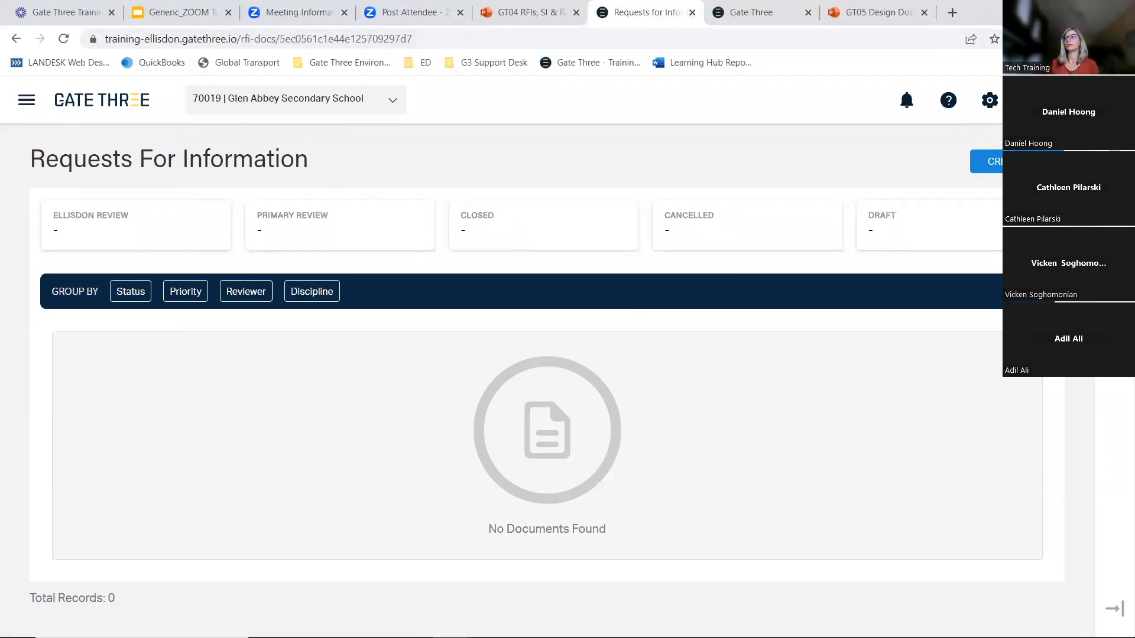
mouse_move(450, 623)
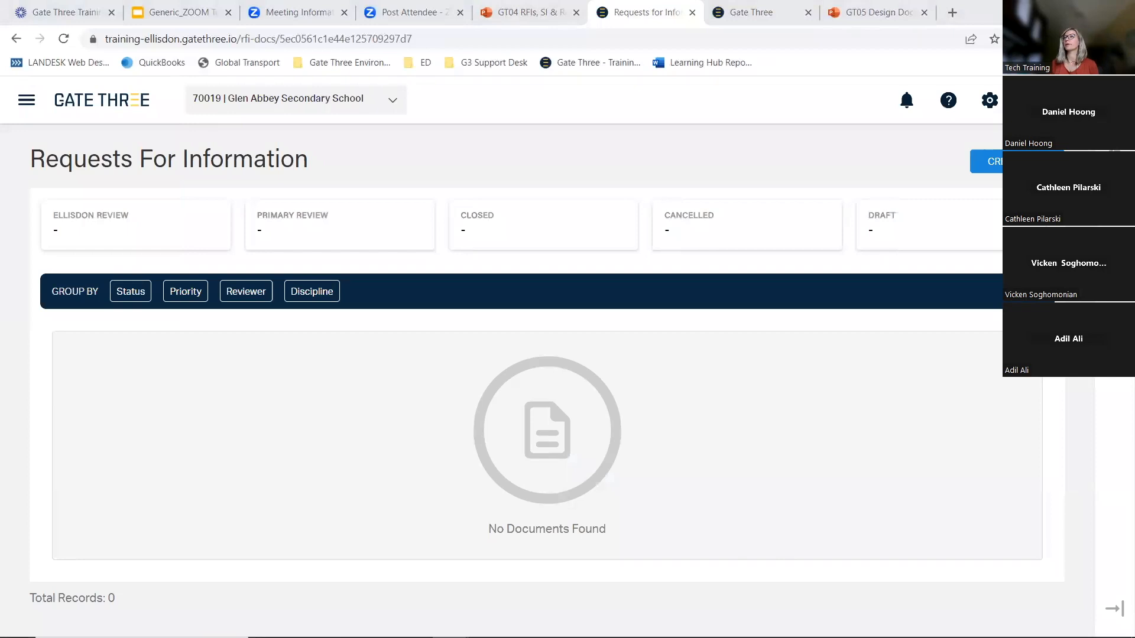
Switch to the other browser window and collapse the side navigation menu
key("alt+Tab")
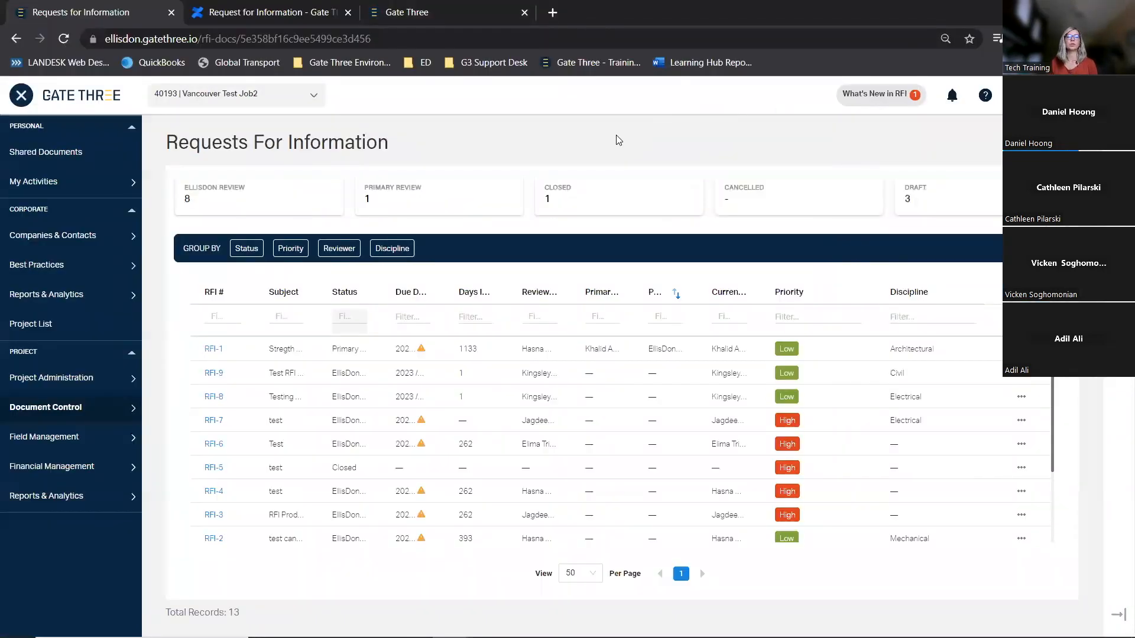
left_click(30, 98)
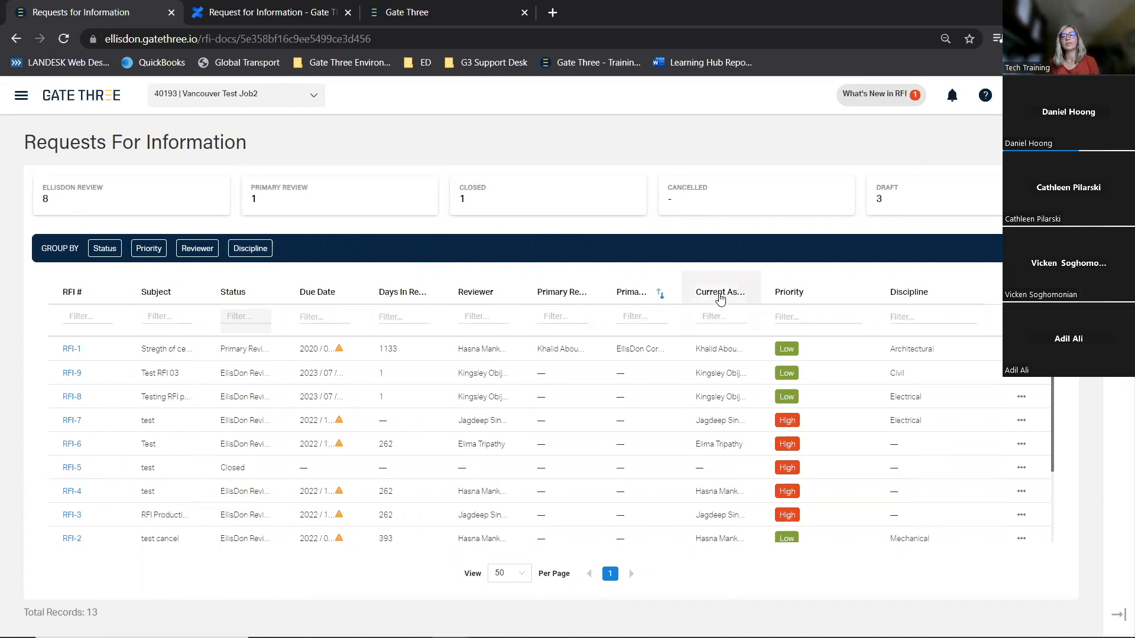
Widen the Current Assignee and Primary Reviewer Company columns and scroll through the RFI list
left_click_drag(761, 286, 781, 278)
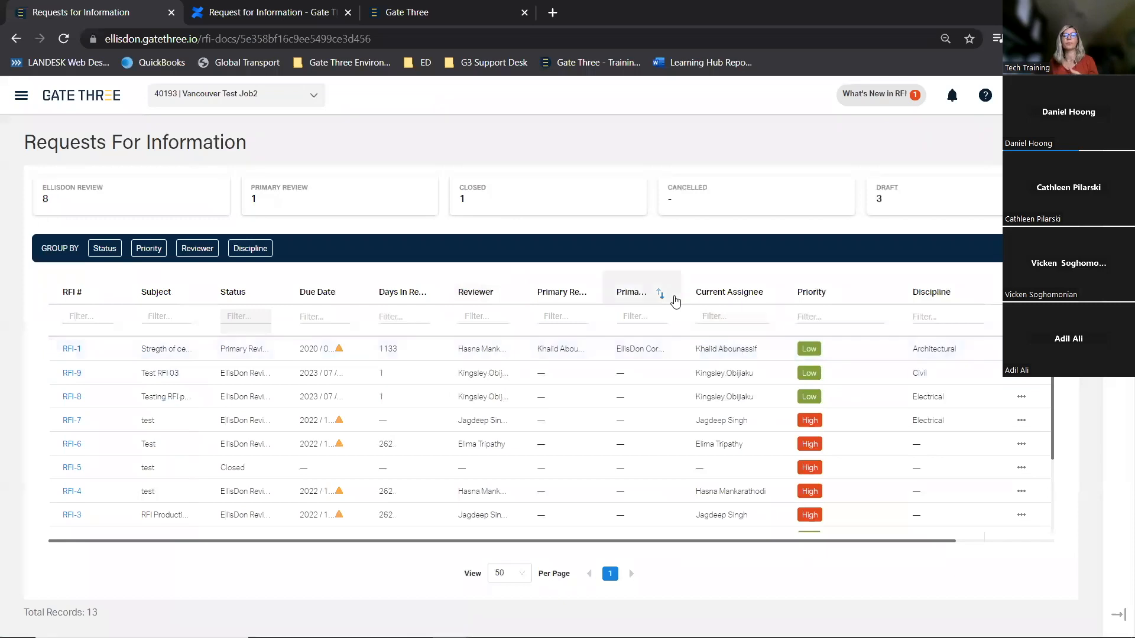
left_click_drag(682, 292, 750, 286)
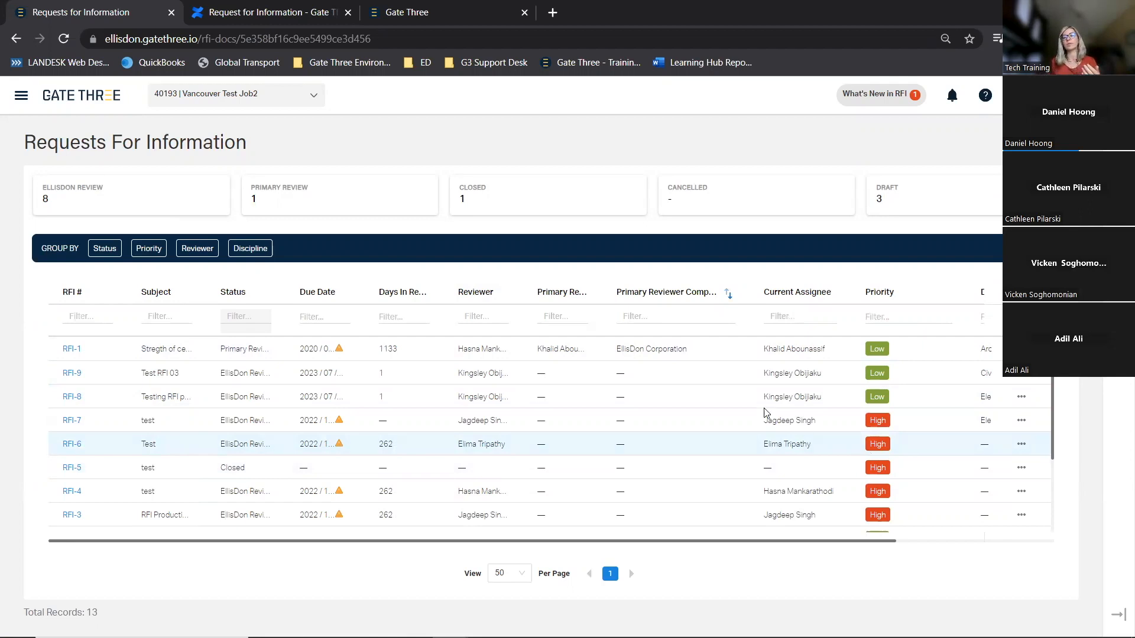
scroll(896, 459, "down", 2)
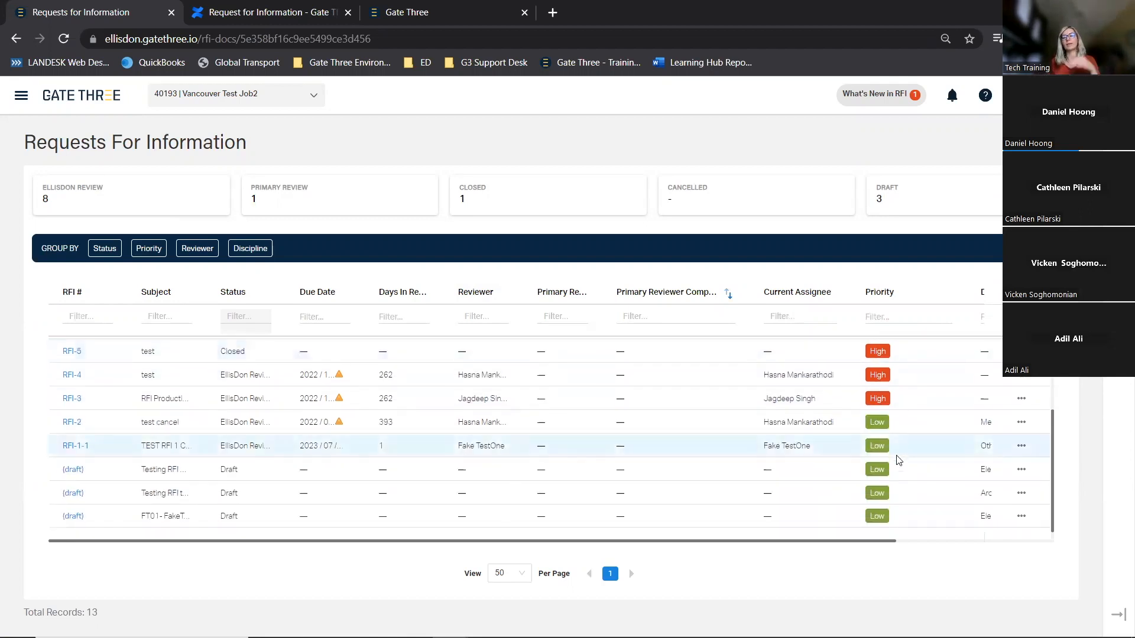
scroll(897, 458, "up", 2)
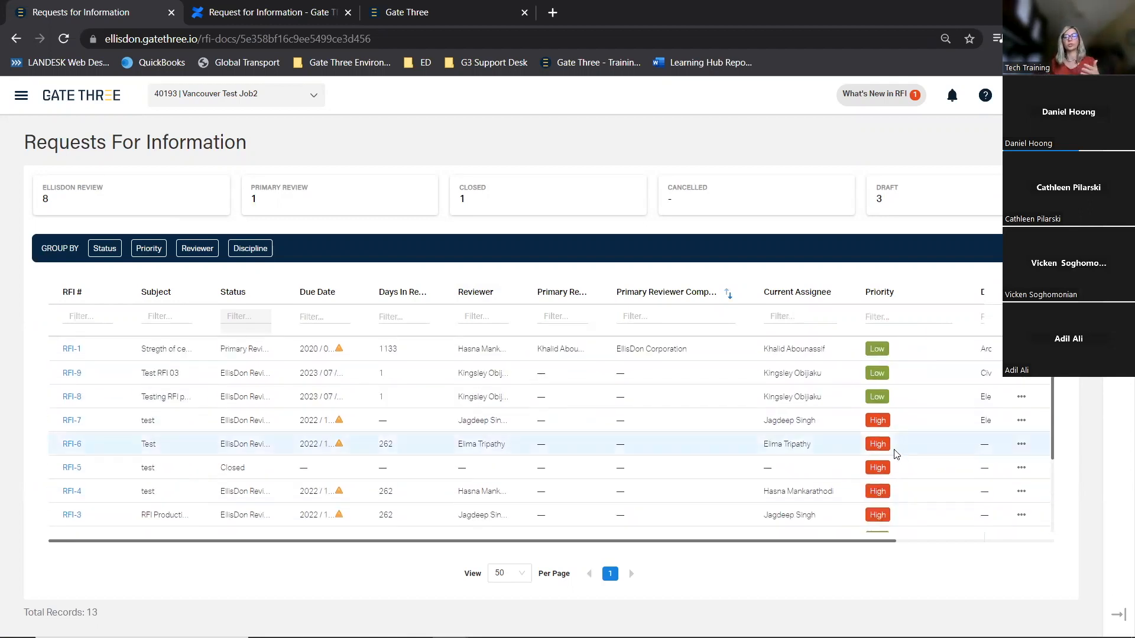
Turn the Overdue filter on the Due Date column on and back off
left_click(319, 317)
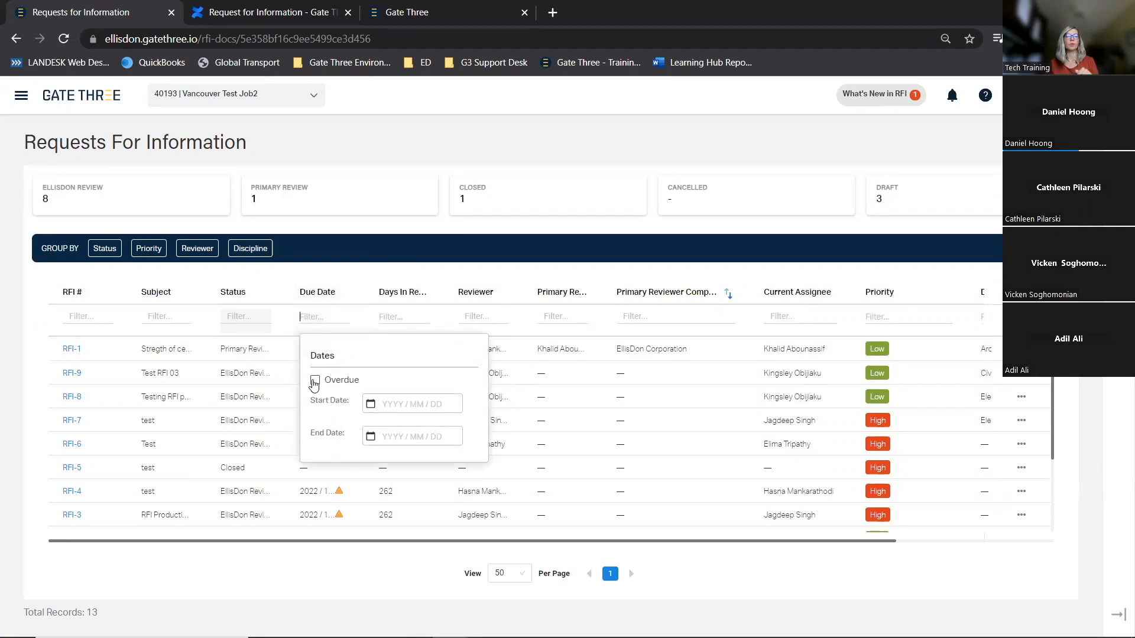
left_click(315, 380)
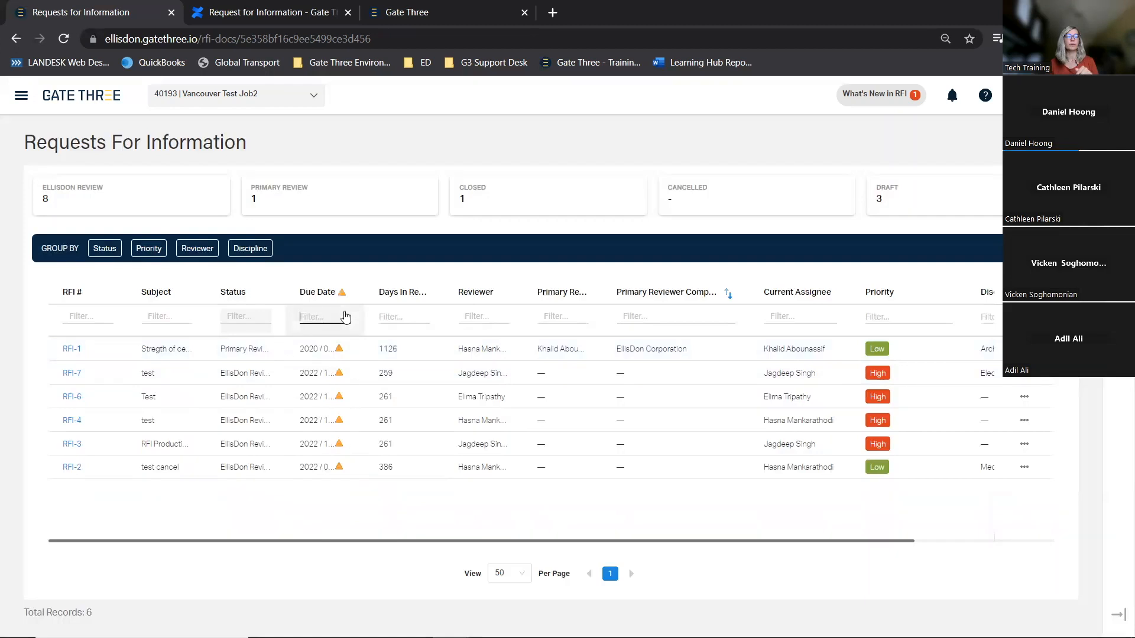
left_click(345, 317)
left_click(339, 380)
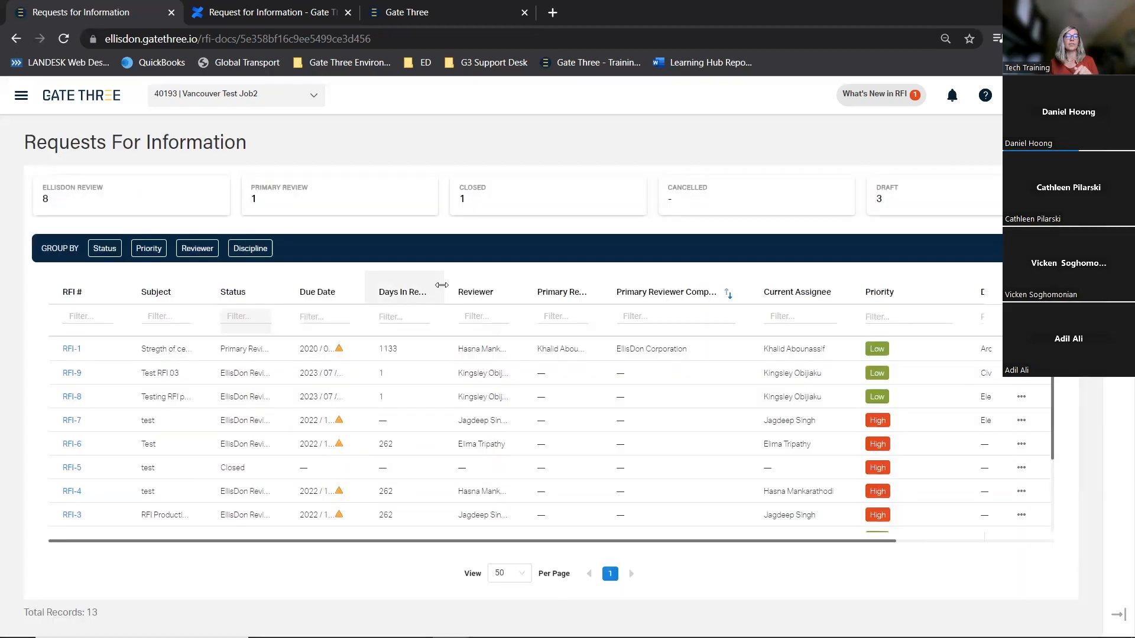
Widen the Days In Review column and open its number filter, choosing the Equals operator
left_click_drag(446, 290, 502, 275)
left_click(412, 316)
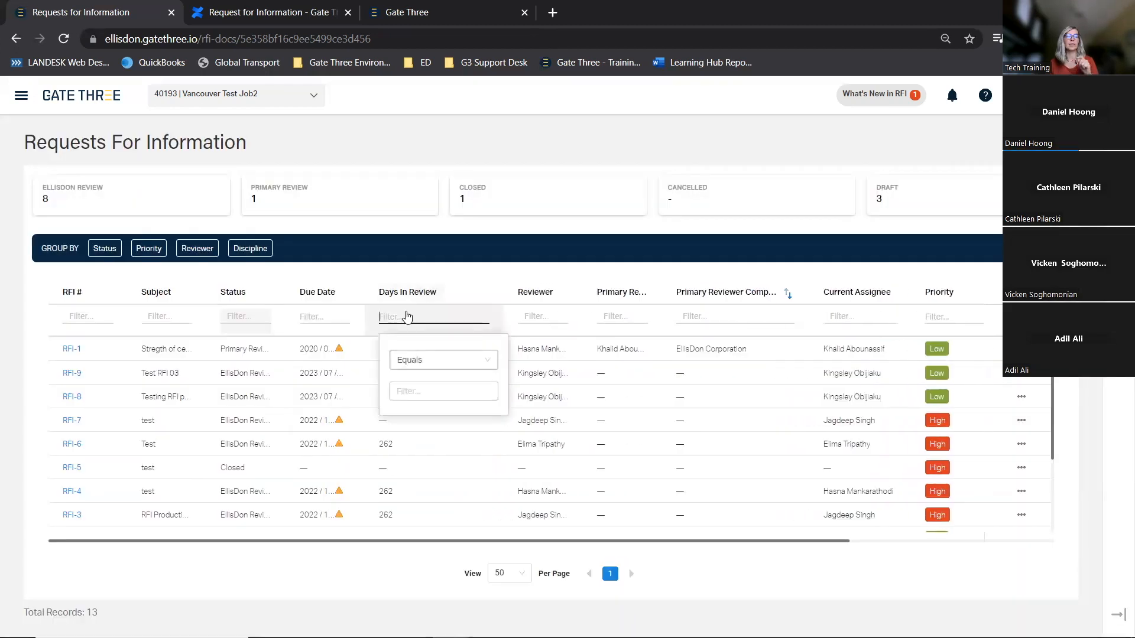
left_click(482, 360)
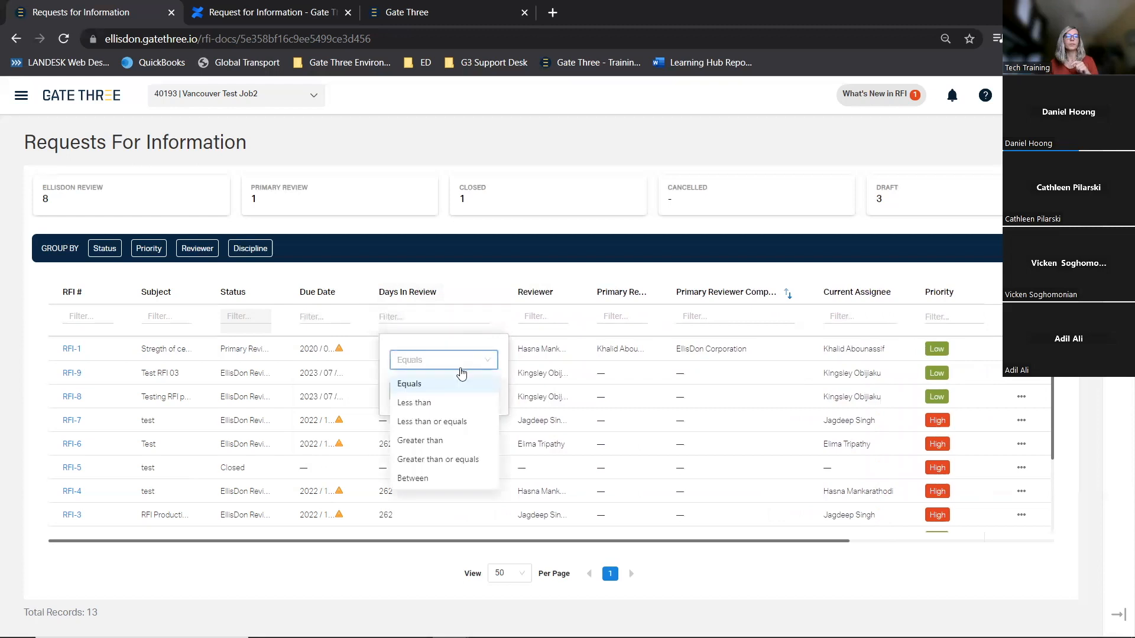
left_click(429, 387)
left_click(454, 388)
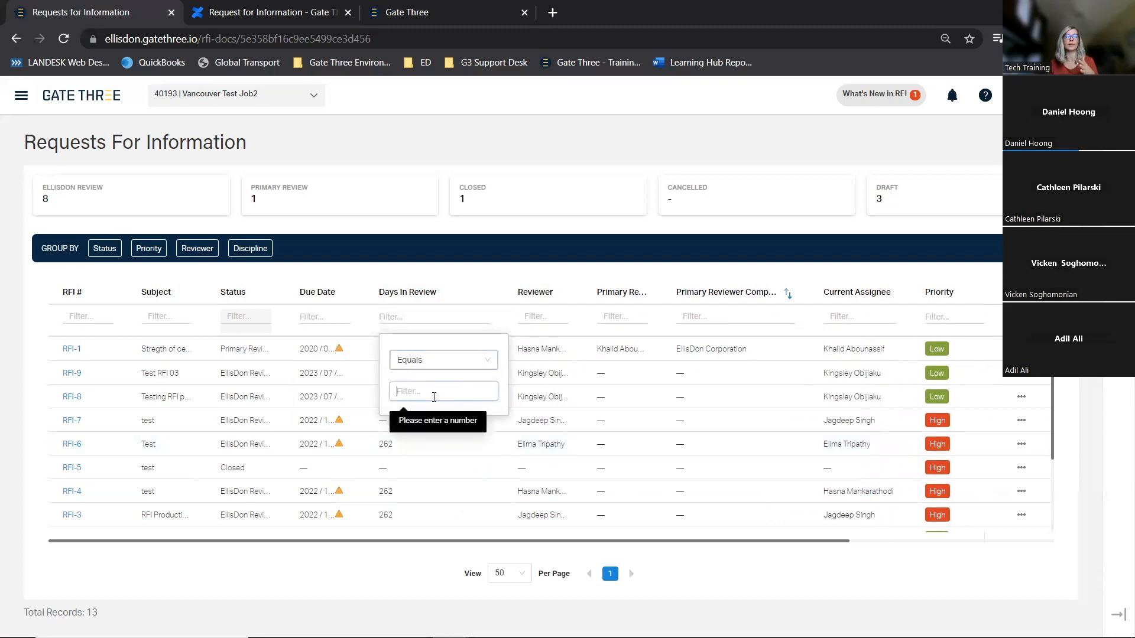
Close the number filter and show only RFIs in EllisDon Review using its summary tile
left_click(513, 317)
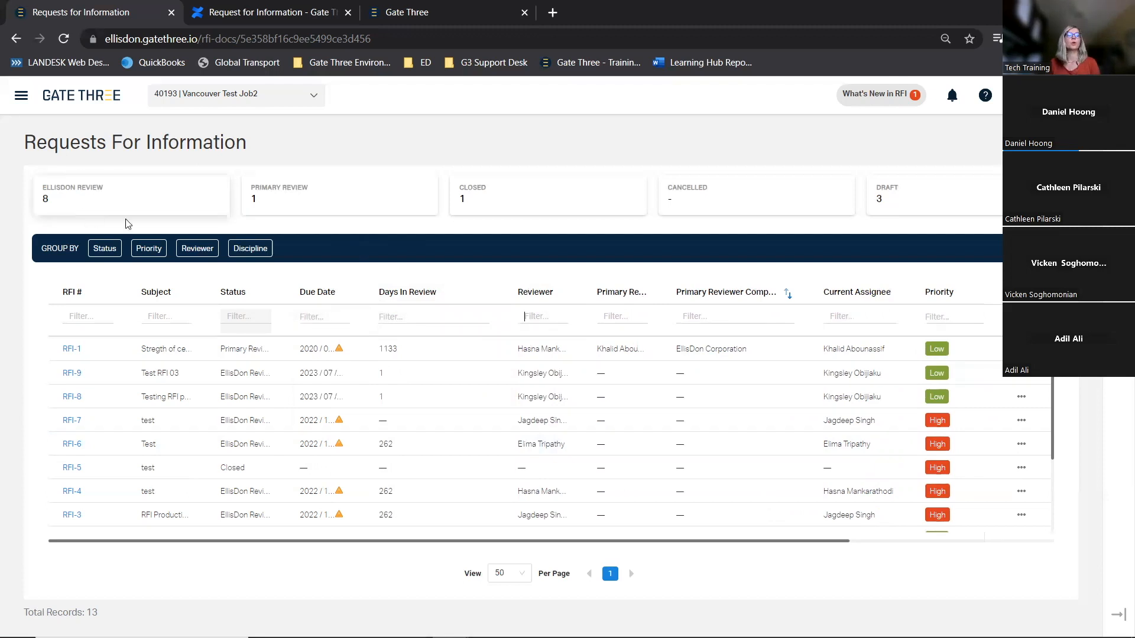
left_click(110, 194)
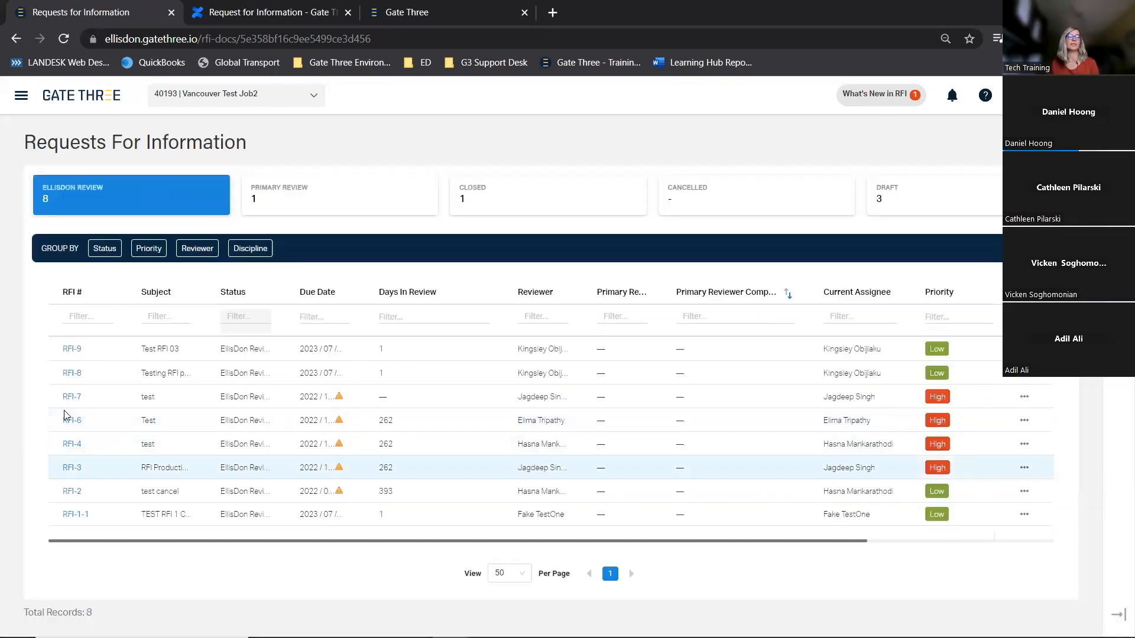
Clear the EllisDon Review tile filter and toggle the Primary Review tile filter on and off again
left_click(126, 217)
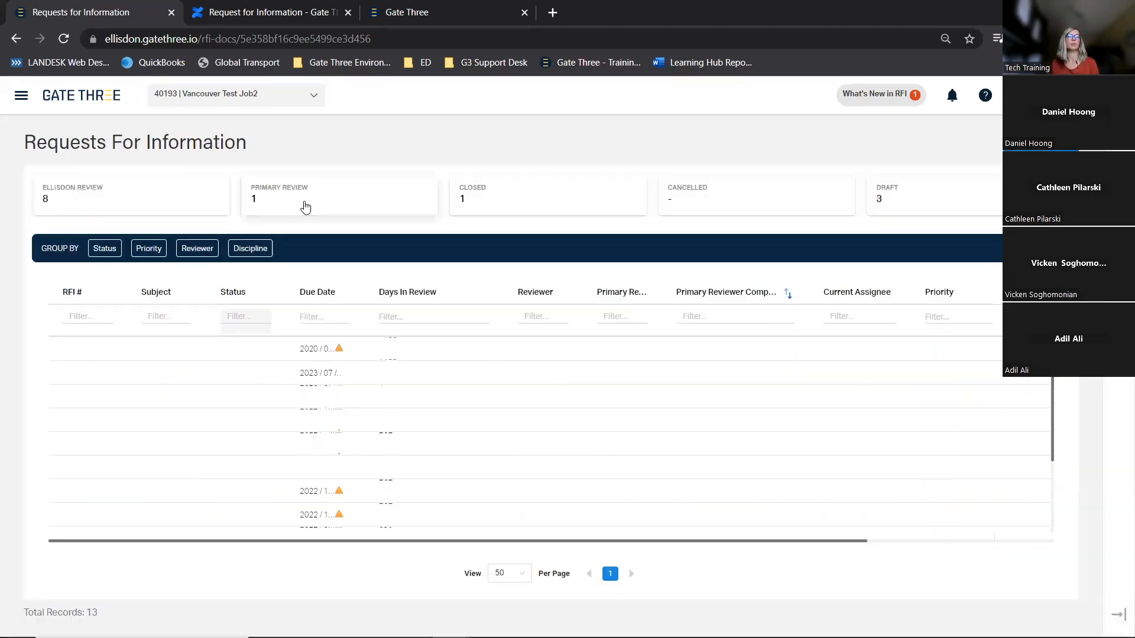
left_click(306, 201)
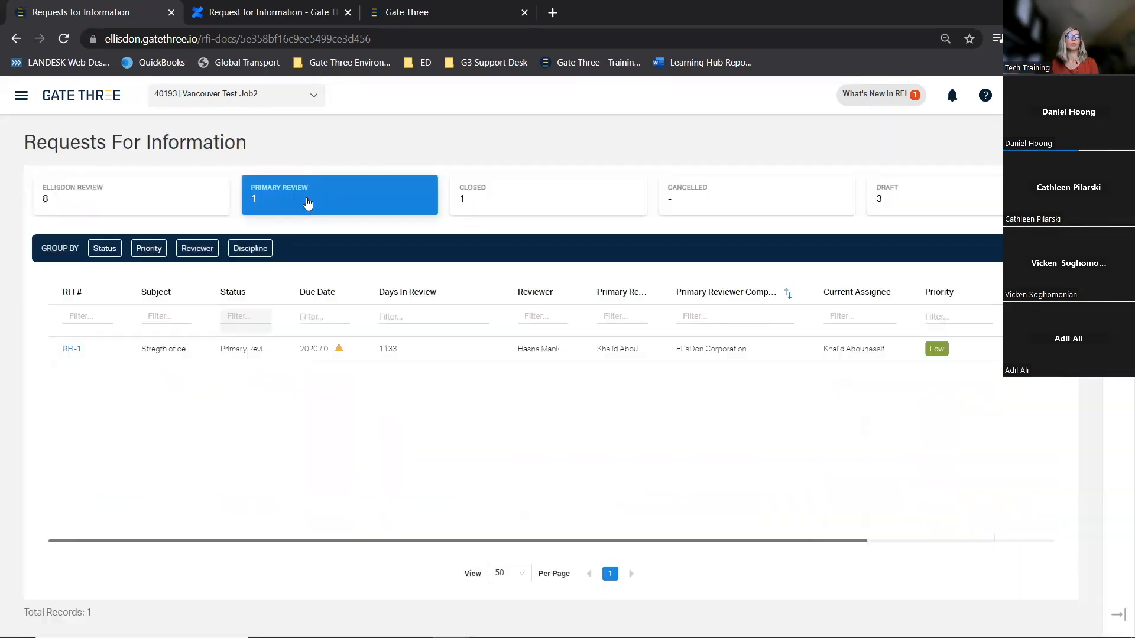
left_click(306, 202)
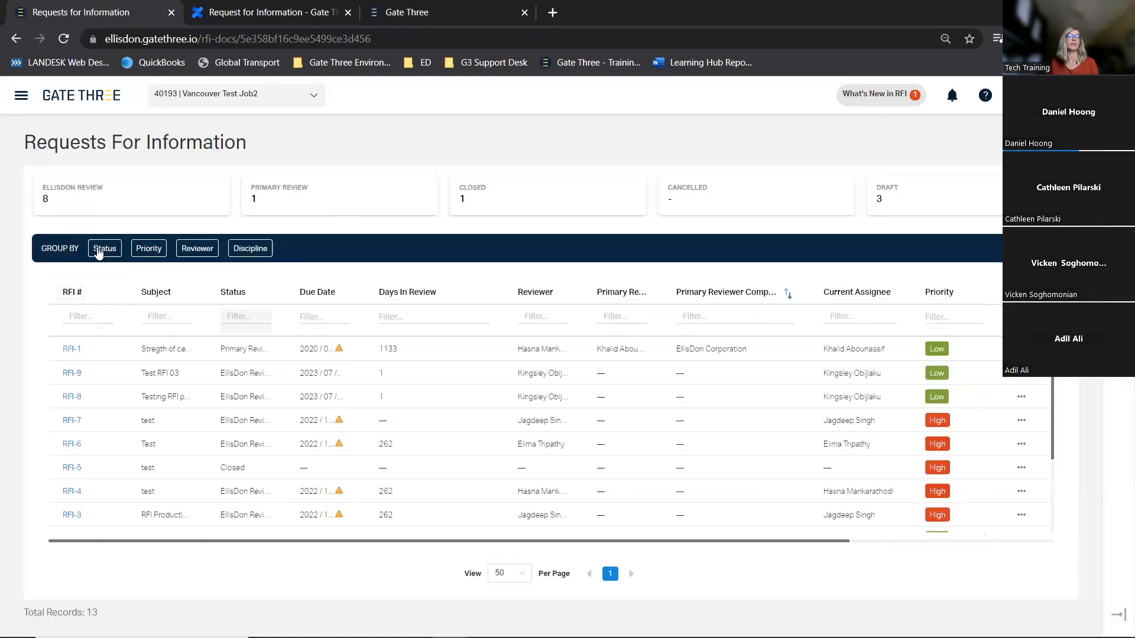
Group the RFI list by Status, then by Priority, and remove the grouping again
left_click(103, 248)
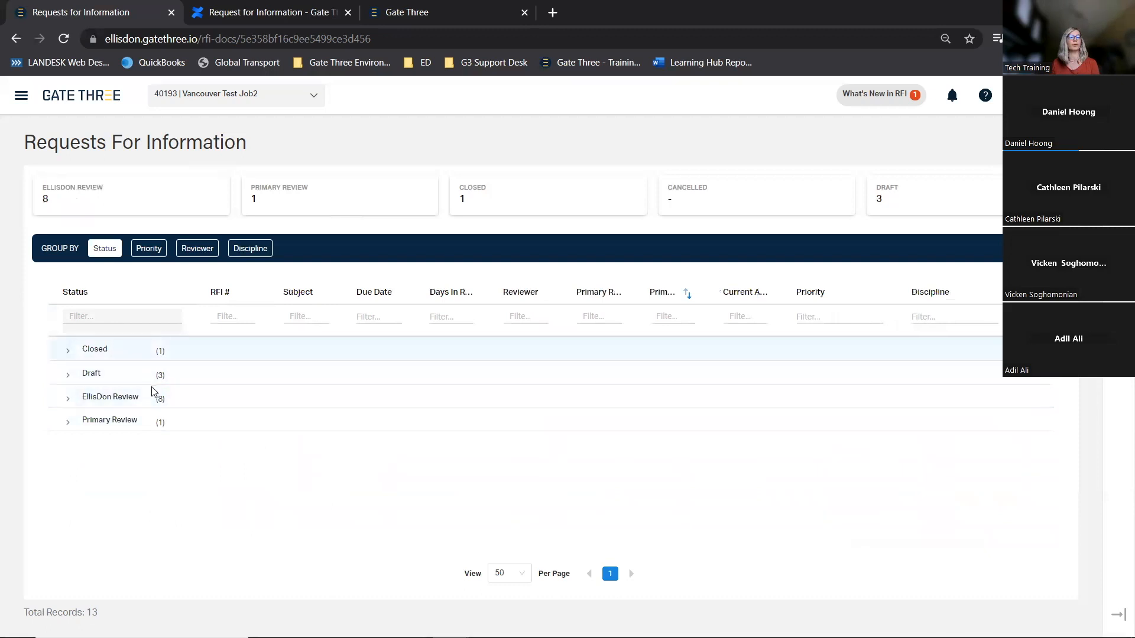
left_click(153, 250)
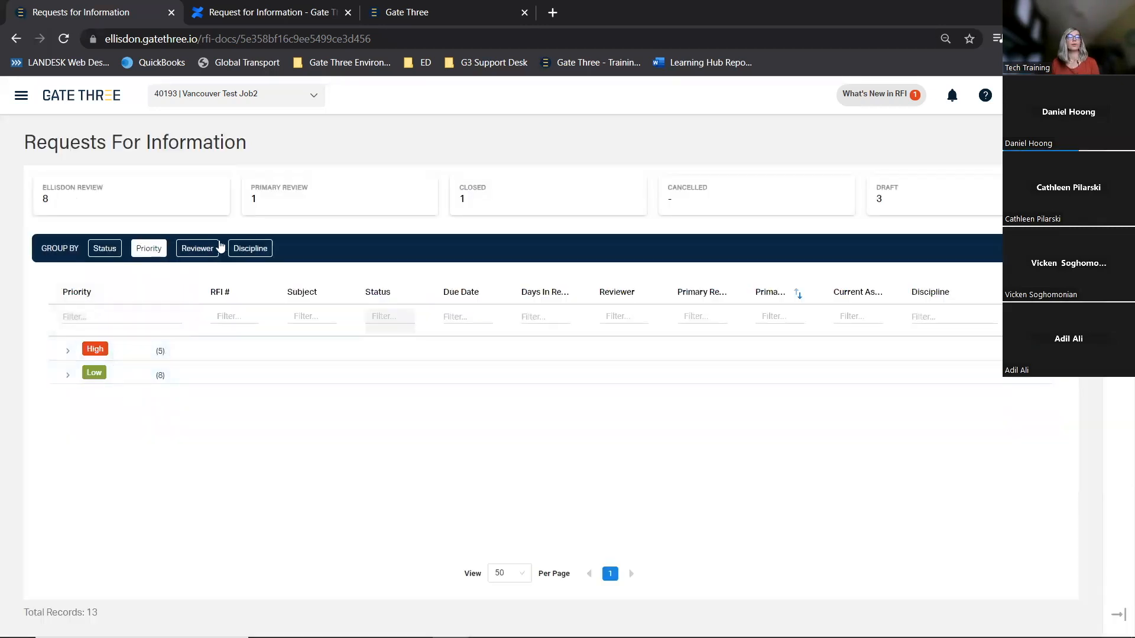
left_click(131, 255)
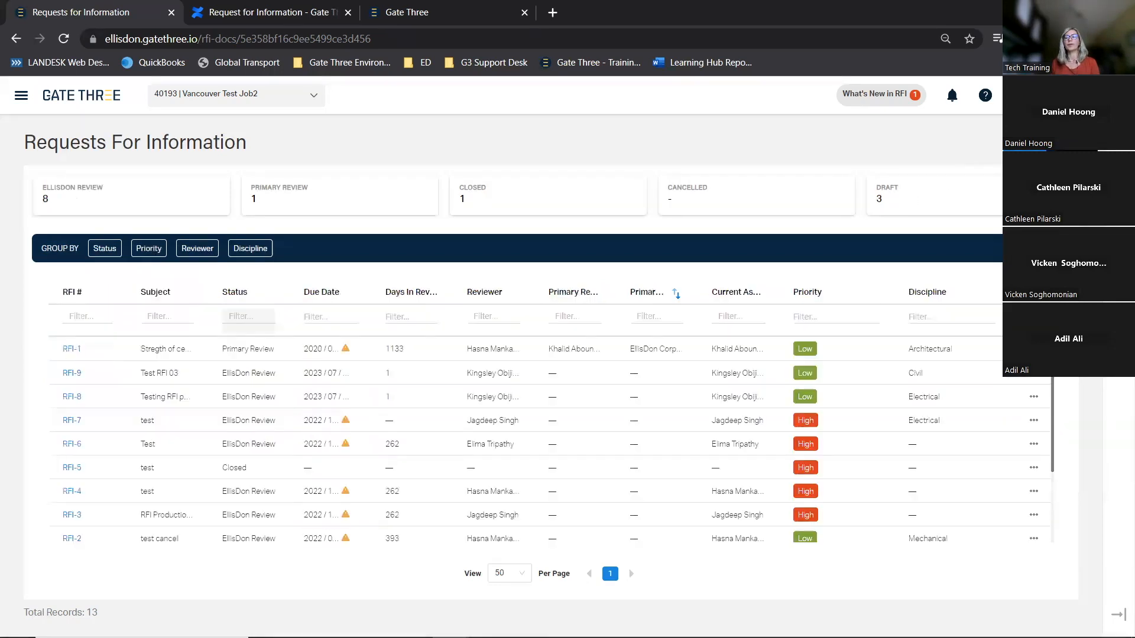
Open the table settings panel and hide the Discipline, Priority, Current Assignee, Primary Reviewer Company and Primary Reviewer columns
left_click(1118, 137)
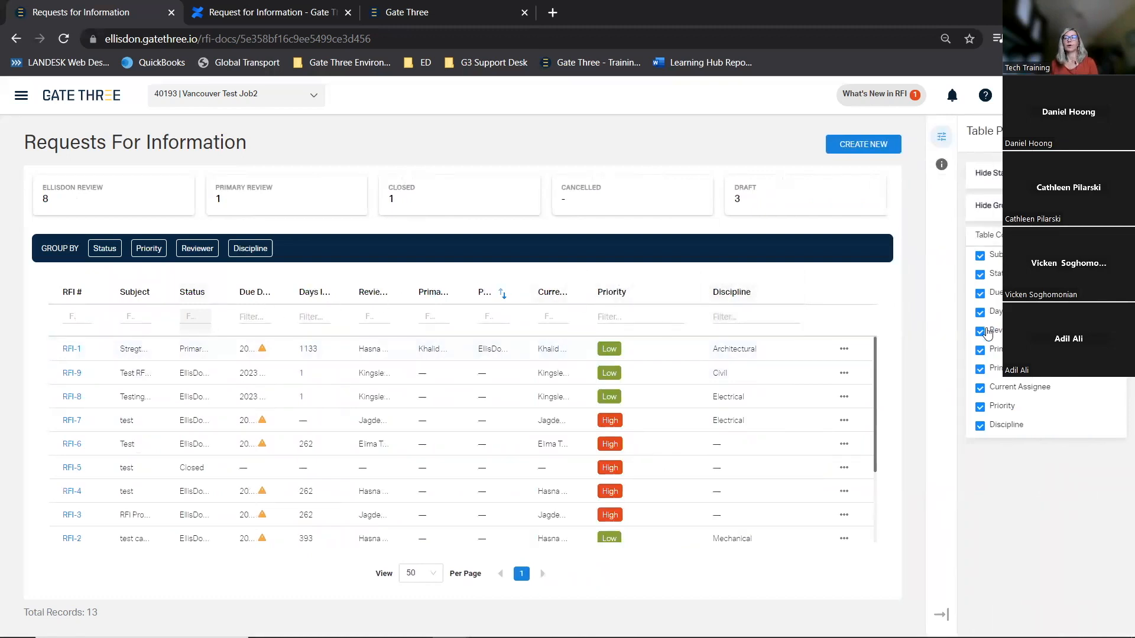
left_click(980, 426)
left_click(979, 406)
left_click(980, 389)
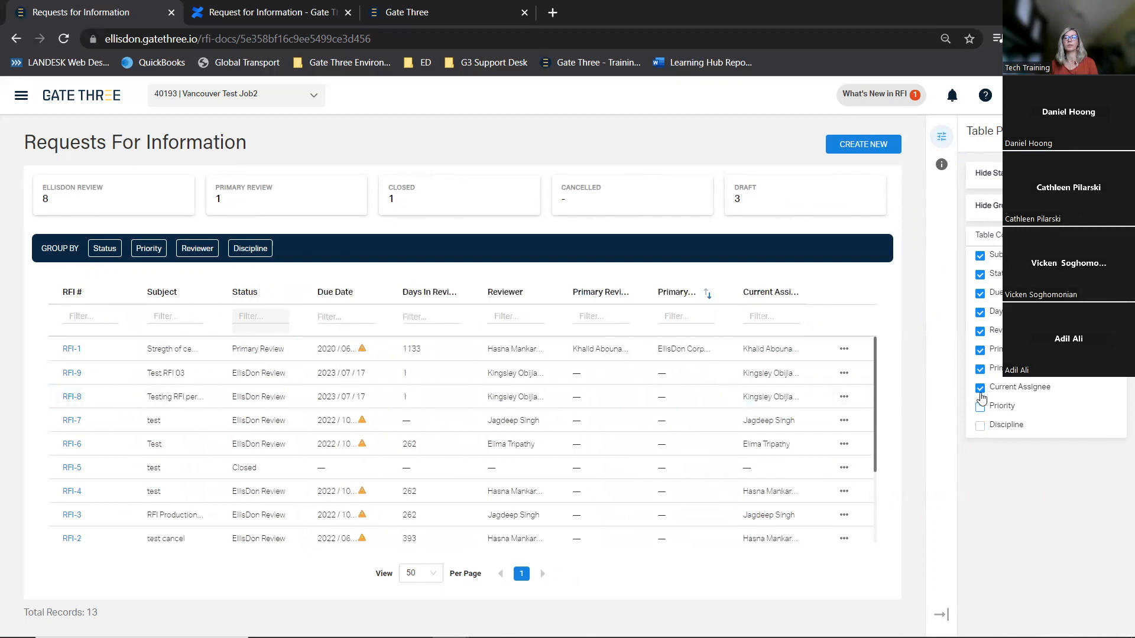
left_click(980, 369)
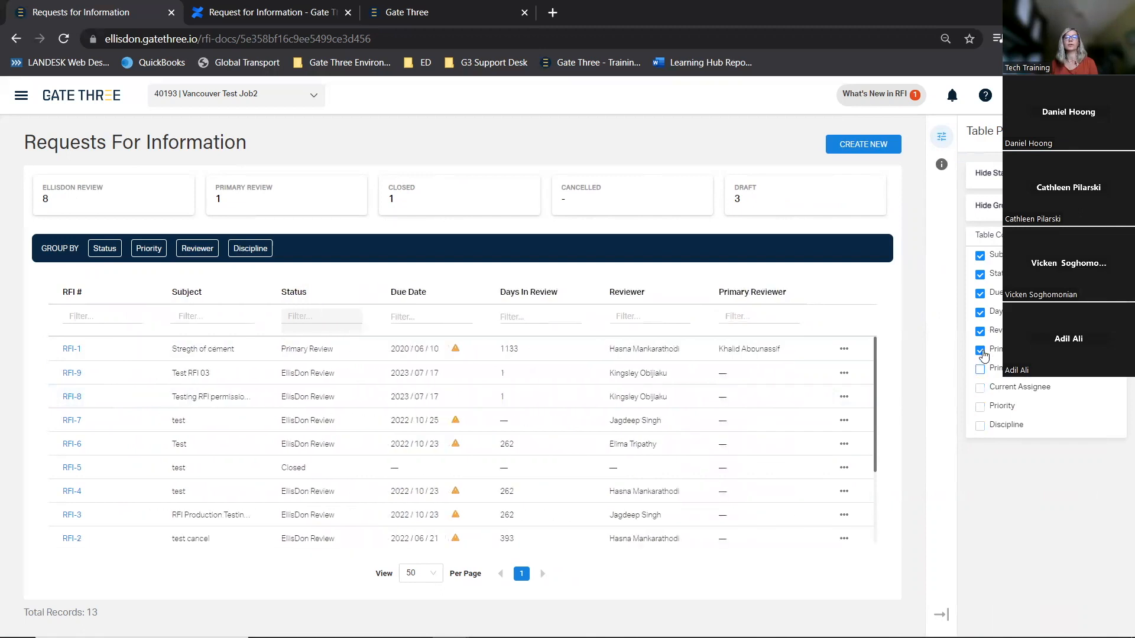
left_click(980, 350)
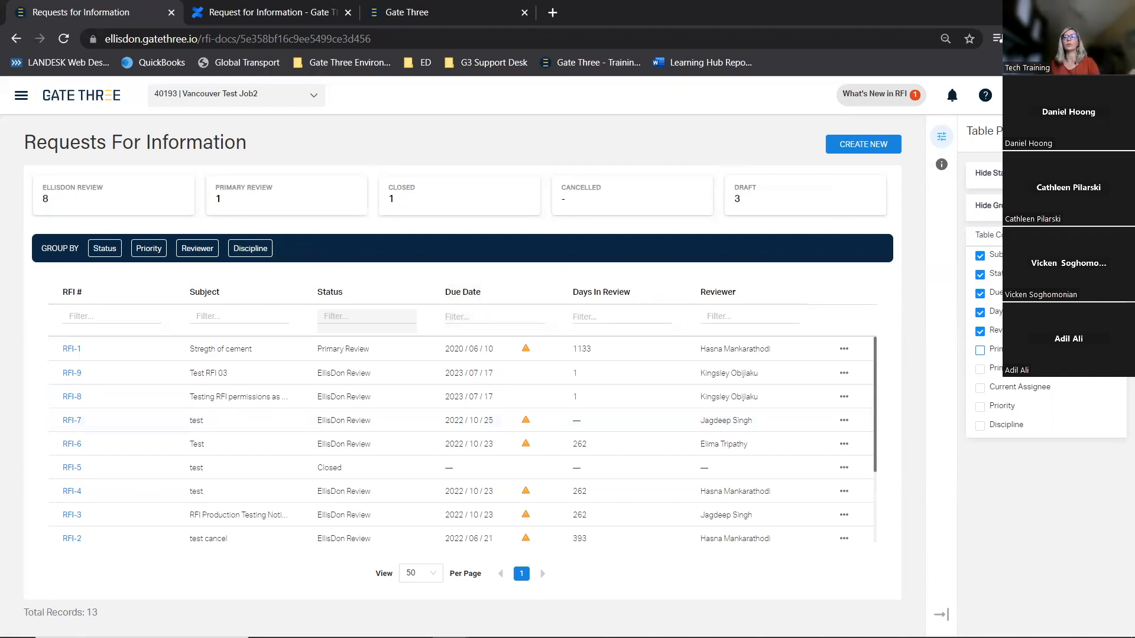
Hide the status tiles and the group-by bar, then show them both again
left_click(1106, 174)
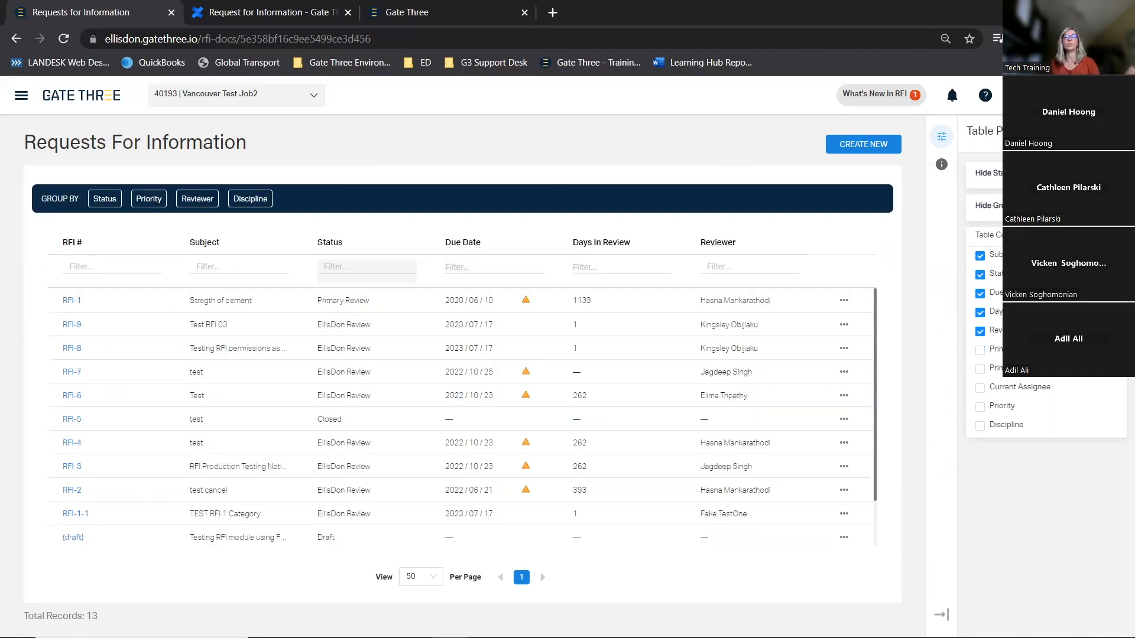
left_click(1106, 206)
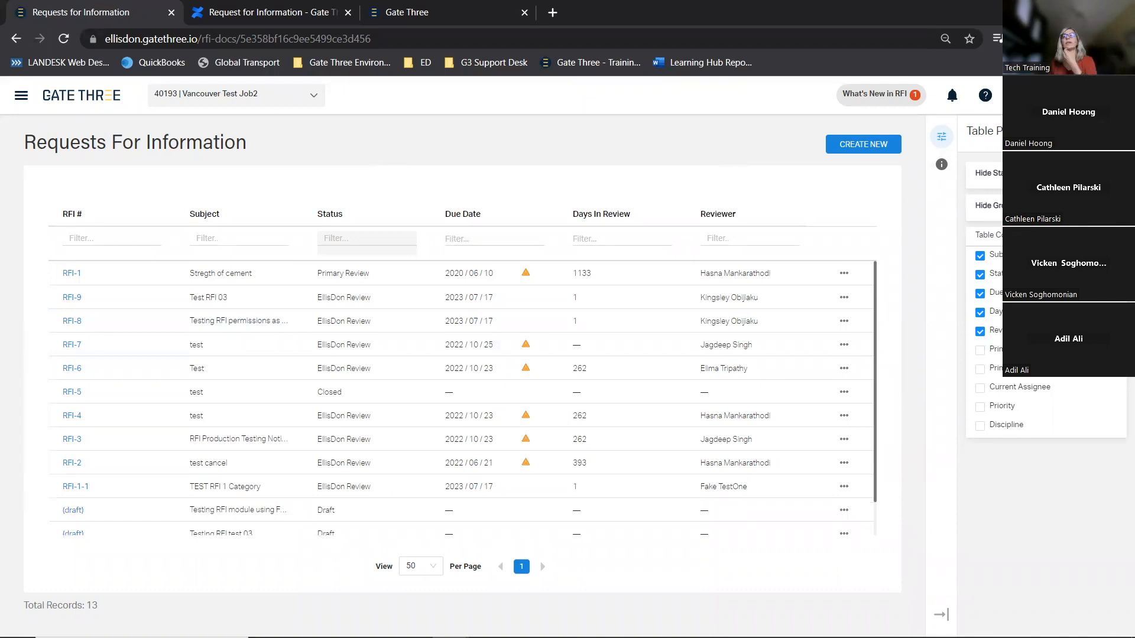
left_click(1106, 173)
left_click(1106, 205)
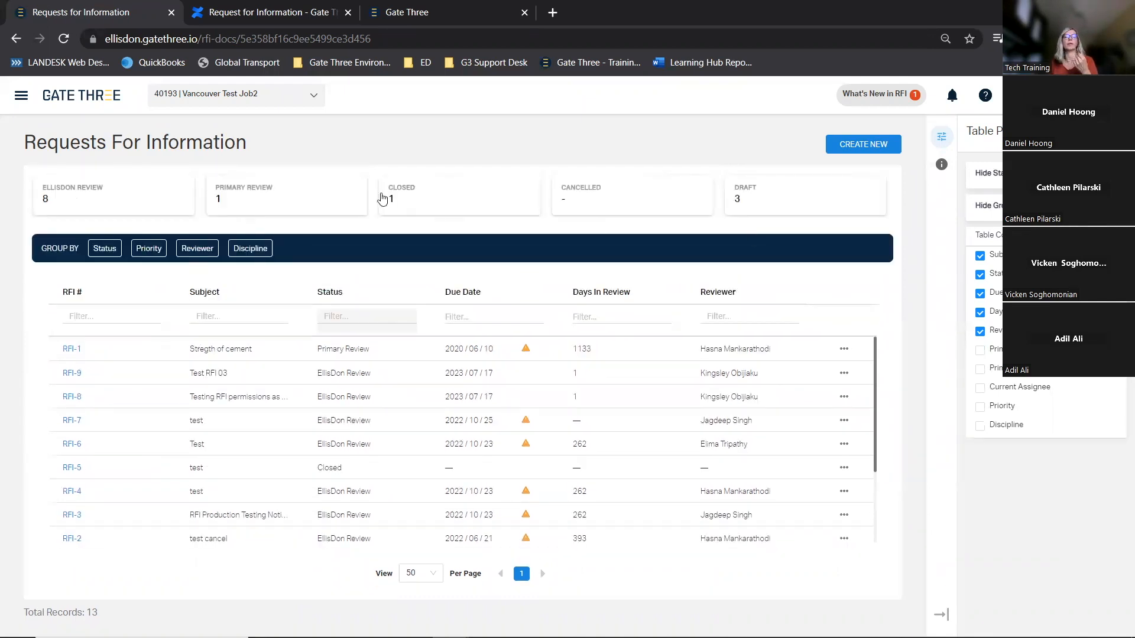
Show EllisDon Review RFIs grouped by Priority, hide and restore the tiles and group-by bar, then clear the grouping
left_click(107, 207)
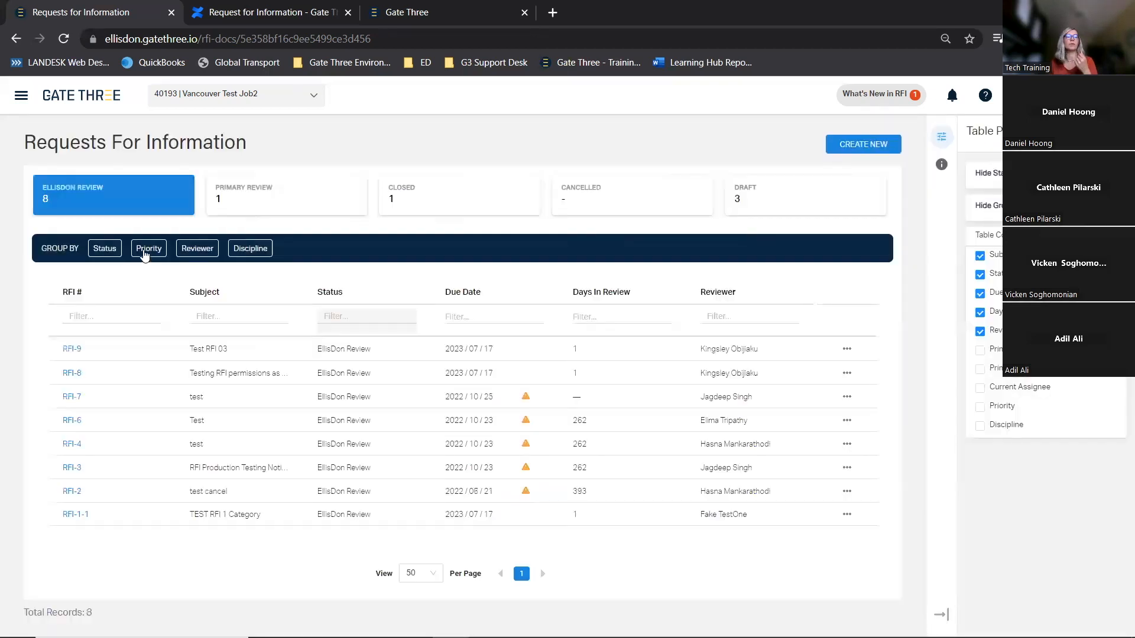
left_click(149, 249)
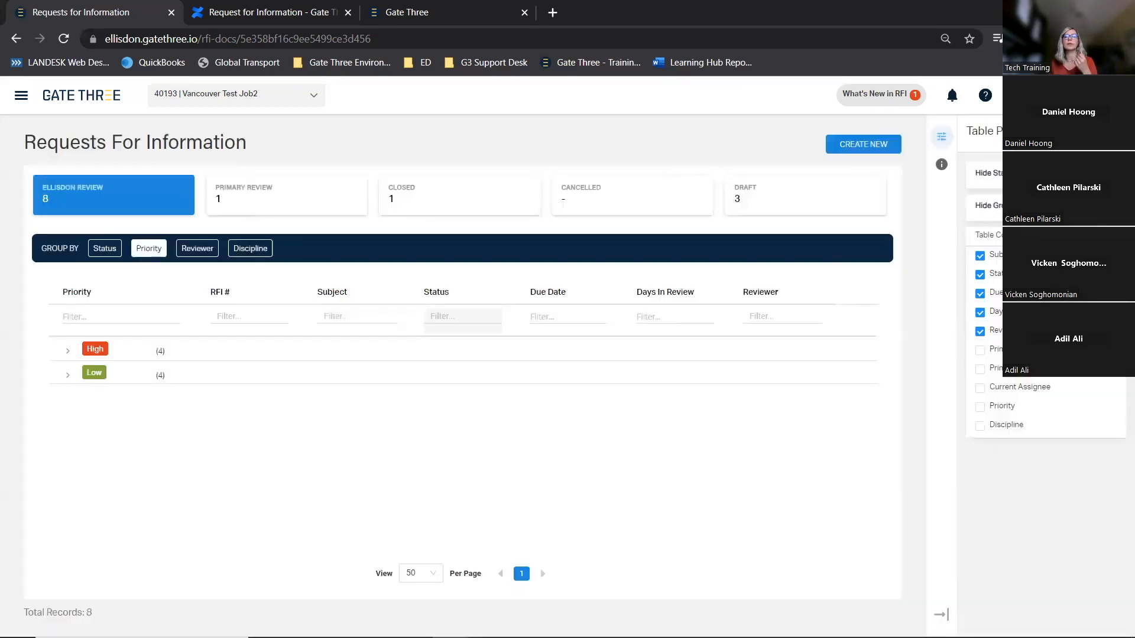
left_click(1106, 173)
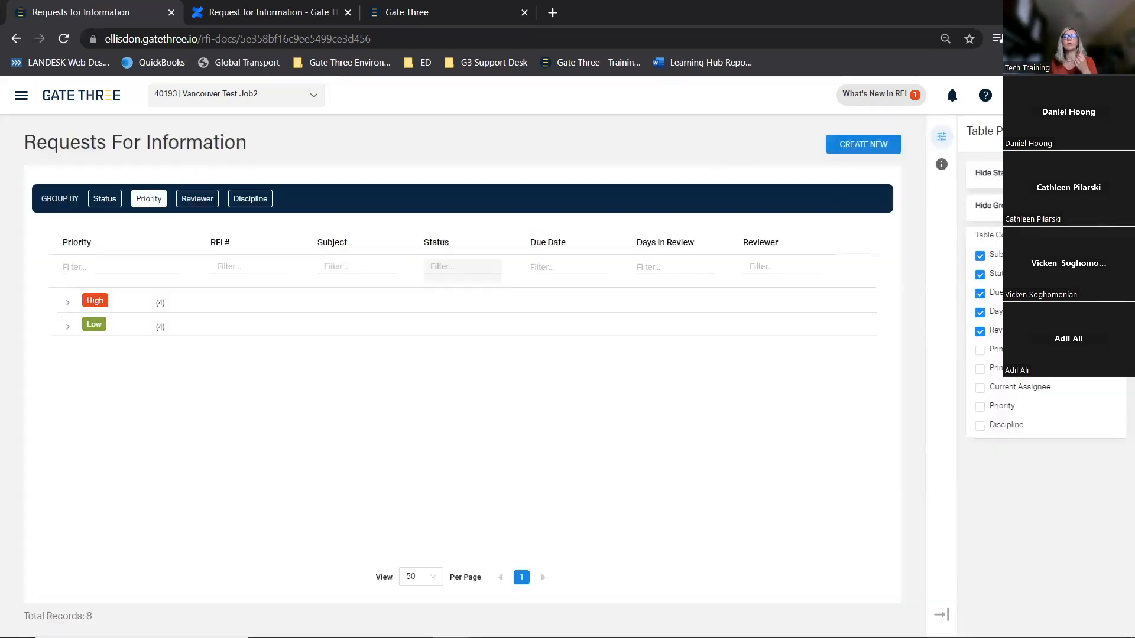
left_click(1106, 206)
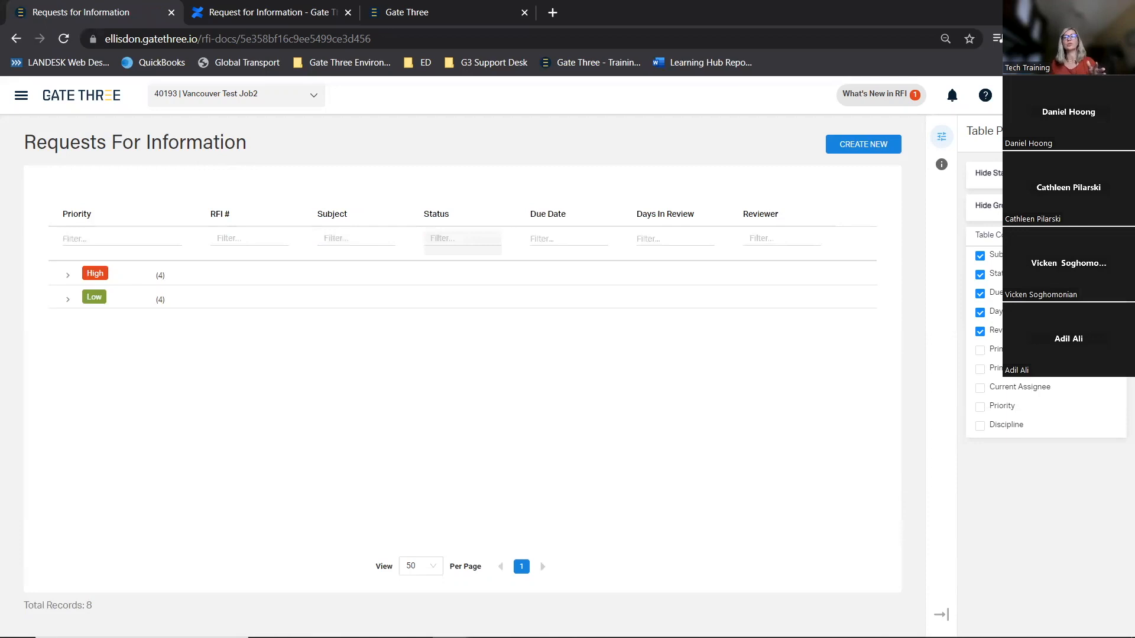
left_click(1106, 173)
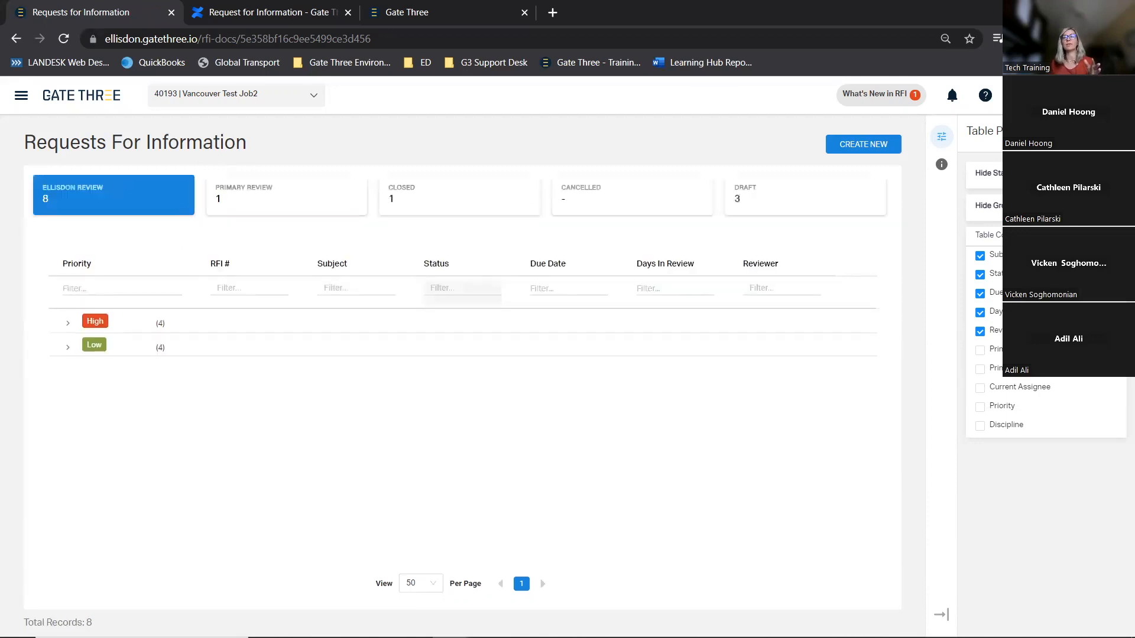
left_click(1106, 206)
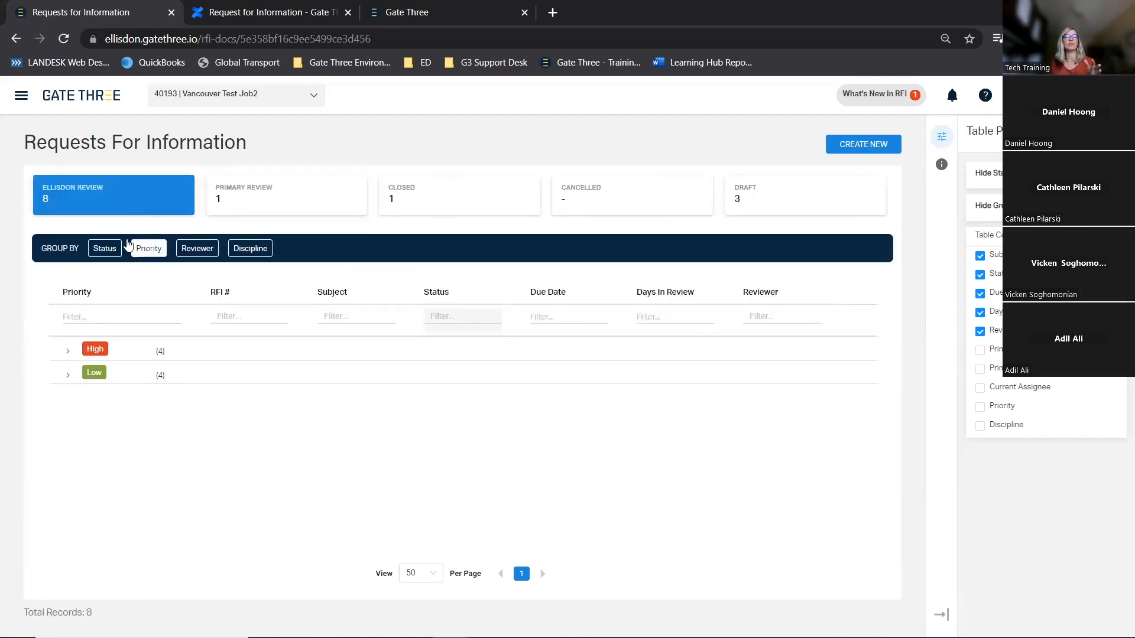
left_click(146, 245)
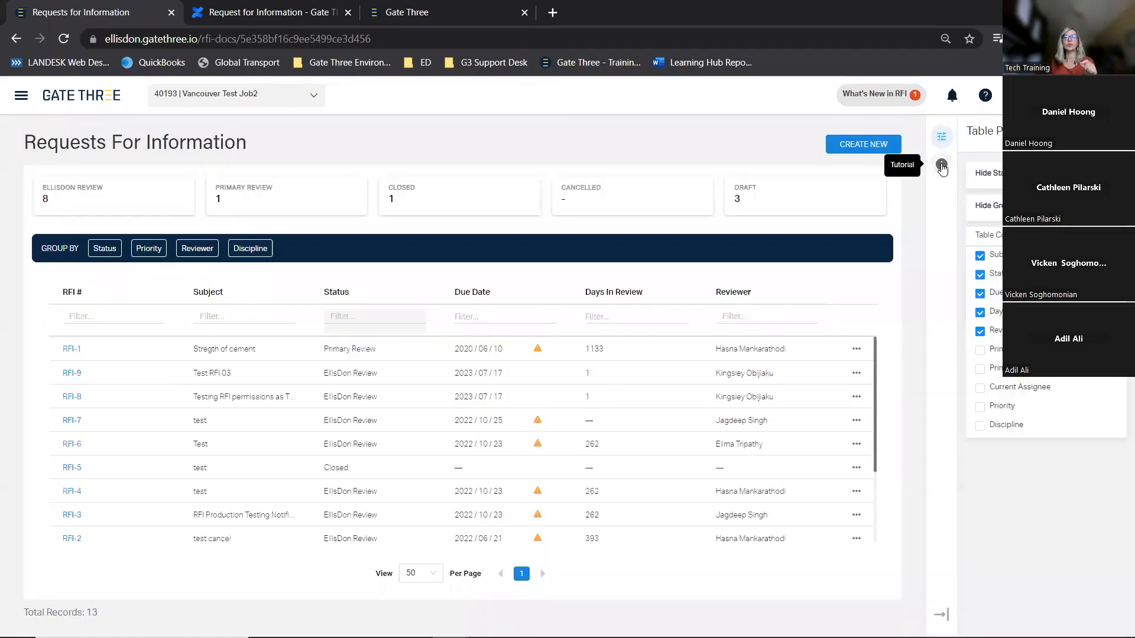
Open the Tutorial panel, select its Status Tiles topic, and toggle Interactive Tutorial on and off
left_click(942, 166)
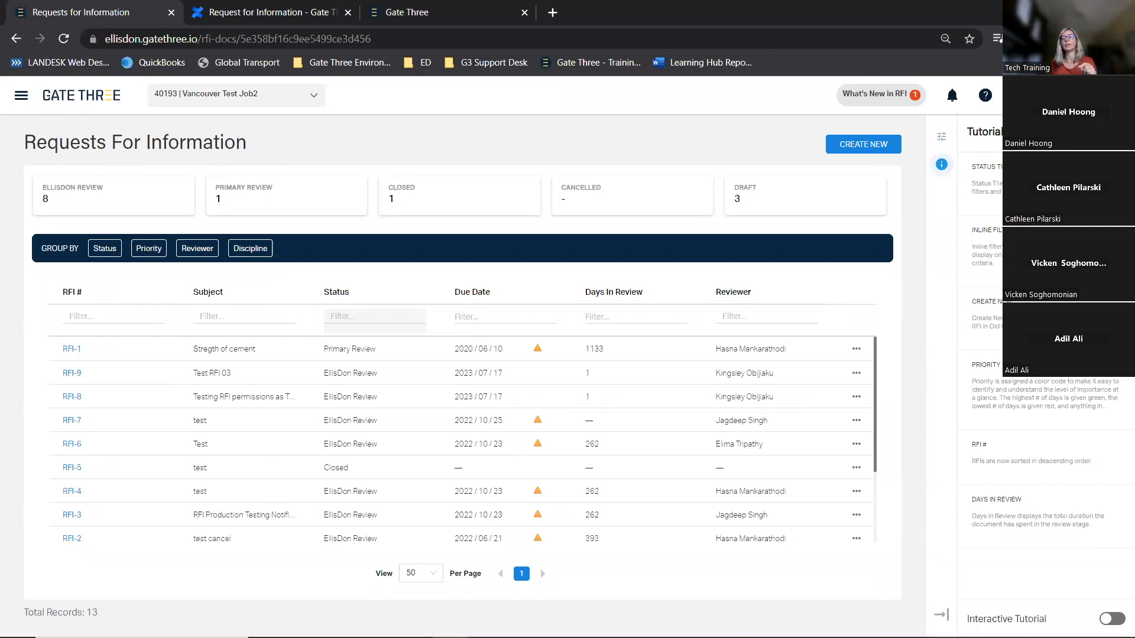
left_click(1005, 184)
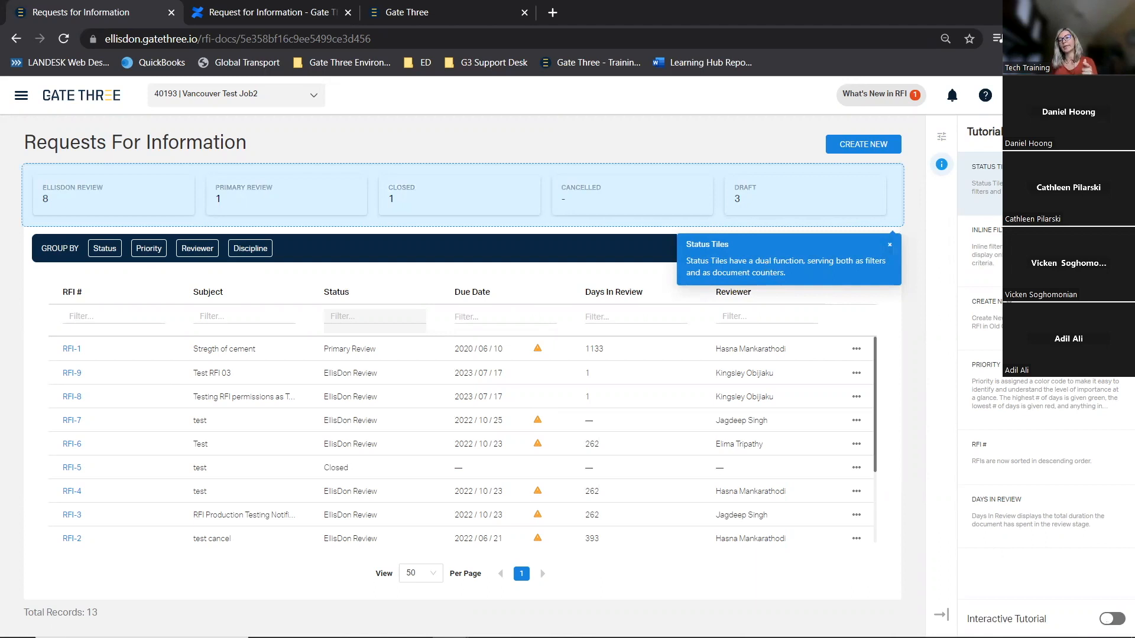
left_click(1112, 618)
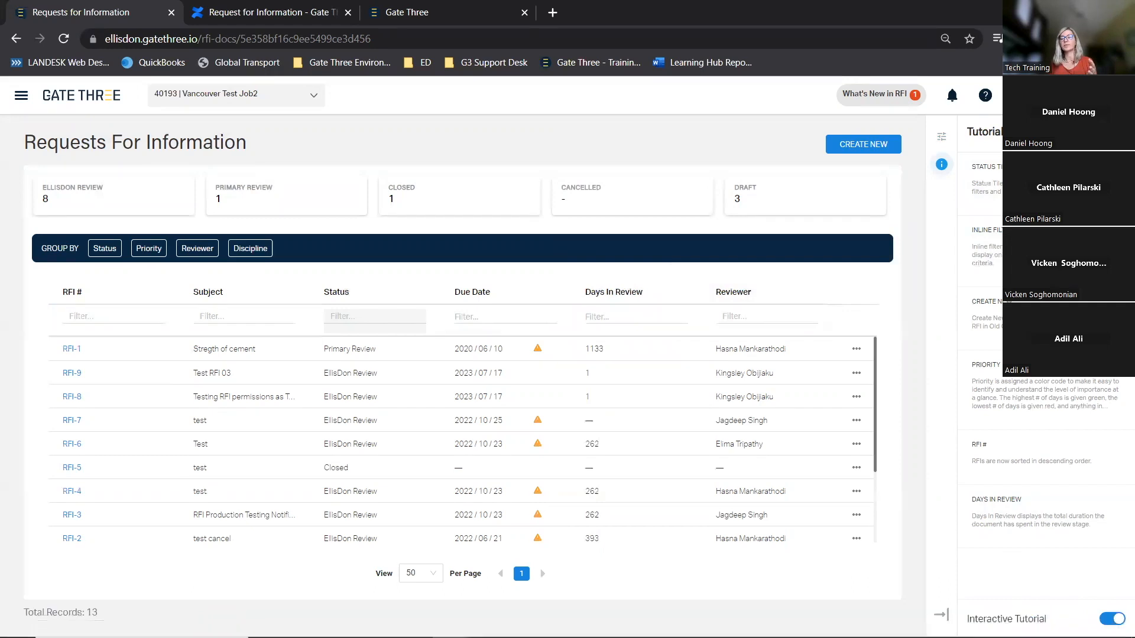
left_click(1112, 619)
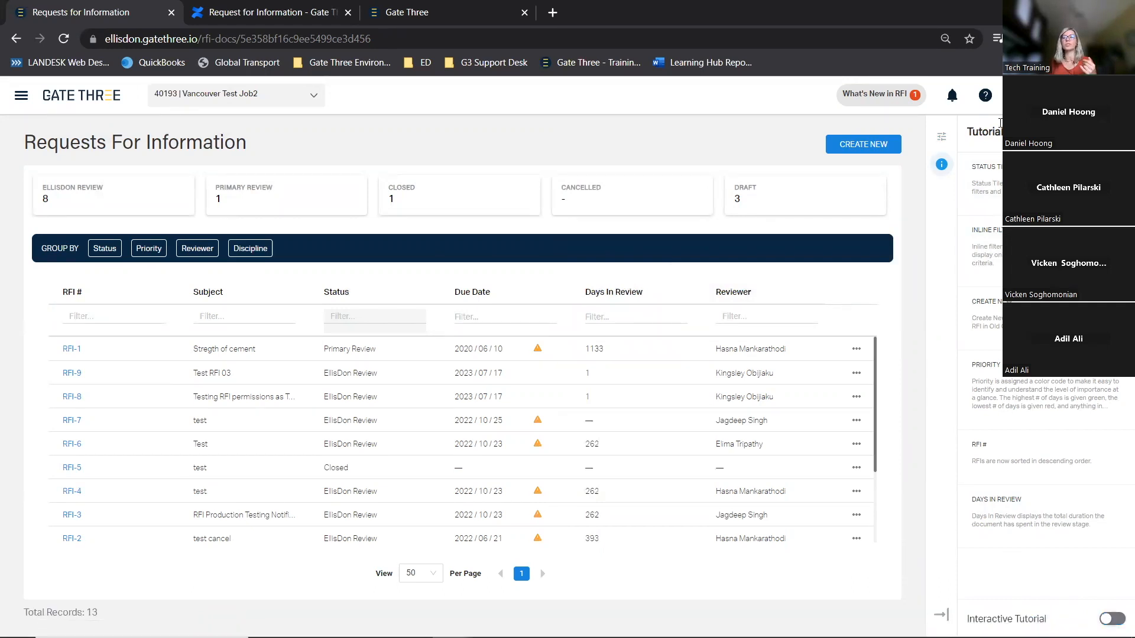
mouse_move(1035, 319)
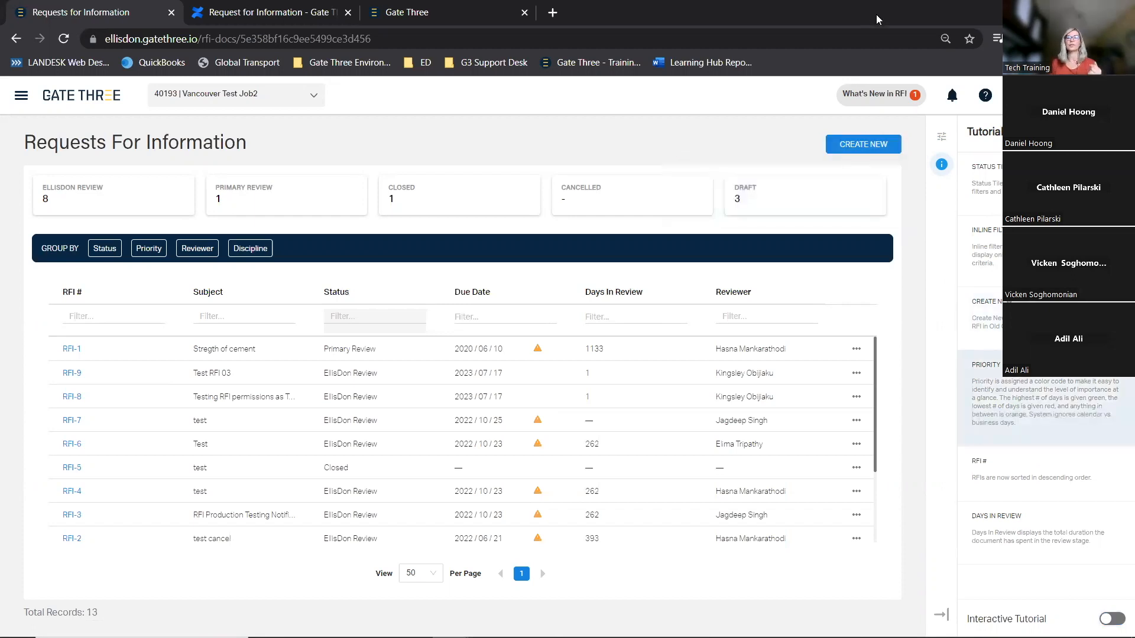
Switch to the legacy Gate Three RFI page, briefly view the configuration slides, and return to the legacy page
key("alt+Tab")
left_click(768, 13)
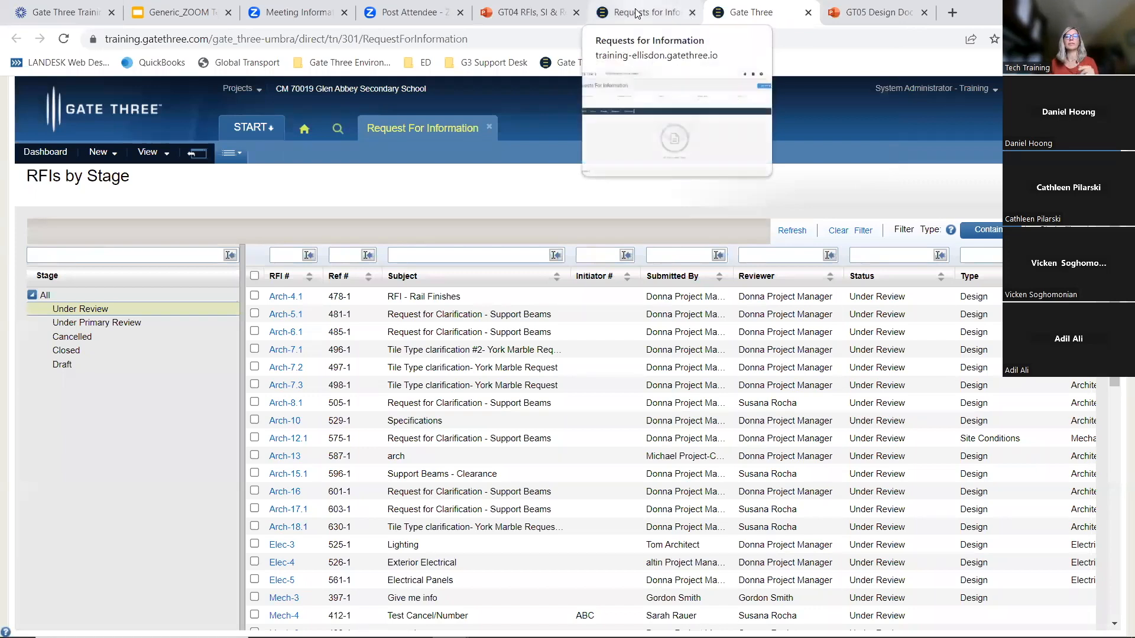
left_click(492, 16)
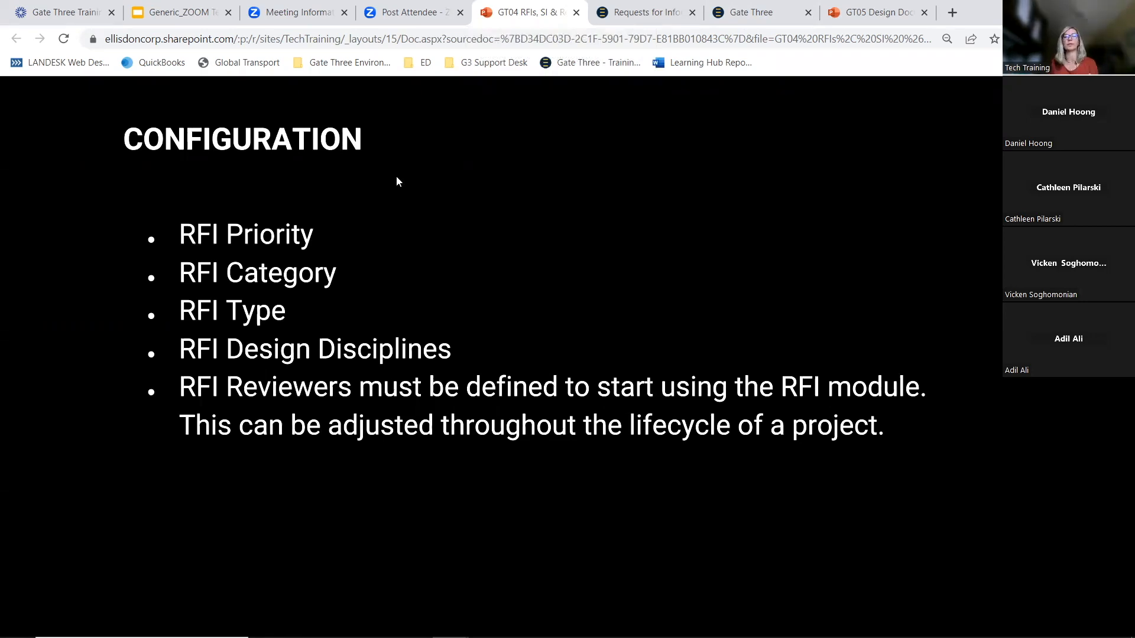
left_click(750, 13)
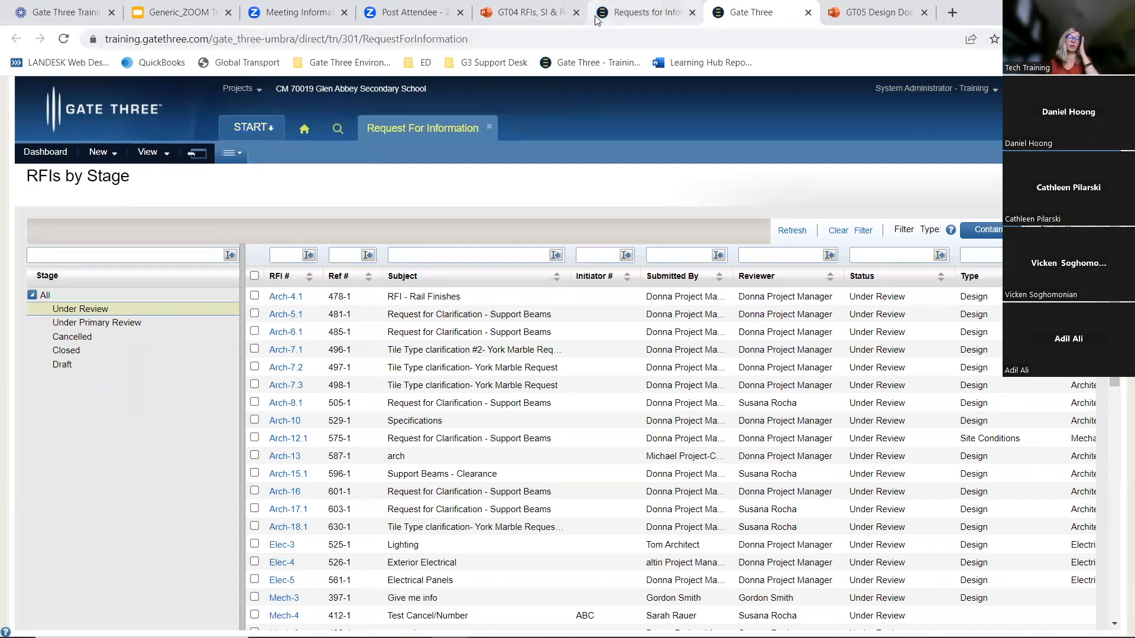
Open the navigation menu's Document Control entries on the new RFI page, then return to the legacy tab
left_click(648, 13)
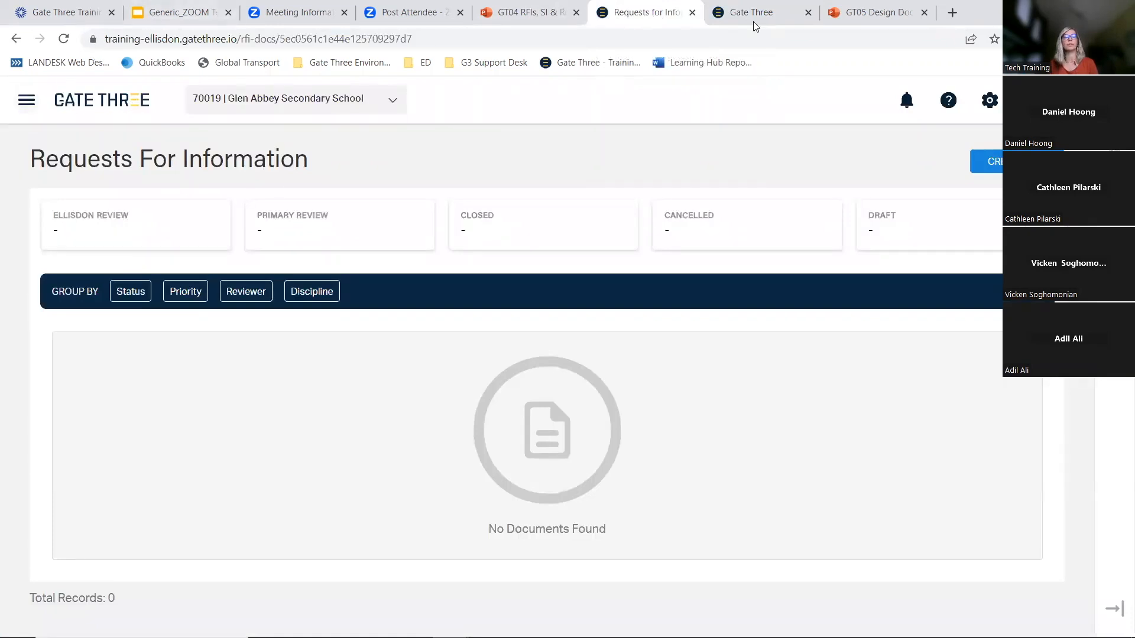
left_click(27, 96)
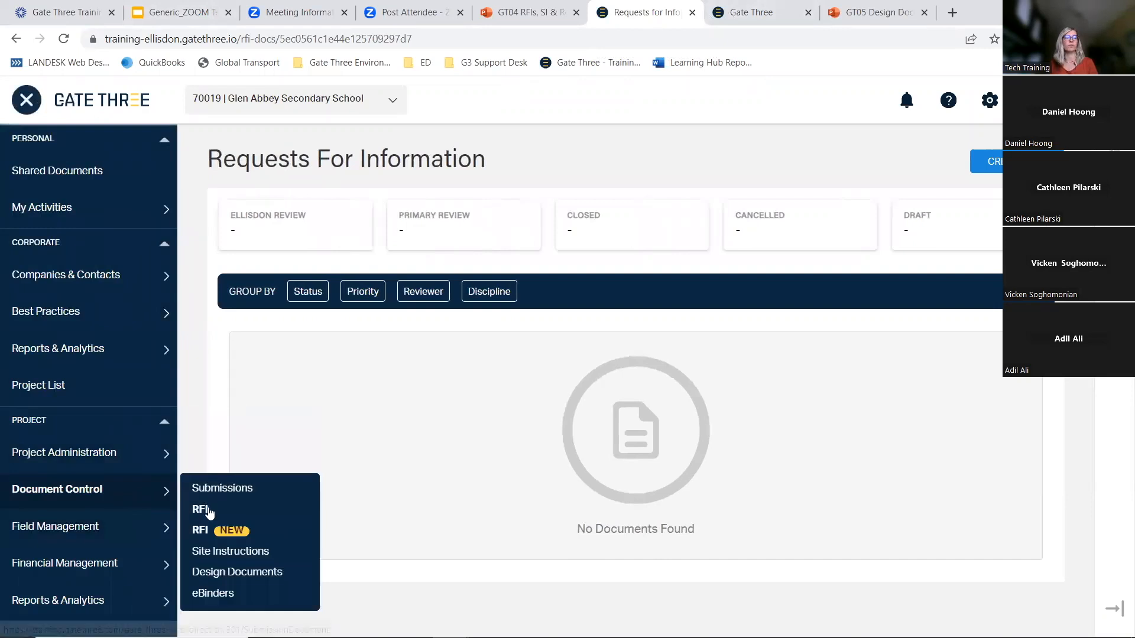
left_click(751, 12)
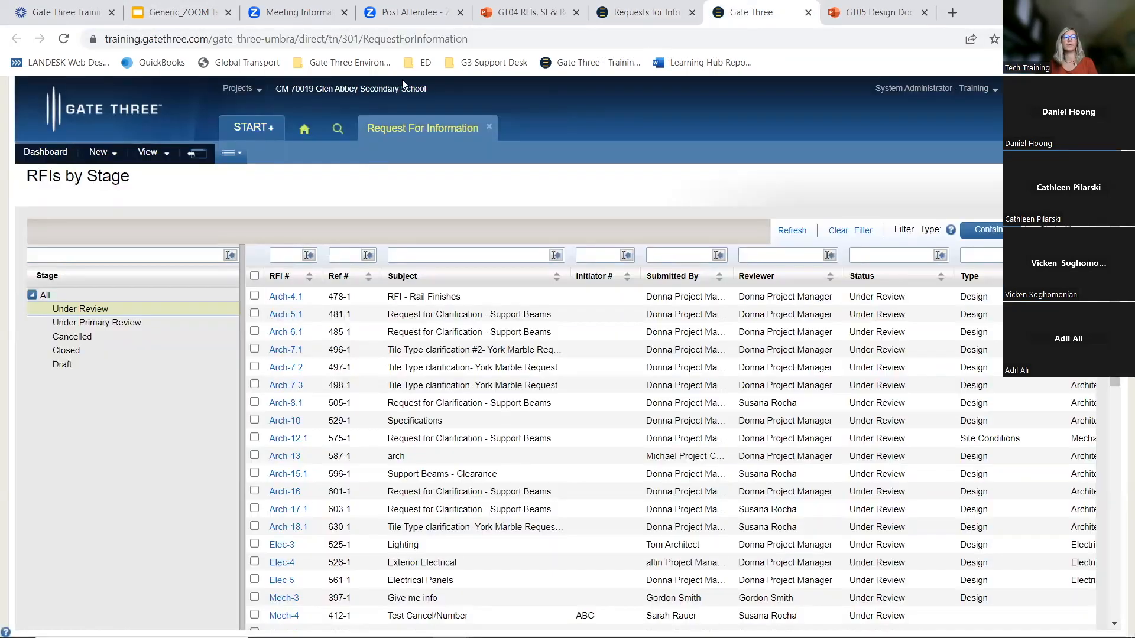
Open the project Settings and the Request For Information module settings to view the RFI Priority list
left_click(263, 134)
mouse_move(266, 327)
left_click(357, 335)
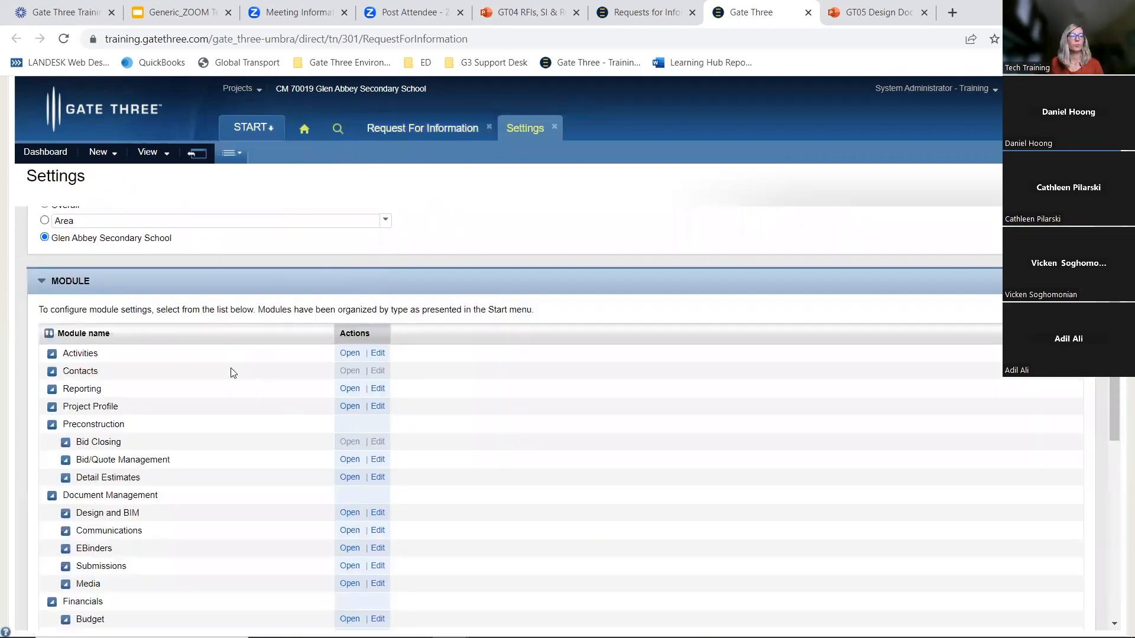
scroll(230, 368, "down", 3)
scroll(215, 382, "down", 1)
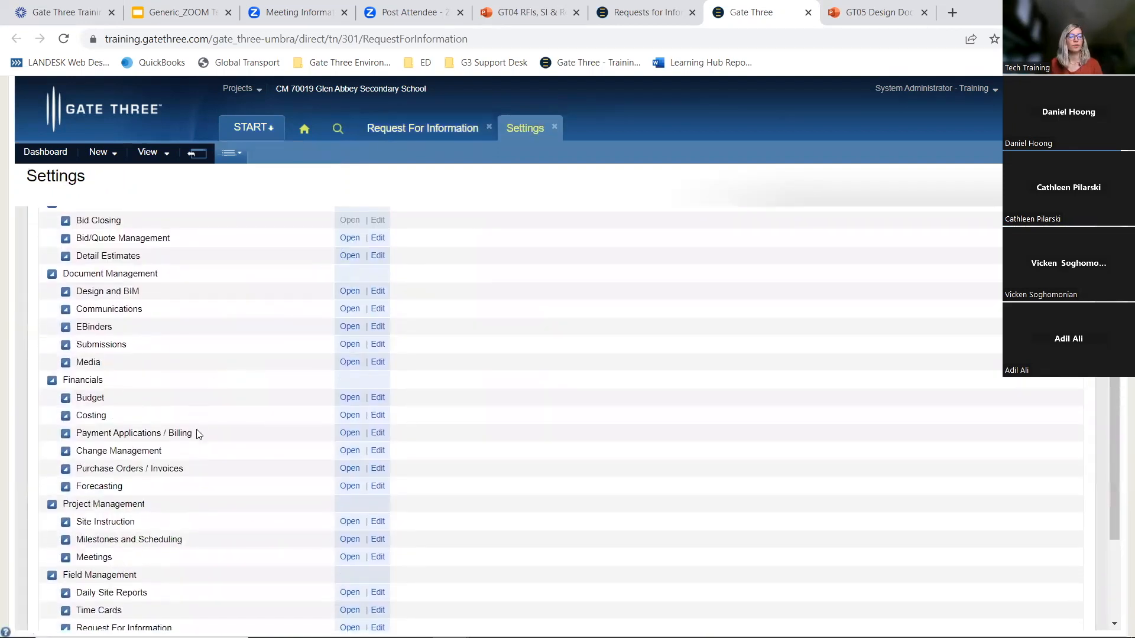
scroll(197, 433, "down", 1)
left_click(350, 555)
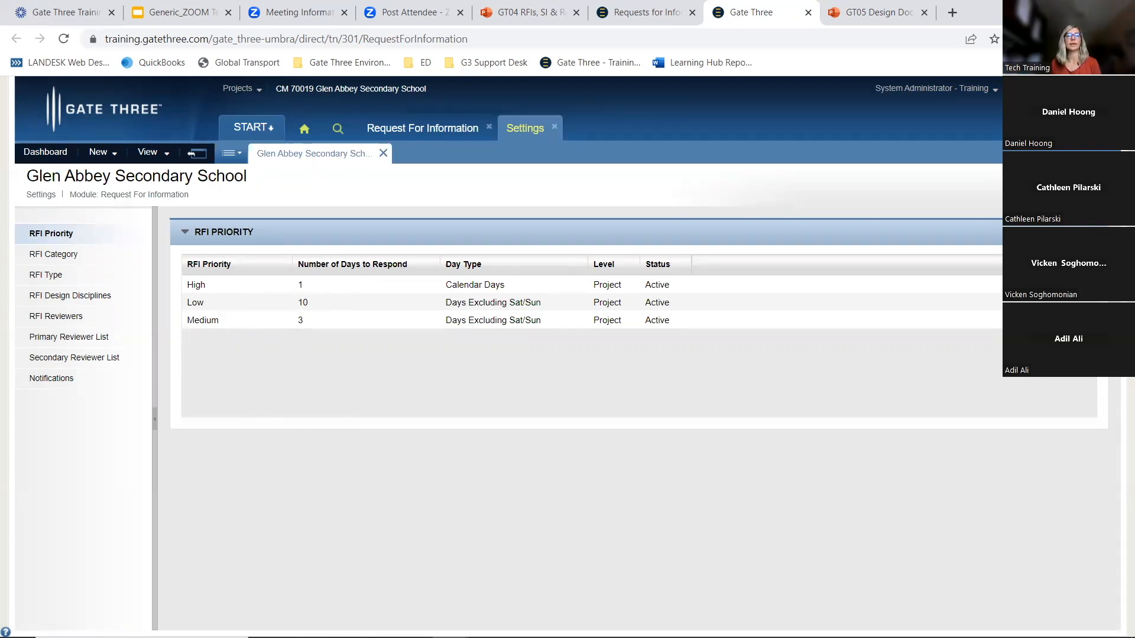
left_click(1089, 232)
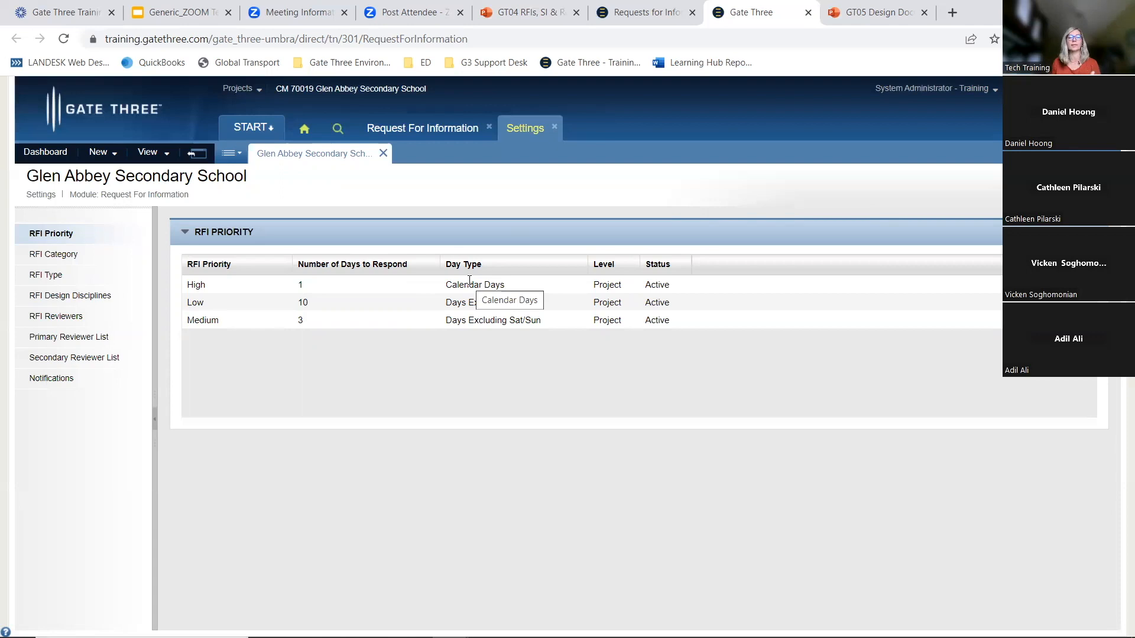
mouse_move(391, 309)
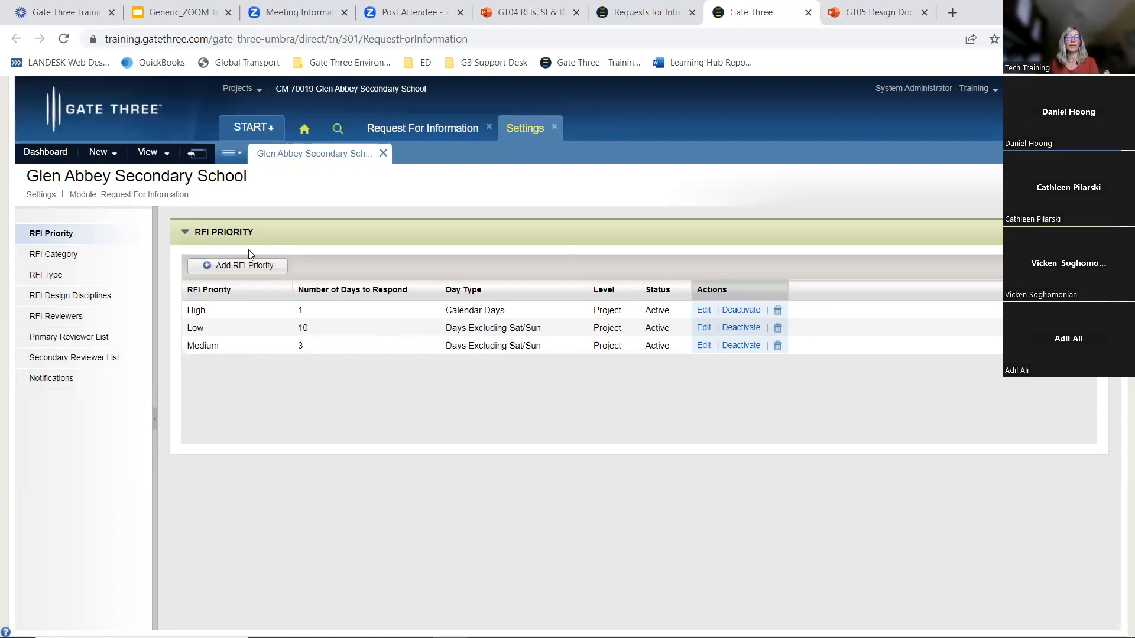
left_click(232, 268)
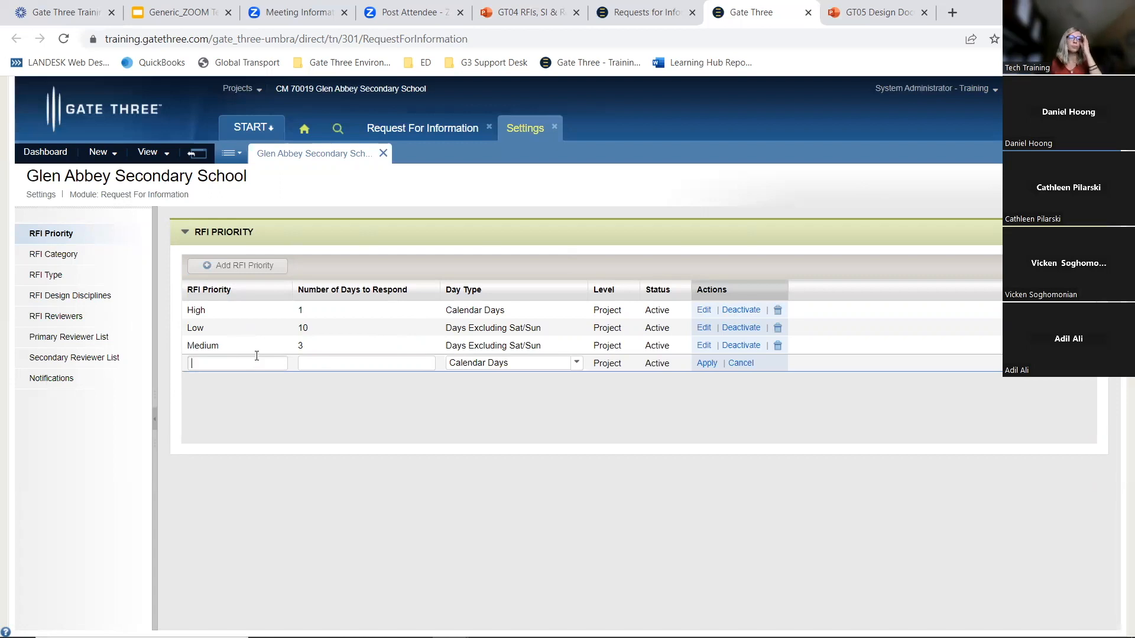
left_click(573, 363)
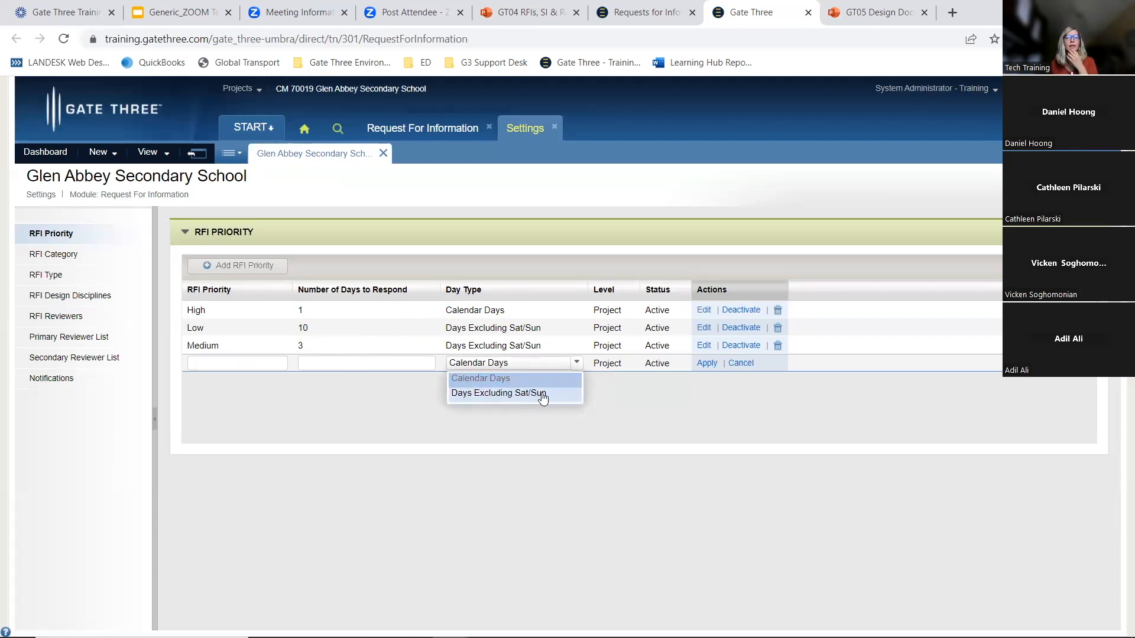
left_click(624, 386)
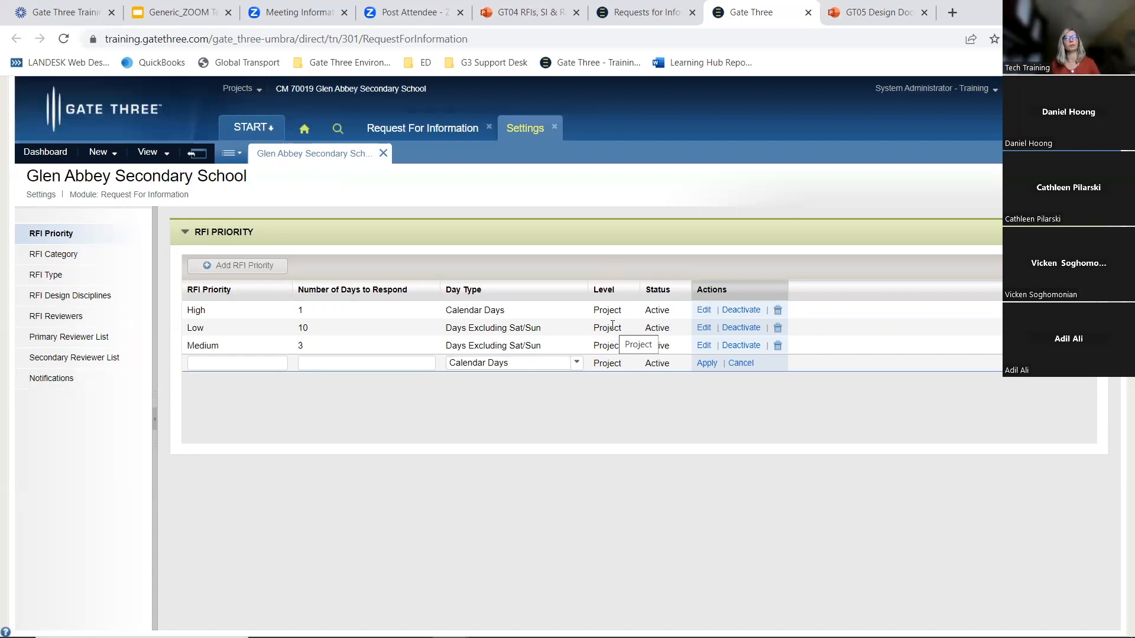
left_click(740, 364)
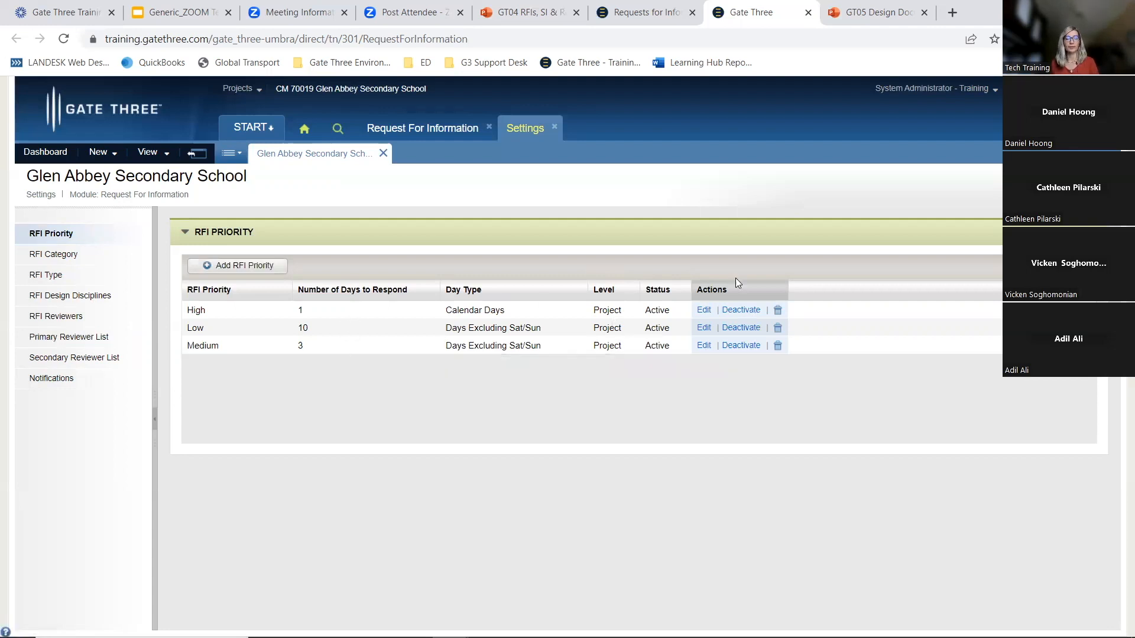
Set the High RFI priority's number of days to respond to 2
left_click(703, 310)
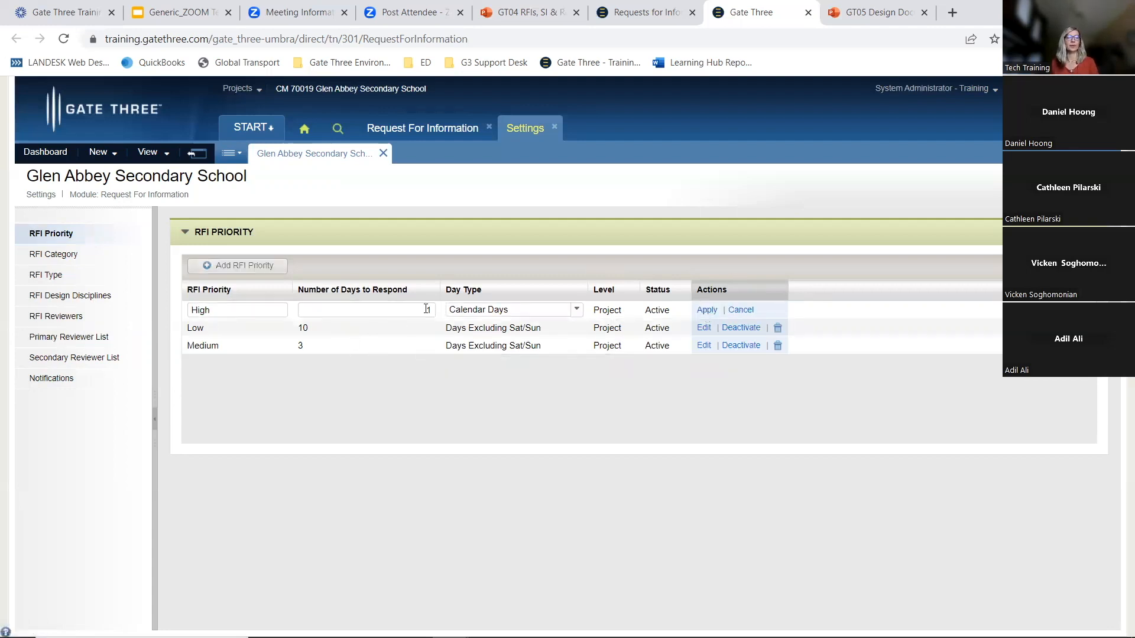
left_click_drag(416, 311, 435, 307)
type("2")
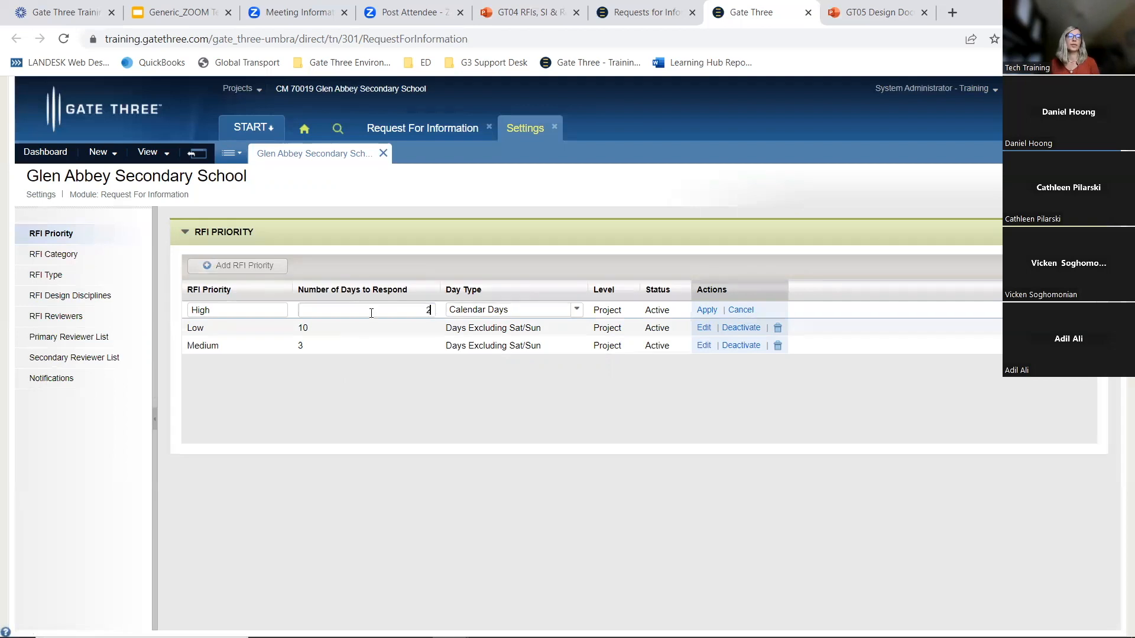
left_click(706, 311)
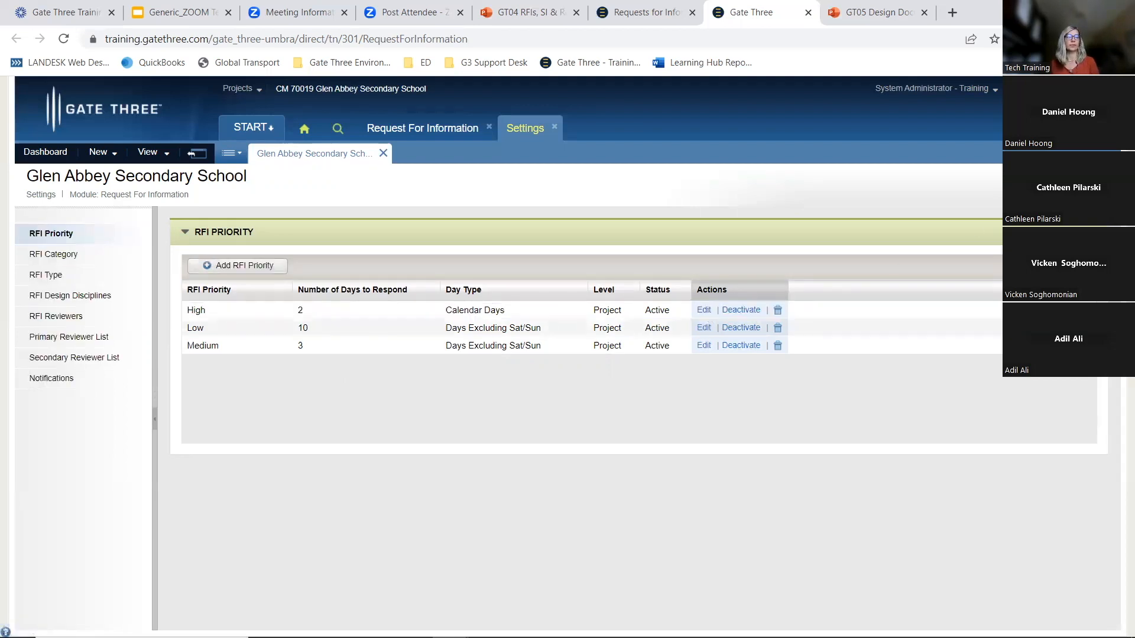
Open the RFI Category settings and start a new category entry
left_click(56, 259)
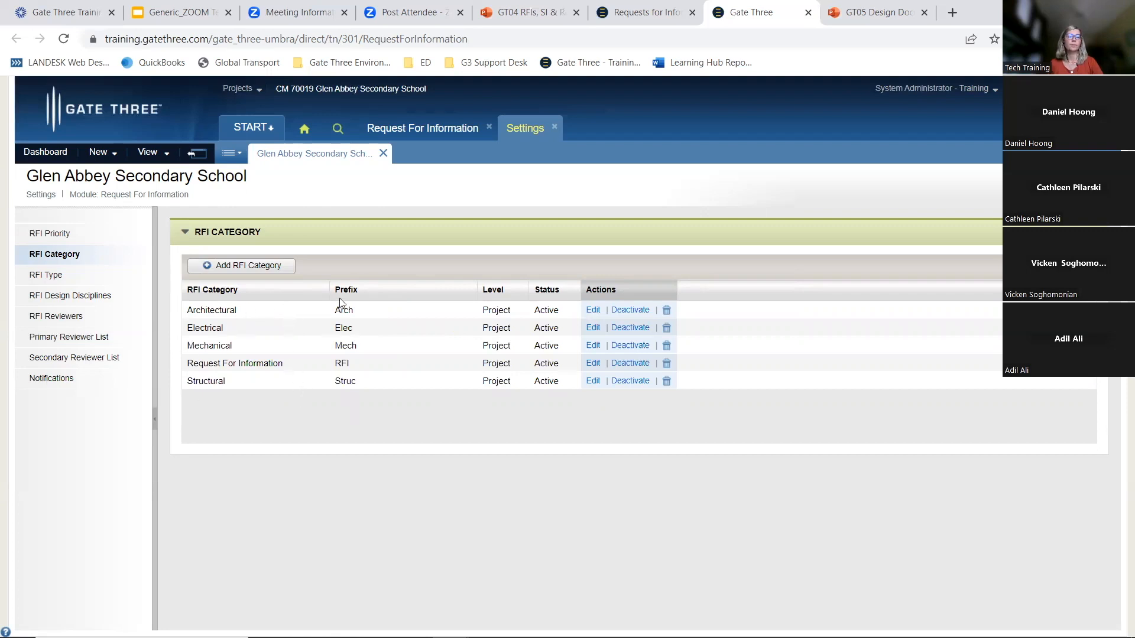
left_click(247, 267)
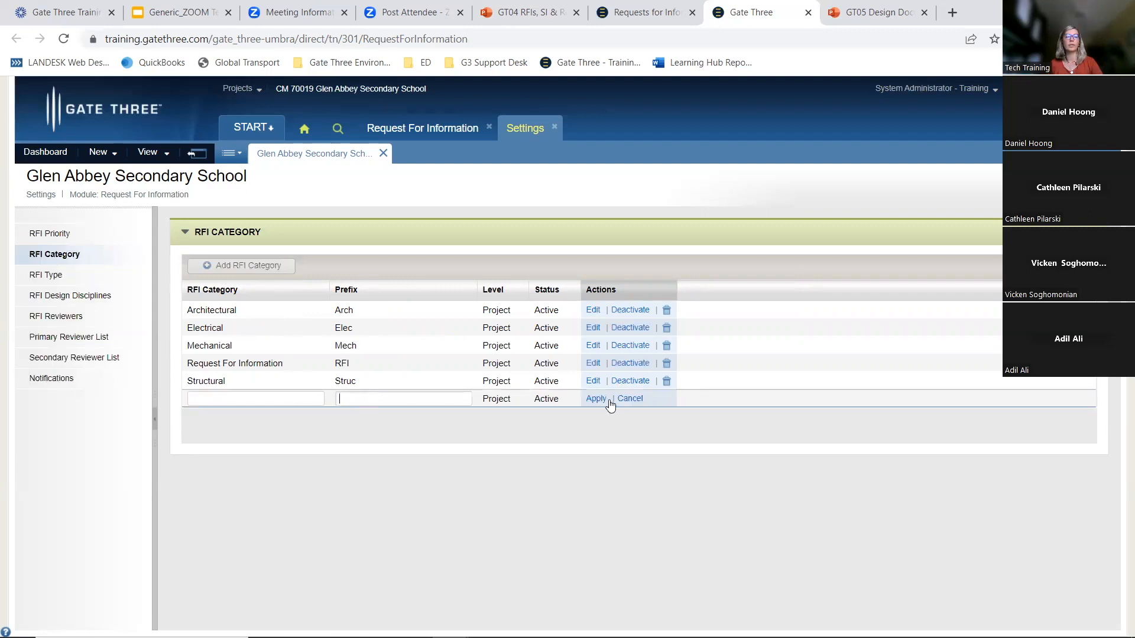
Open the RFI Design Disciplines settings, start adding a discipline, and cancel it
left_click(55, 281)
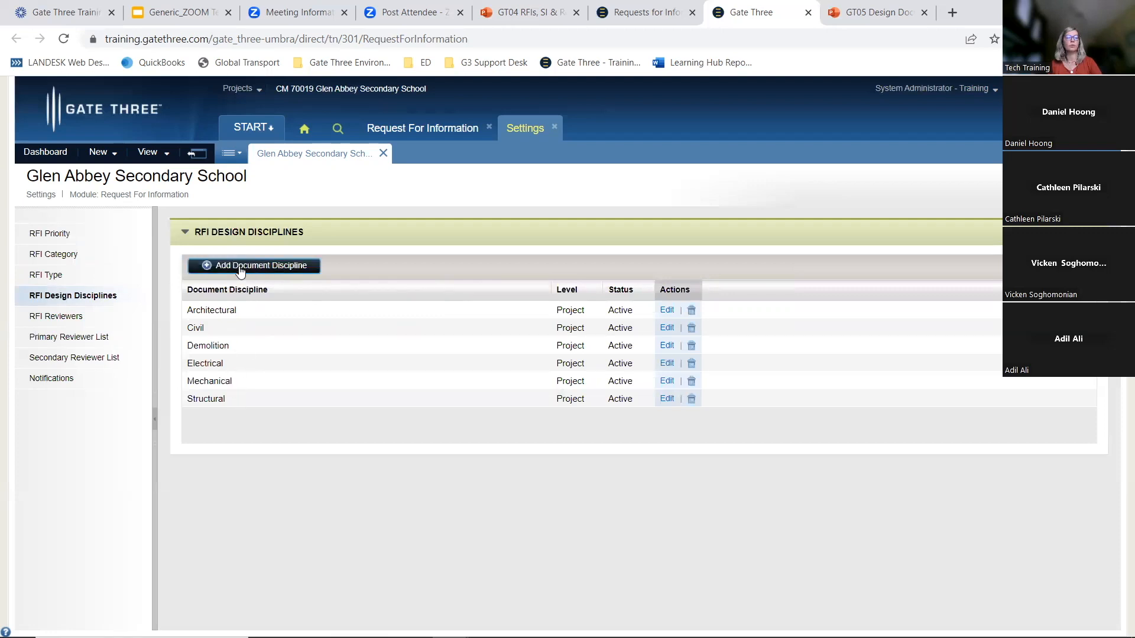
left_click(277, 269)
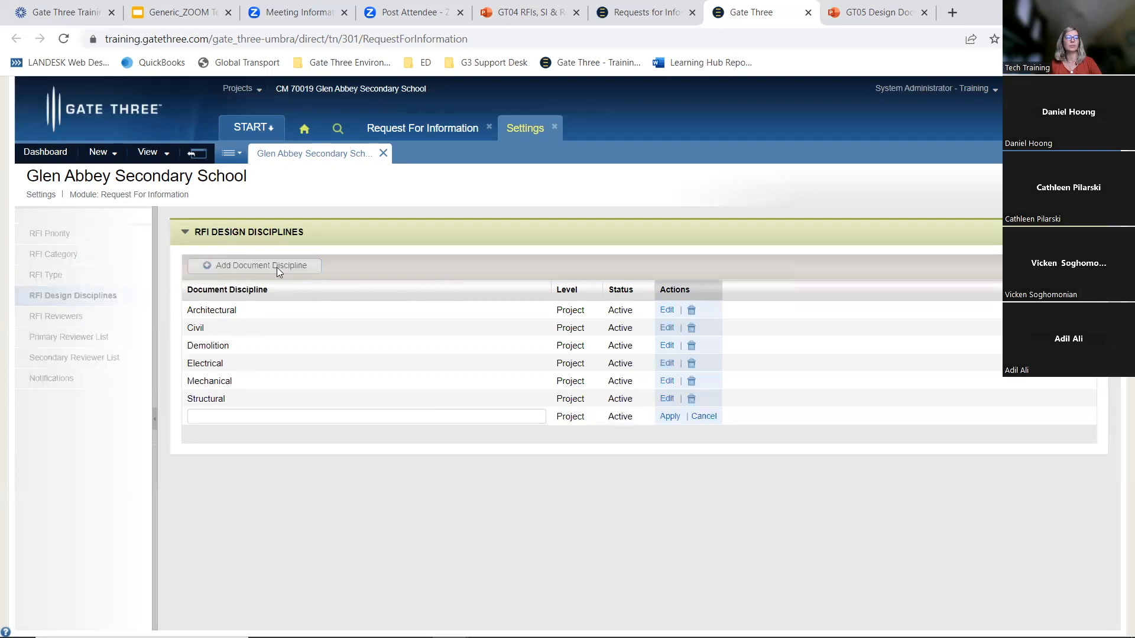
left_click(218, 419)
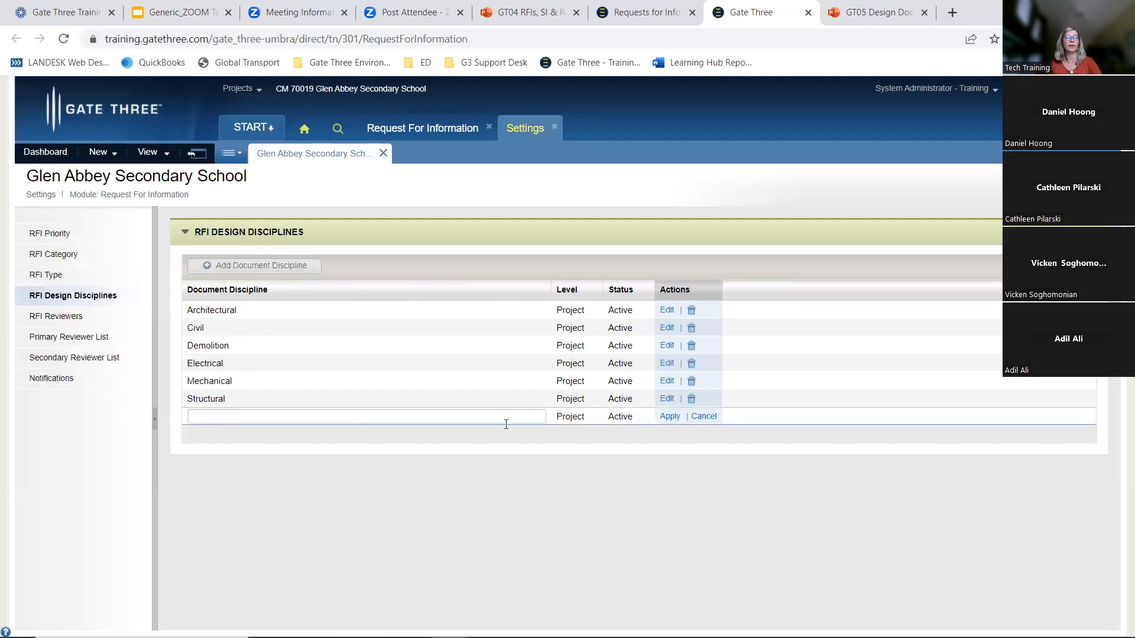
left_click(703, 416)
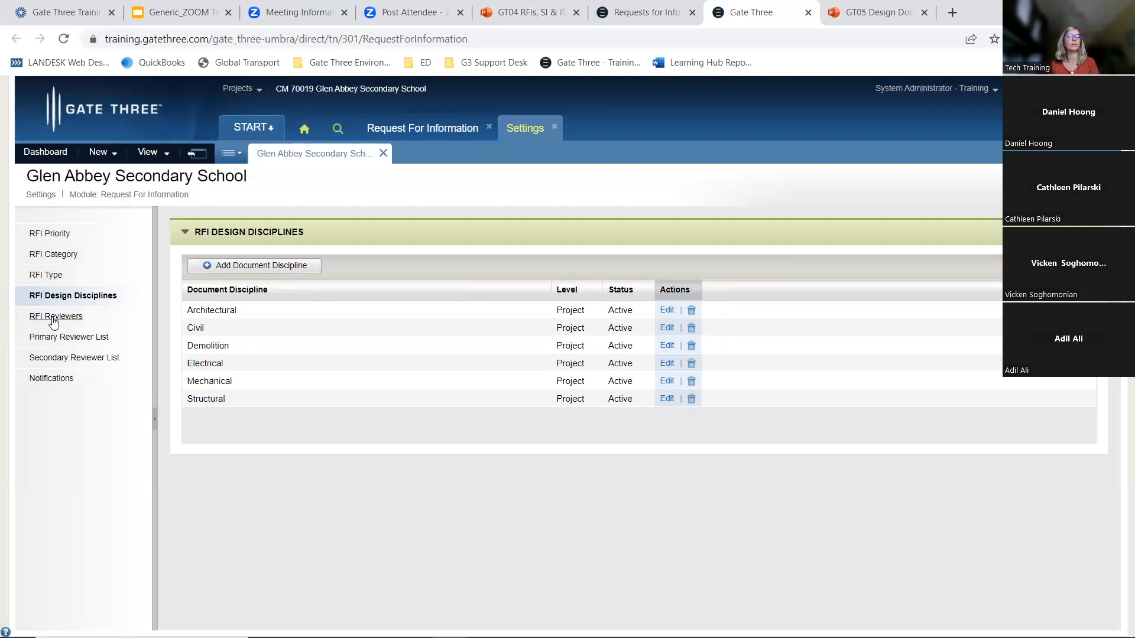
Open the RFI Reviewers settings and delete the reviewer assigned to the Architectural category
left_click(54, 319)
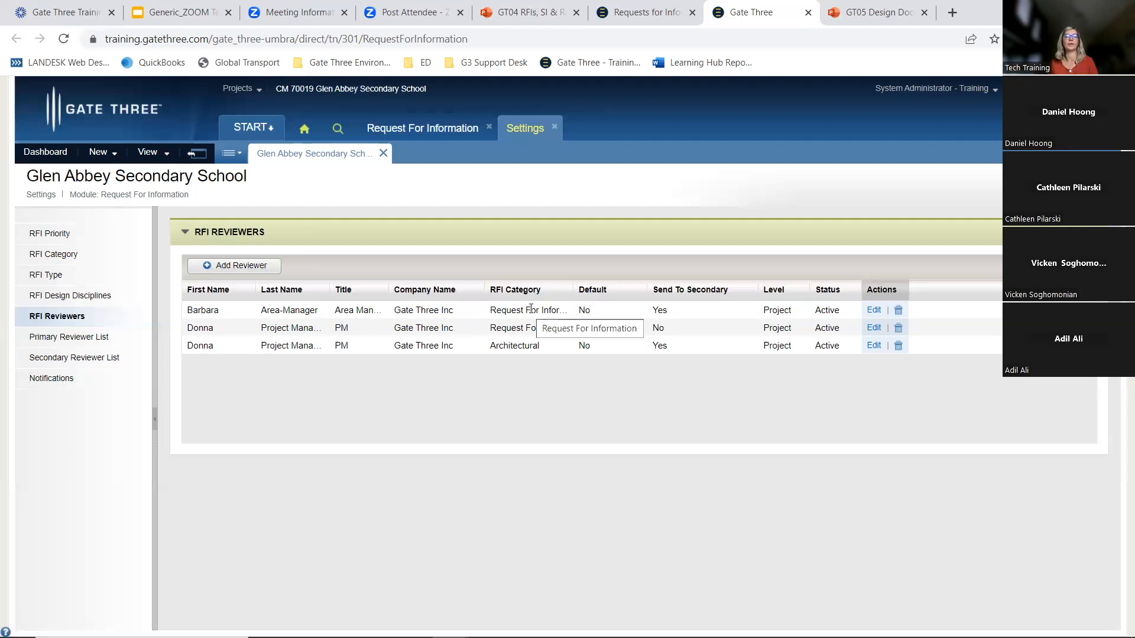
left_click(897, 347)
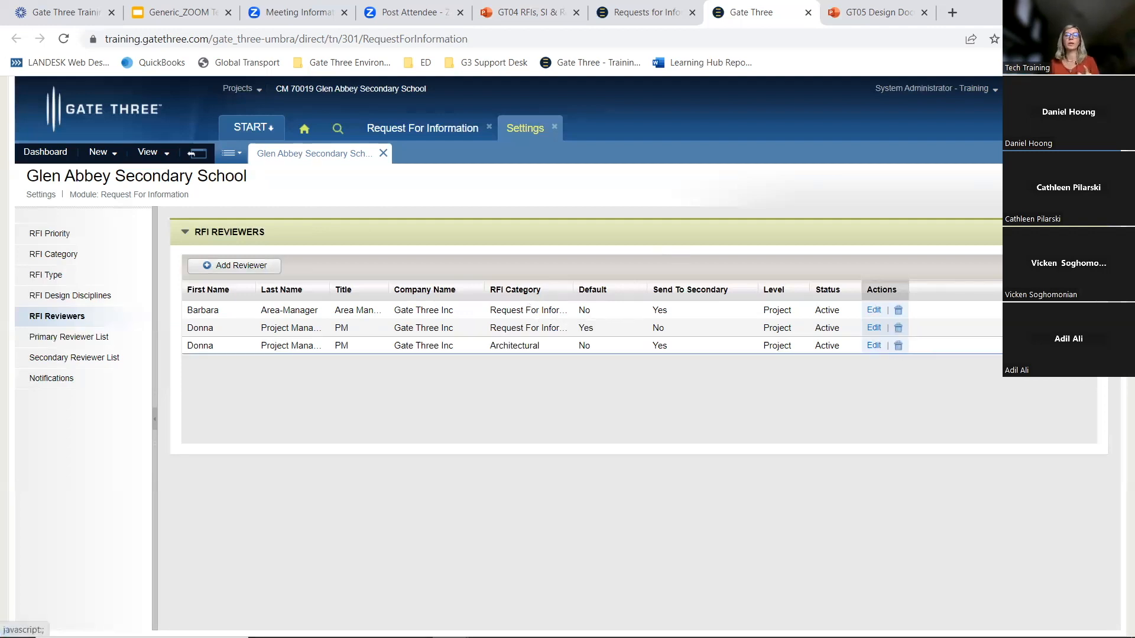
Reopen Gate Three as the project manager user and open the legacy RFI log
left_click(808, 13)
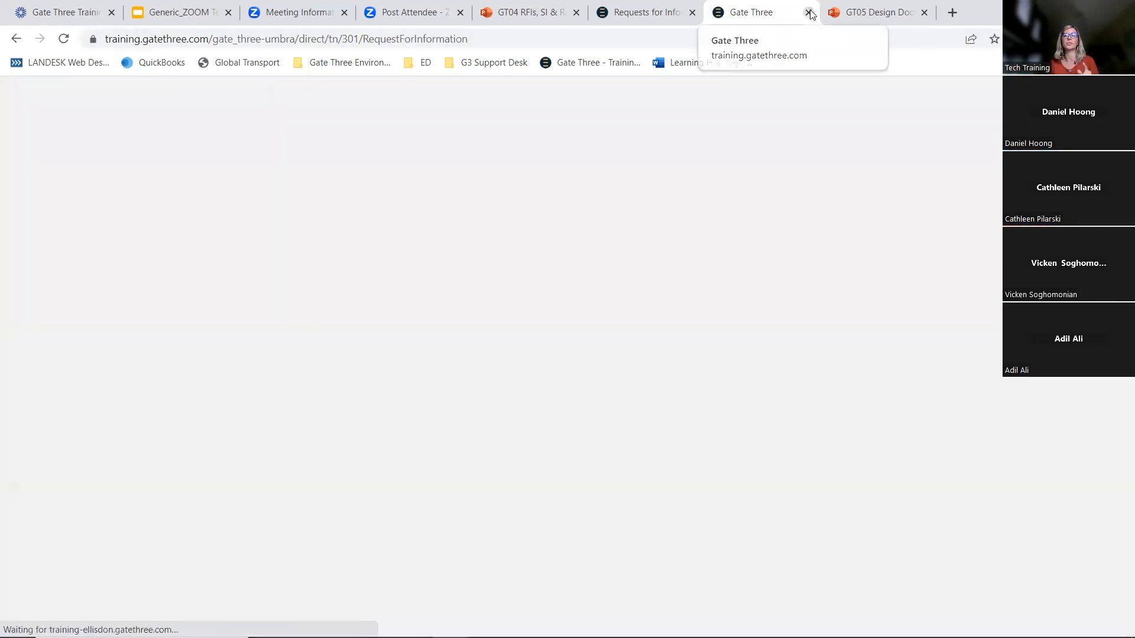
middle_click(652, 19)
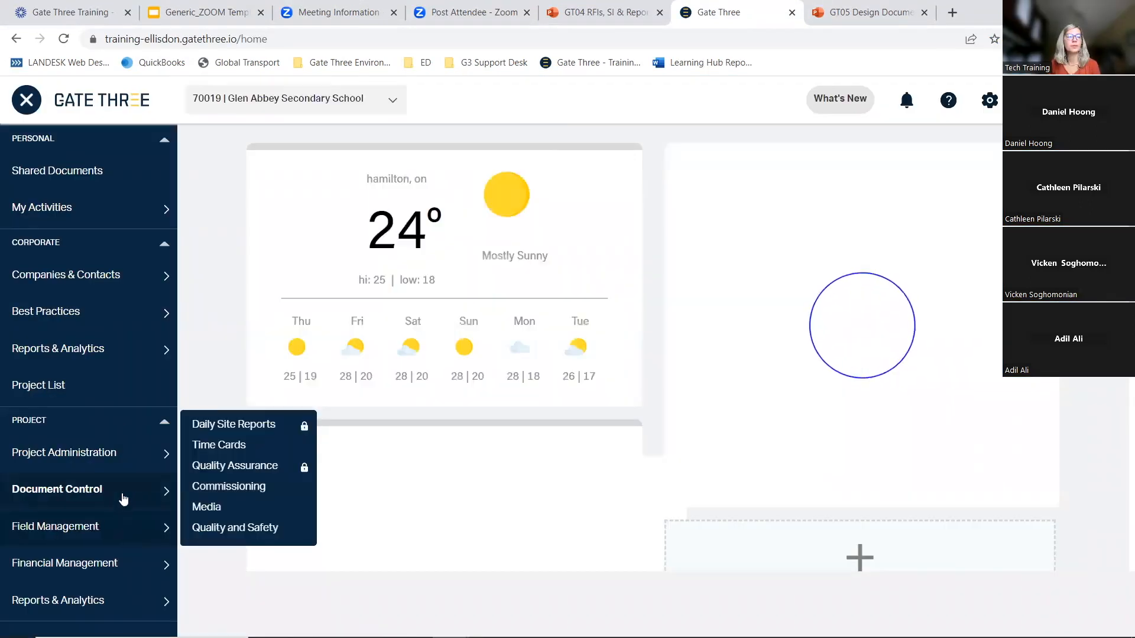
mouse_move(123, 499)
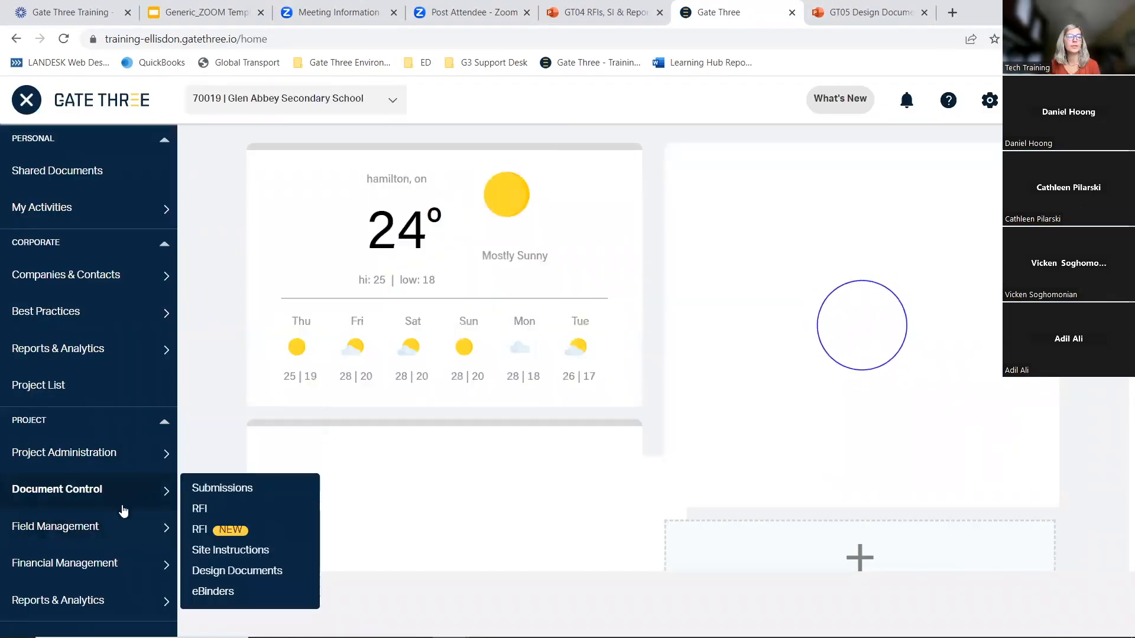
left_click(196, 507)
Open the Request For Information module settings and go to the RFI Reviewers list
mouse_move(298, 324)
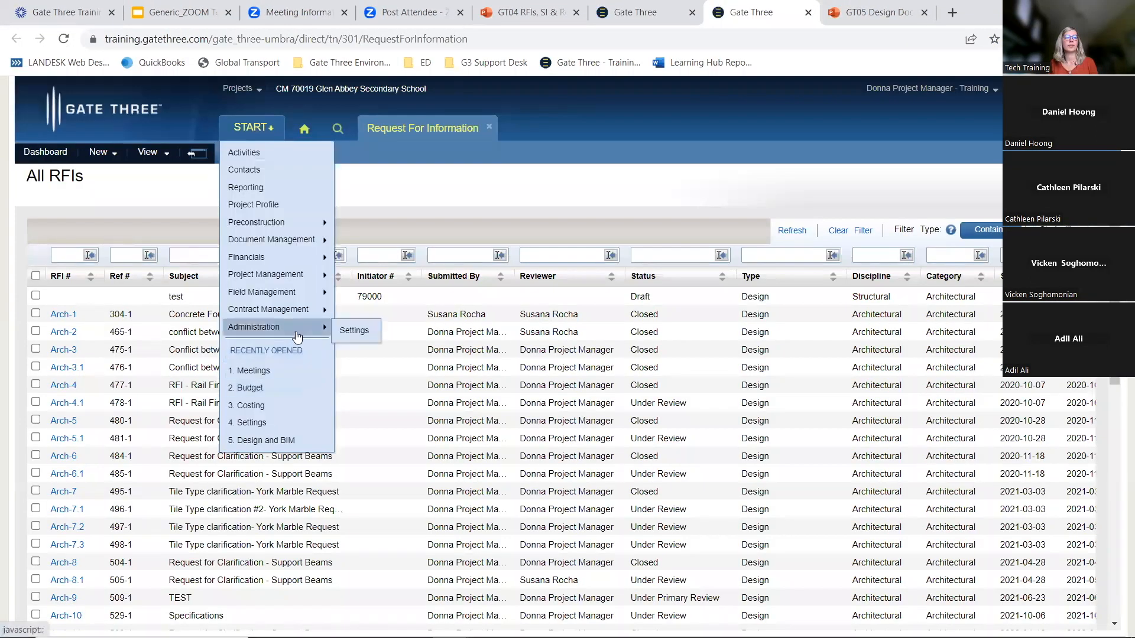
left_click(352, 329)
left_click(354, 481)
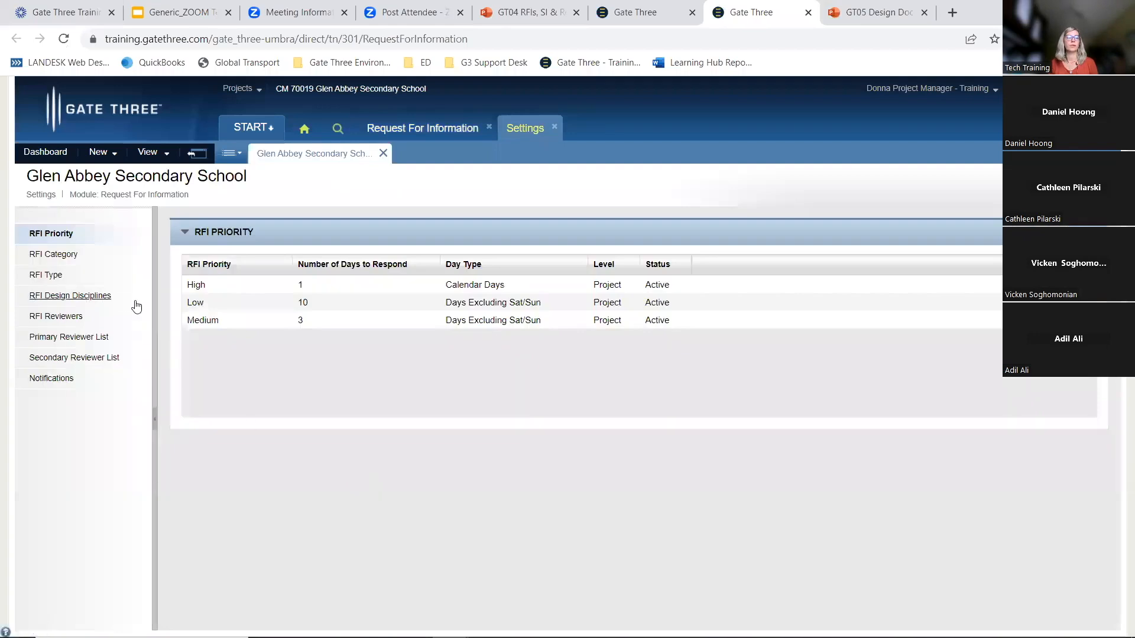
left_click(57, 317)
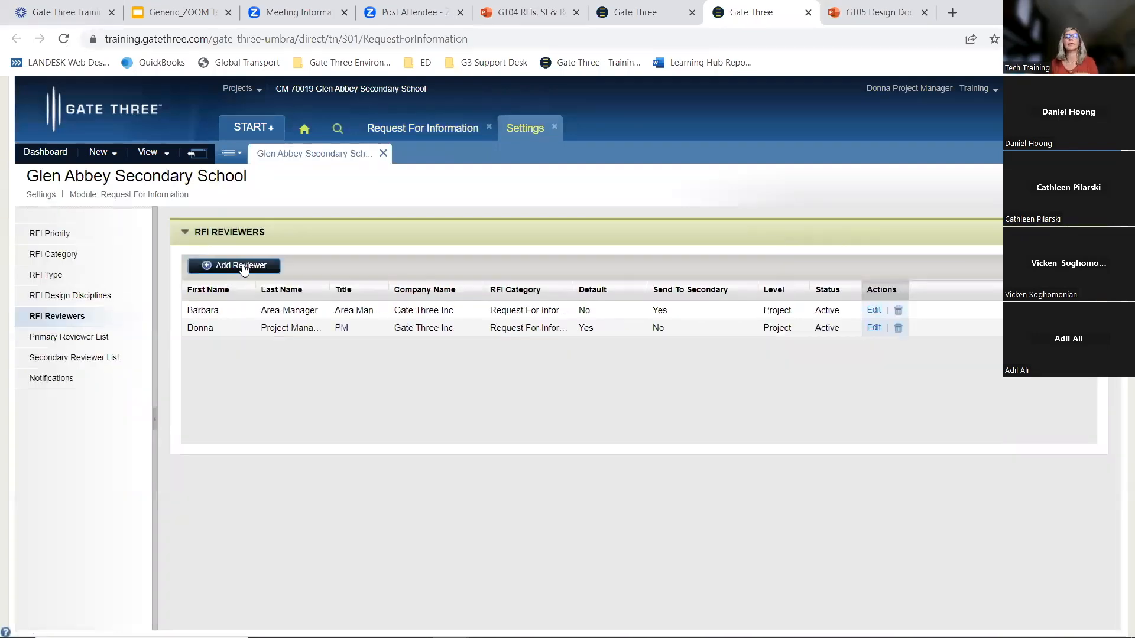
Add a new RFI reviewer with category Architectural and Default set to Yes, and apply it
left_click(243, 265)
left_click(561, 345)
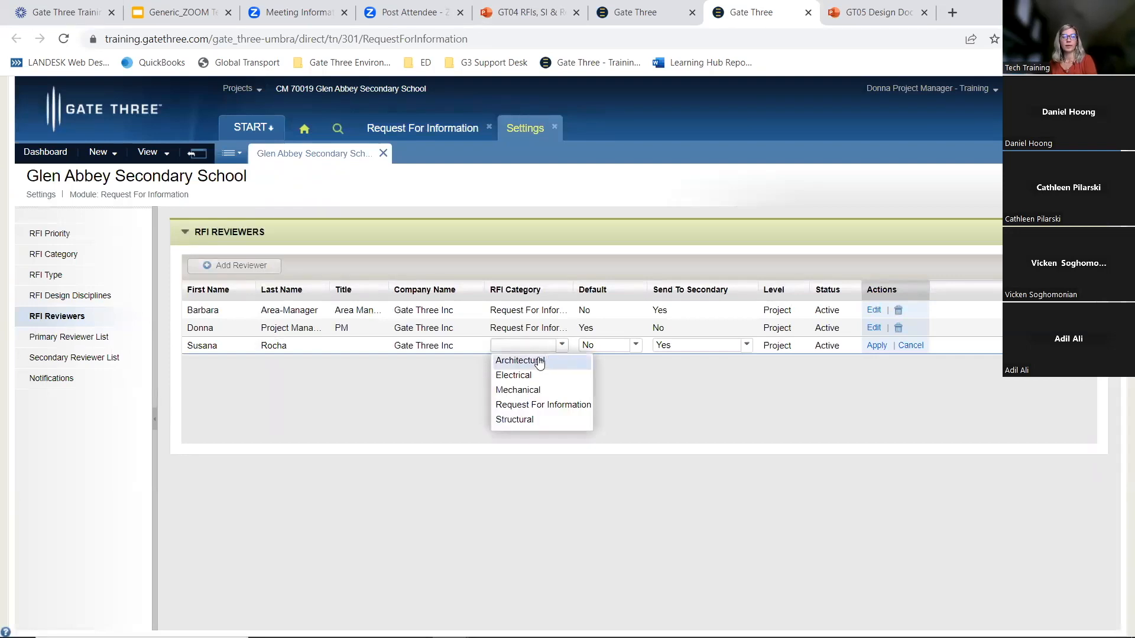
left_click(539, 361)
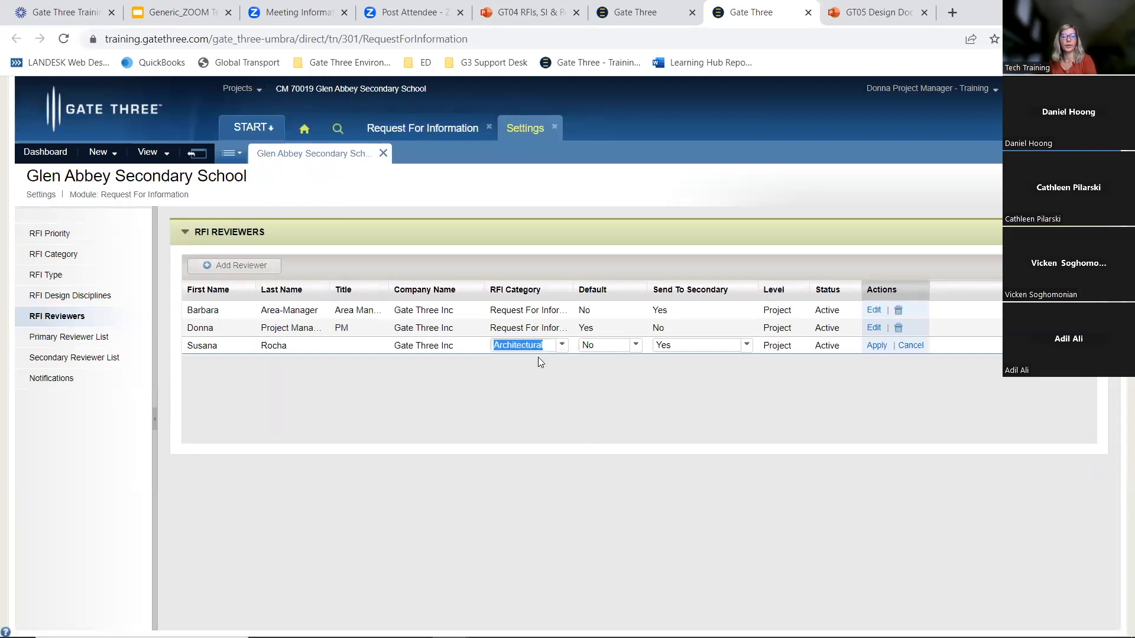
left_click(635, 346)
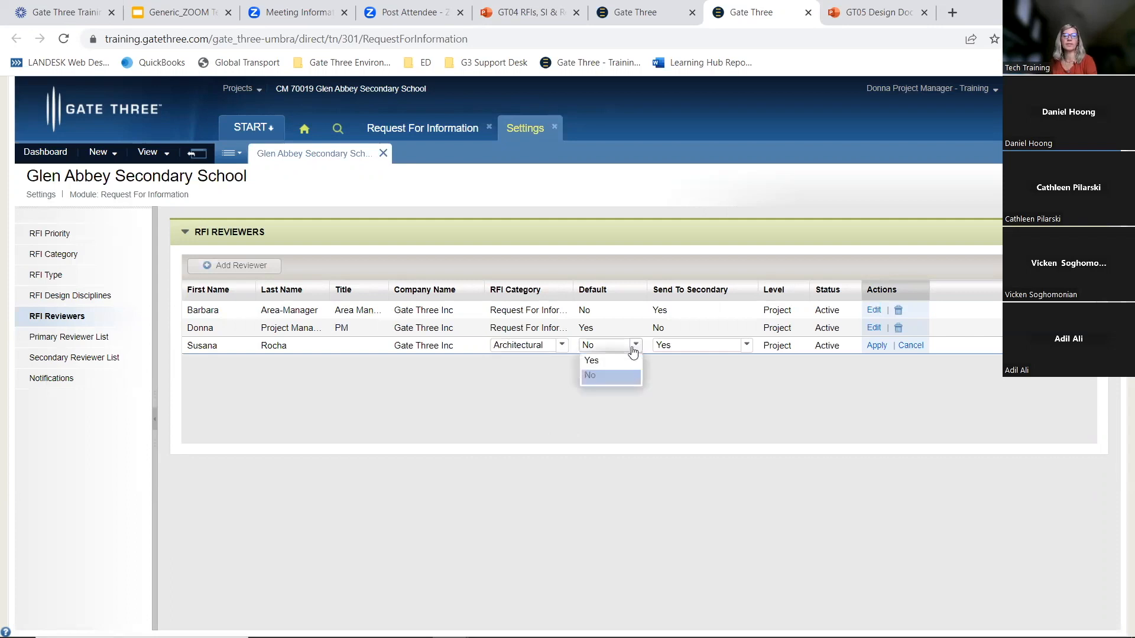
left_click(586, 361)
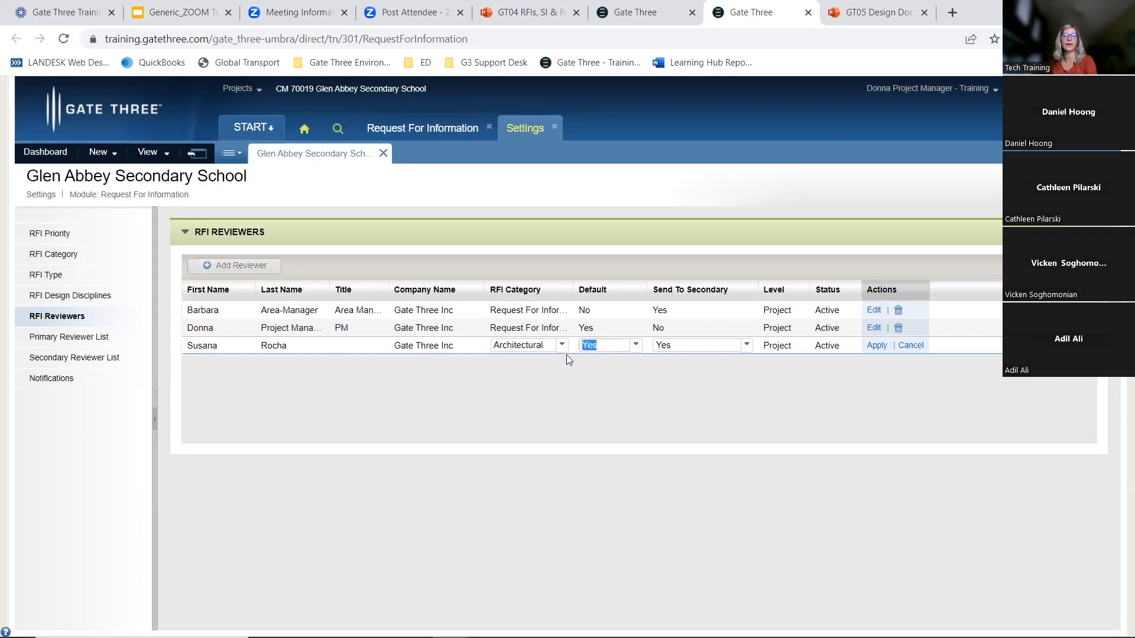
left_click(877, 346)
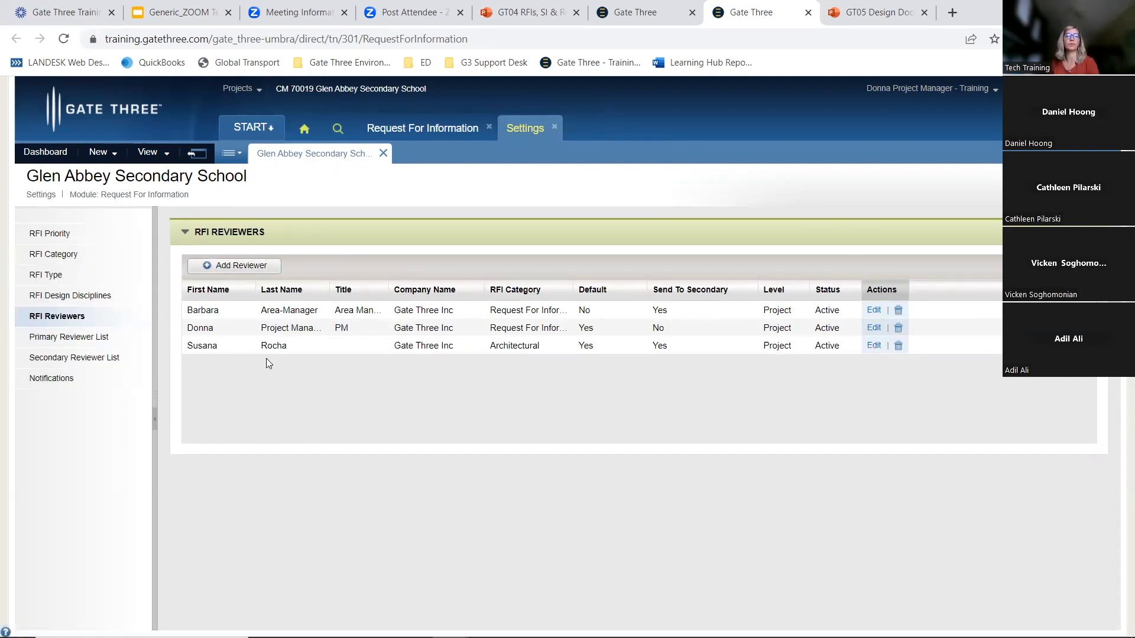
Review the Primary and Secondary Reviewer Lists, then return to the legacy RFI log
left_click(70, 338)
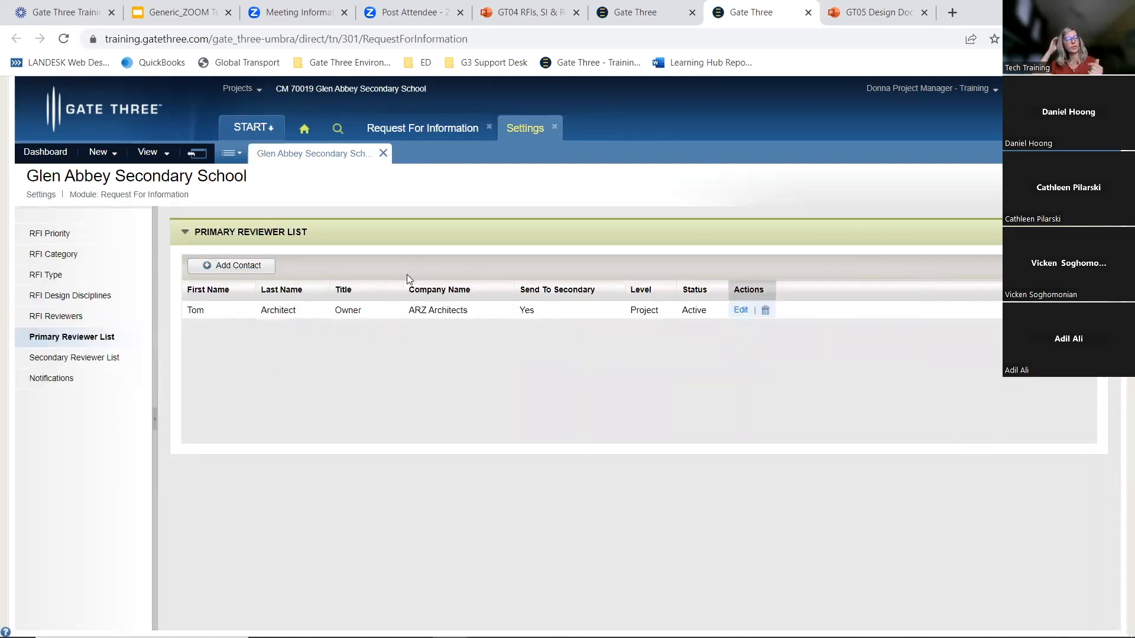
left_click(77, 359)
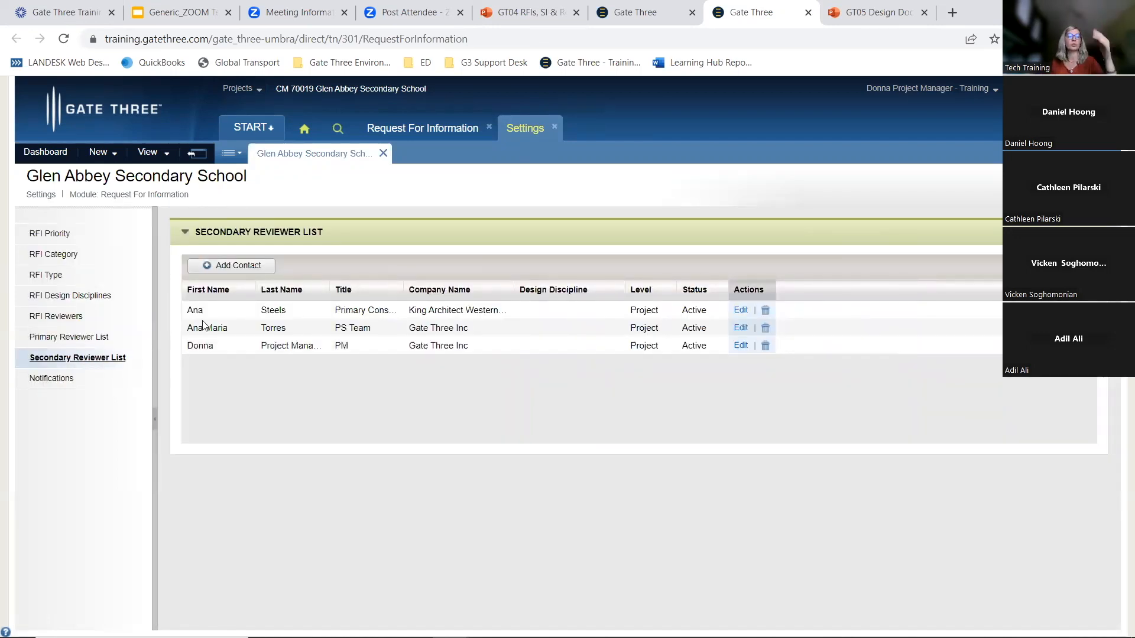
left_click(412, 129)
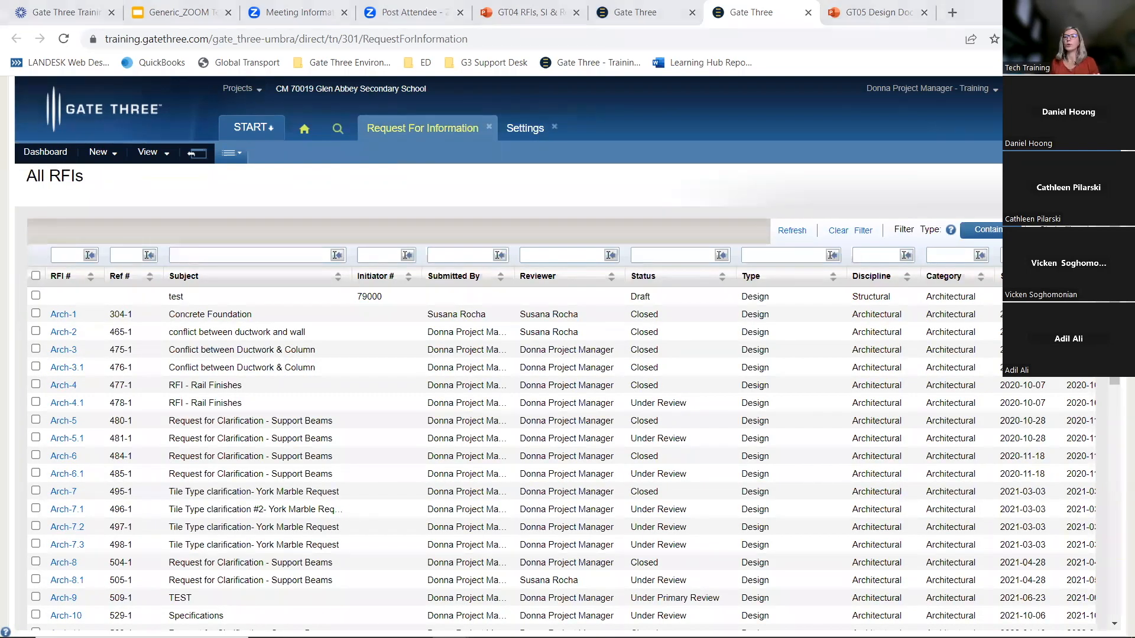
left_click_drag(0, 9, 670, 2)
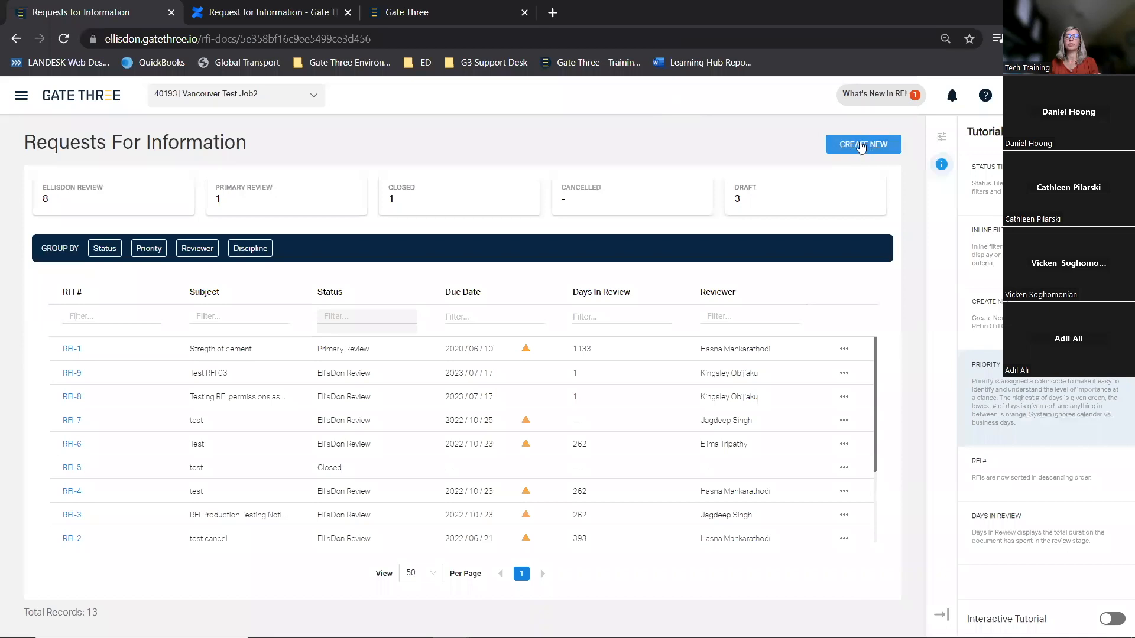
left_click_drag(850, 17, 0, 16)
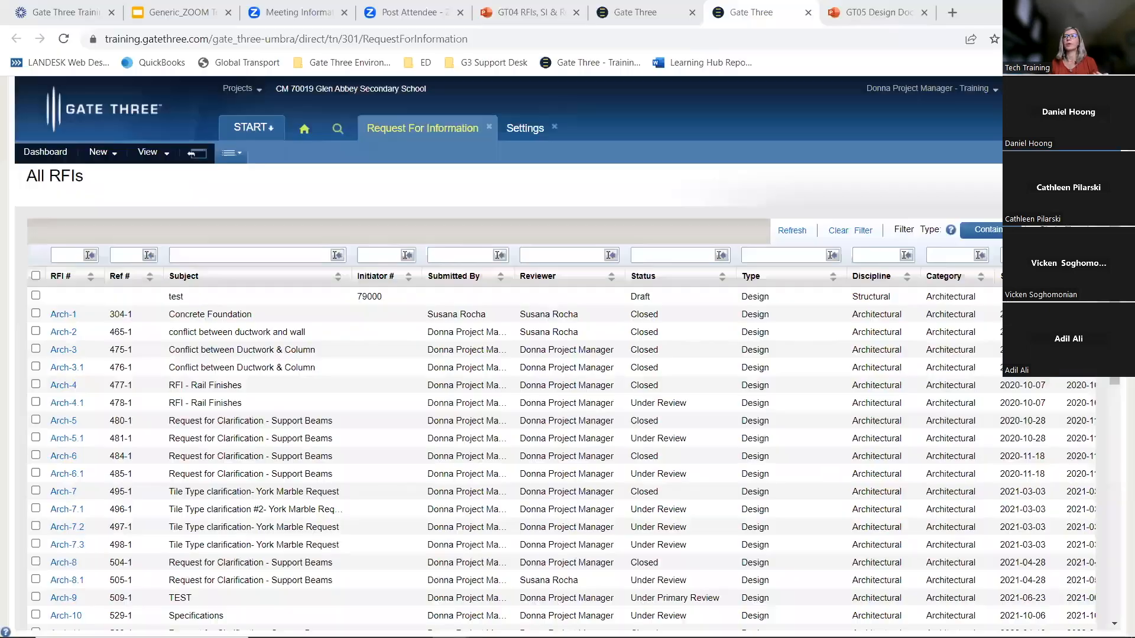
Start a new RFI draft from the legacy log and open the Gate Three Help site
left_click(110, 156)
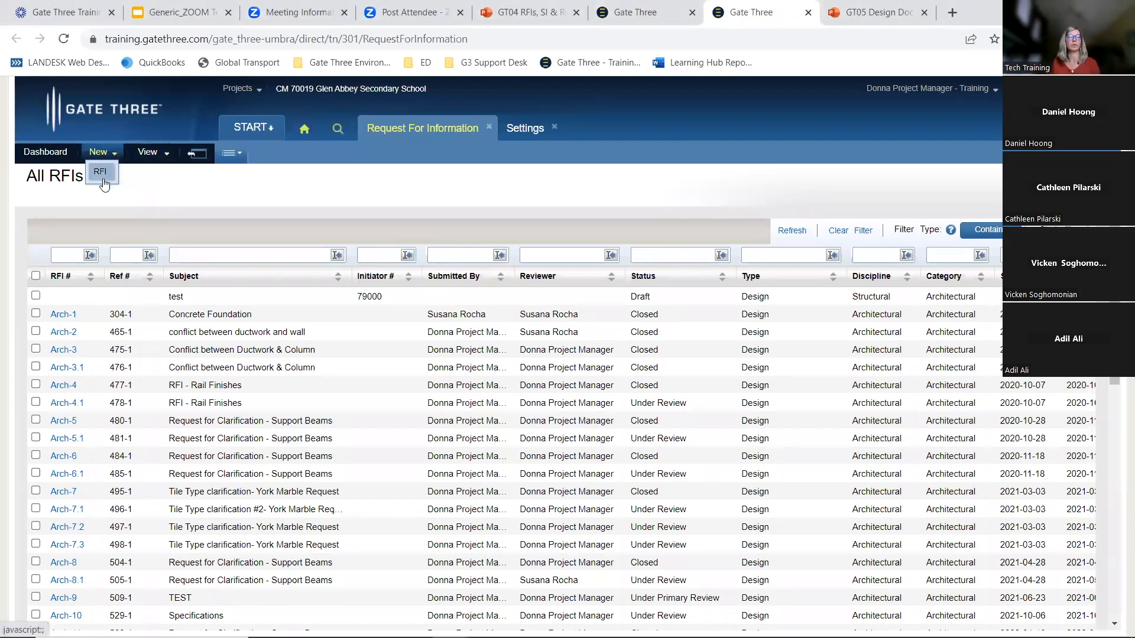
left_click(100, 172)
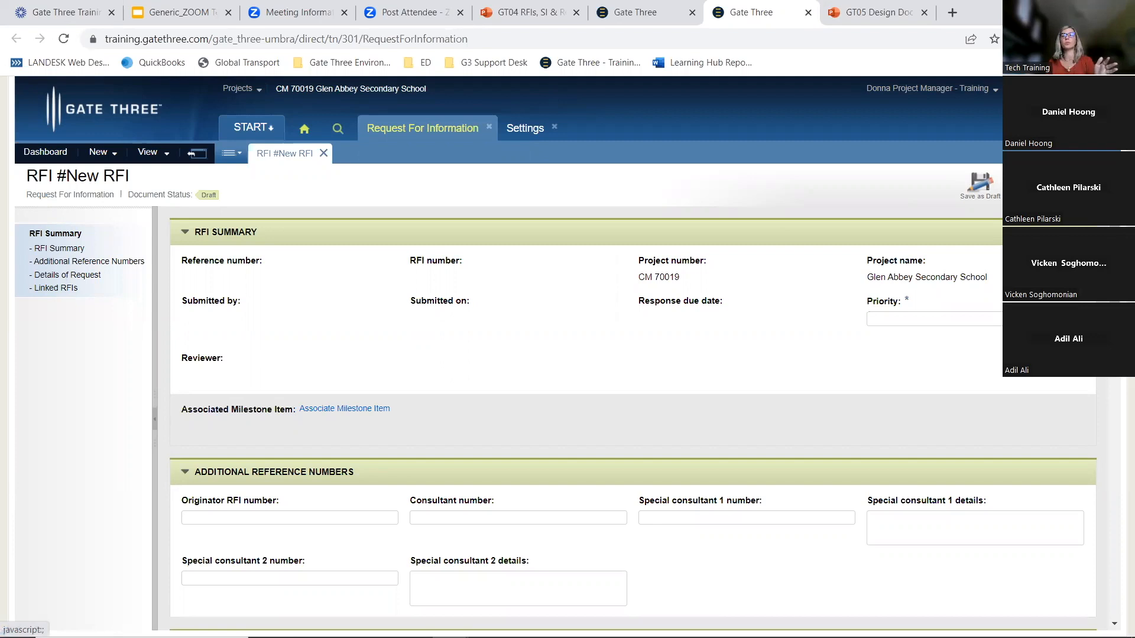
left_click(1058, 89)
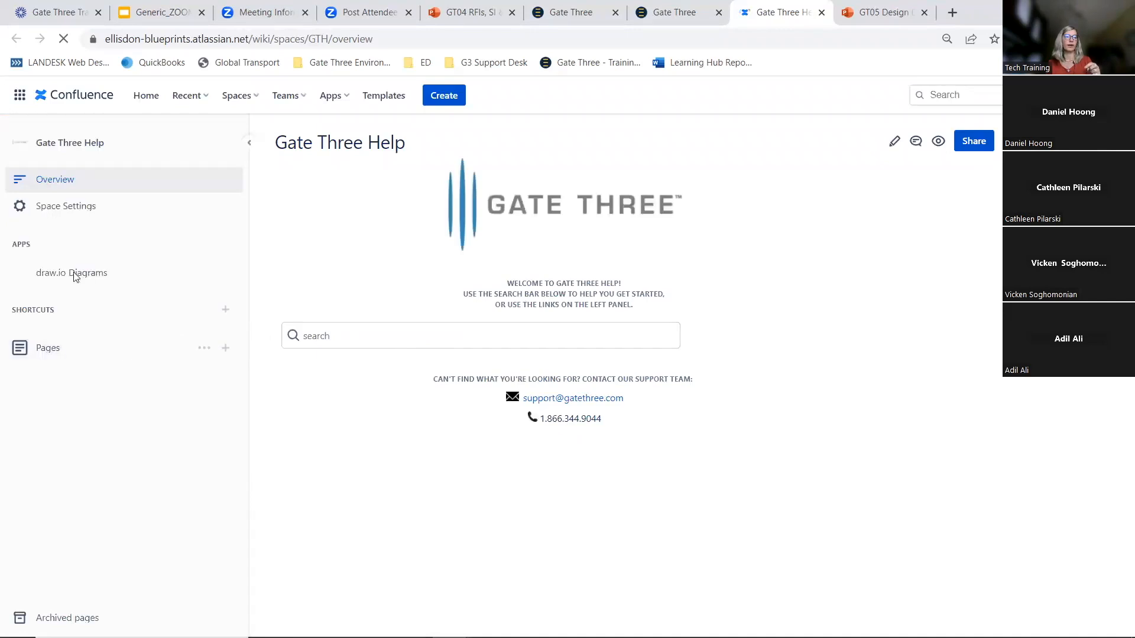
Open the Create an RFI article under Request for Information in the help site and read through its instructions
scroll(74, 276, "down", 5)
left_click(27, 401)
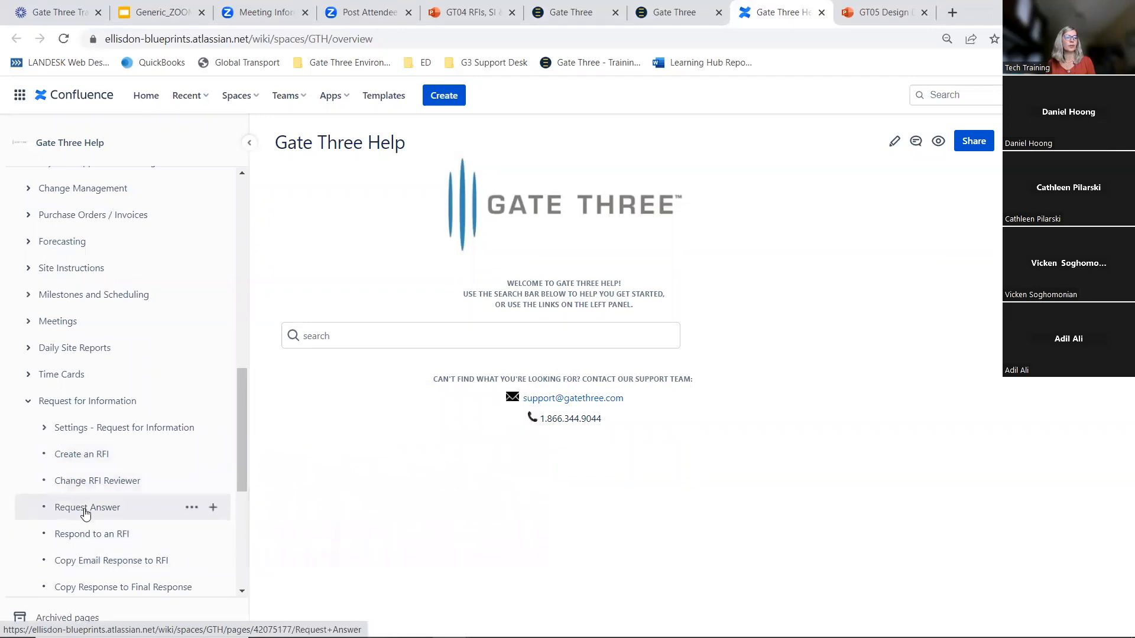
scroll(94, 538, "down", 1)
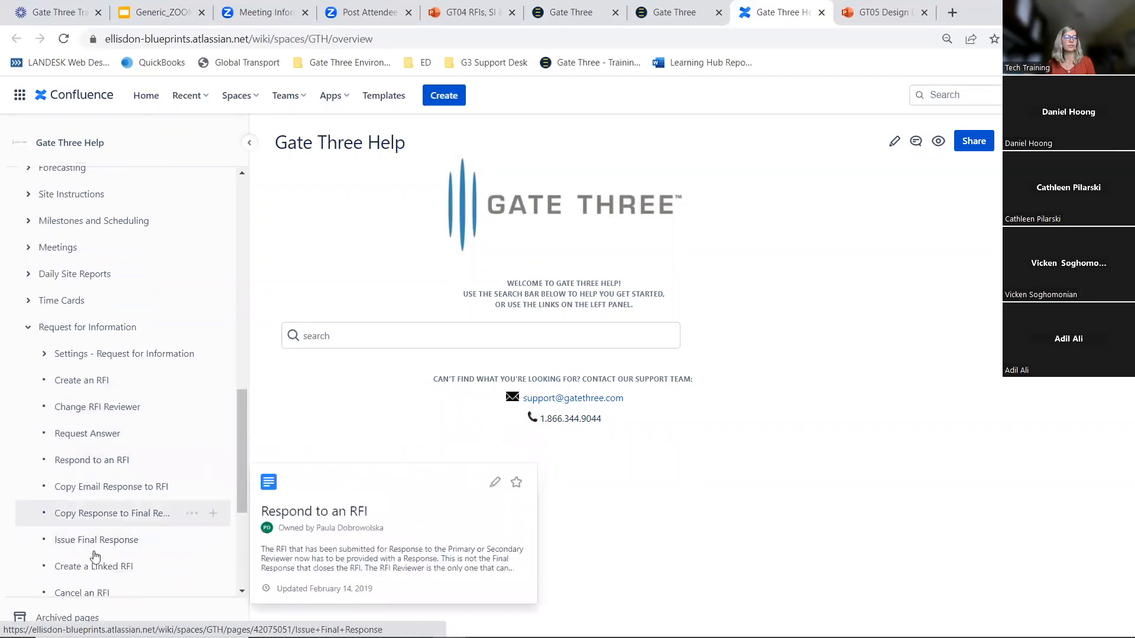
left_click(83, 384)
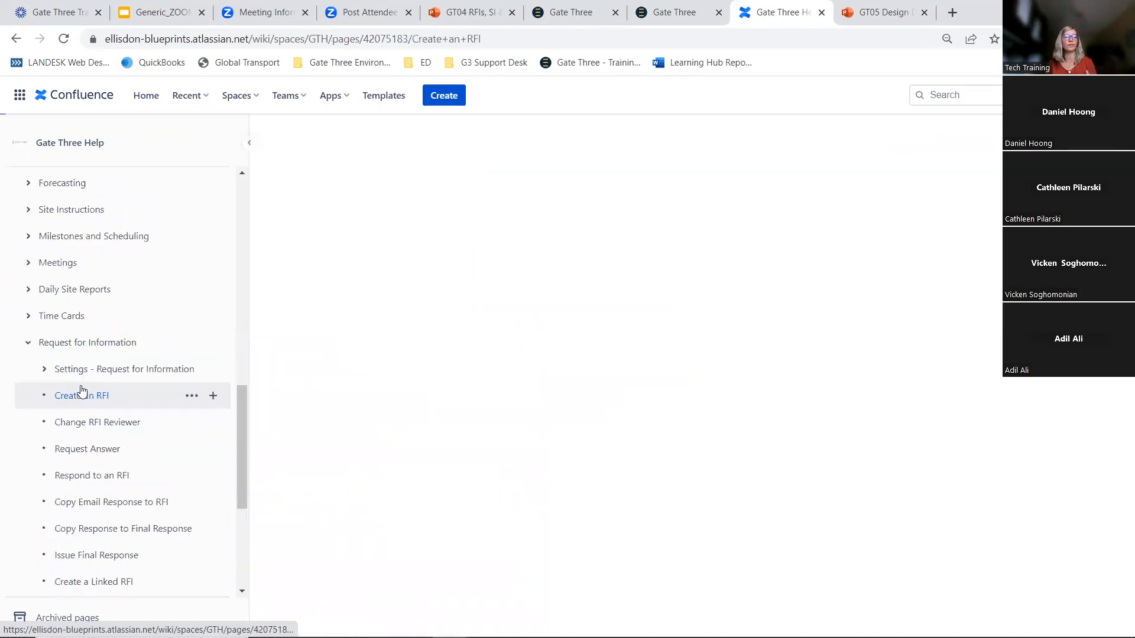
scroll(455, 400, "down", 4)
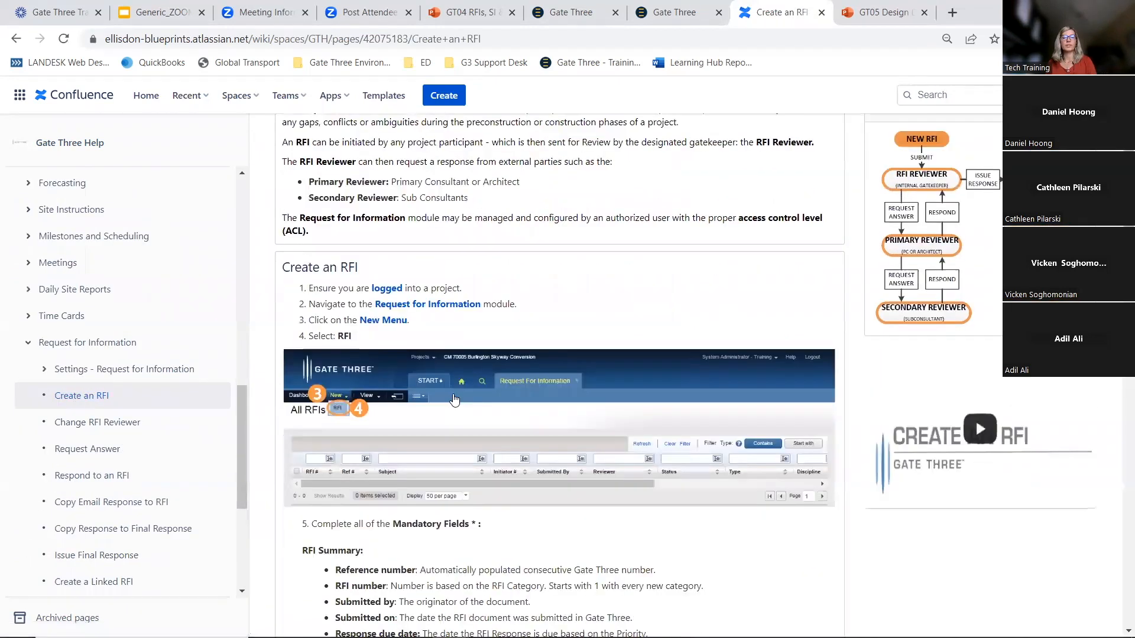
scroll(454, 399, "down", 15)
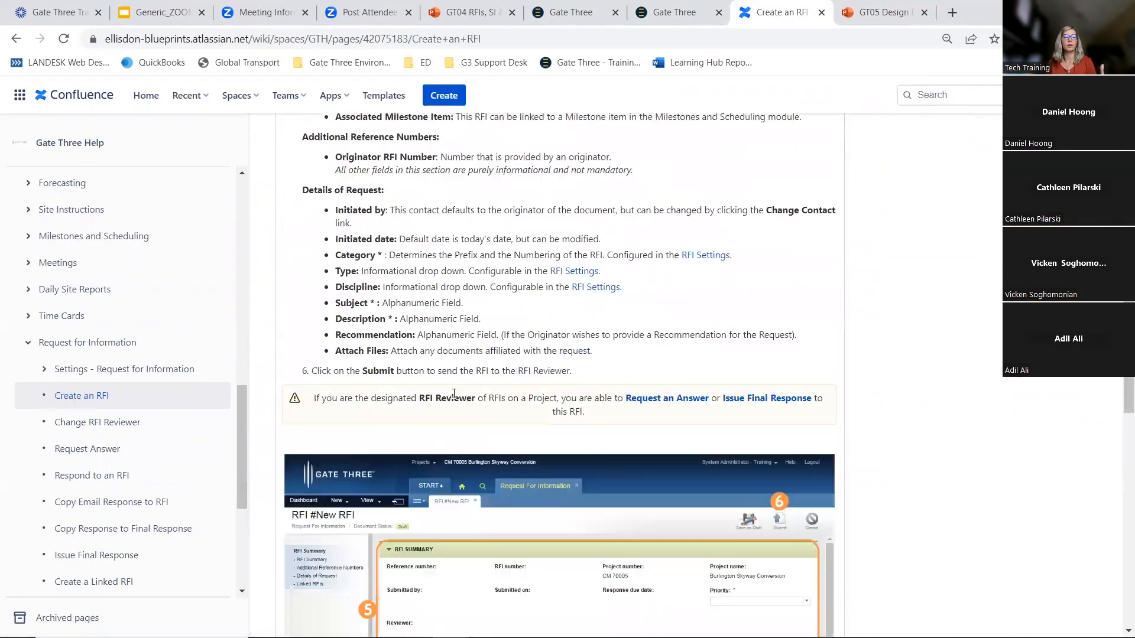
scroll(453, 394, "down", 8)
scroll(454, 394, "up", 20)
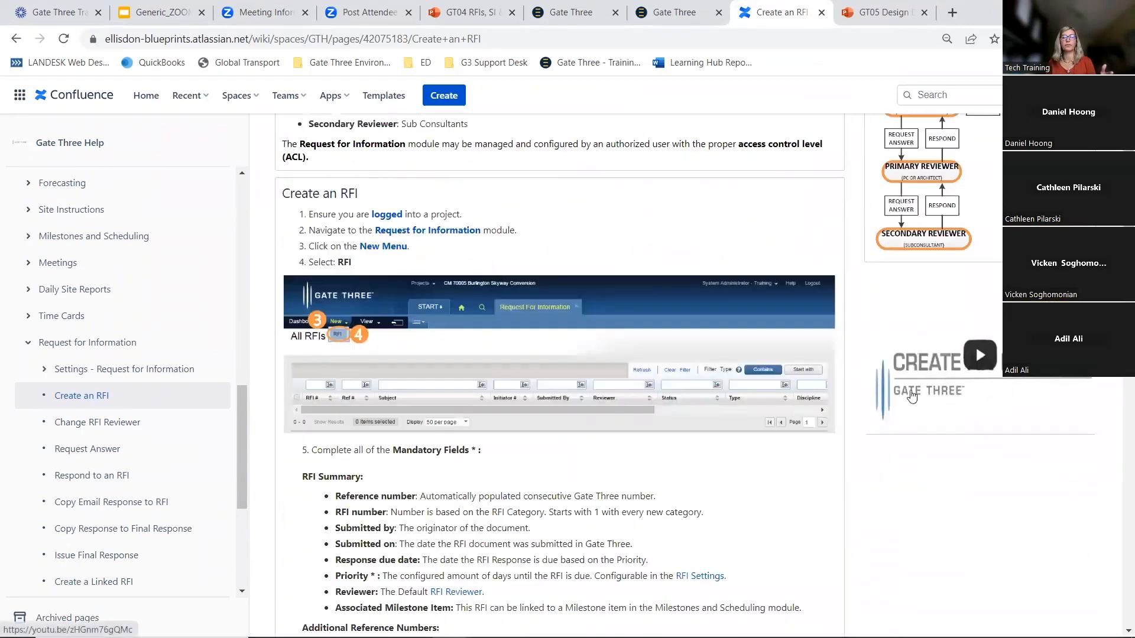
scroll(922, 378, "up", 4)
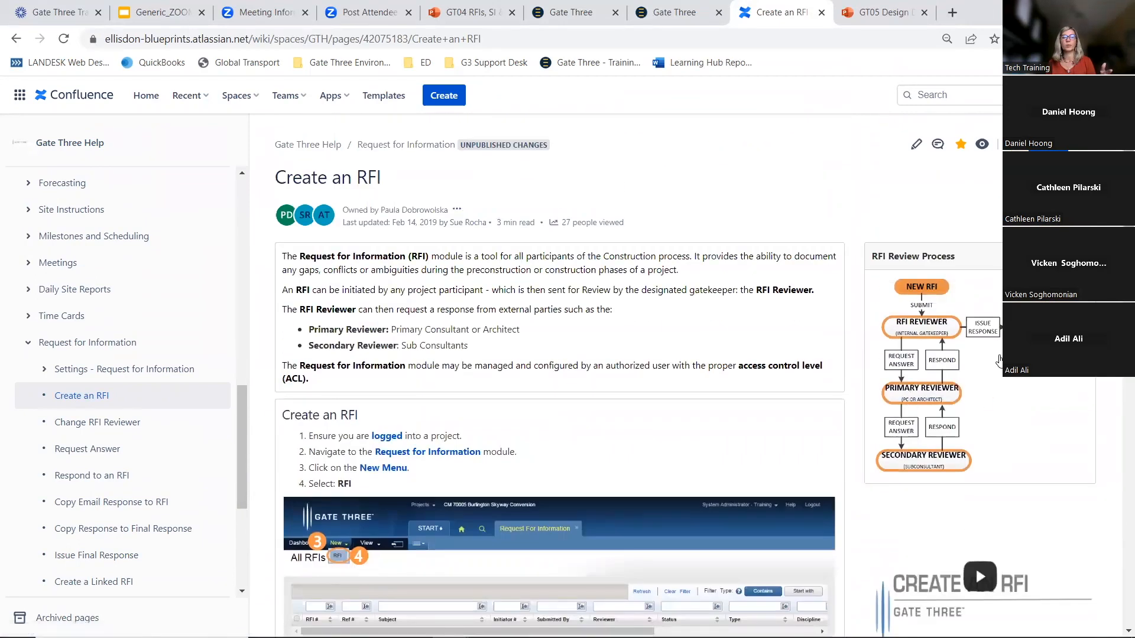
Return to the new legacy RFI draft and review its summary, reference and request detail fields
left_click(670, 11)
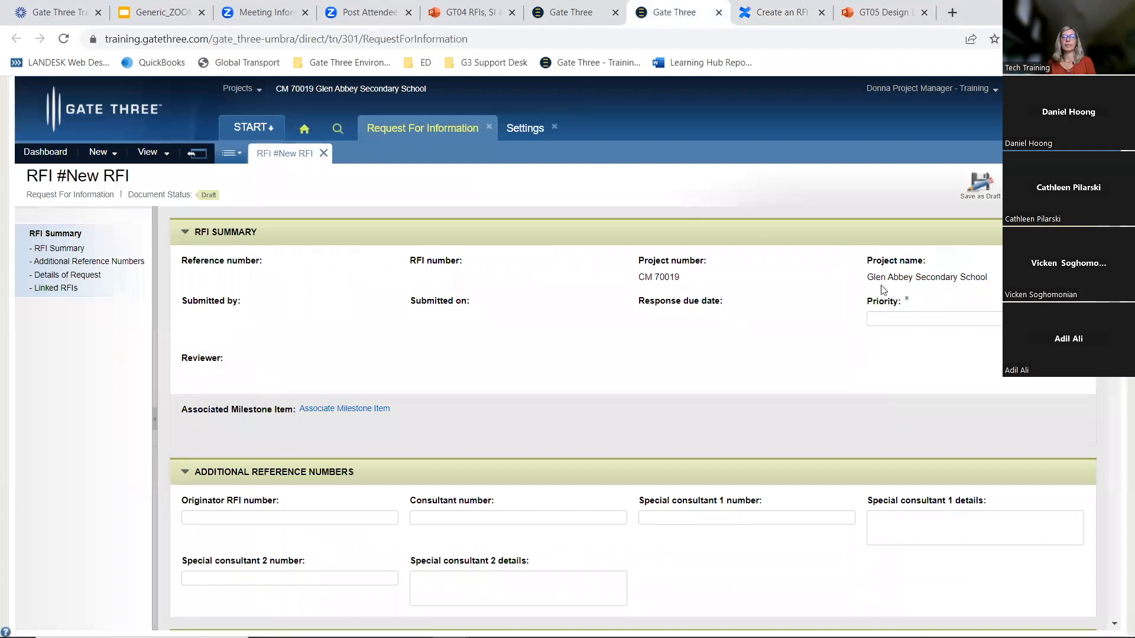
double_click(906, 299)
left_click(934, 319)
scroll(958, 259, "down", 1)
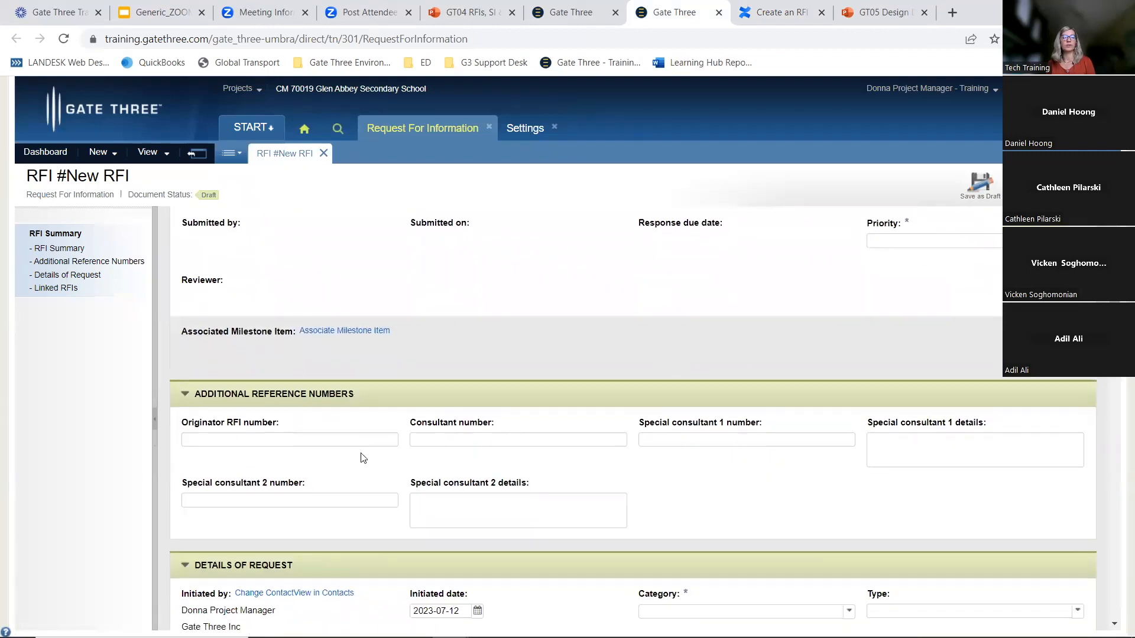
scroll(363, 458, "down", 2)
scroll(374, 476, "down", 2)
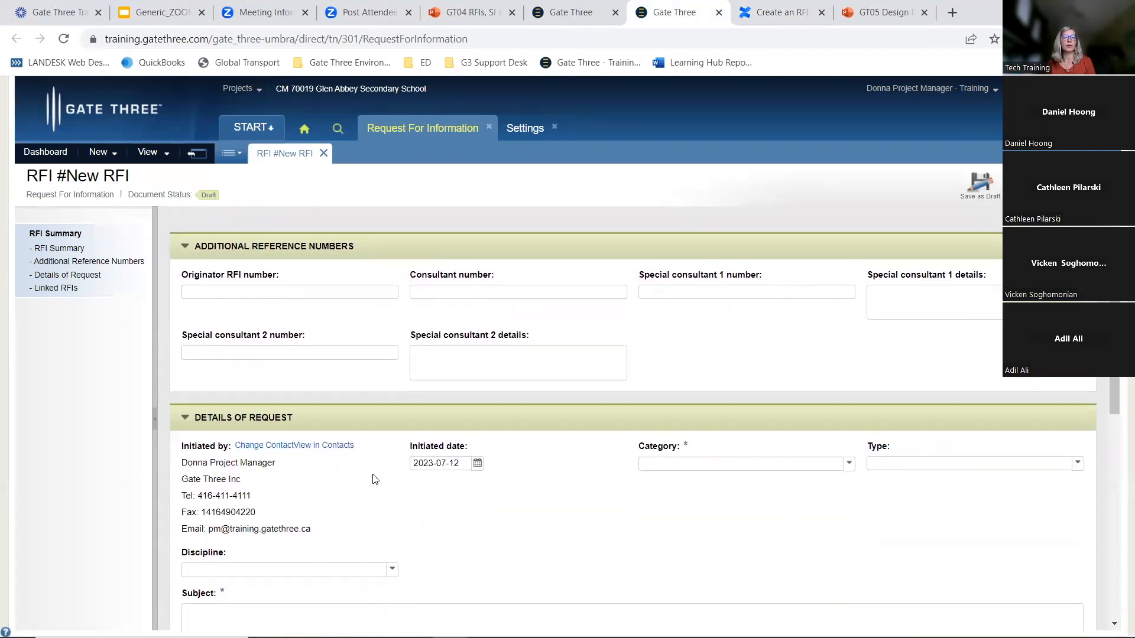
scroll(386, 473, "up", 1)
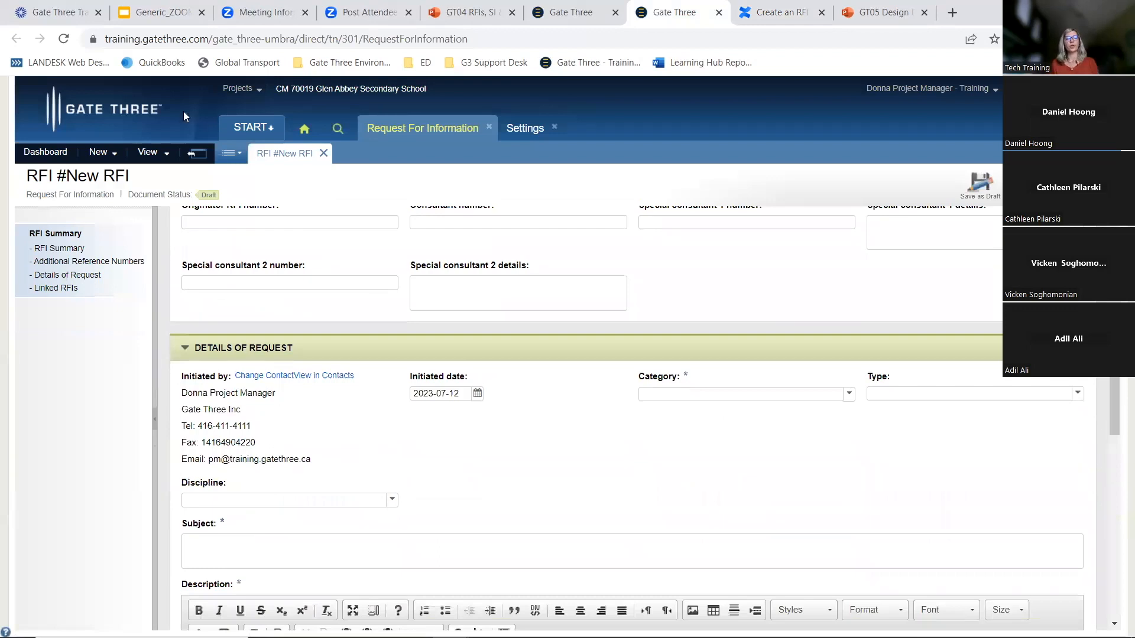
Open the Communications module from Document Management in the START menu
left_click(96, 153)
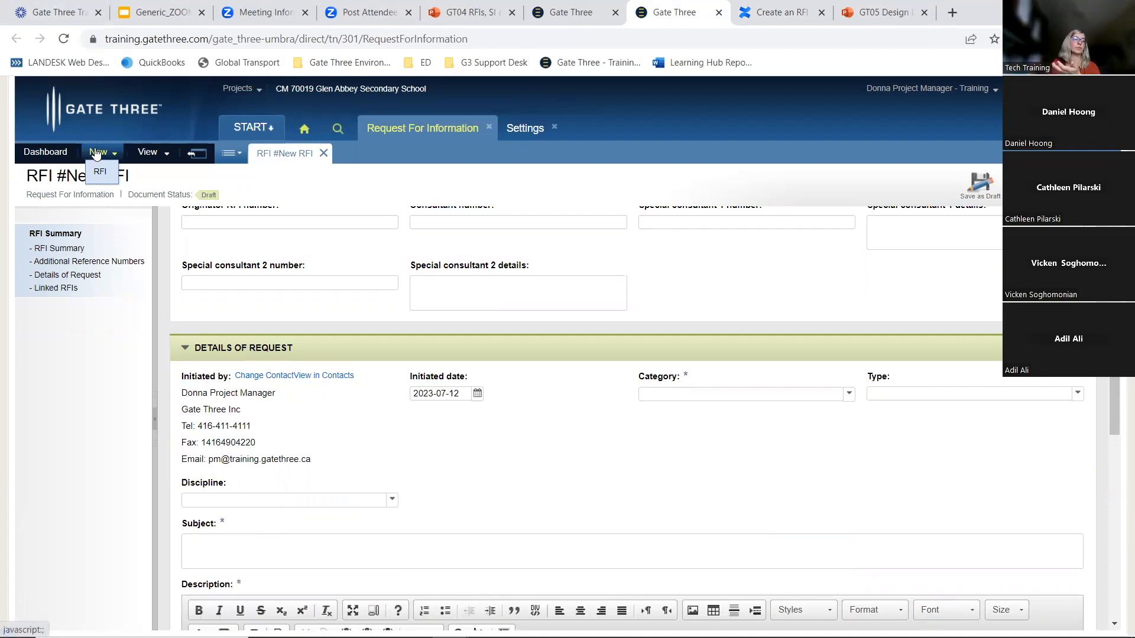
left_click(147, 152)
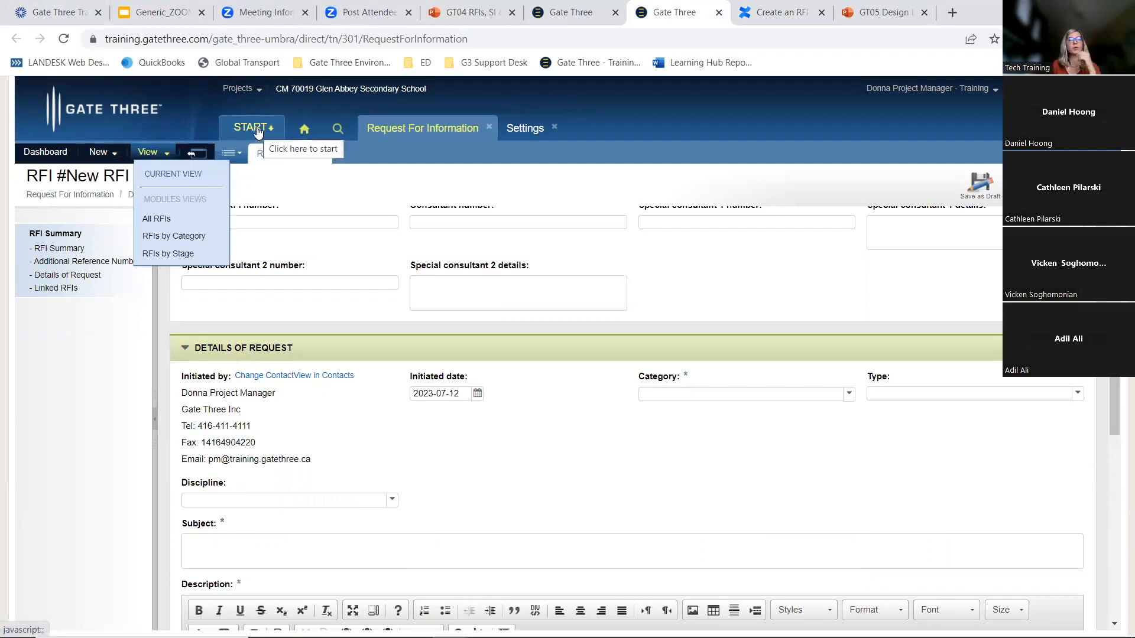
left_click(257, 132)
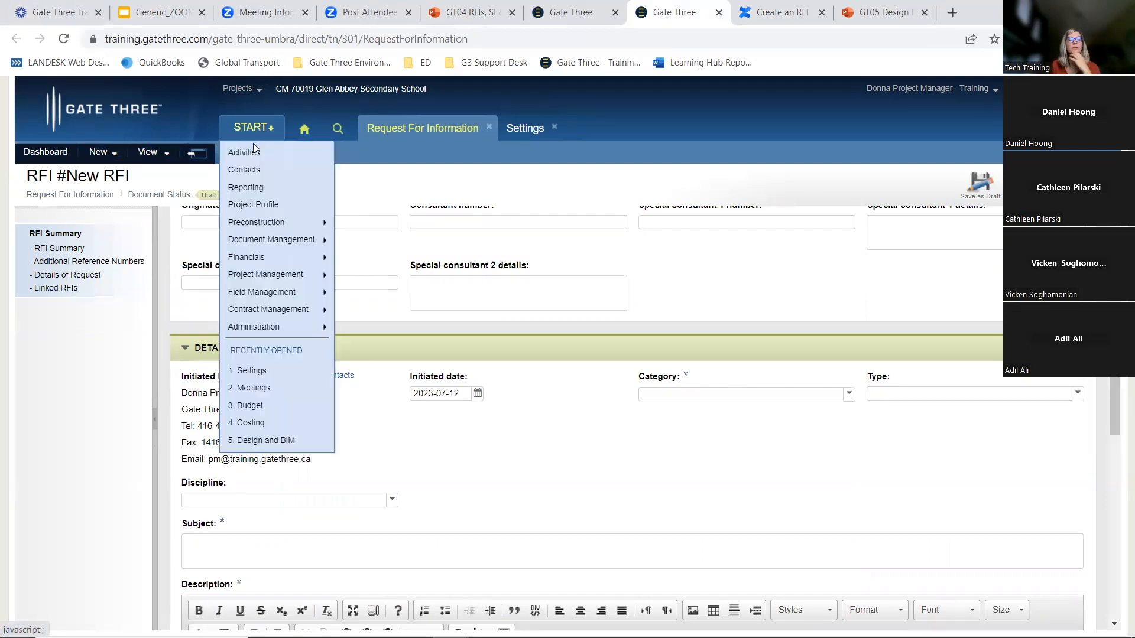
mouse_move(327, 241)
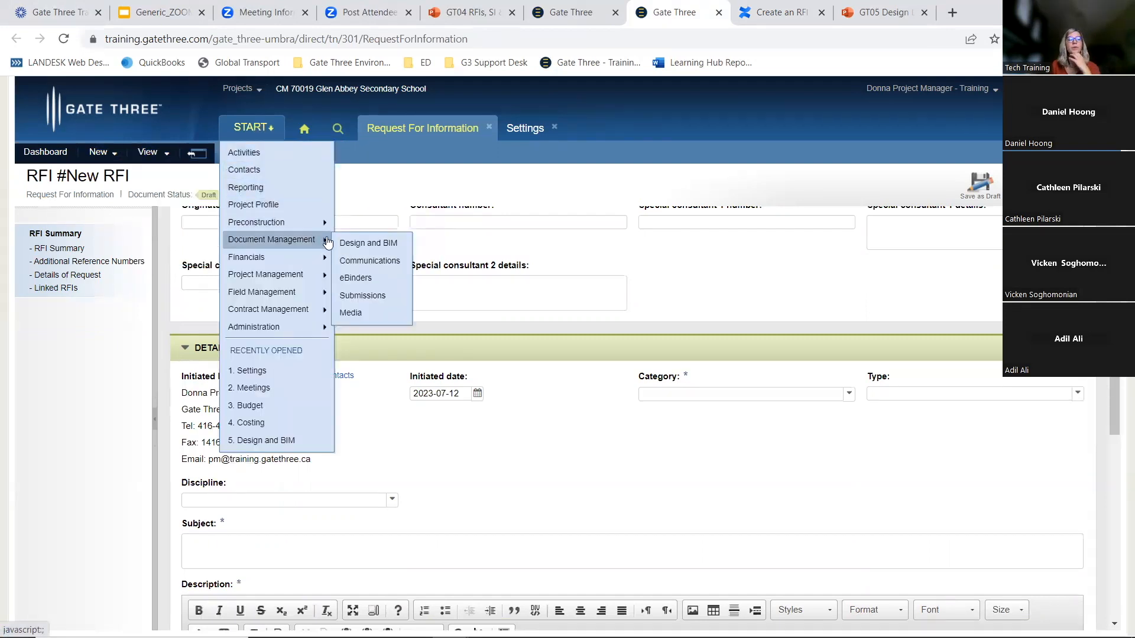
left_click(365, 260)
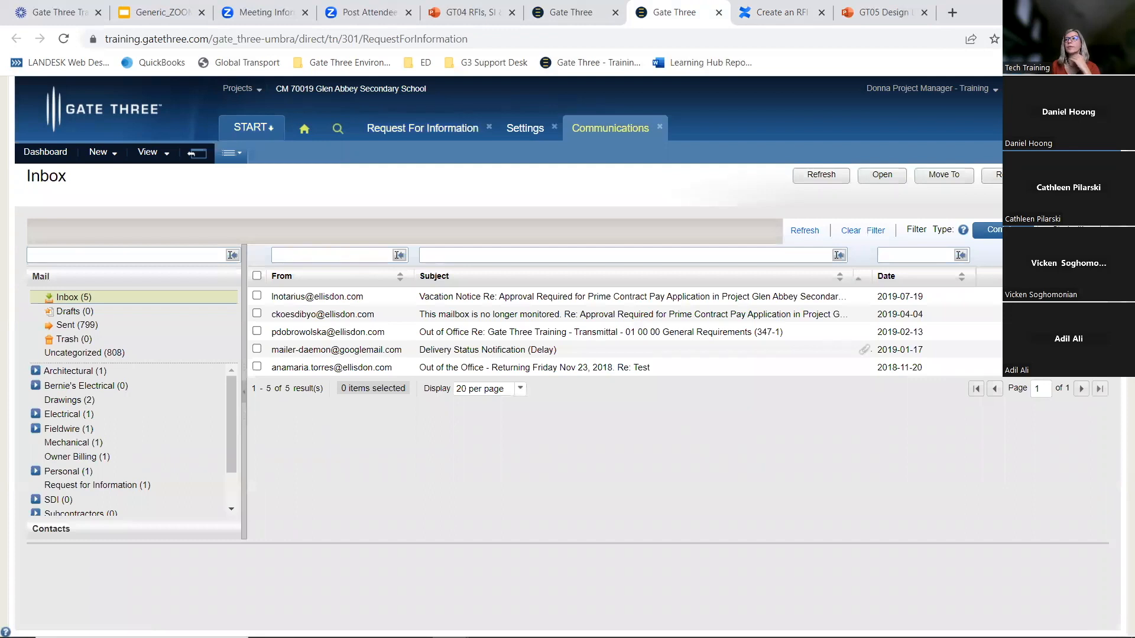
Compare the main navigation menu of the new RFI module, then return to the legacy Communications inbox
key("alt+Tab")
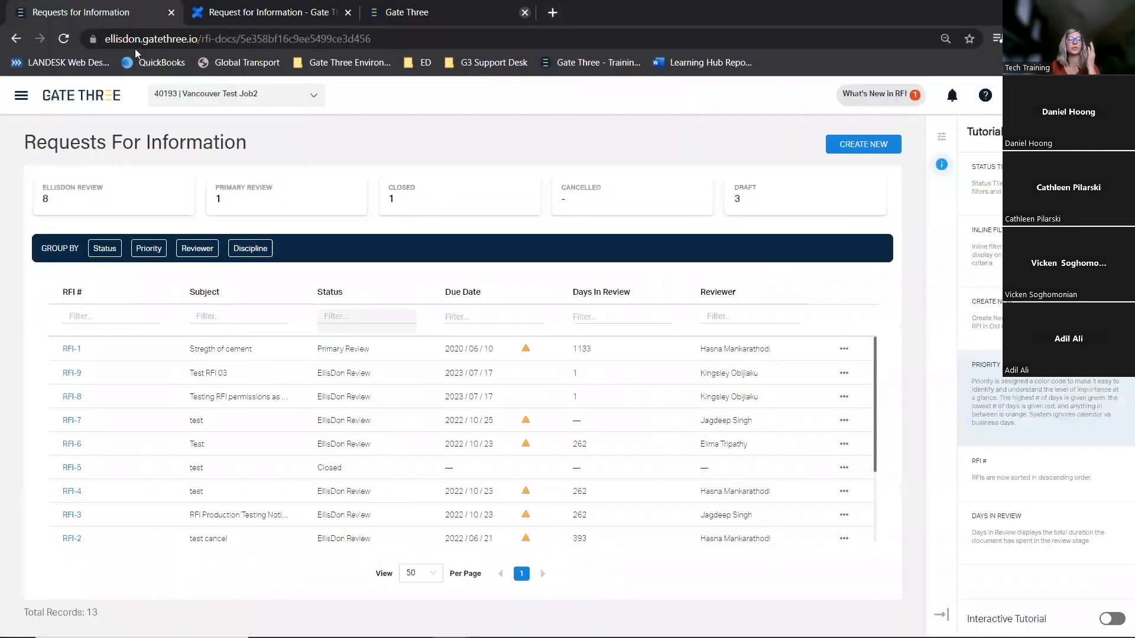
left_click(22, 98)
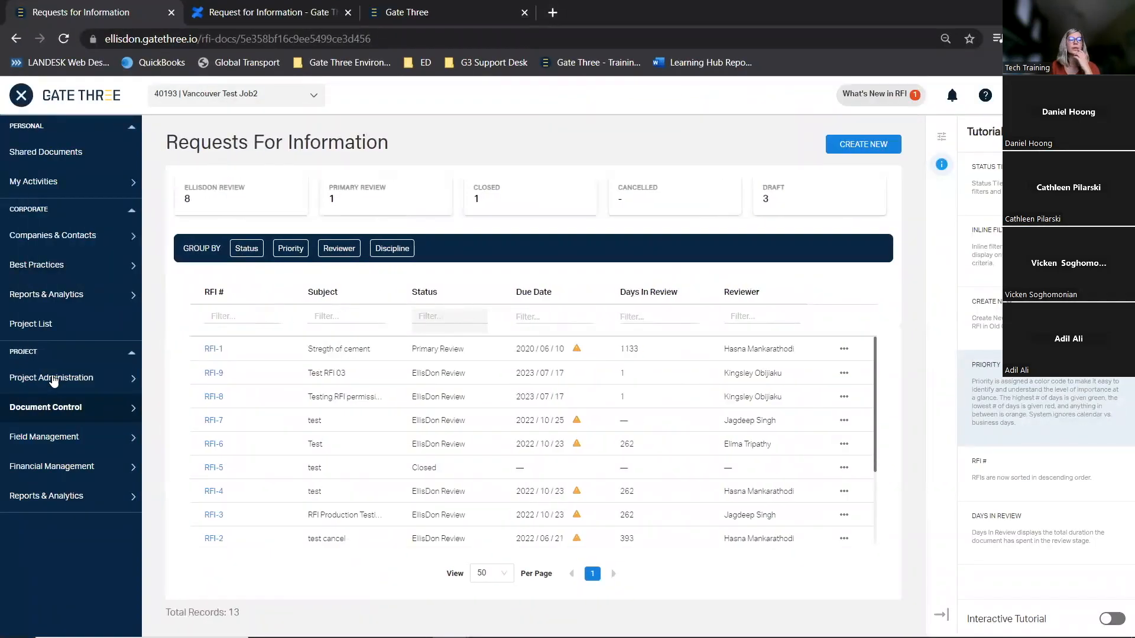
mouse_move(59, 383)
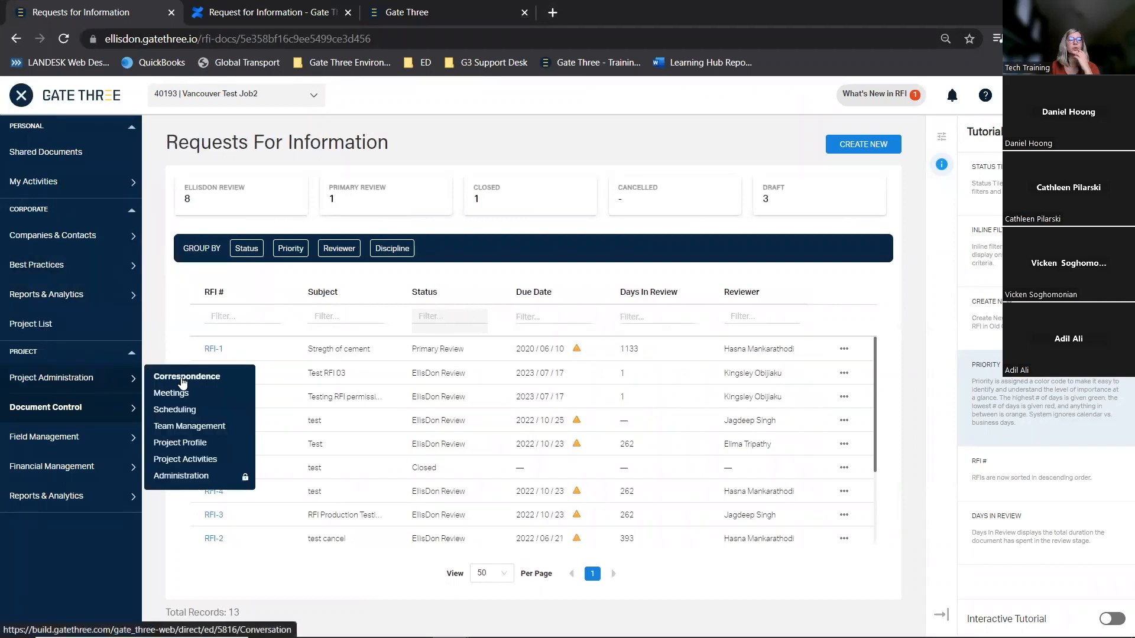
key("alt+Tab")
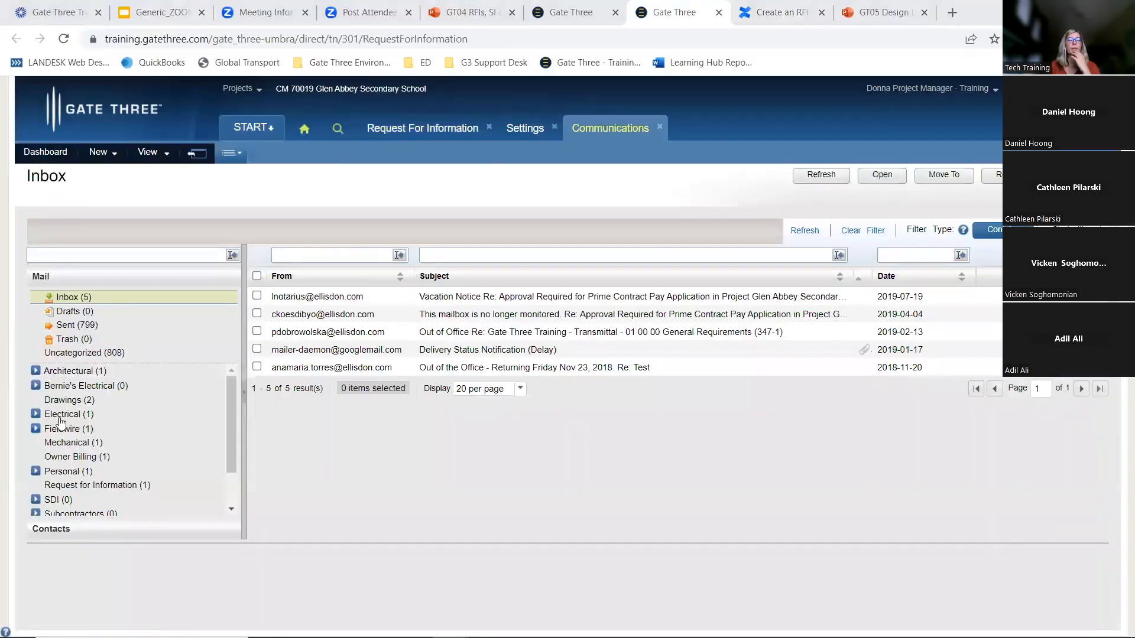
Open the sent email 'Request for Clarification - Support Beams' from the Sent folder and review it
left_click(75, 325)
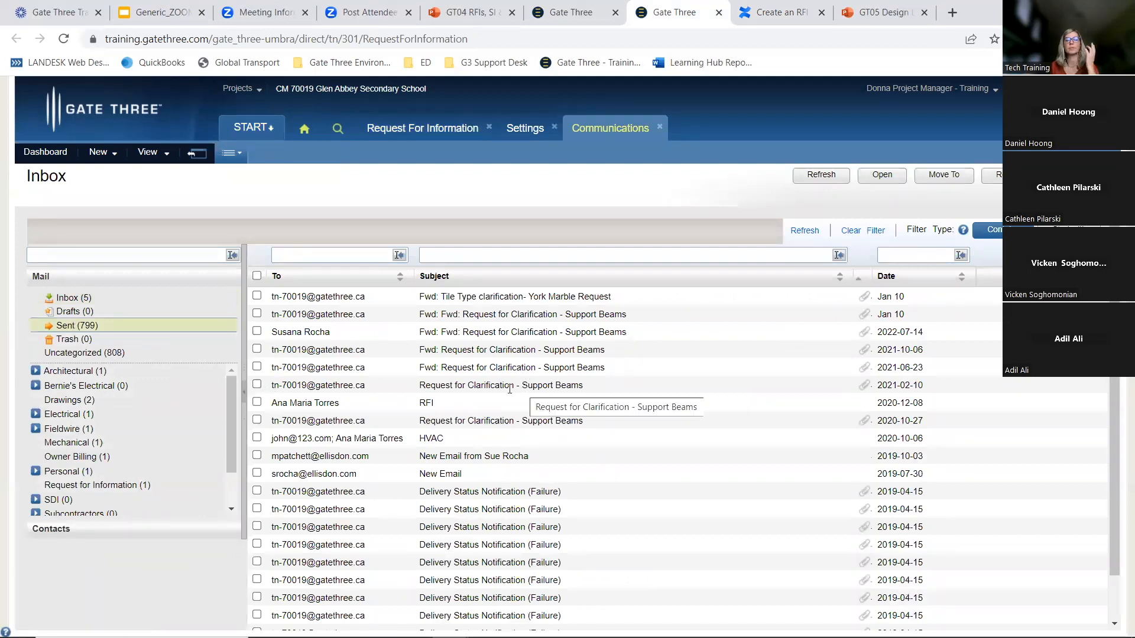
left_click(257, 385)
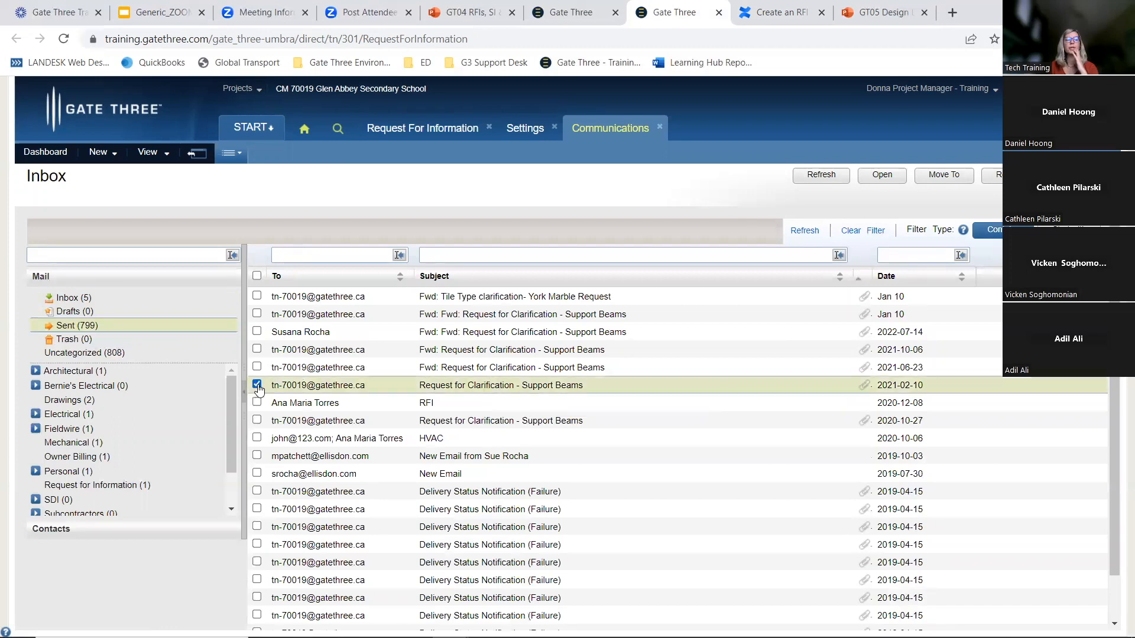
left_click(880, 174)
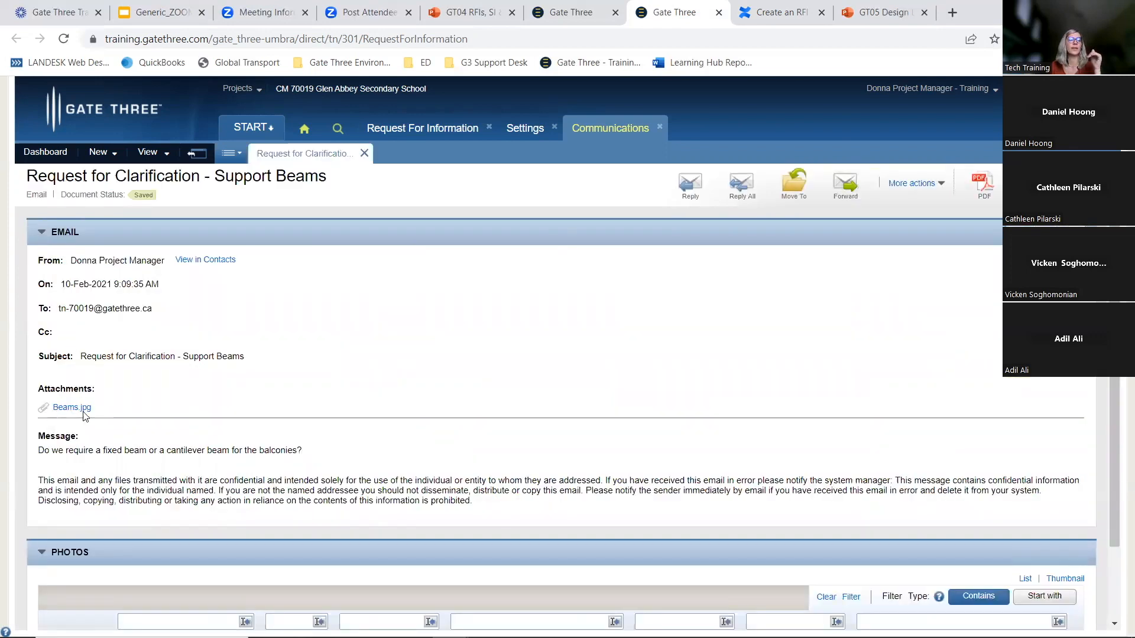
scroll(87, 405, "down", 1)
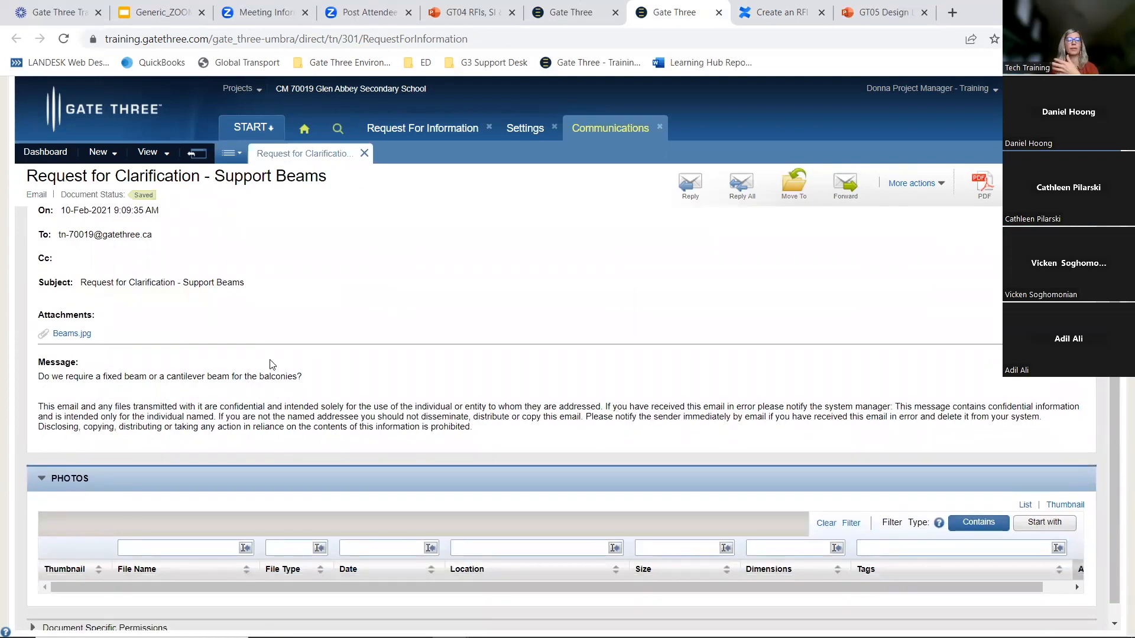
scroll(263, 367, "up", 1)
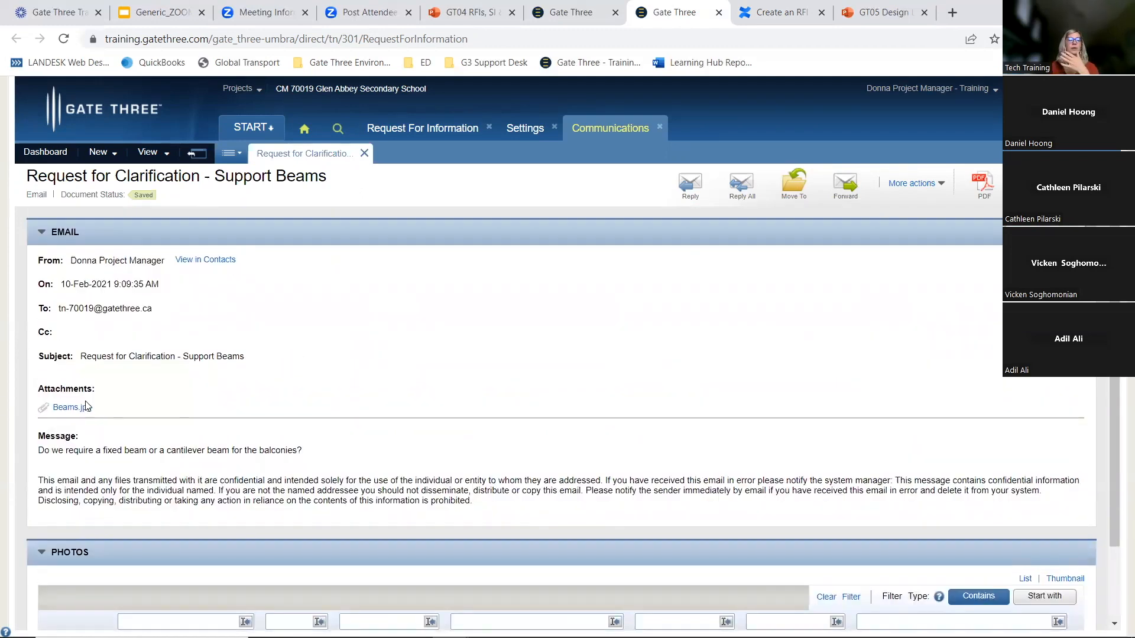
Create a new RFI document from the opened email
left_click(940, 185)
mouse_move(930, 204)
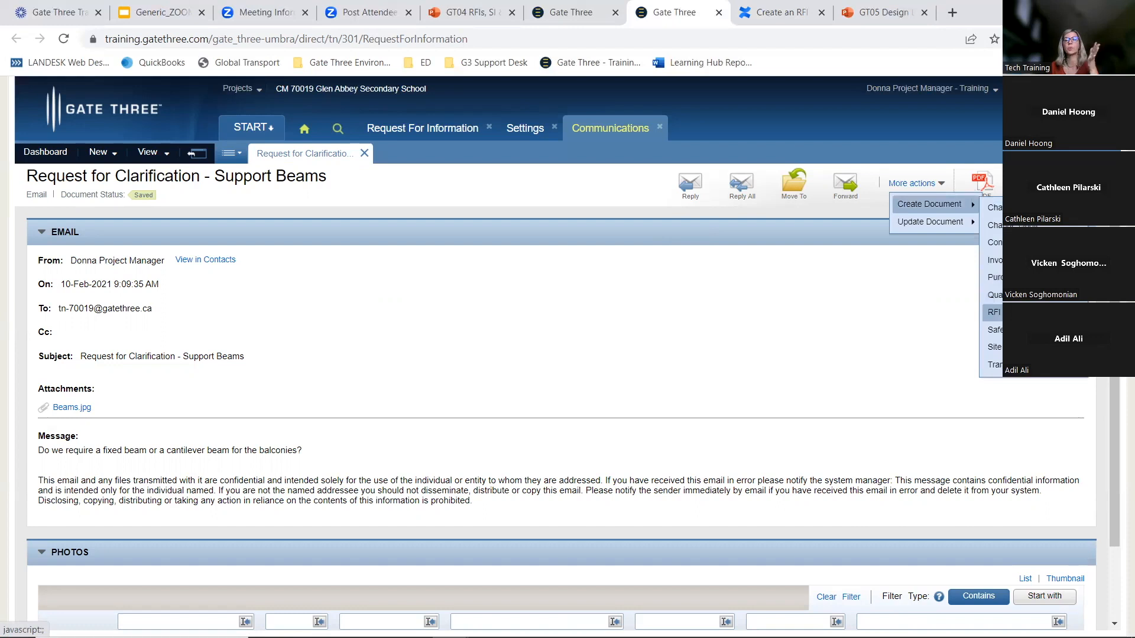
left_click(992, 312)
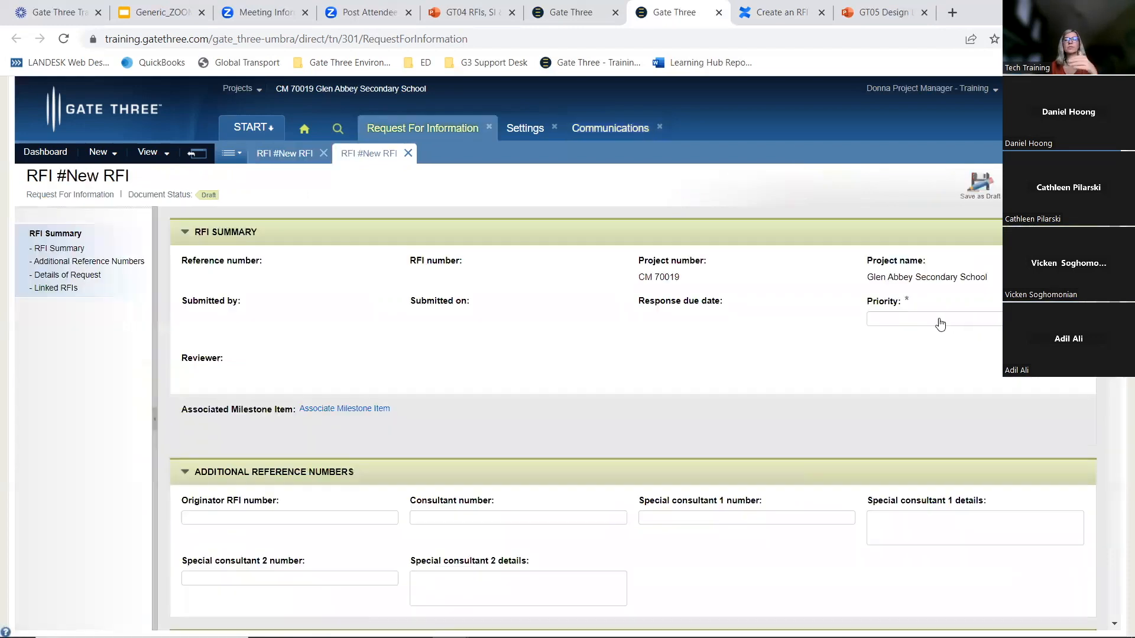
Delete the From, Date and Subject header lines from the RFI description
scroll(762, 354, "down", 7)
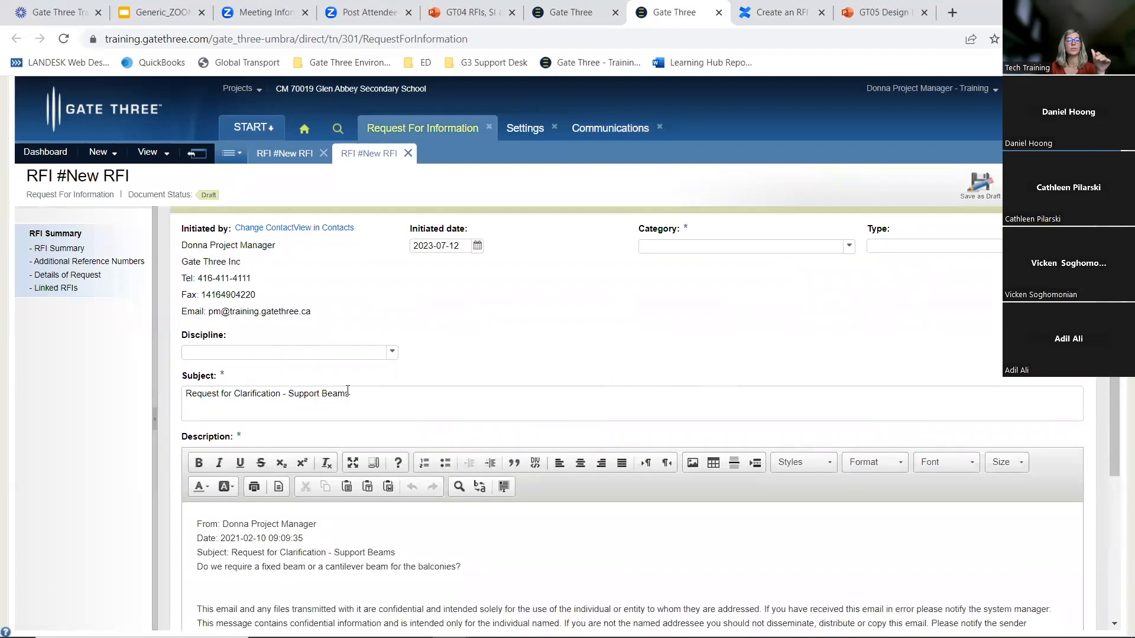
scroll(347, 390, "down", 2)
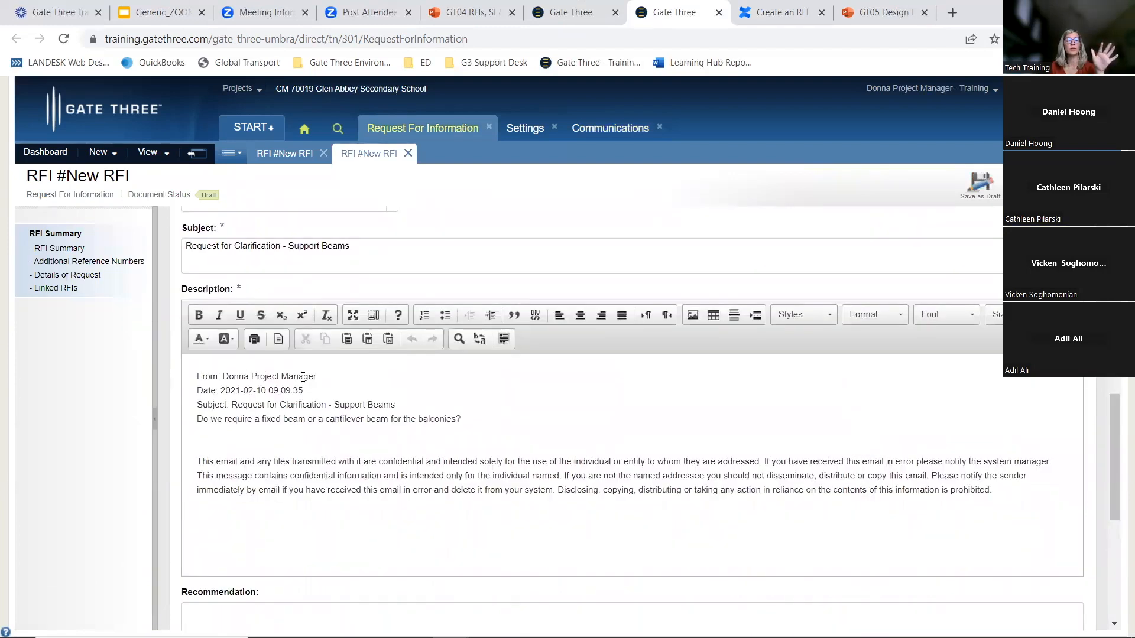
left_click(201, 379)
left_click_drag(210, 379, 400, 405)
key("BackSpace")
scroll(404, 399, "down", 3)
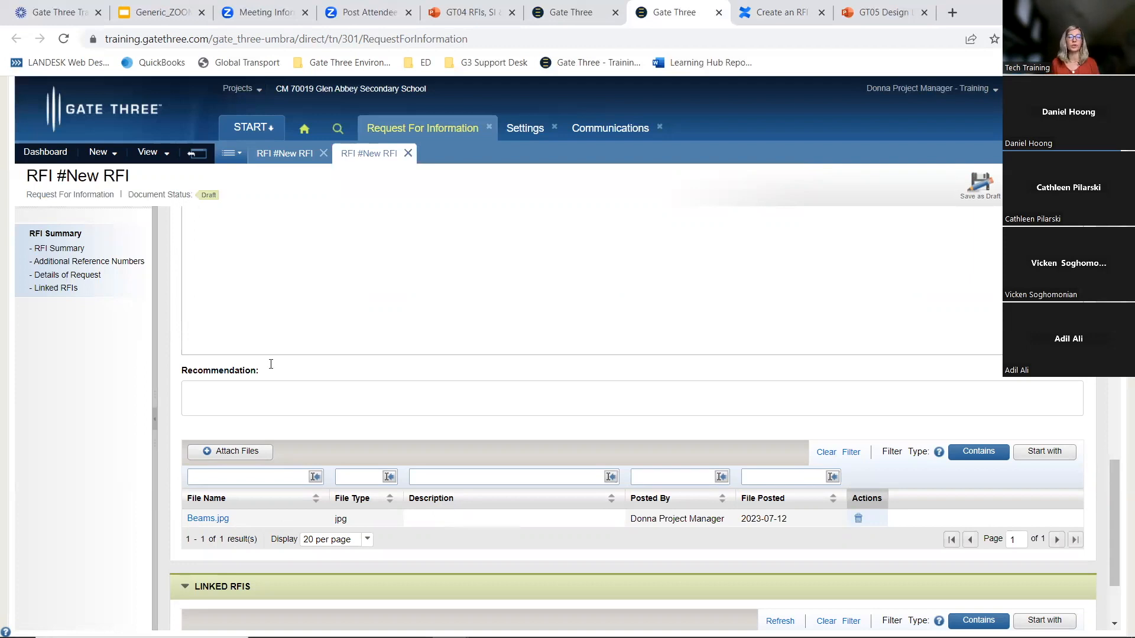
scroll(348, 306, "up", 15)
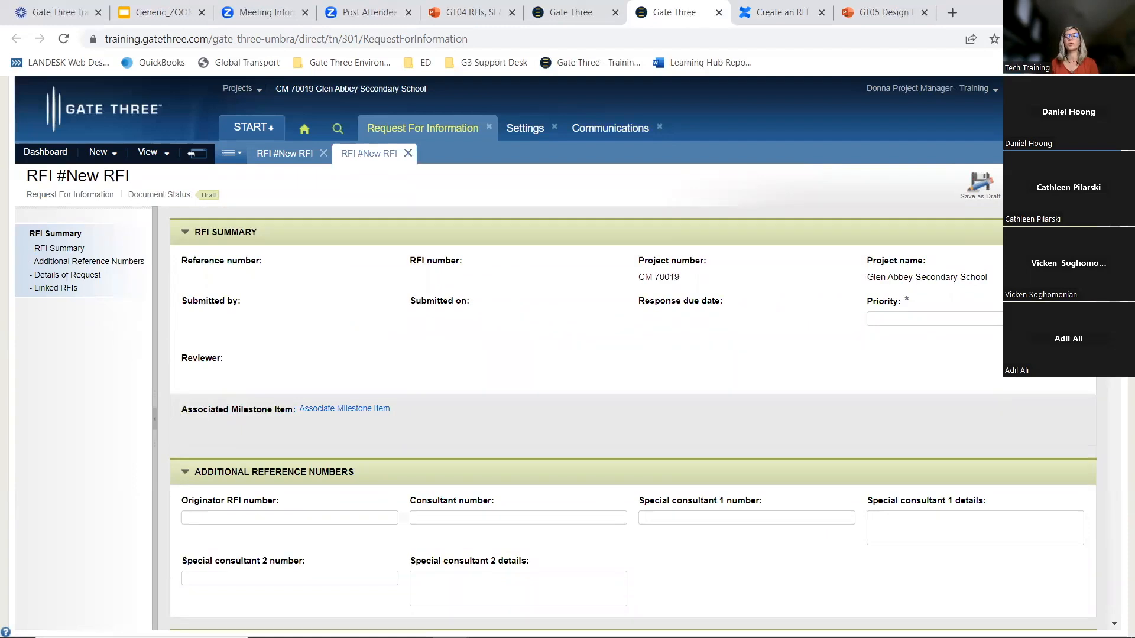
Set the RFI priority to High
left_click(904, 319)
left_click(907, 332)
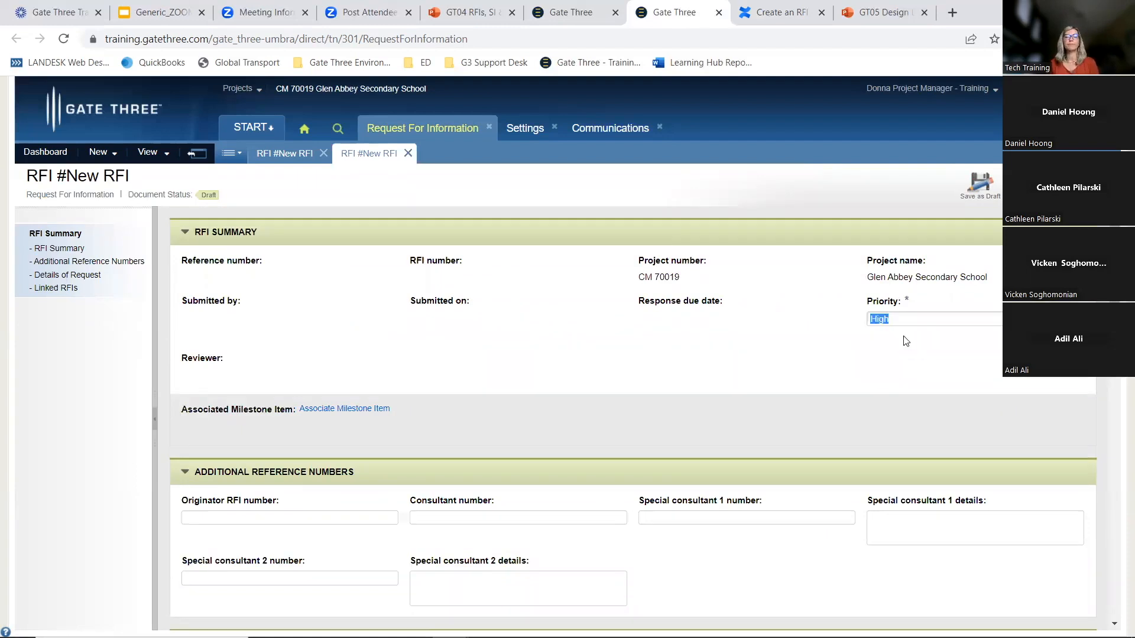
Change the request's initiating contact to the Brown & Fester Mechanical contact
scroll(906, 341, "down", 3)
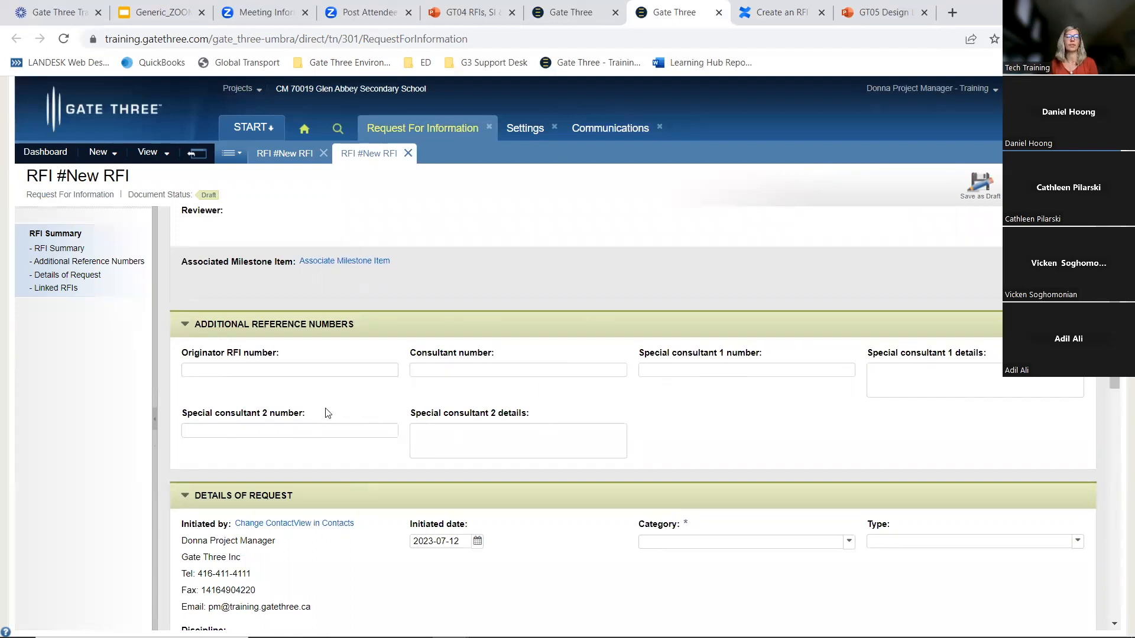
scroll(328, 413, "down", 3)
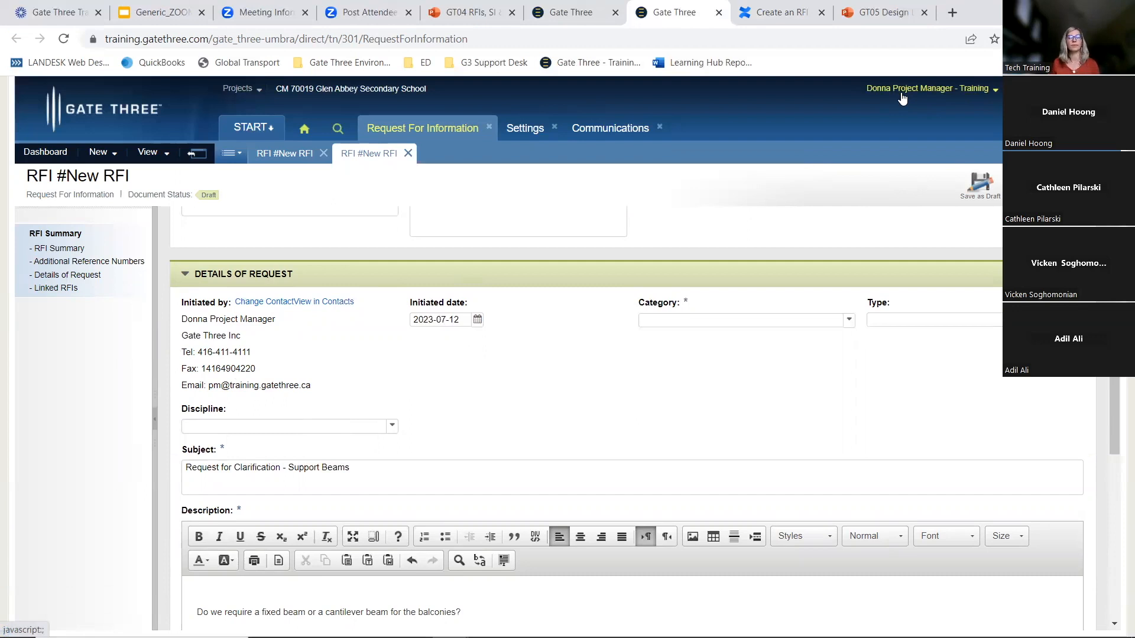
left_click(255, 306)
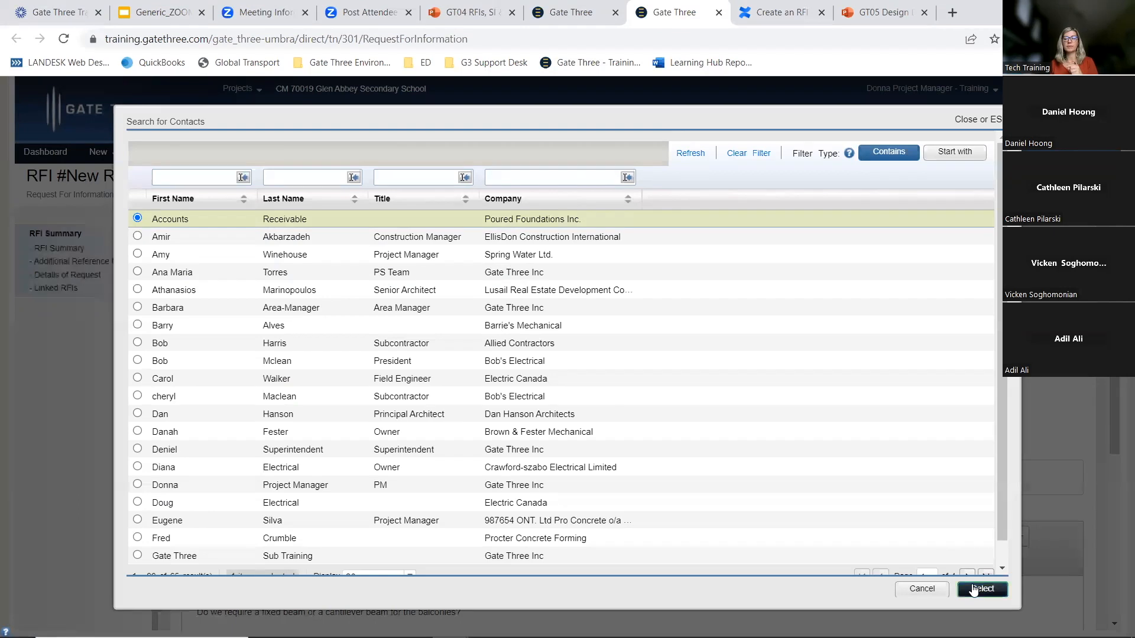
left_click(981, 588)
left_click_drag(182, 336, 296, 347)
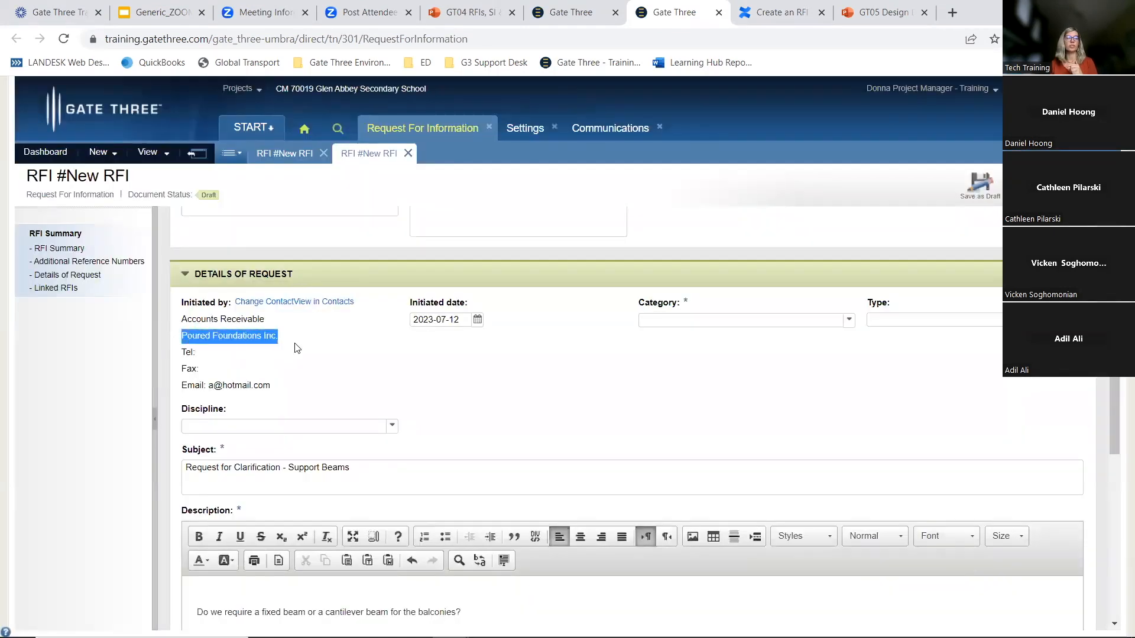
left_click(253, 302)
left_click(137, 431)
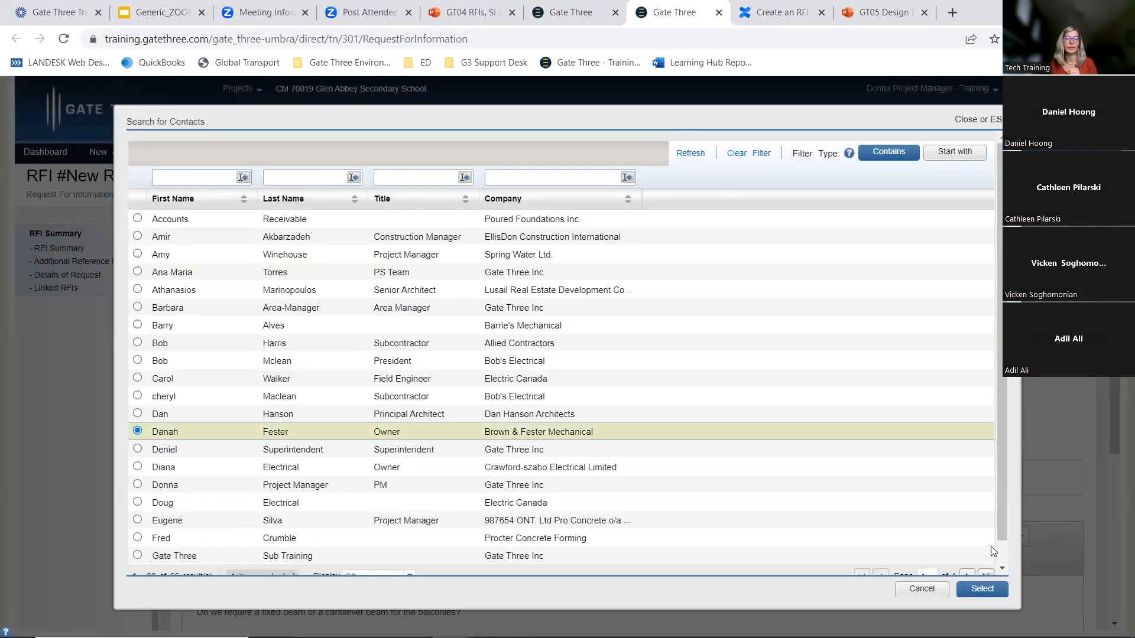
left_click(990, 588)
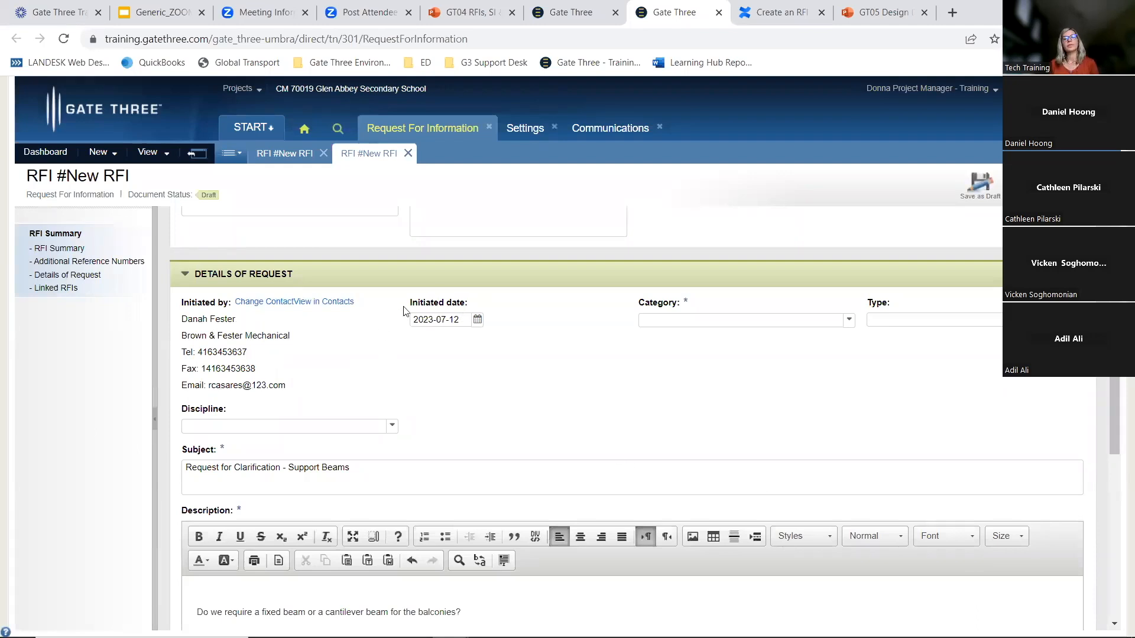
Set the initiated date to 2023-07-11
left_click(477, 321)
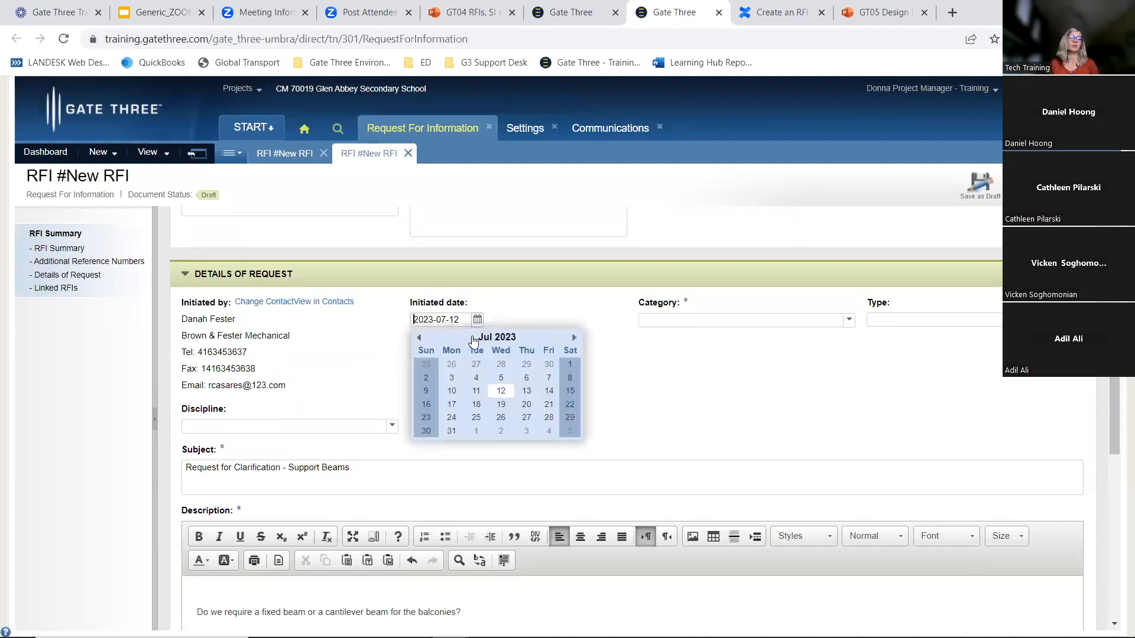
left_click(473, 392)
Compare the category options with the reviewers listed in the RFI Reviewers settings
left_click(771, 321)
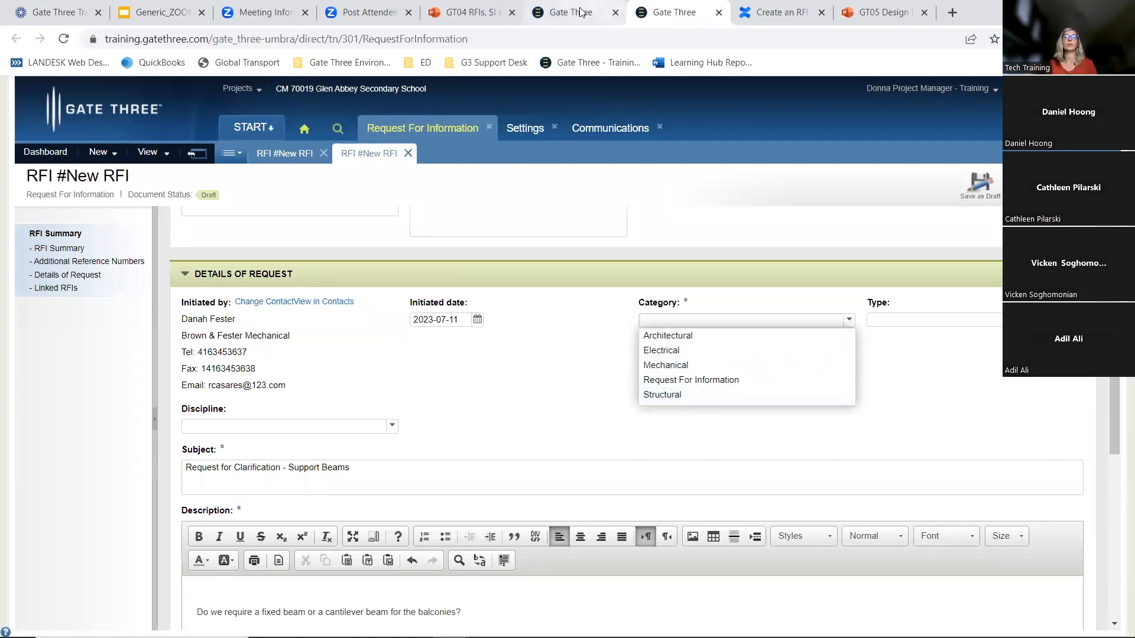
left_click(521, 124)
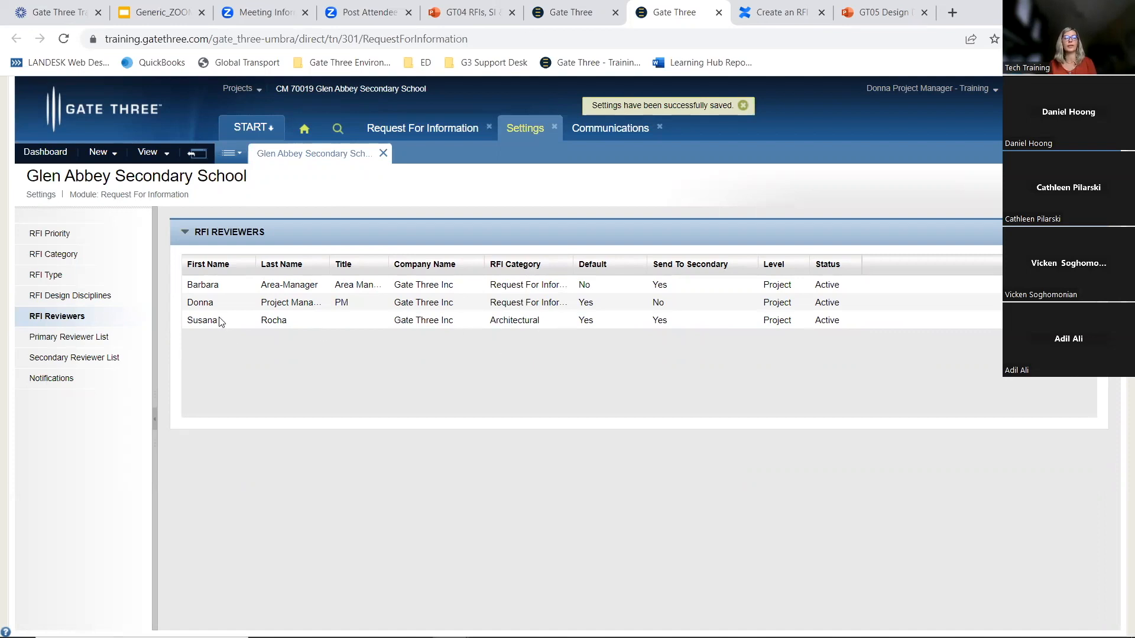
left_click(447, 129)
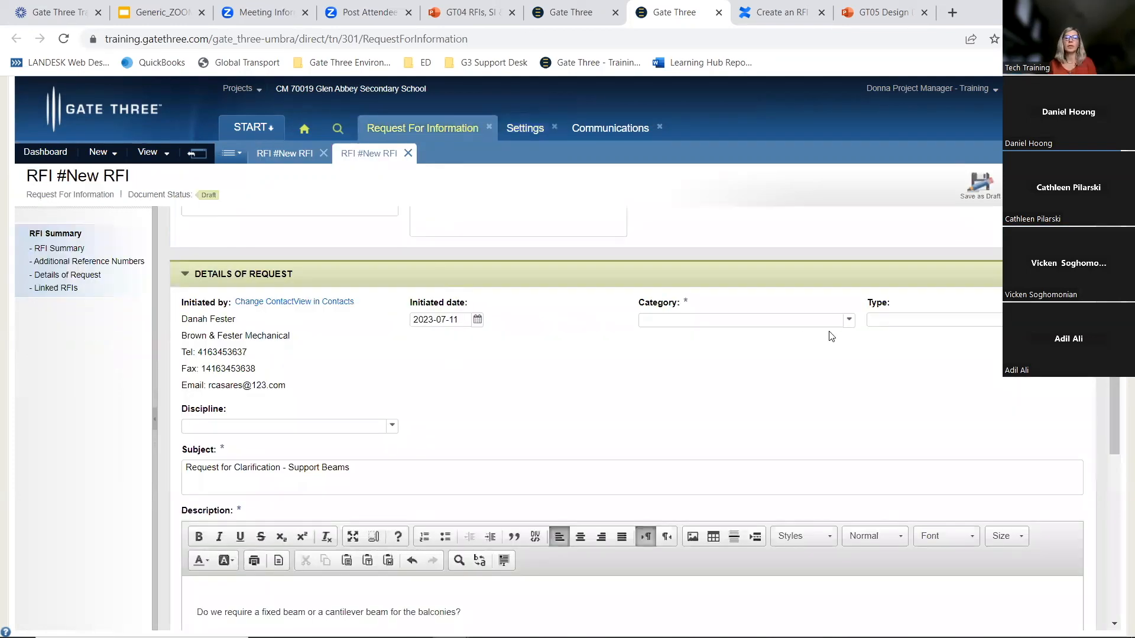
Set the RFI category to Architectural and the type to Design
left_click(849, 320)
left_click(714, 341)
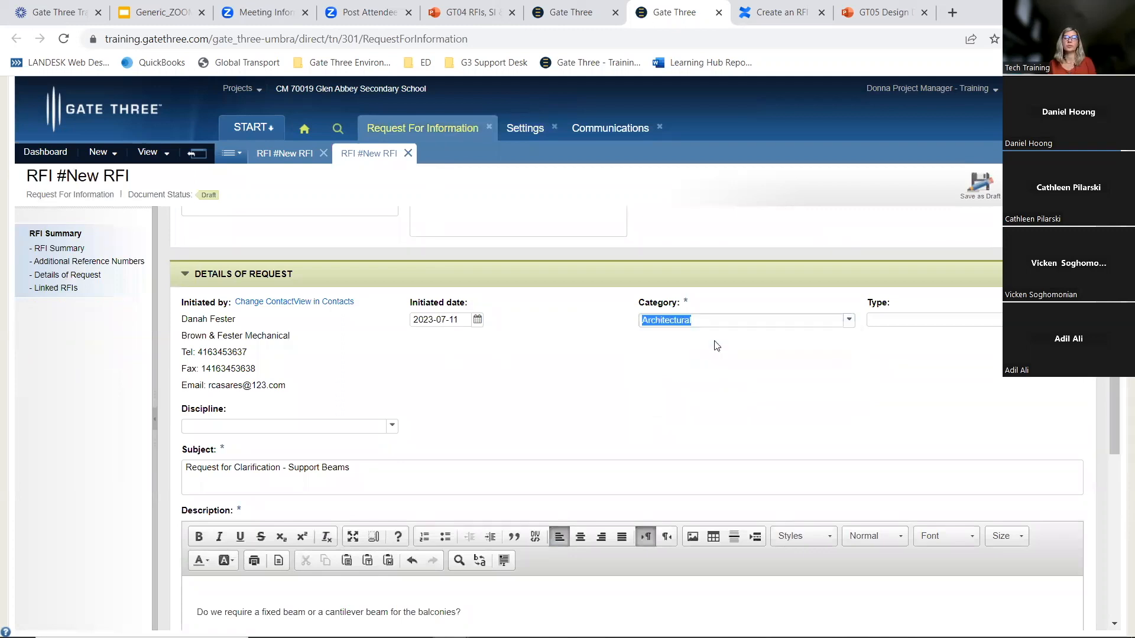
left_click(1077, 319)
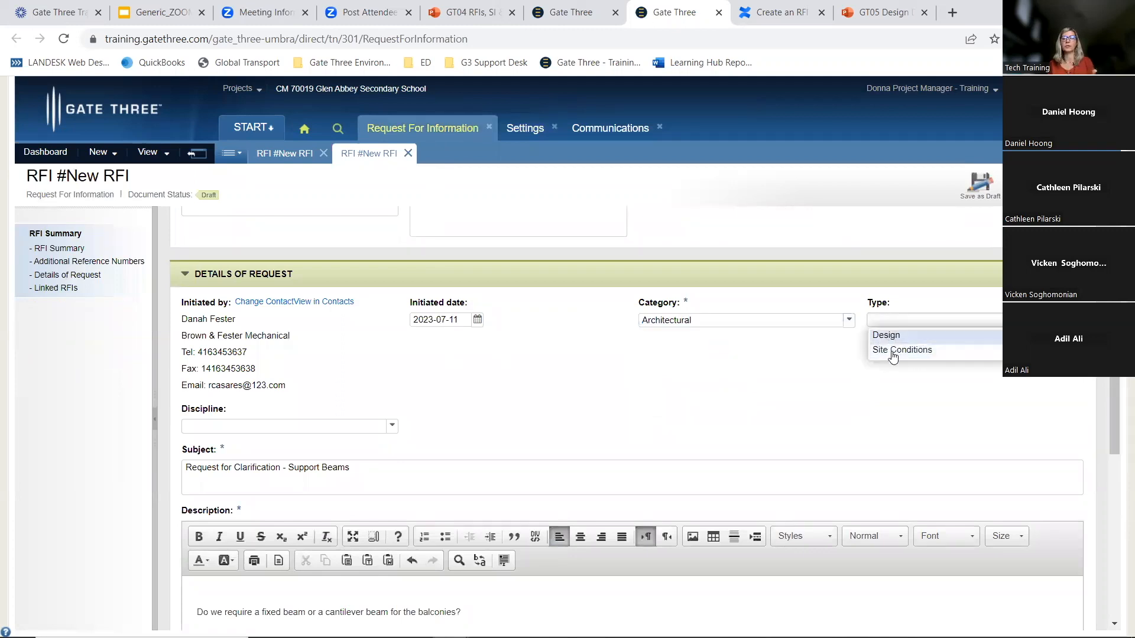
left_click(897, 335)
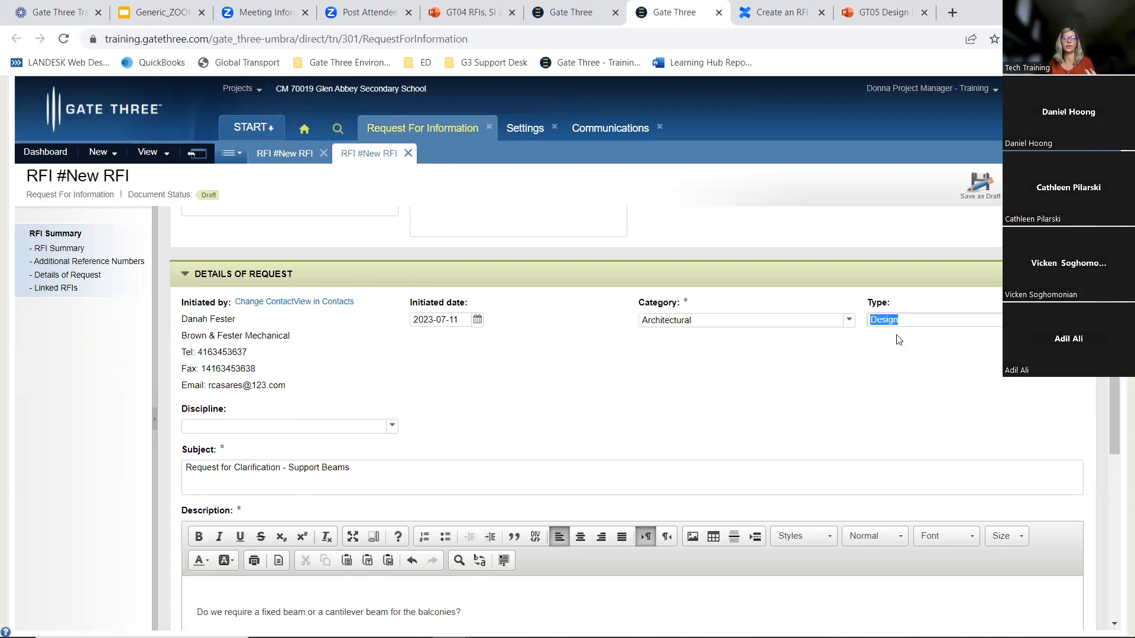
Set the discipline to Architectural and review the description and attached file
left_click(392, 426)
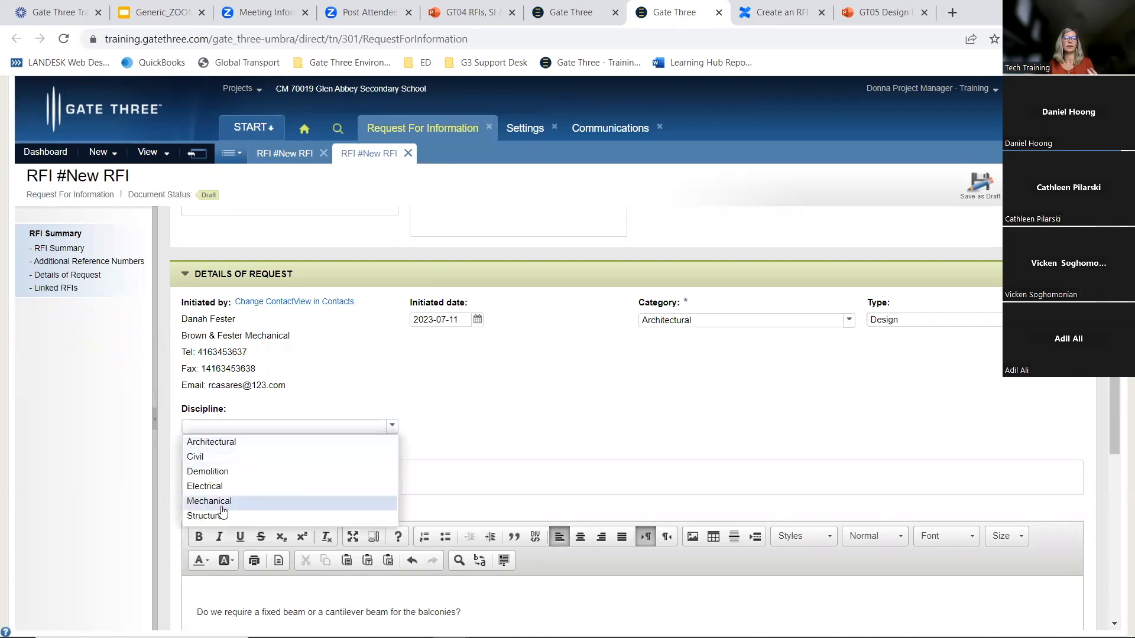
left_click(220, 447)
scroll(338, 409, "down", 4)
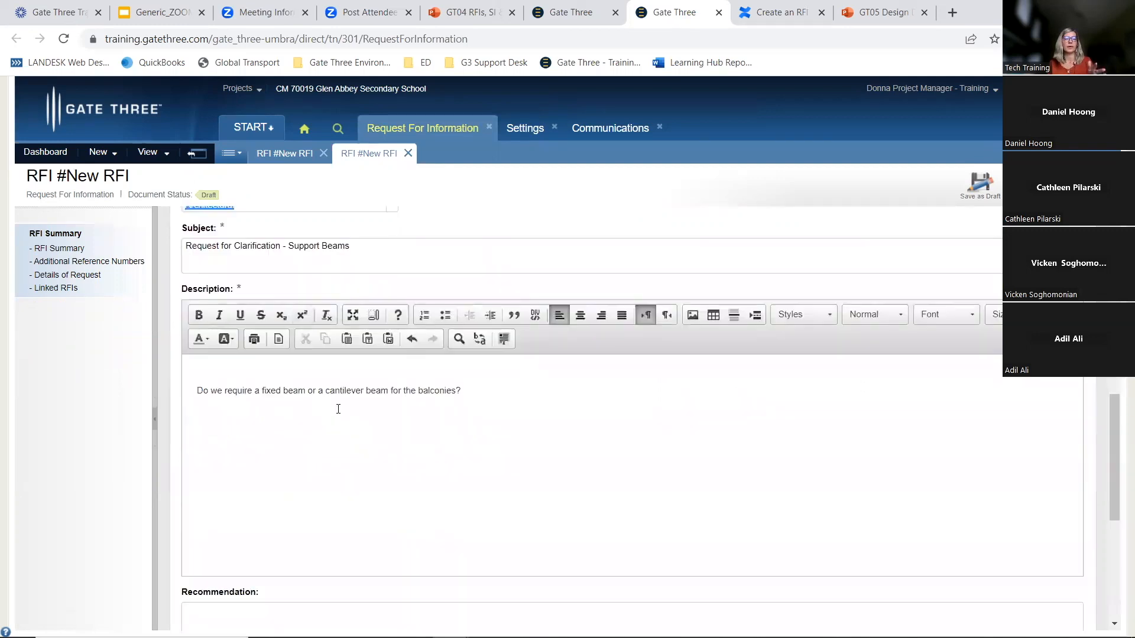
left_click(493, 388)
scroll(344, 469, "down", 5)
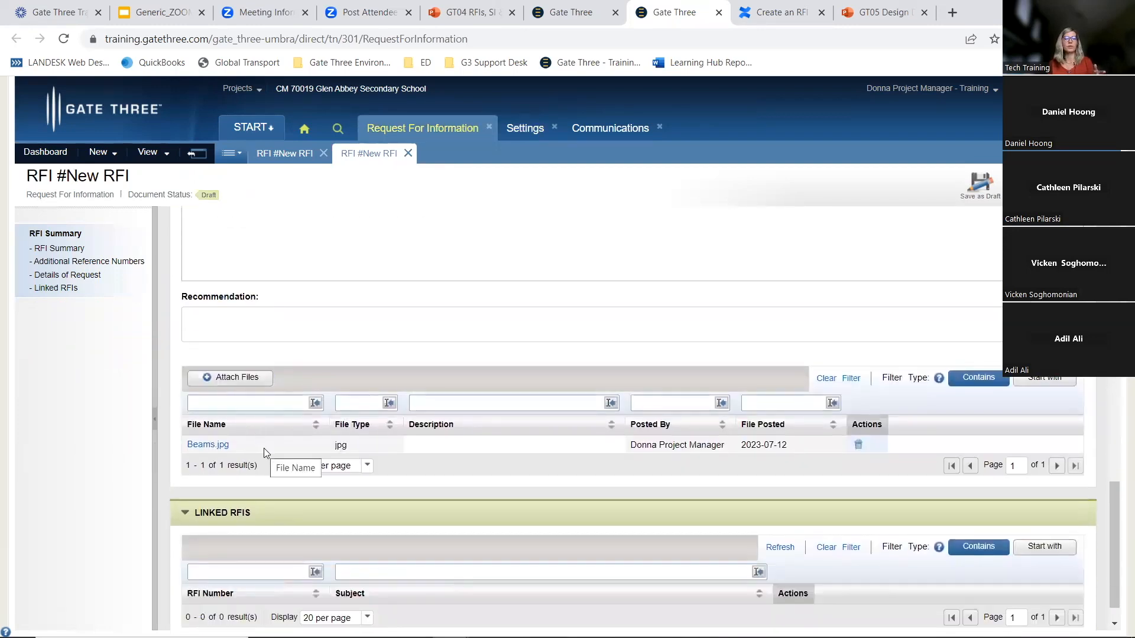
scroll(263, 448, "up", 15)
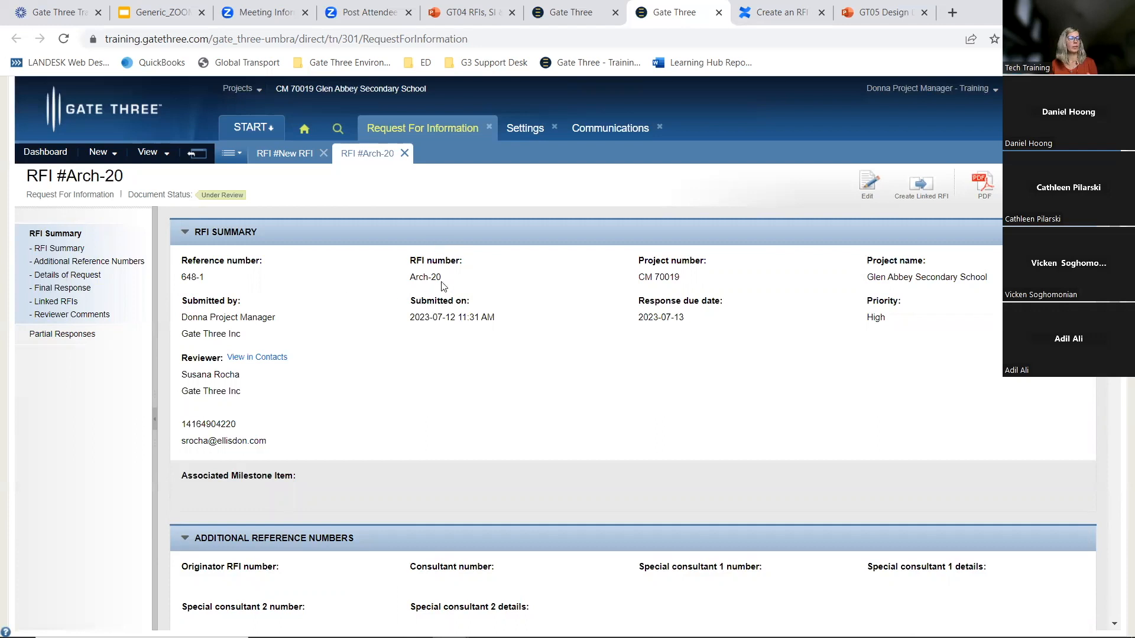
Check the RFI category prefixes in Settings and return to the submitted RFI
left_click(525, 129)
left_click(57, 256)
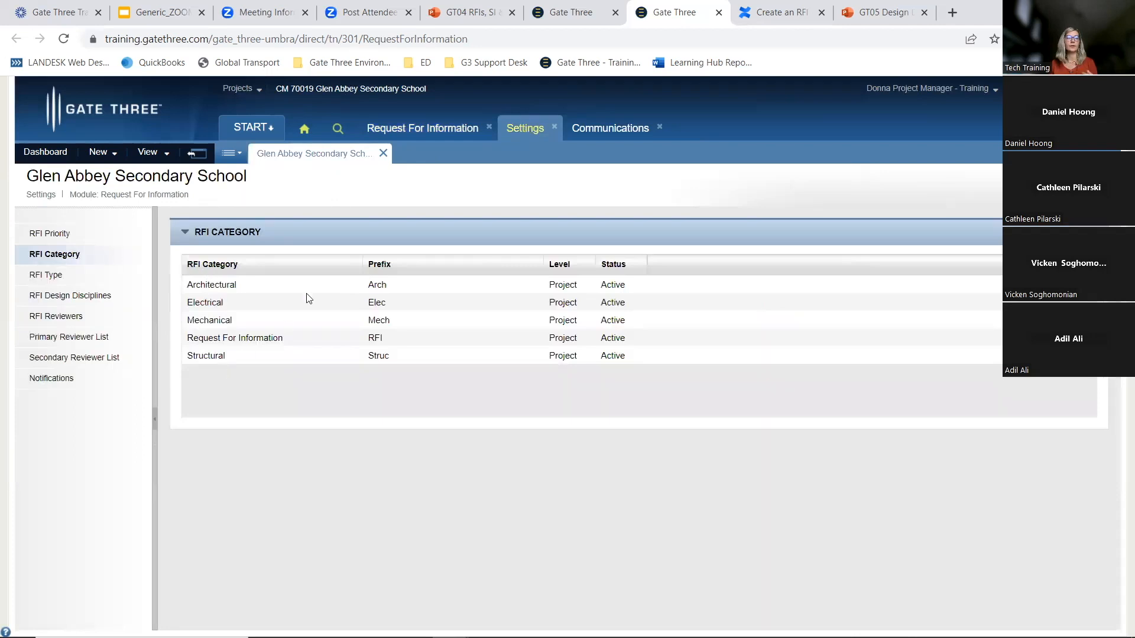
left_click_drag(362, 285, 390, 285)
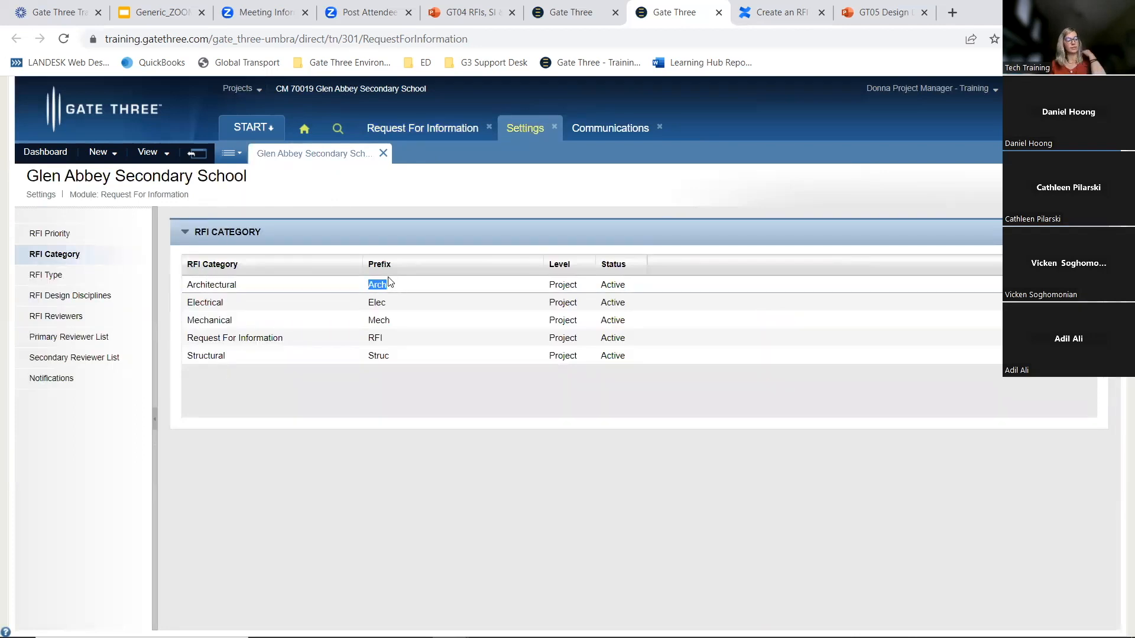
left_click(430, 132)
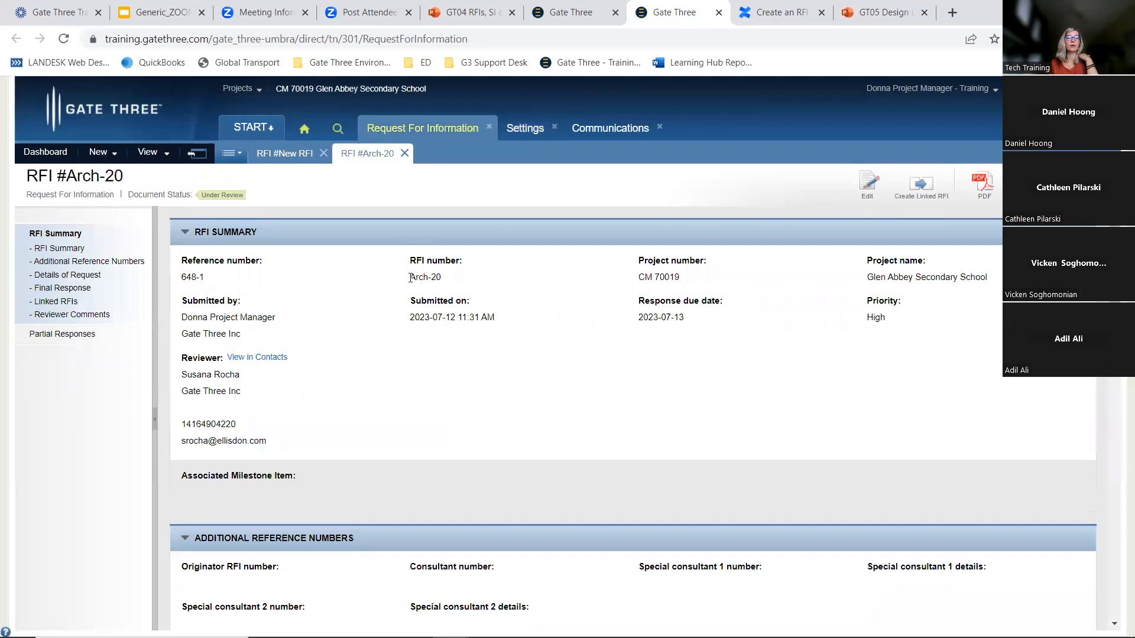
Review the submitted RFI Arch-20's number, request details, attachments and linked sections
double_click(438, 277)
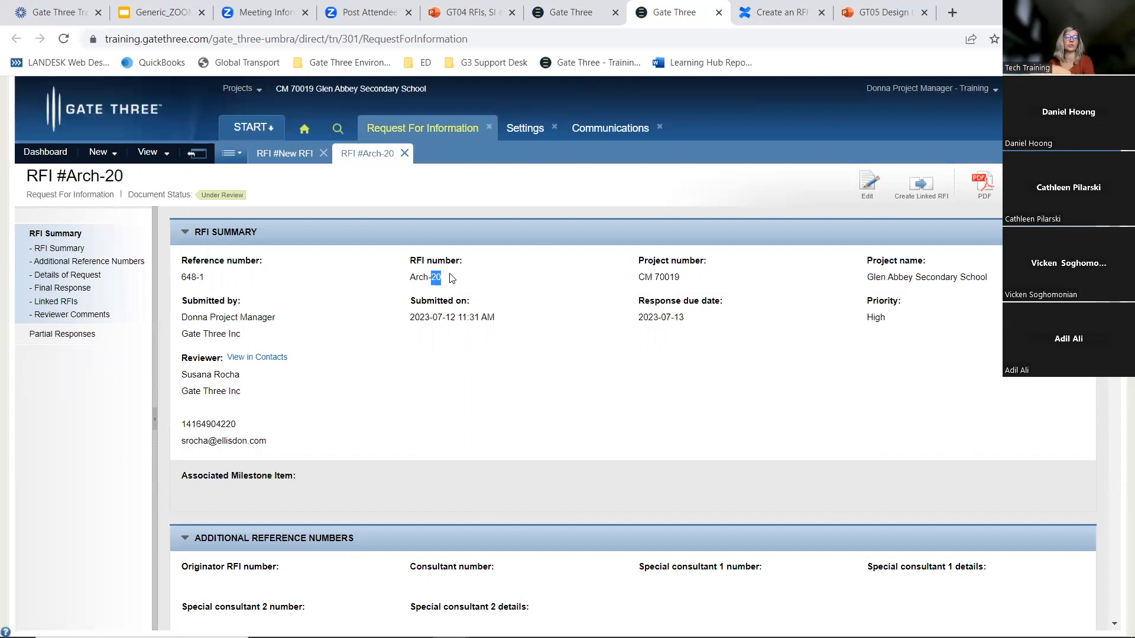
scroll(381, 335, "down", 2)
scroll(381, 335, "down", 1)
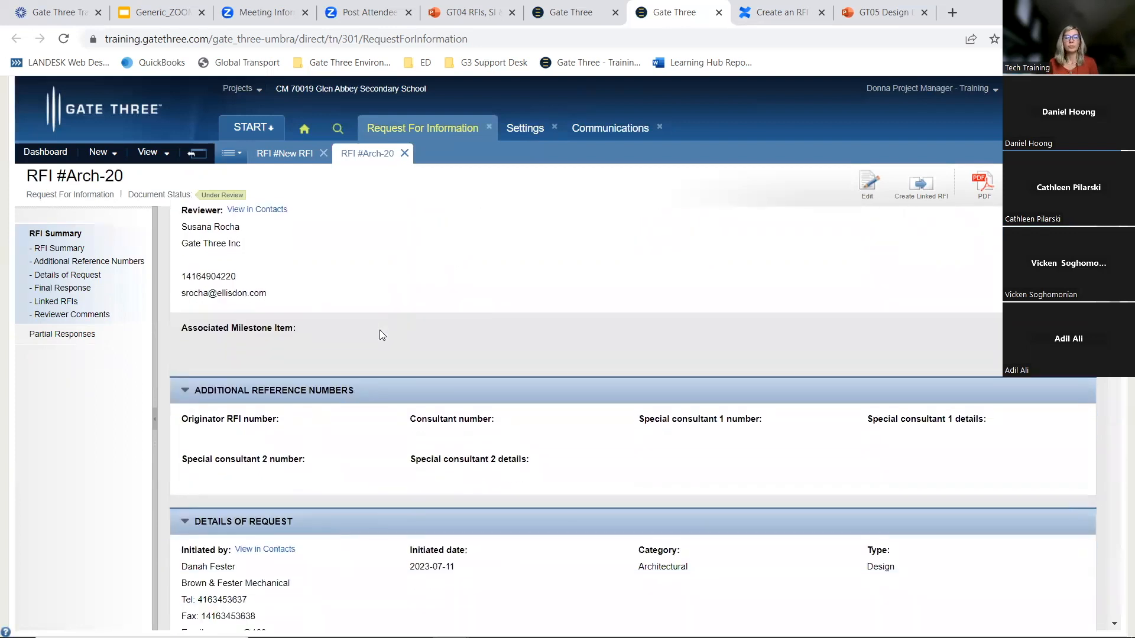
scroll(381, 335, "down", 4)
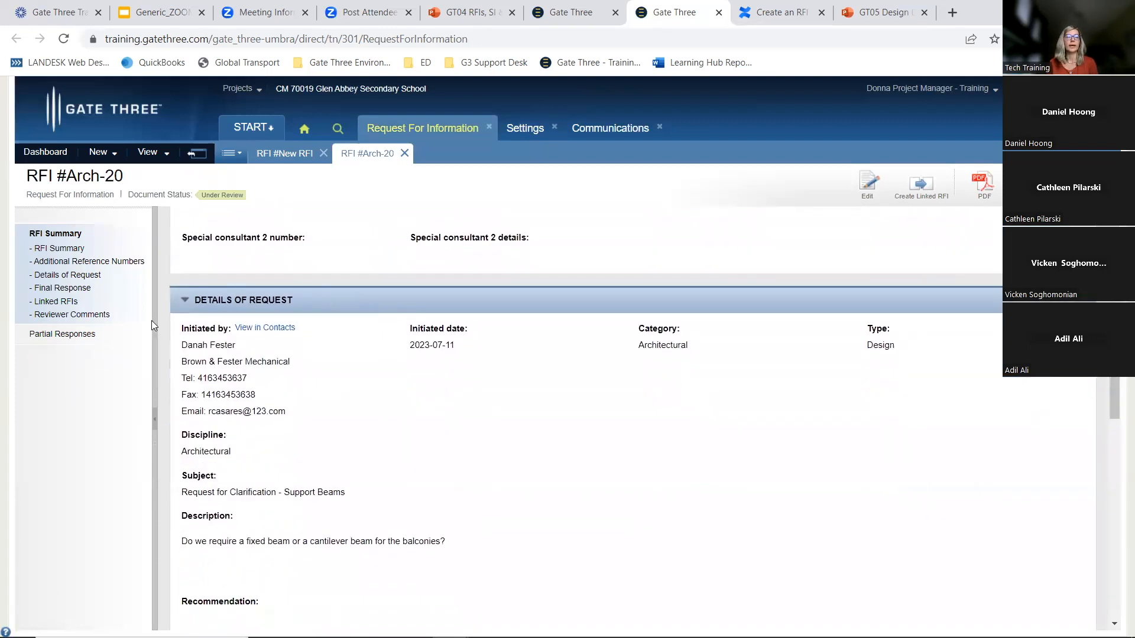
scroll(229, 349, "down", 3)
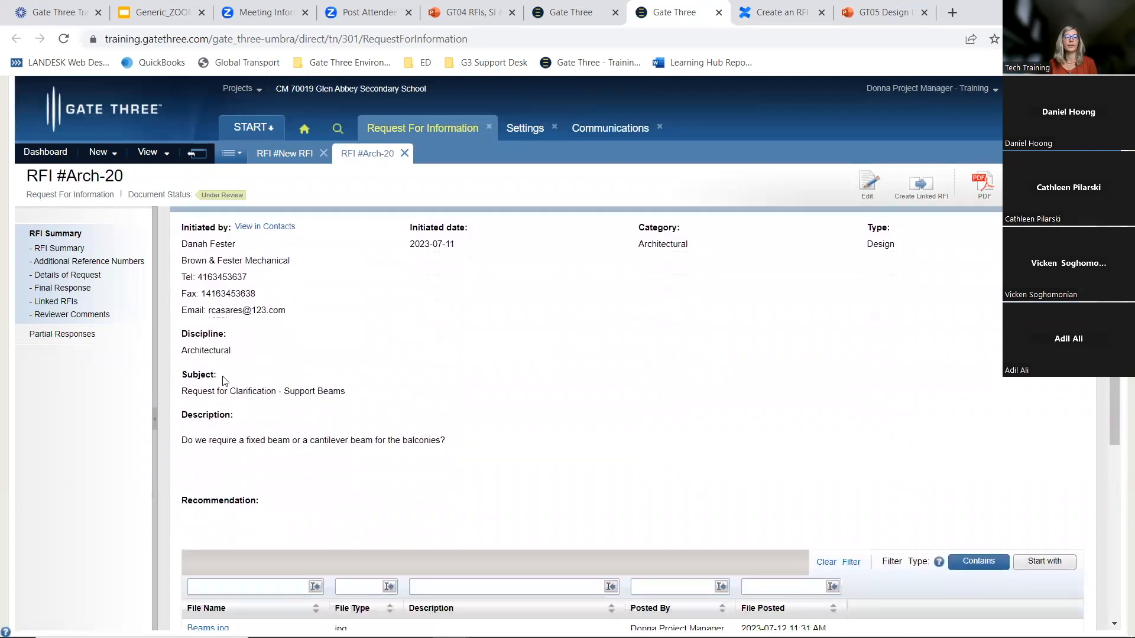
scroll(283, 390, "down", 7)
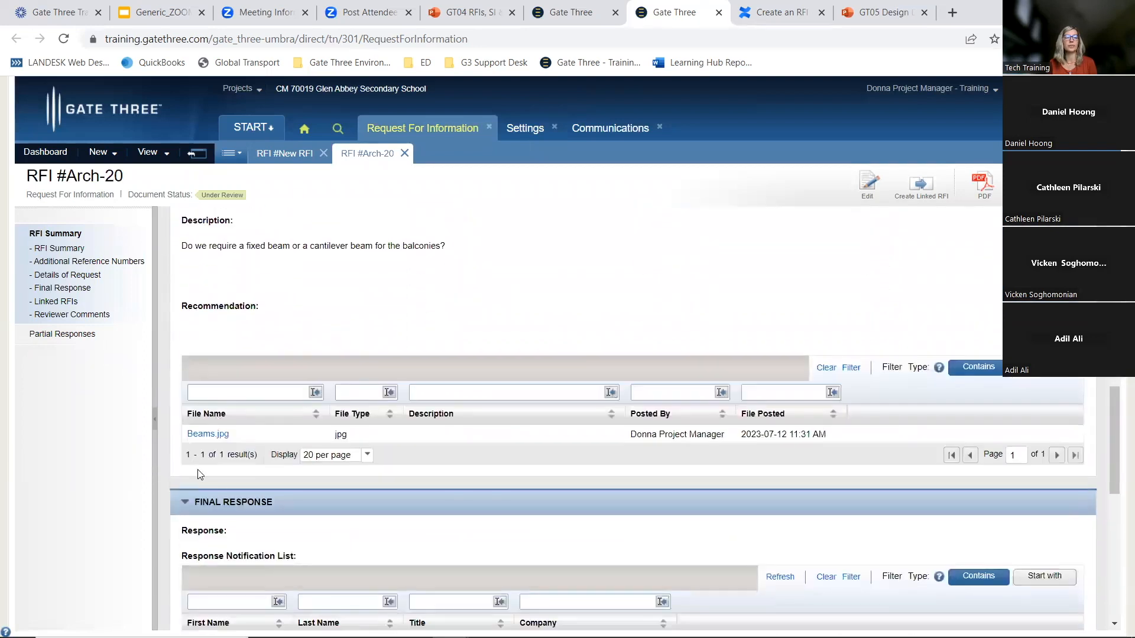
scroll(822, 516, "down", 5)
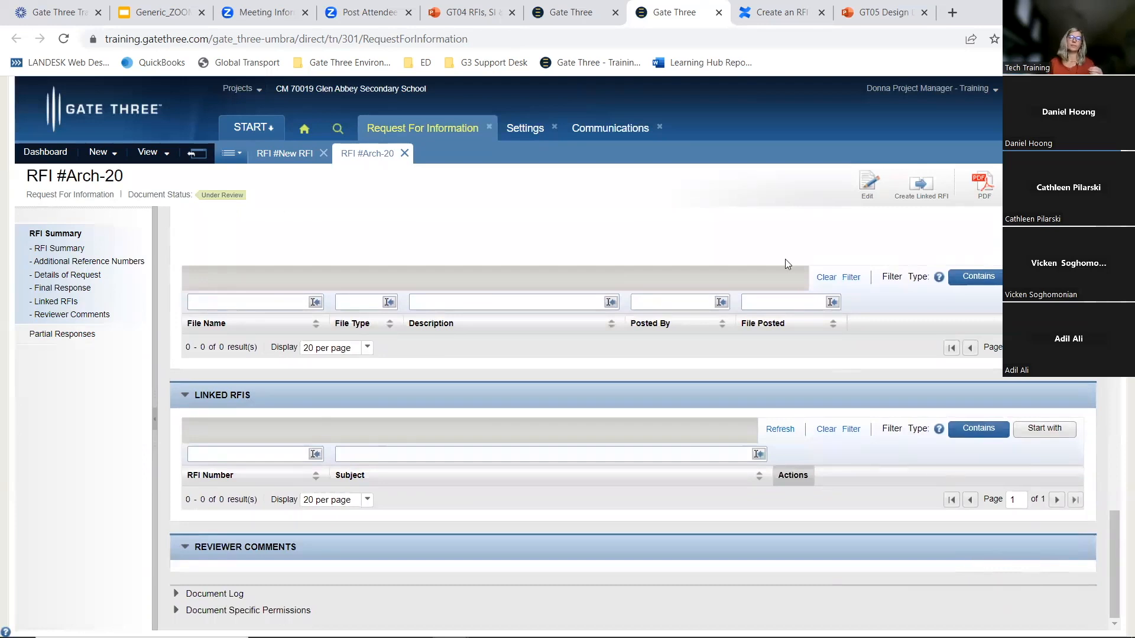
Switch the submitted RFI Arch-20 into edit mode
left_click(868, 183)
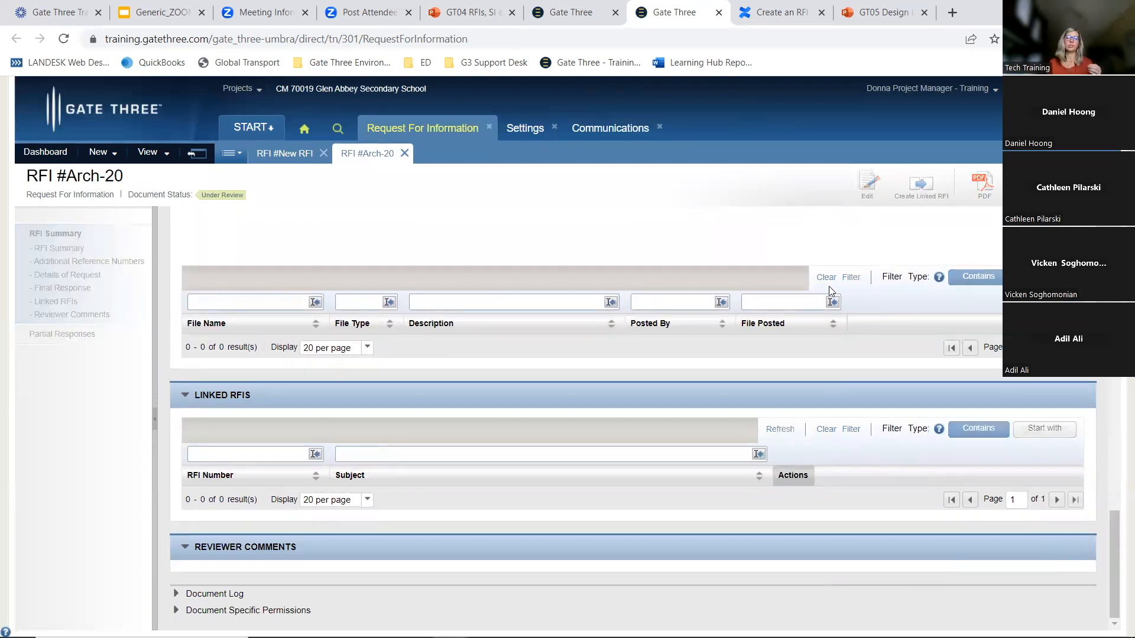
scroll(825, 292, "down", 15)
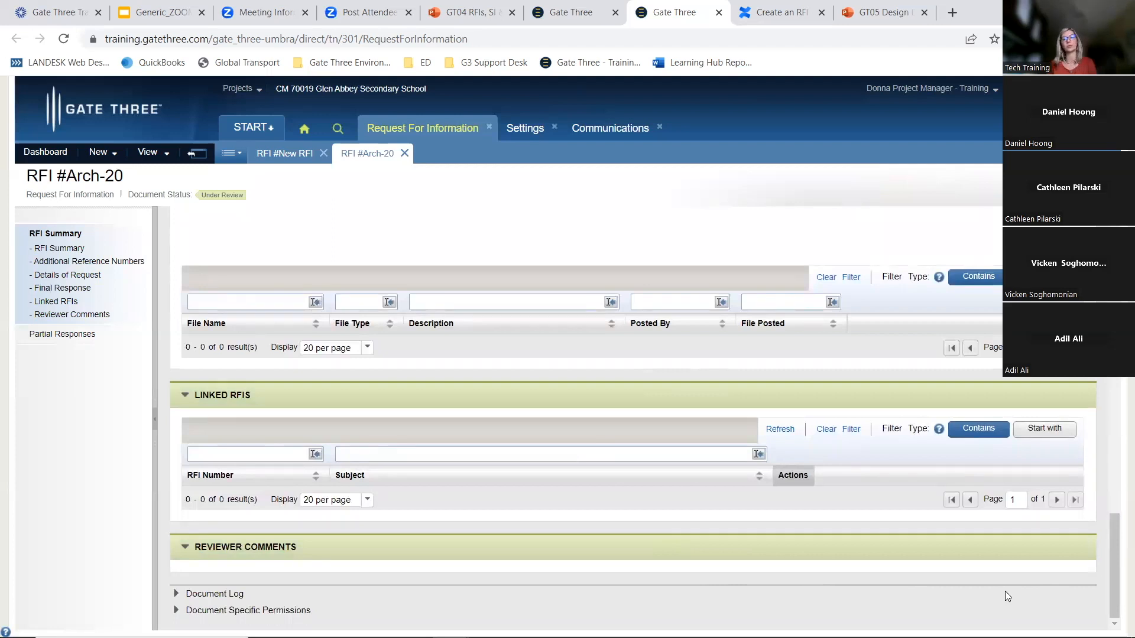
scroll(964, 513, "up", 12)
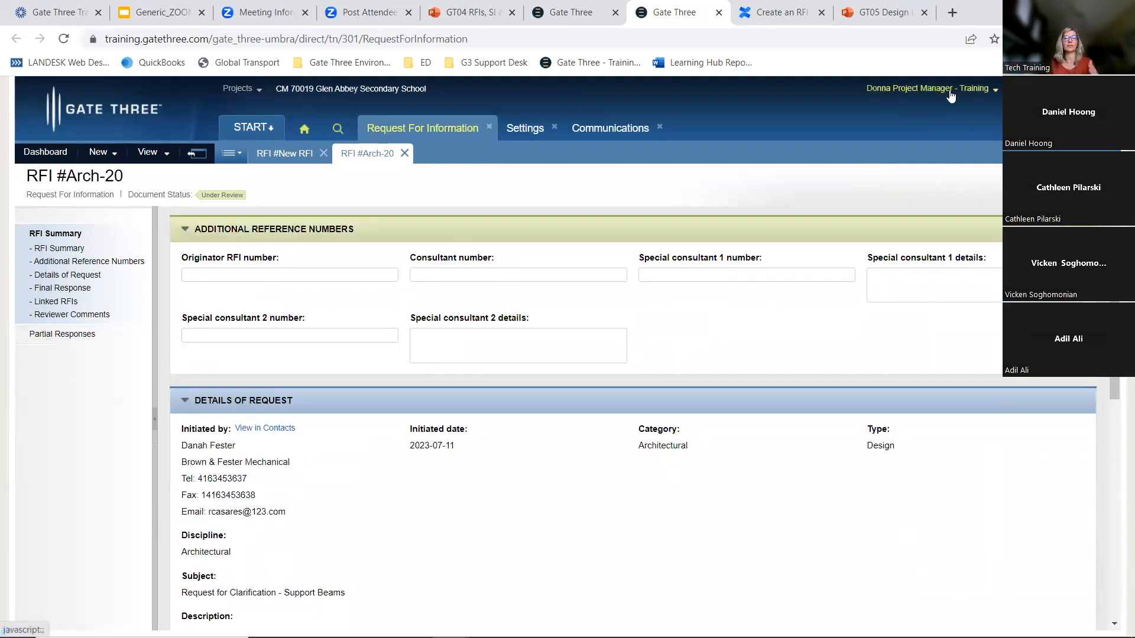
scroll(605, 359, "up", 5)
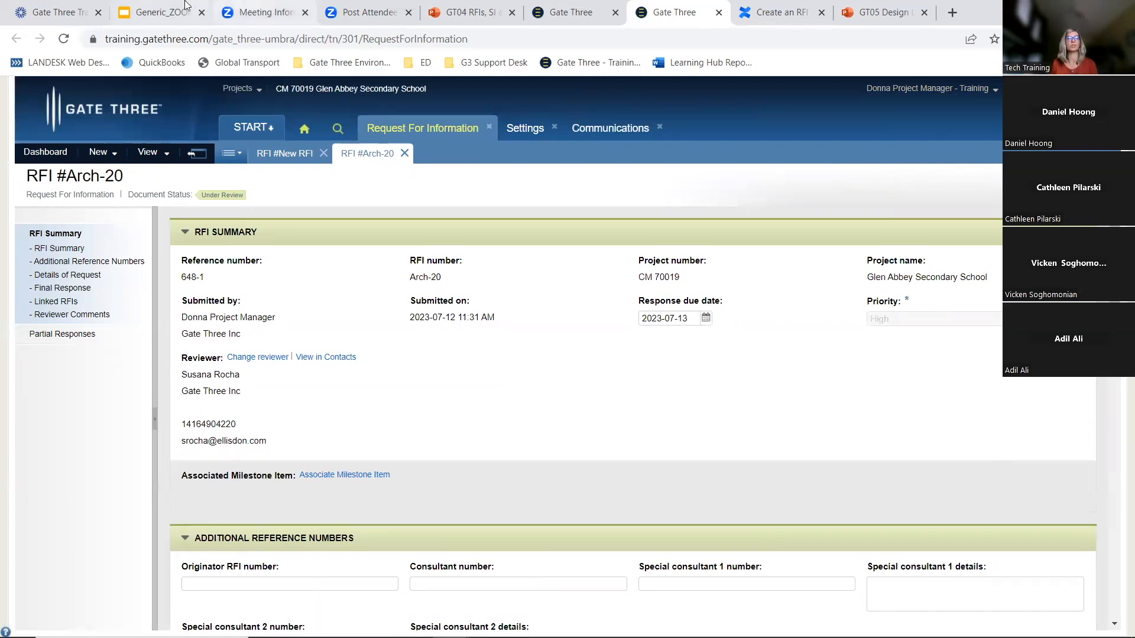
Switch to the presentation to view the RFI document flow slide, then return to Gate Three
left_click(503, 7)
left_click(446, 196)
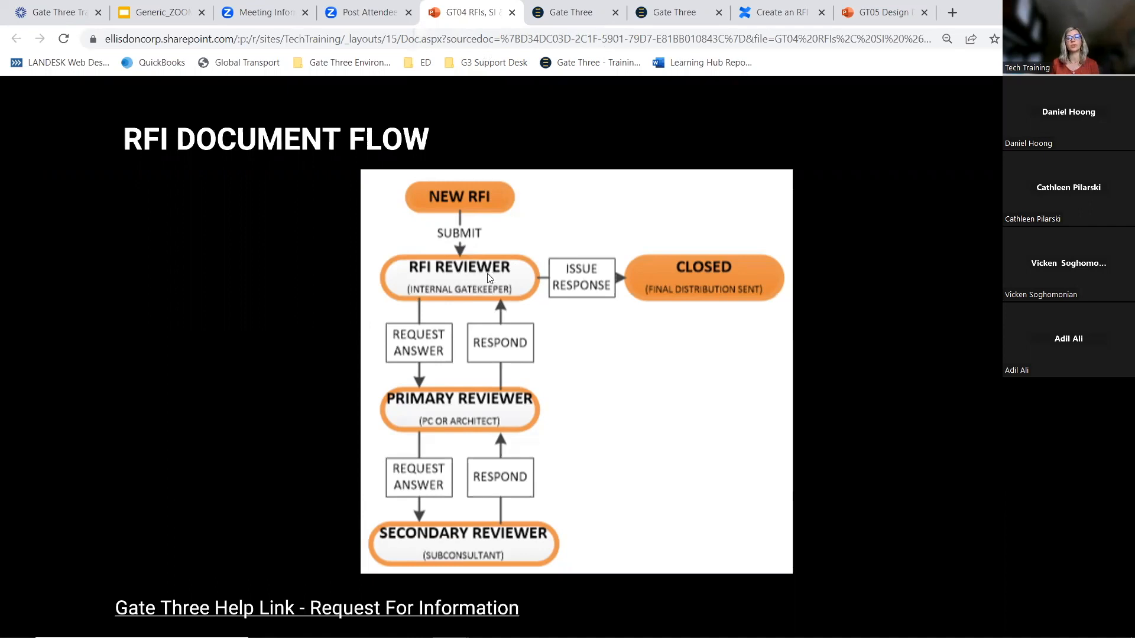
left_click(669, 7)
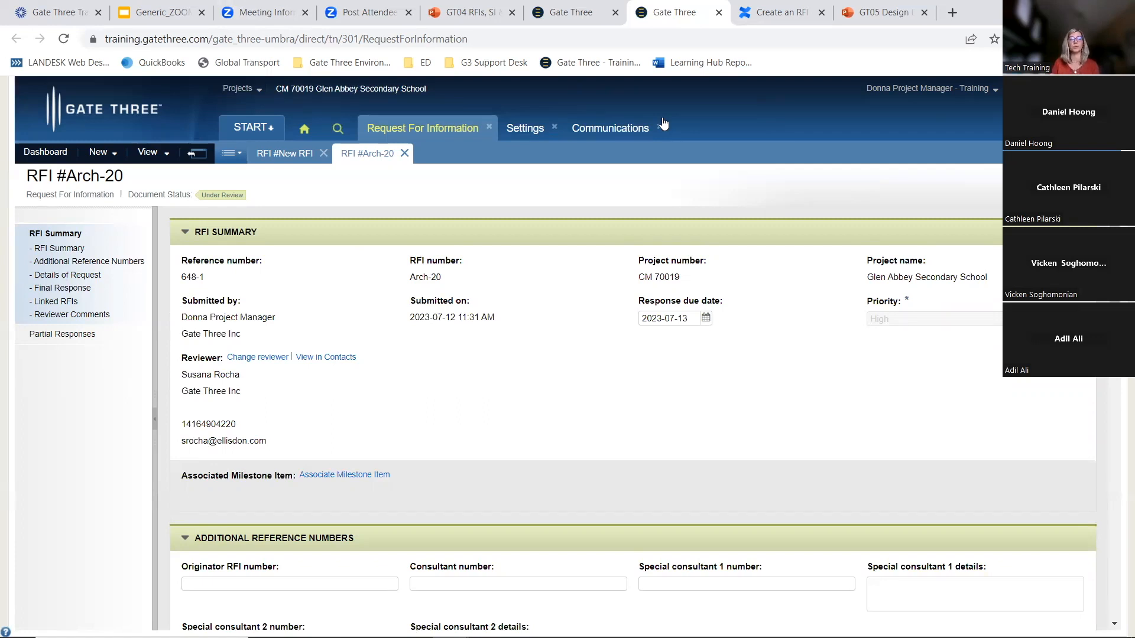
Check the available reviewers for the RFI and compare them with the RFI Reviewers settings
left_click(254, 358)
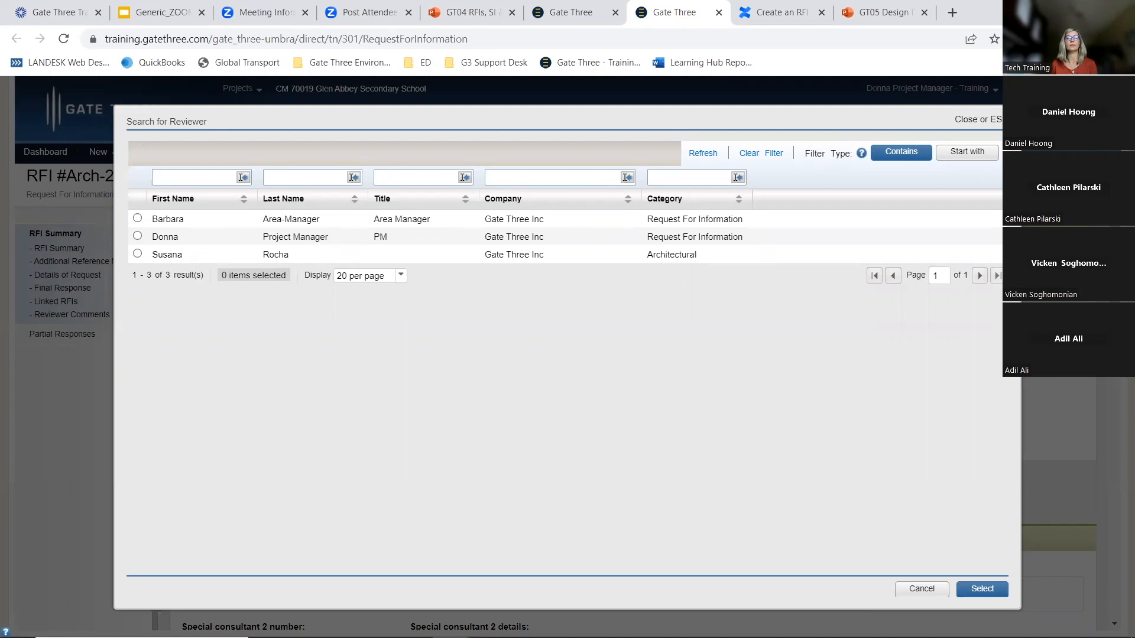
key("Escape")
left_click(543, 126)
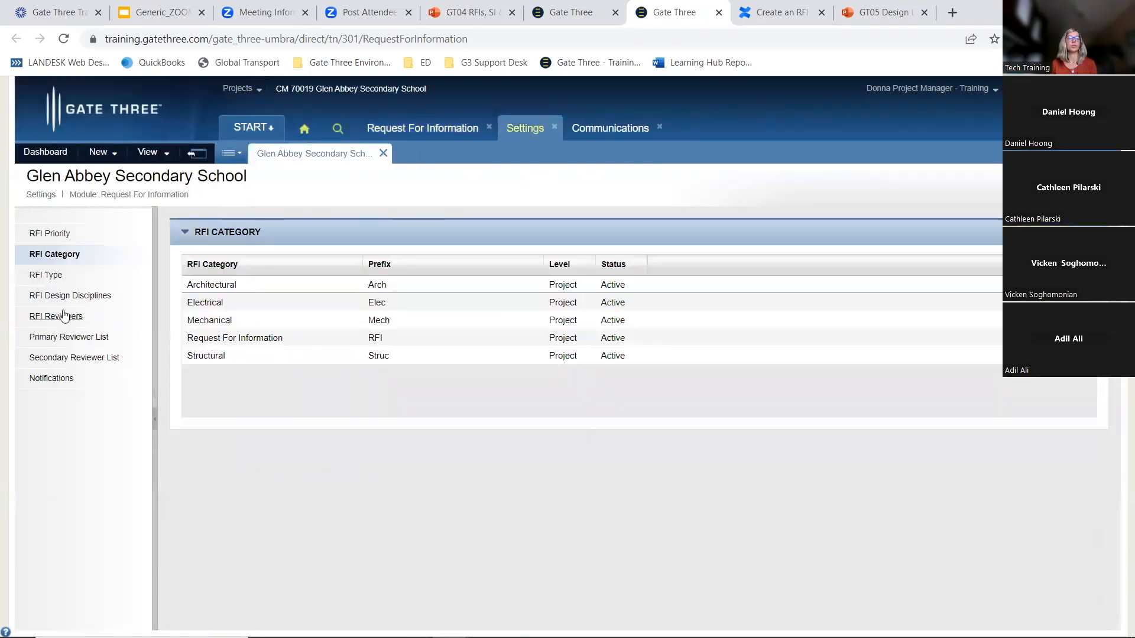
left_click(59, 314)
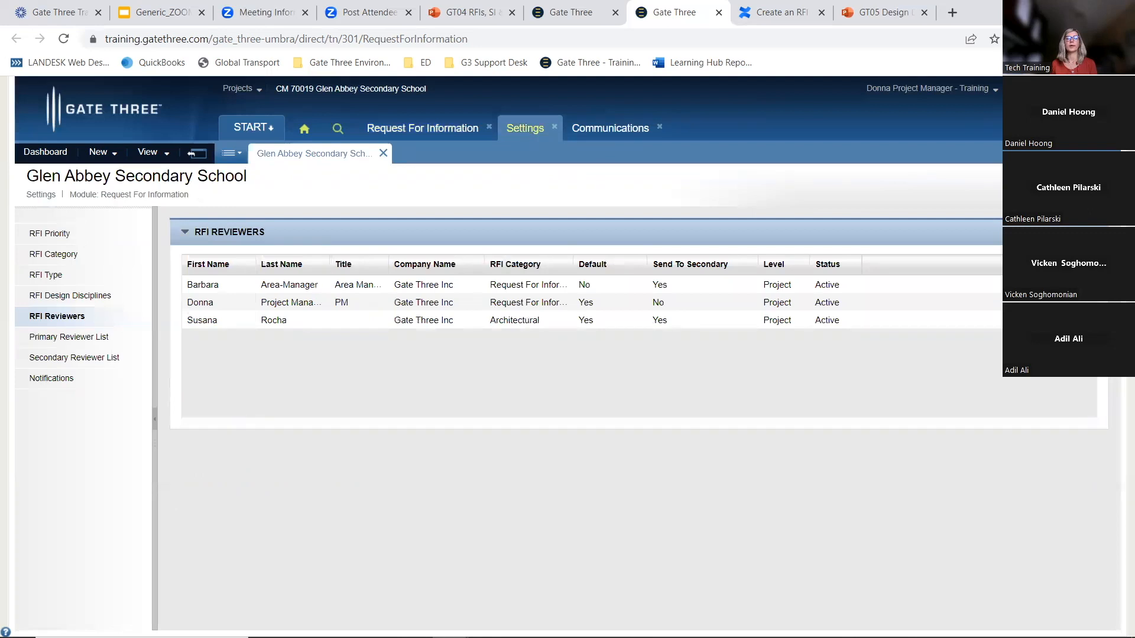
Add the project manager contact as a new RFI reviewer with the Architectural category
left_click(240, 263)
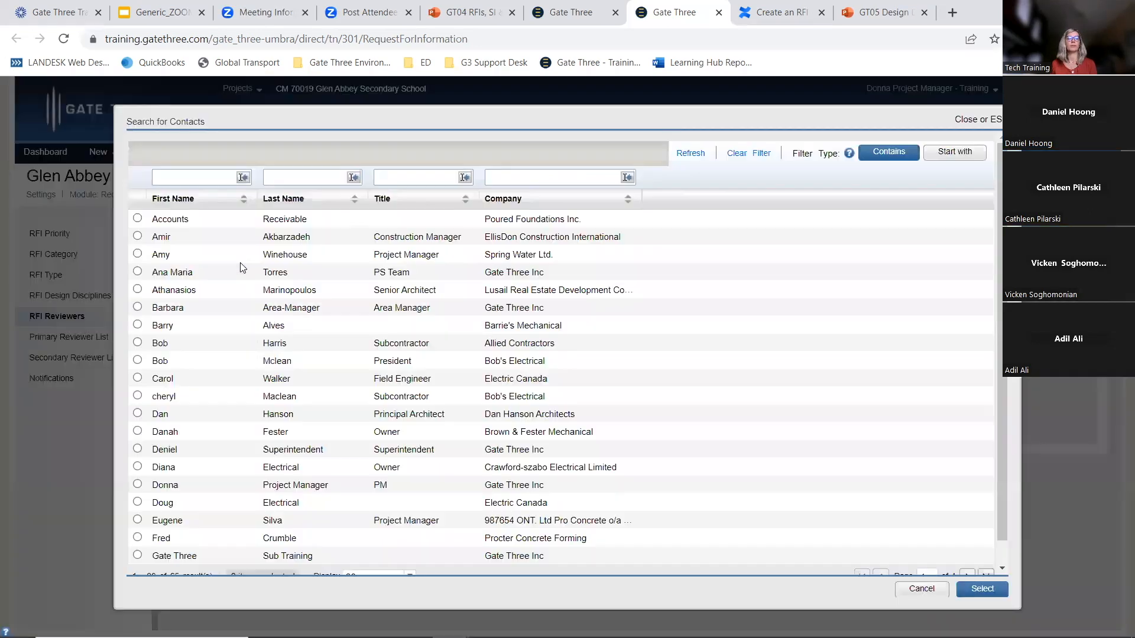
type("donna")
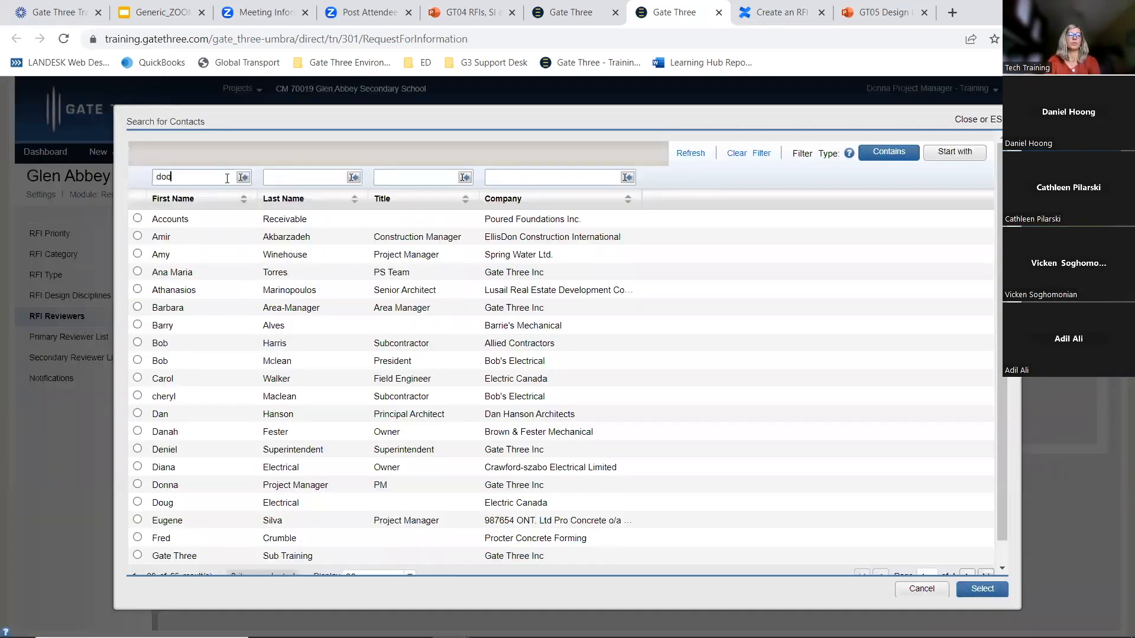
key("Return")
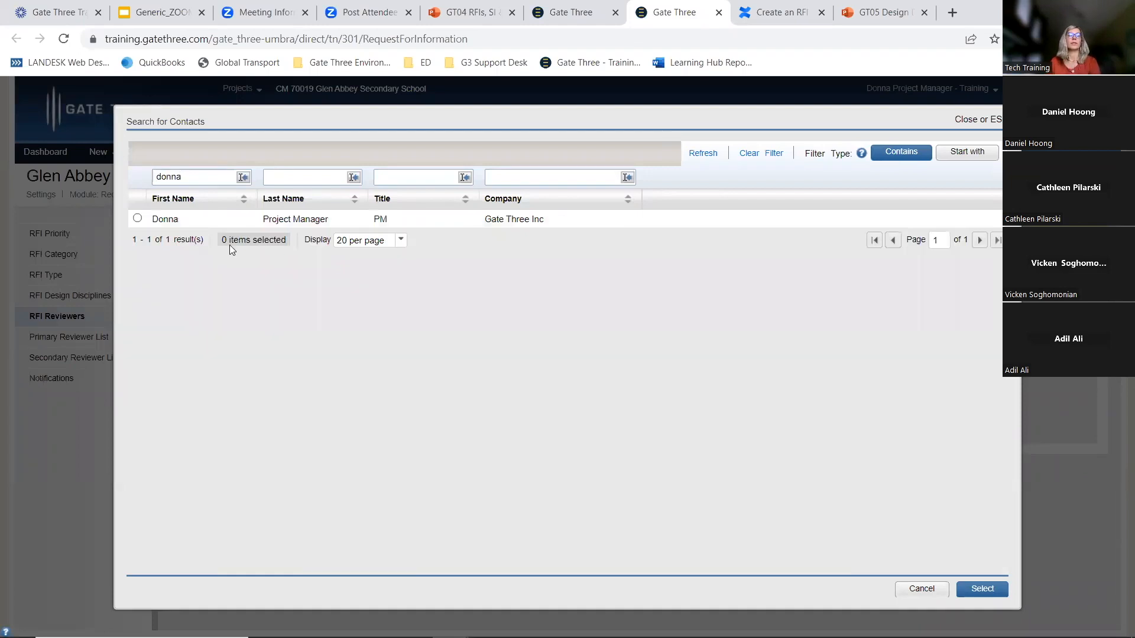
left_click(154, 221)
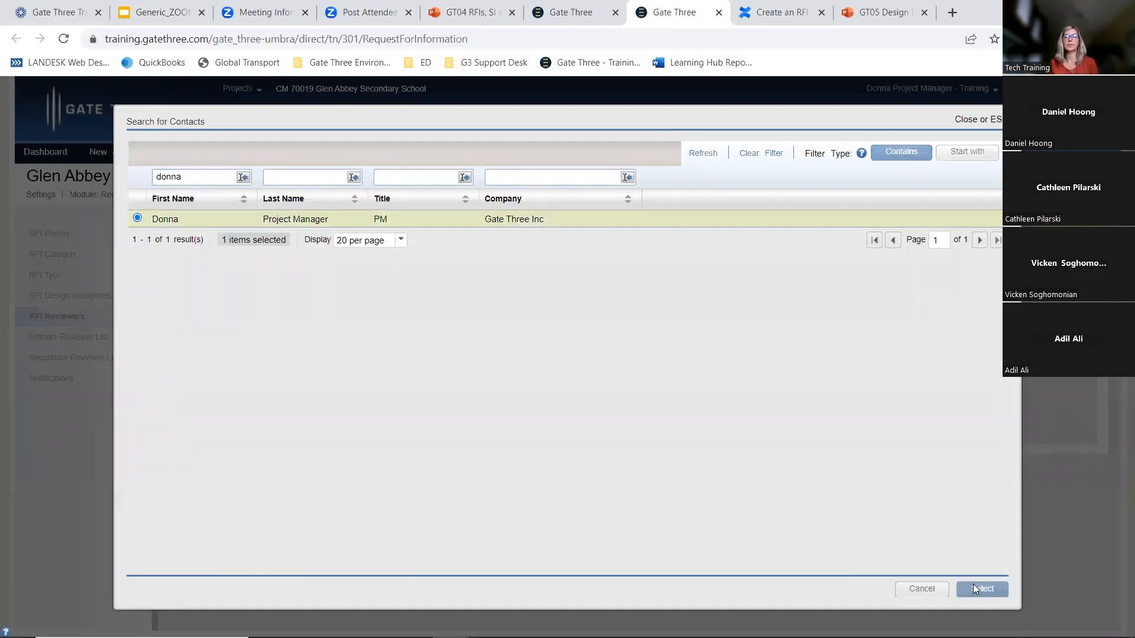
left_click(974, 585)
left_click(562, 363)
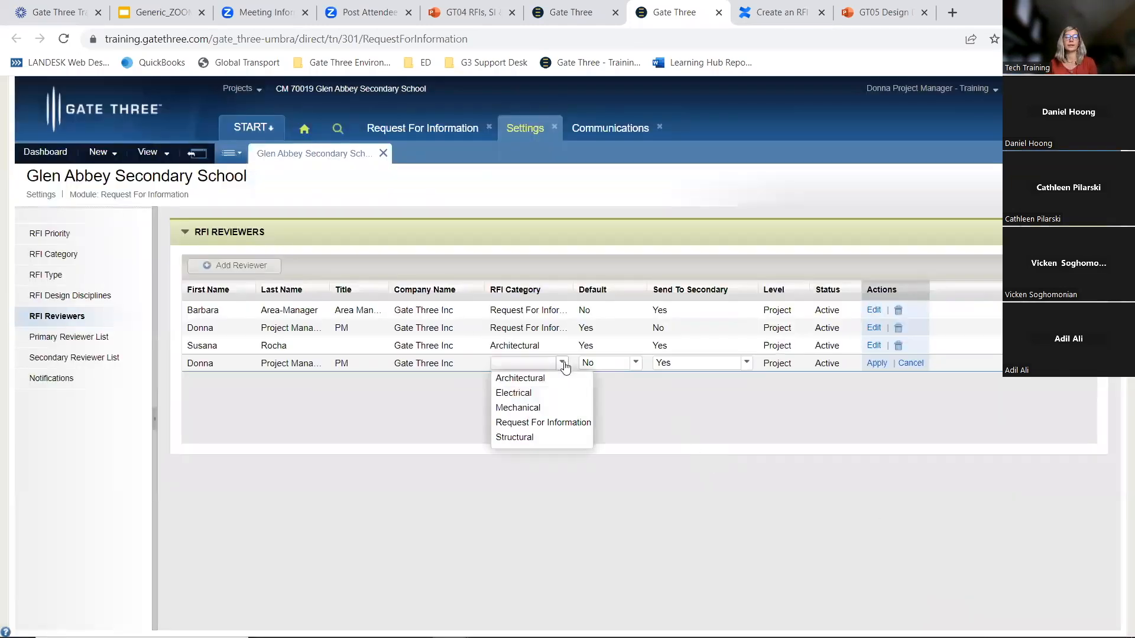
left_click(541, 379)
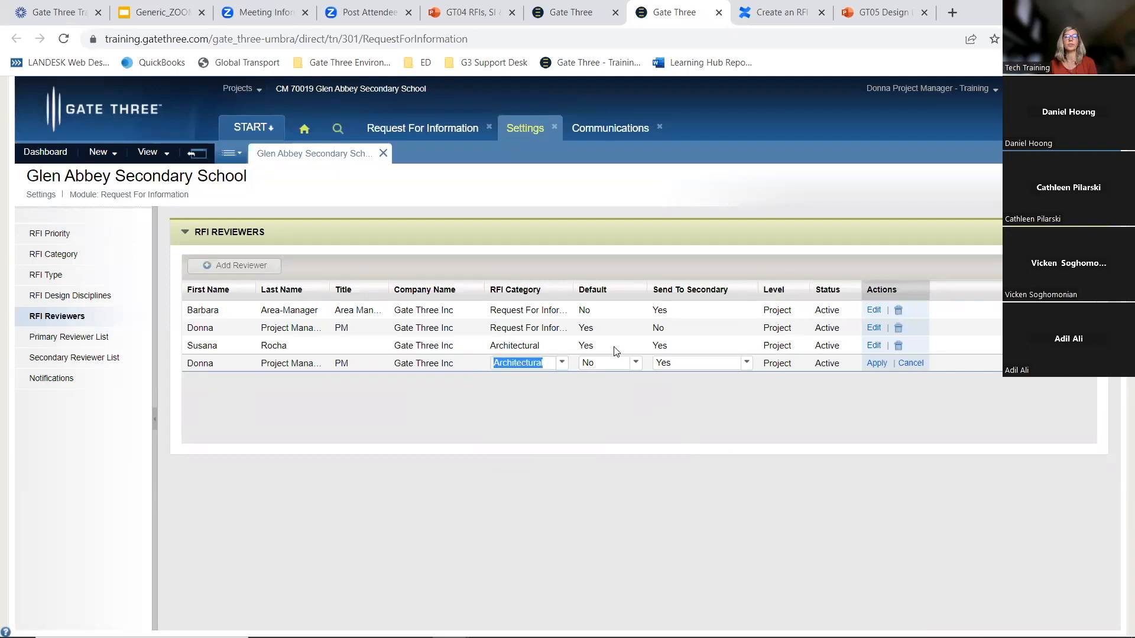
left_click(876, 363)
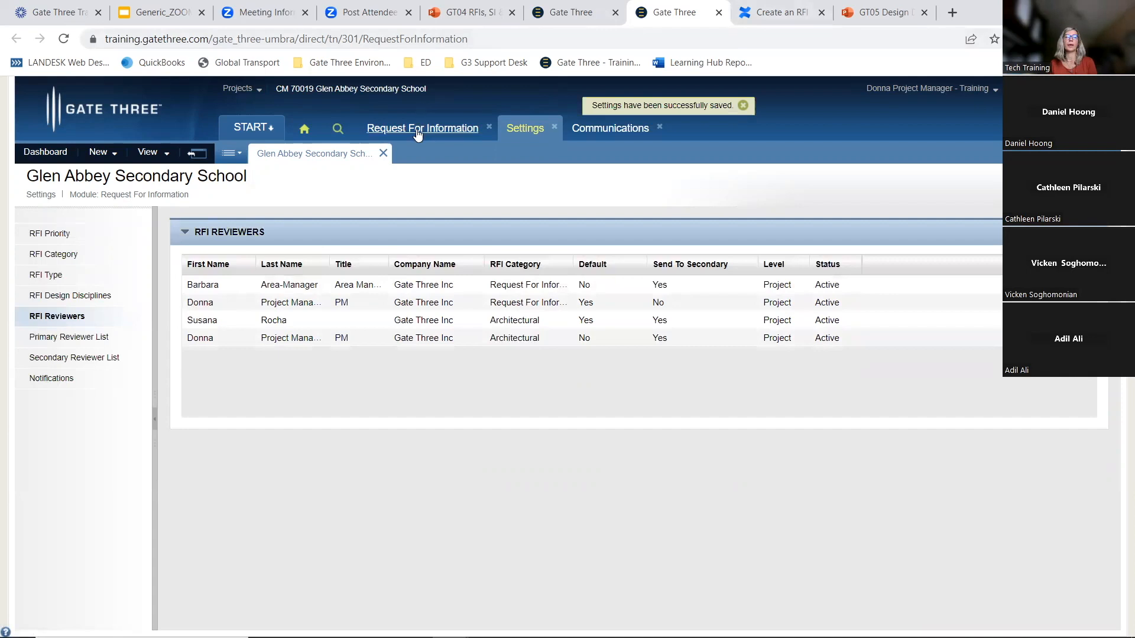
Change the reviewer of RFI Arch-20 to the project manager's Architectural reviewer entry and save the RFI
left_click(417, 131)
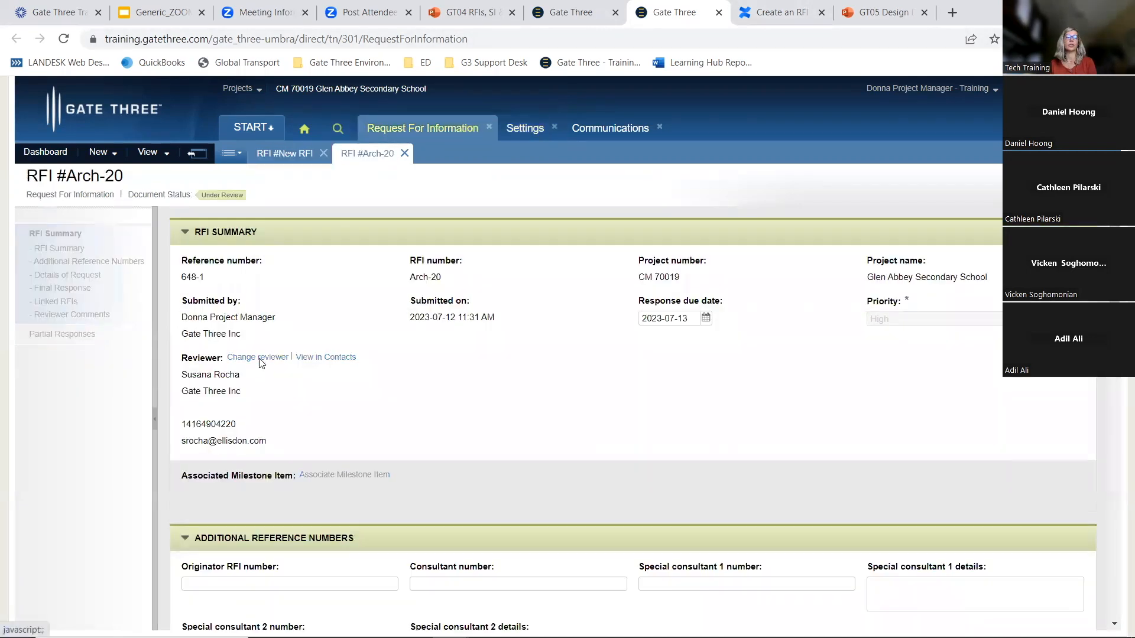
left_click(259, 358)
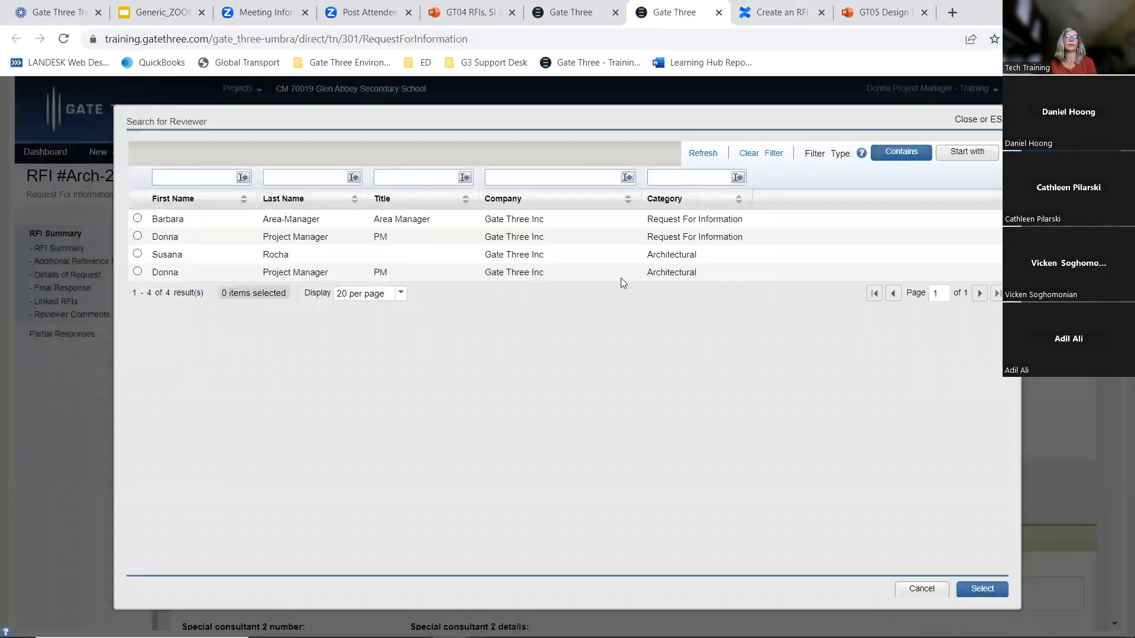
left_click_drag(643, 274, 698, 278)
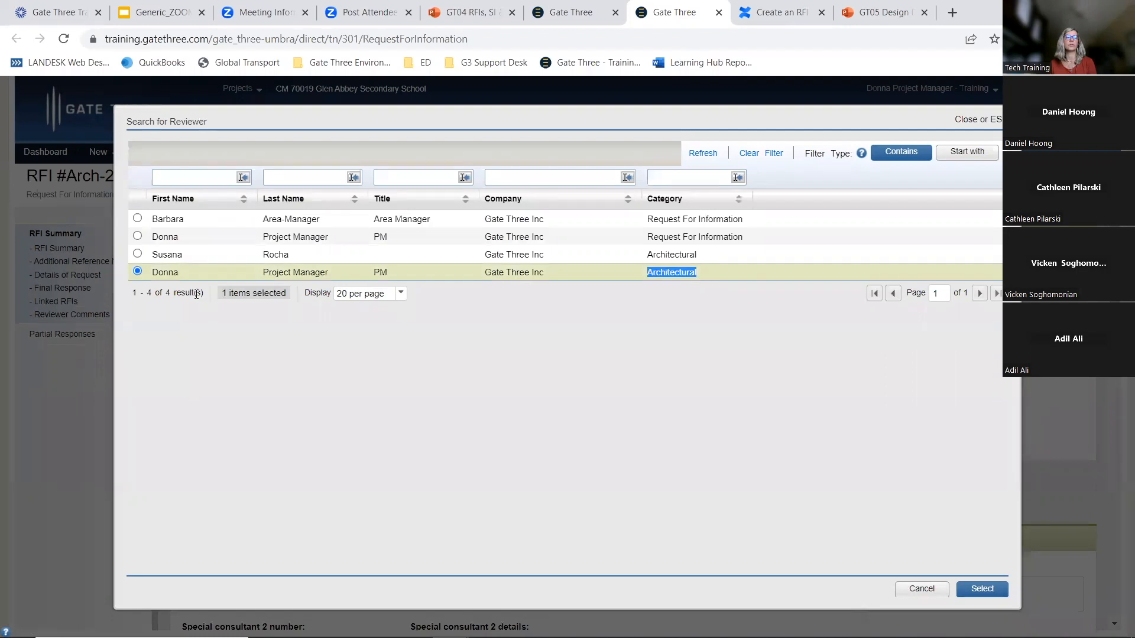
left_click(976, 588)
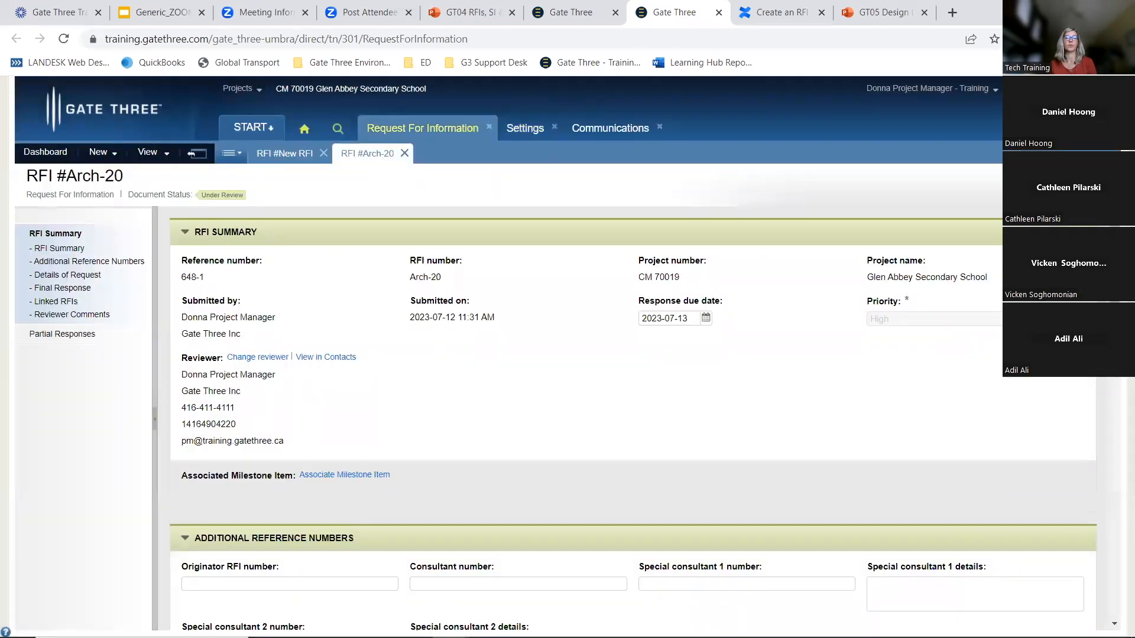
left_click(1035, 184)
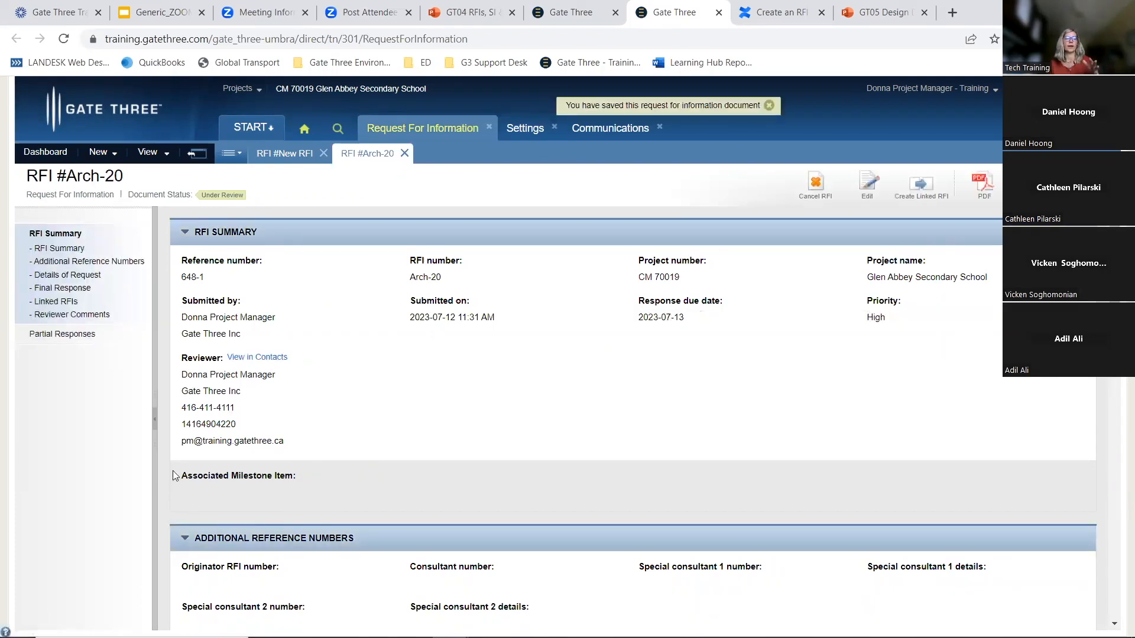
mouse_move(1114, 269)
left_mouse_down()
mouse_move(1111, 570)
mouse_move(1112, 266)
left_mouse_up()
left_click(868, 184)
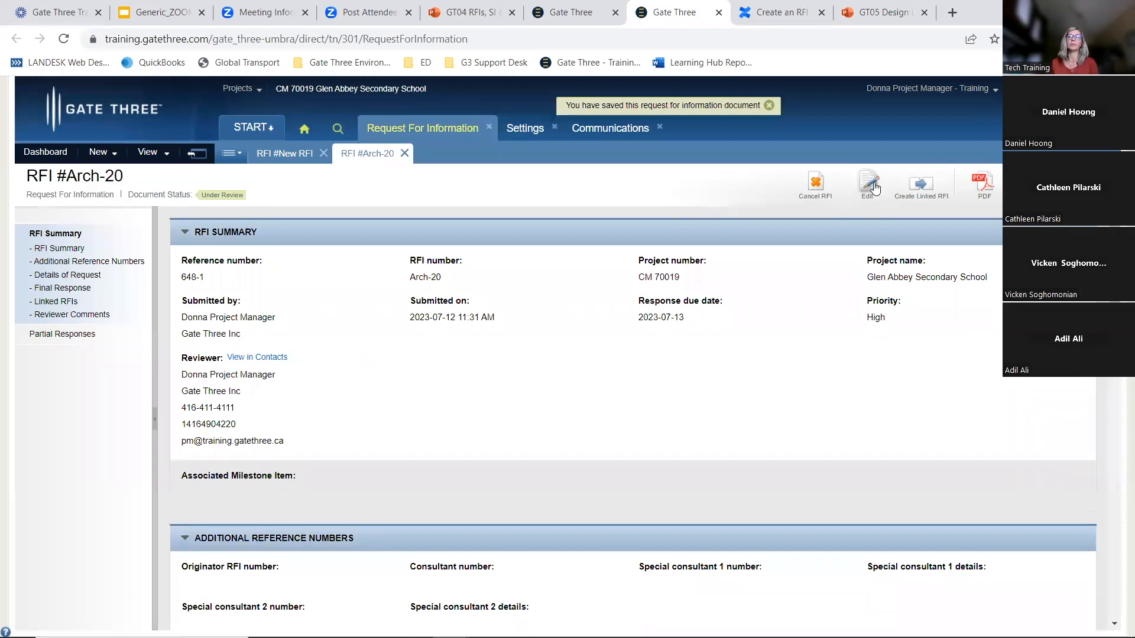
Switch to the presentation's RFI document flow slide and come back to the Gate Three RFI
scroll(1055, 530, "down", 10)
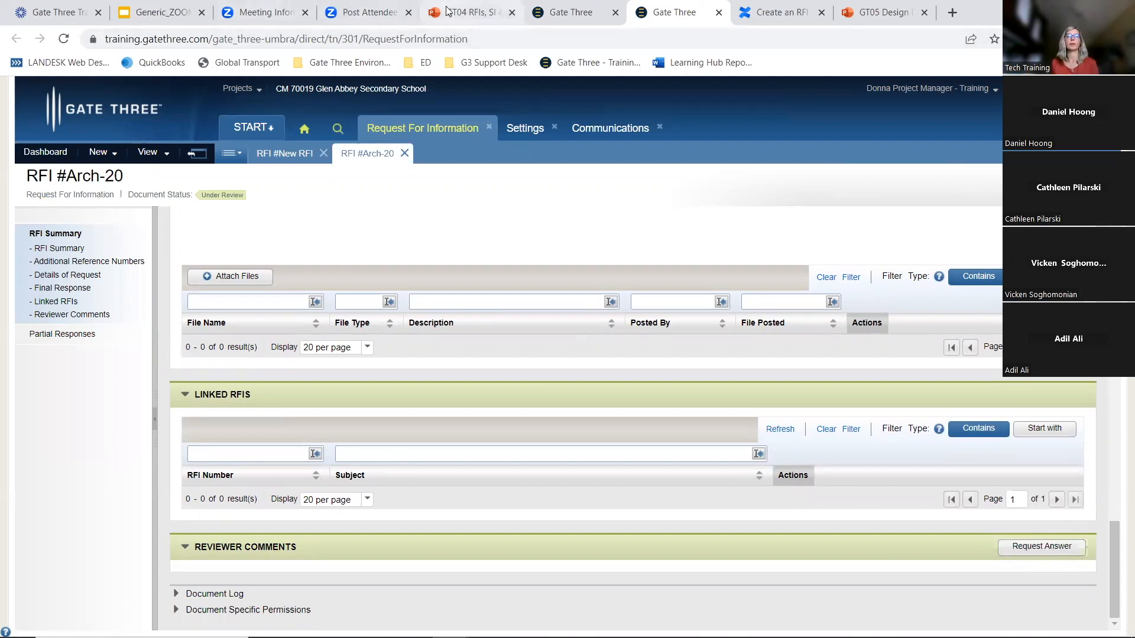
left_click(467, 12)
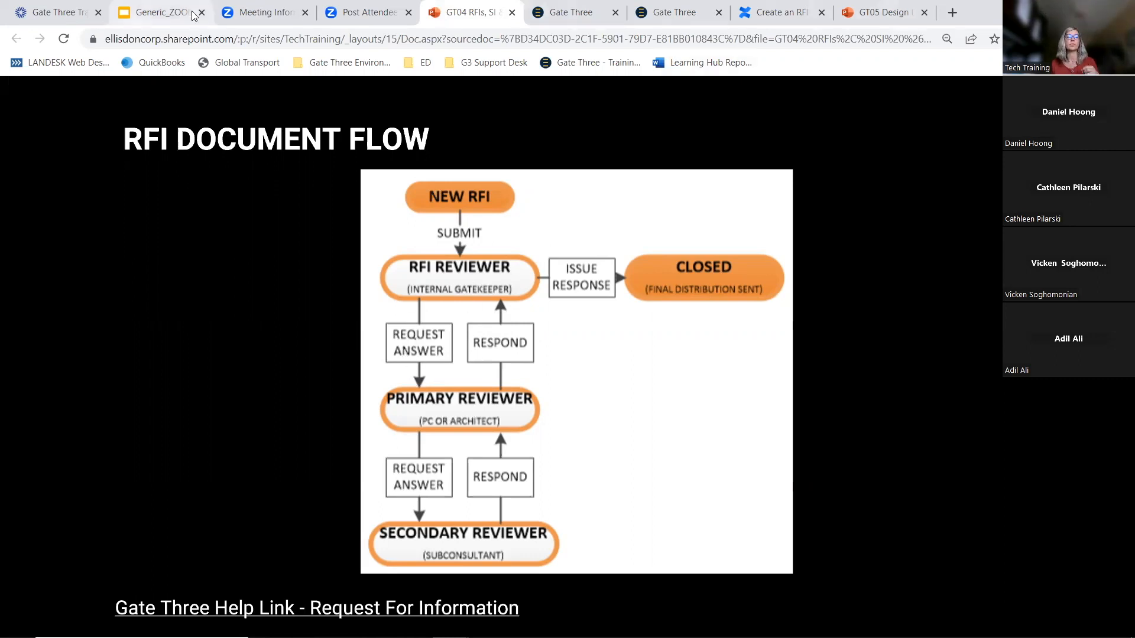
left_click(674, 13)
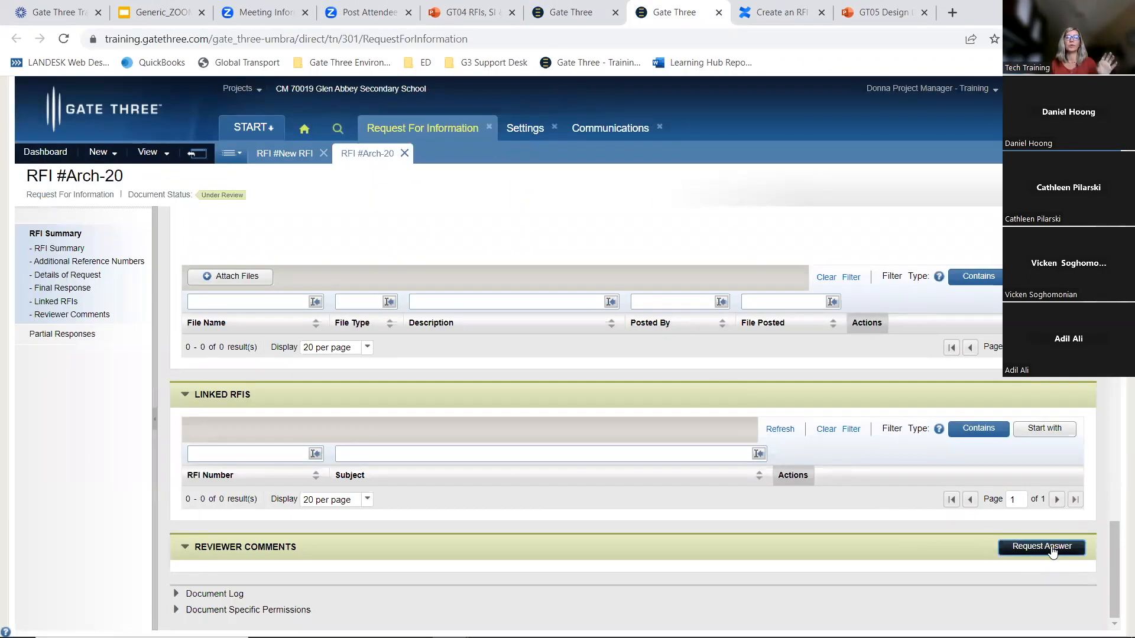
Examine the Final Response section and its response editor on RFI Arch-20
scroll(838, 454, "up", 1)
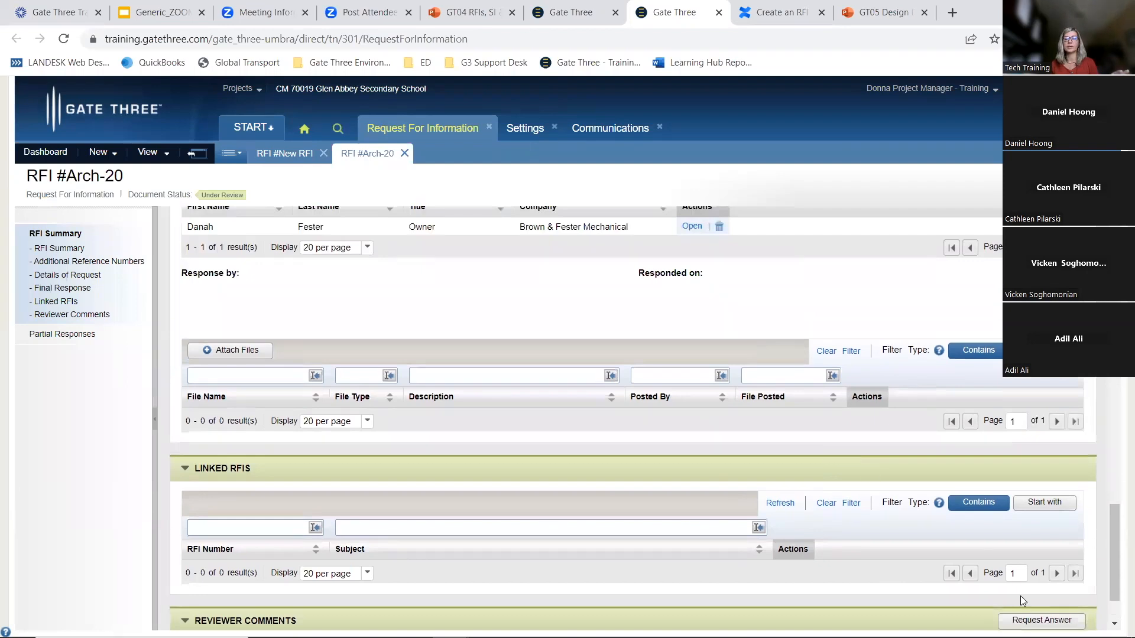
scroll(1021, 598, "down", 1)
left_click(1041, 549)
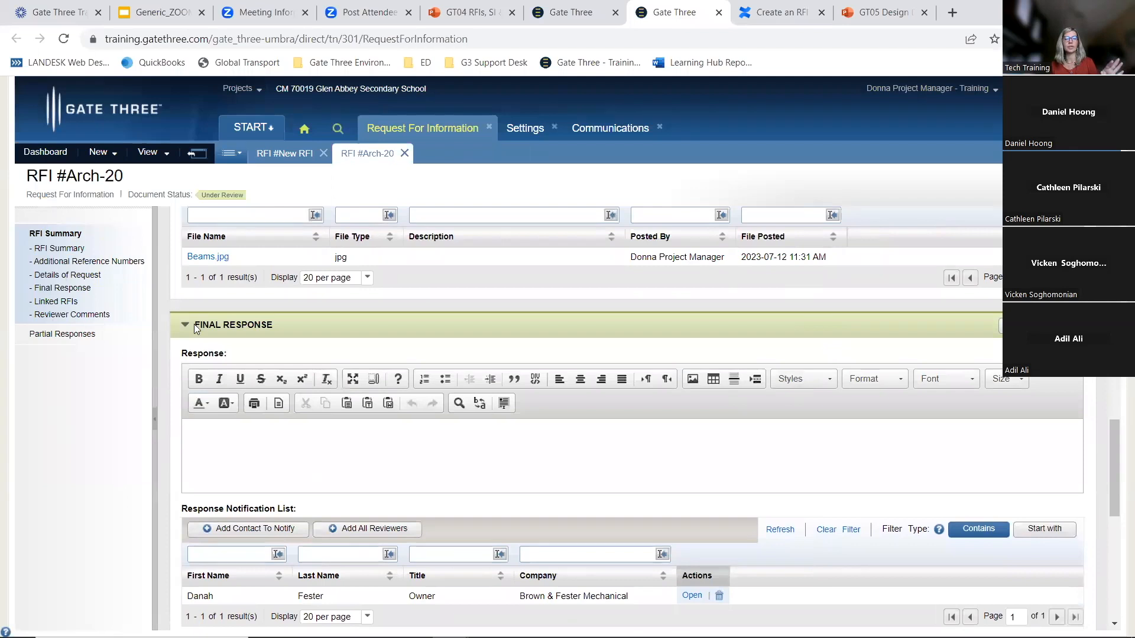
left_click_drag(194, 323, 286, 329)
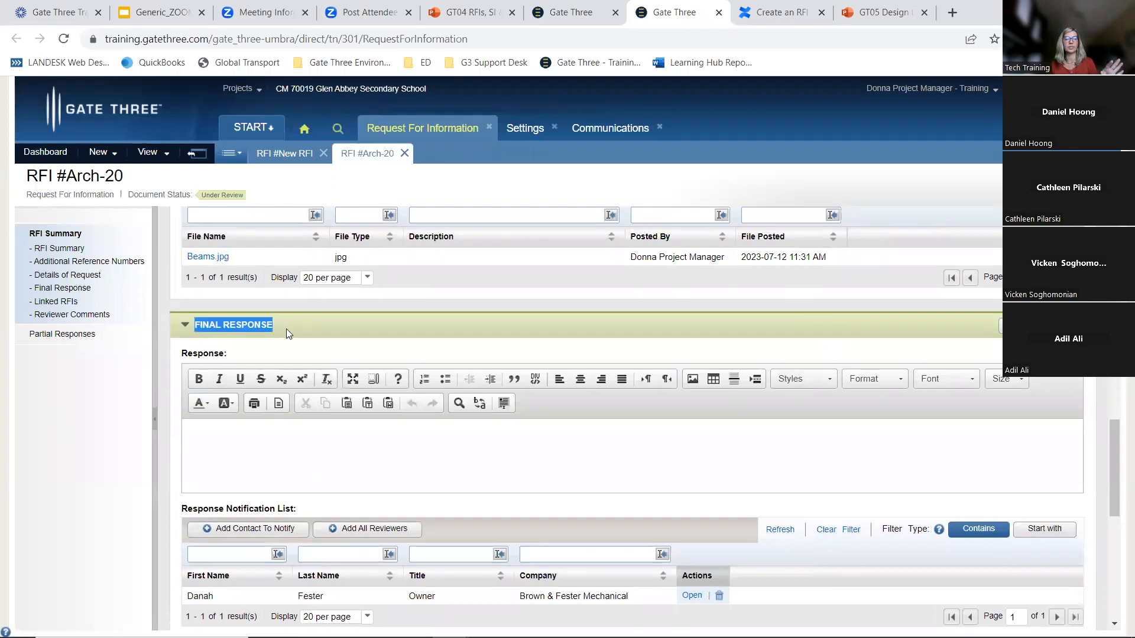
left_click(258, 442)
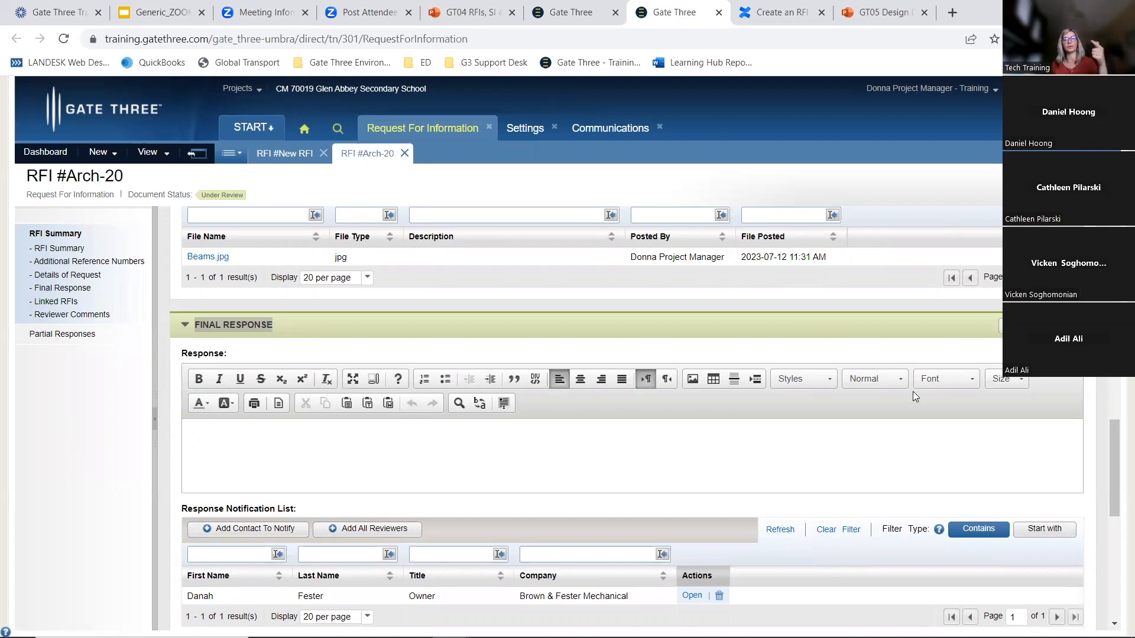
Start a Request Answer and enter a comment greeting the architect: 'Please see attached drawing specifications. Clarification required.'
scroll(919, 440, "down", 8)
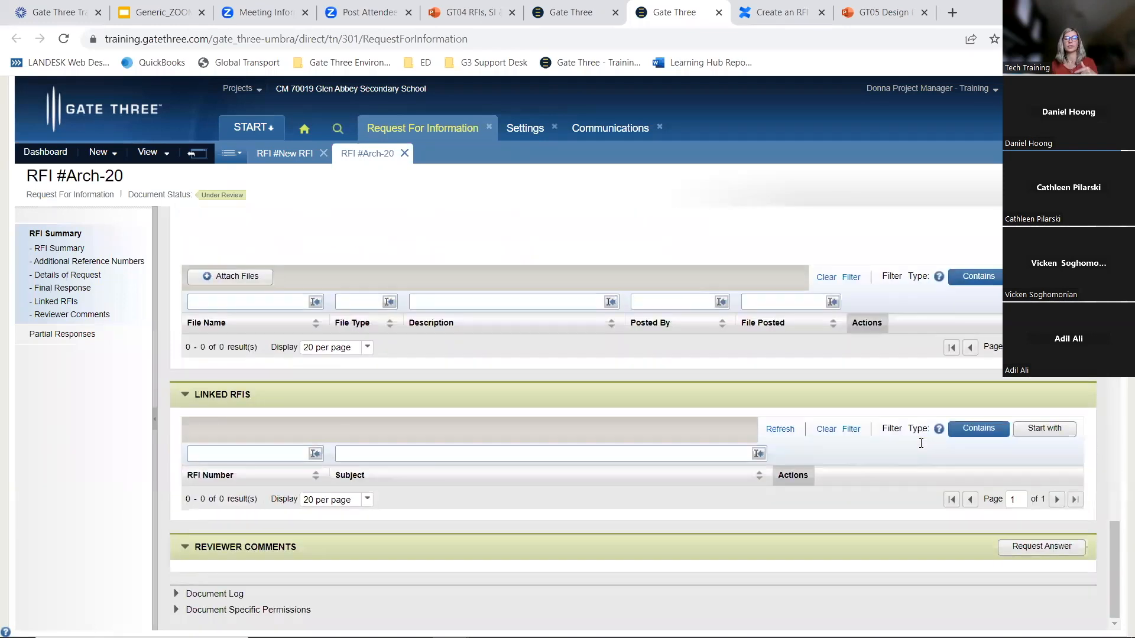
left_click(1068, 549)
type("Hi Tom,")
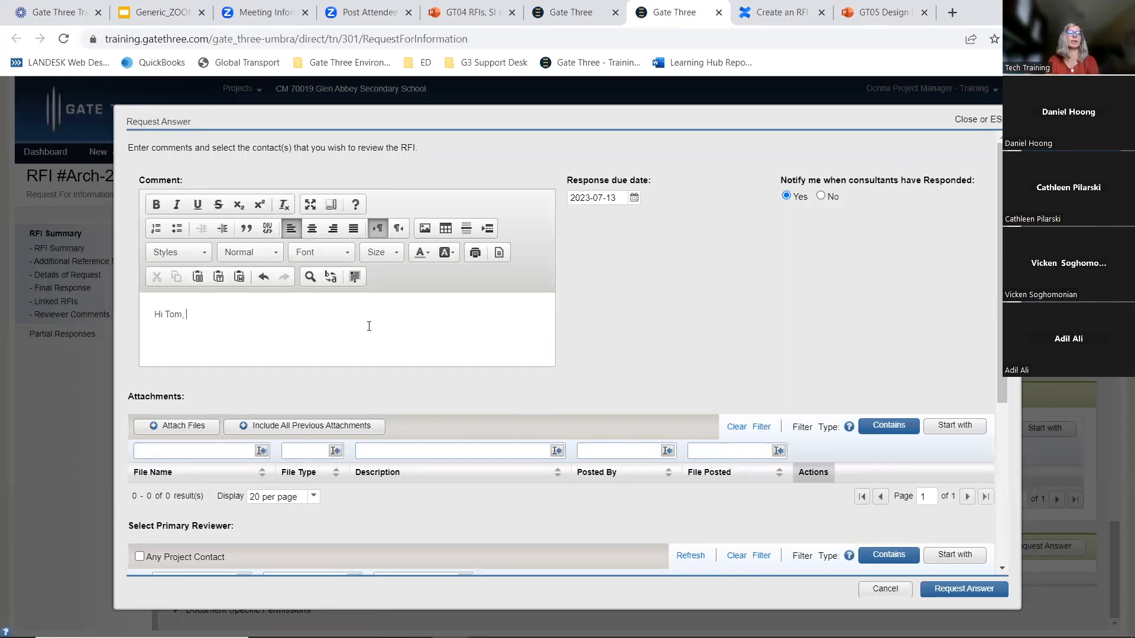
type("Please see attached drawing specifications. Clarification required.")
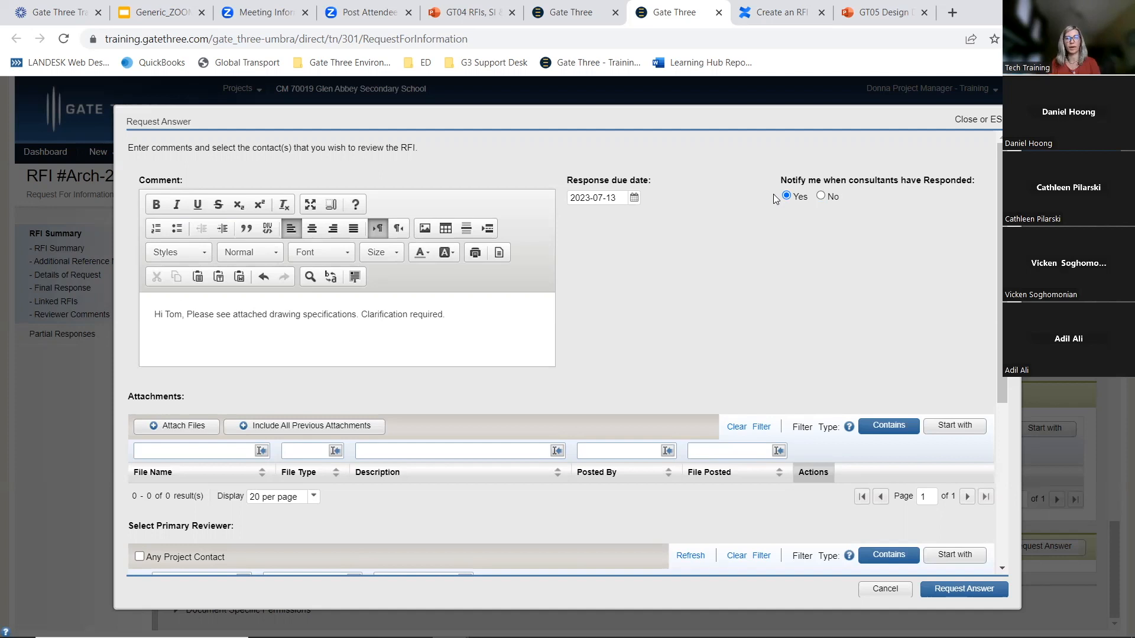
Attach the Clash - Ductwork & Structural png file from Documents and include all previous attachments
scroll(311, 349, "down", 3)
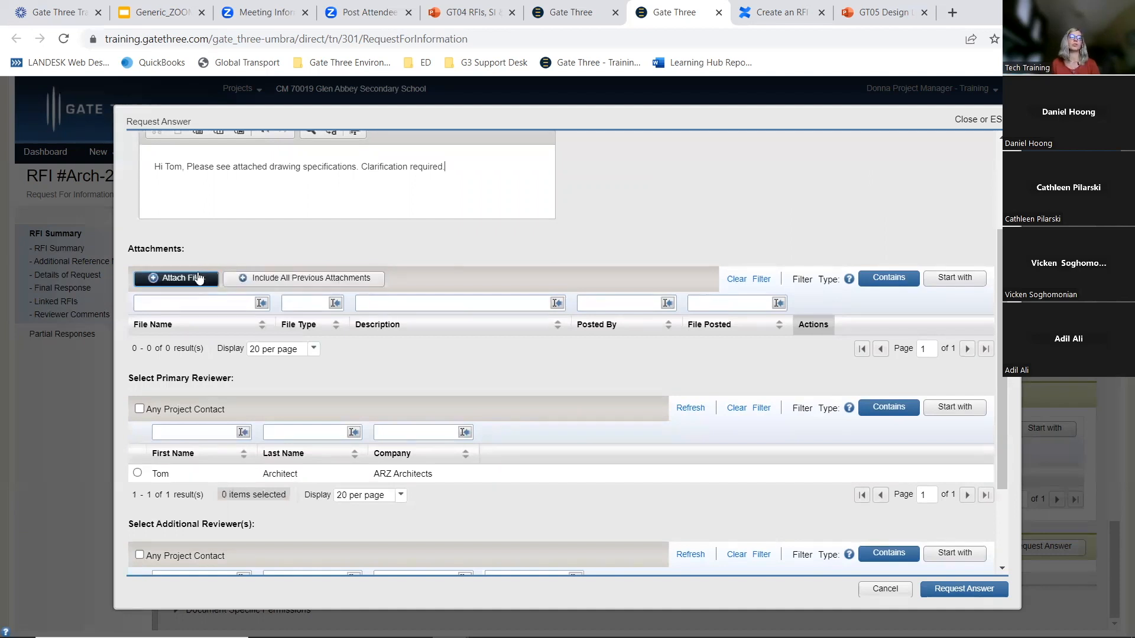
left_click(195, 280)
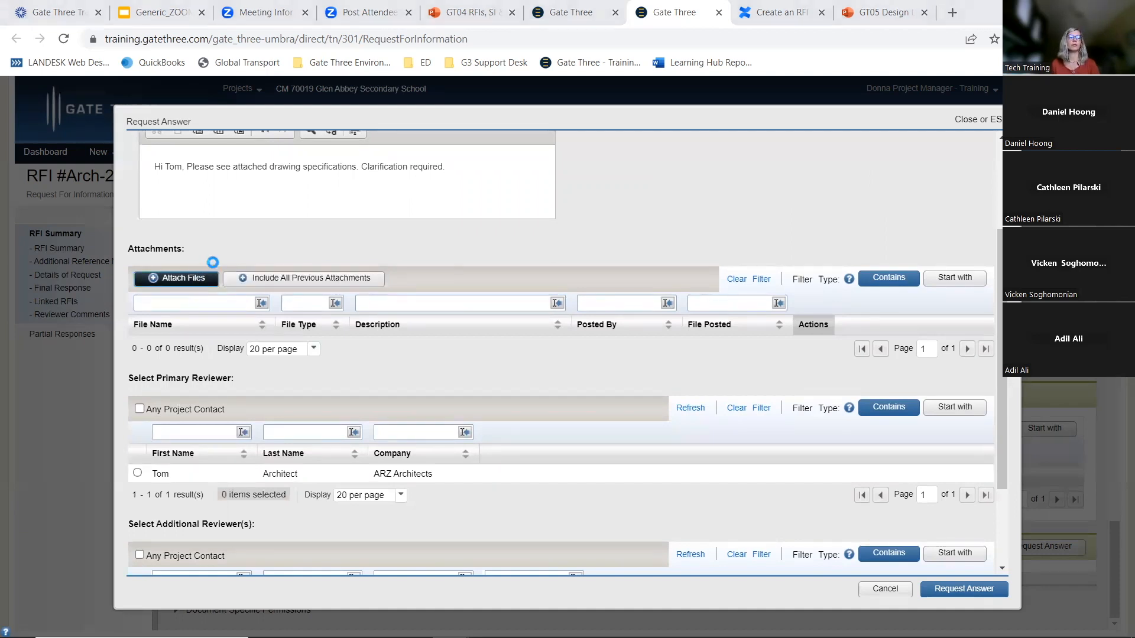
left_click(170, 168)
scroll(425, 334, "down", 15)
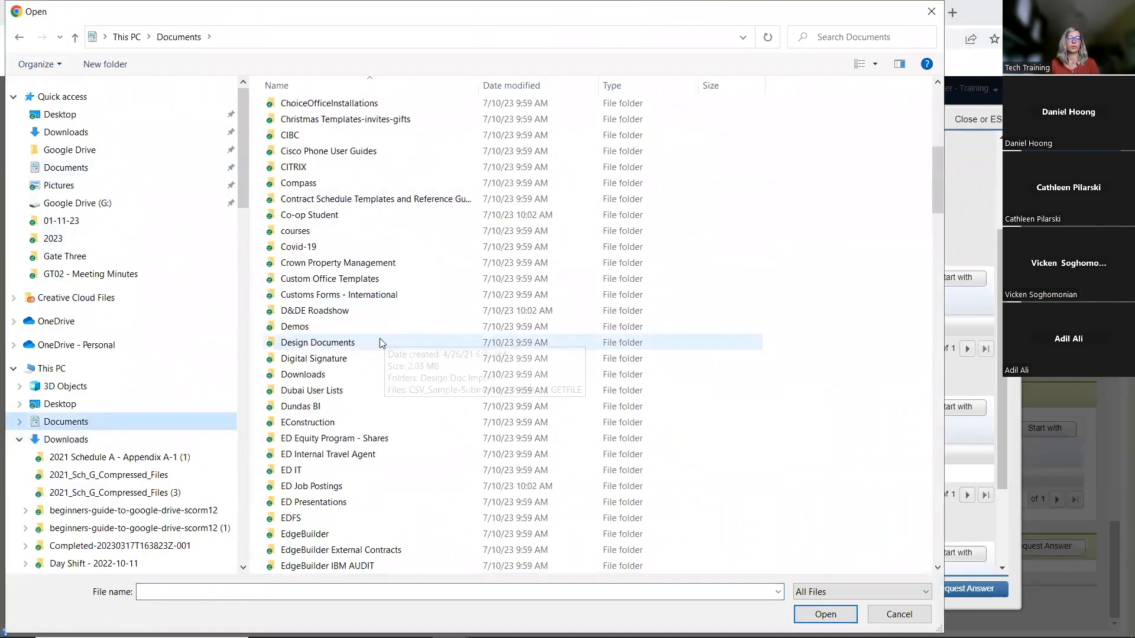
left_click(301, 263)
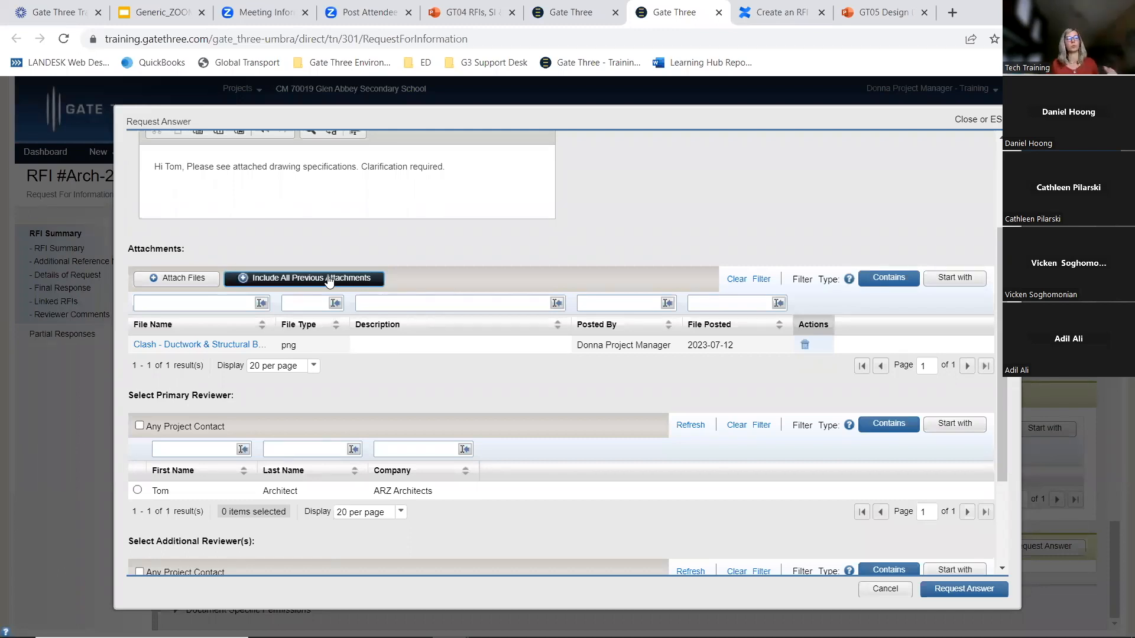
left_click(329, 279)
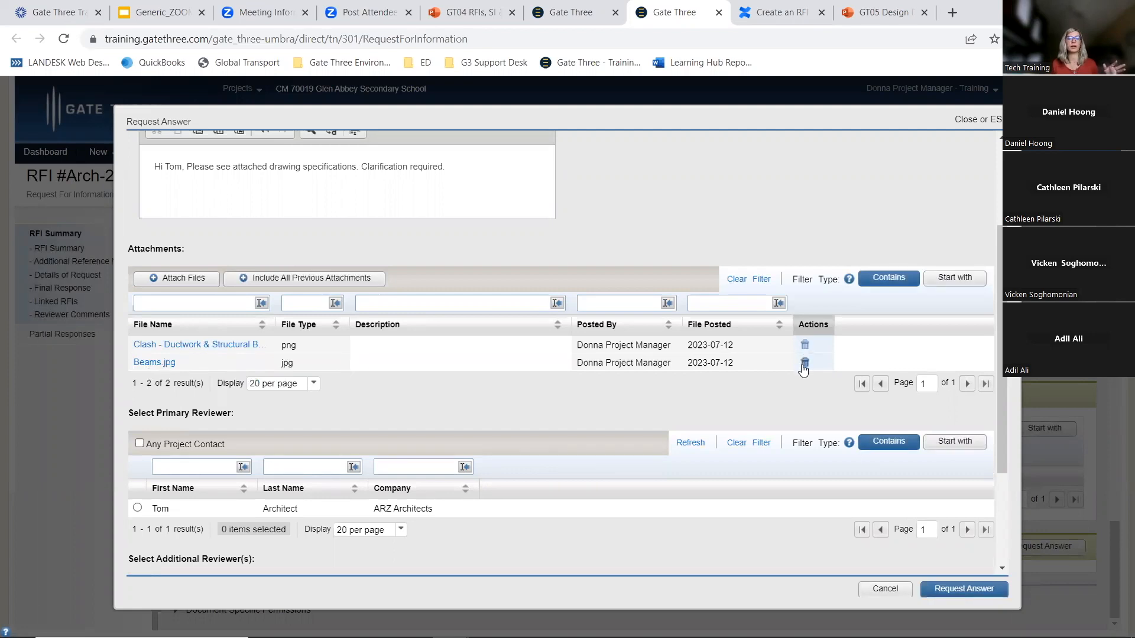
Select the ARZ Architects architect as the primary reviewer
scroll(229, 408, "down", 2)
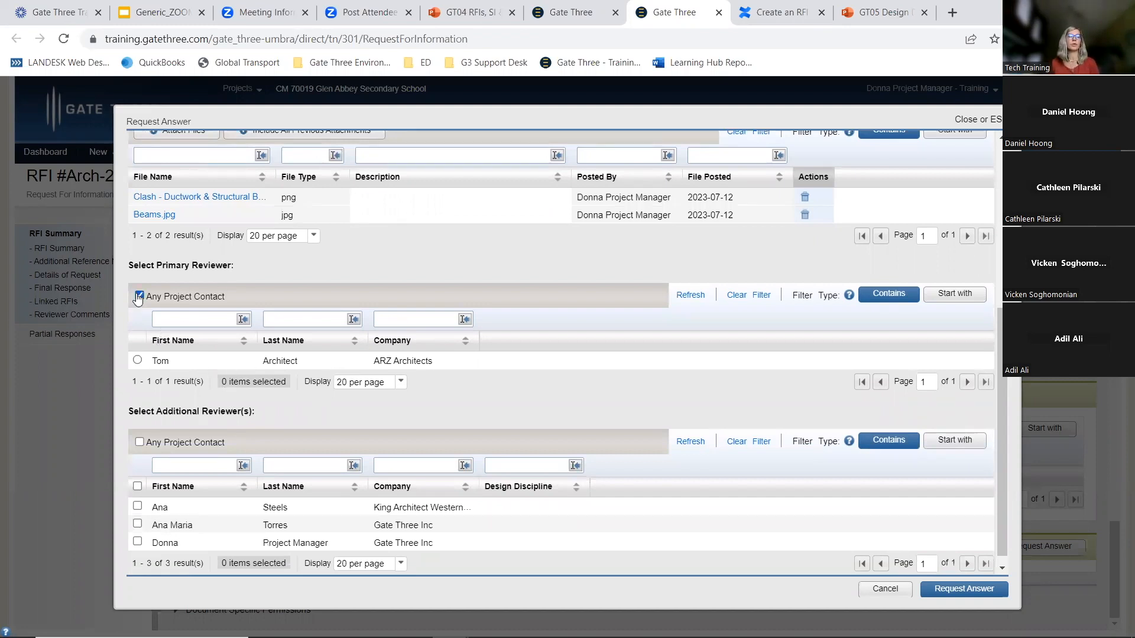
left_click(139, 297)
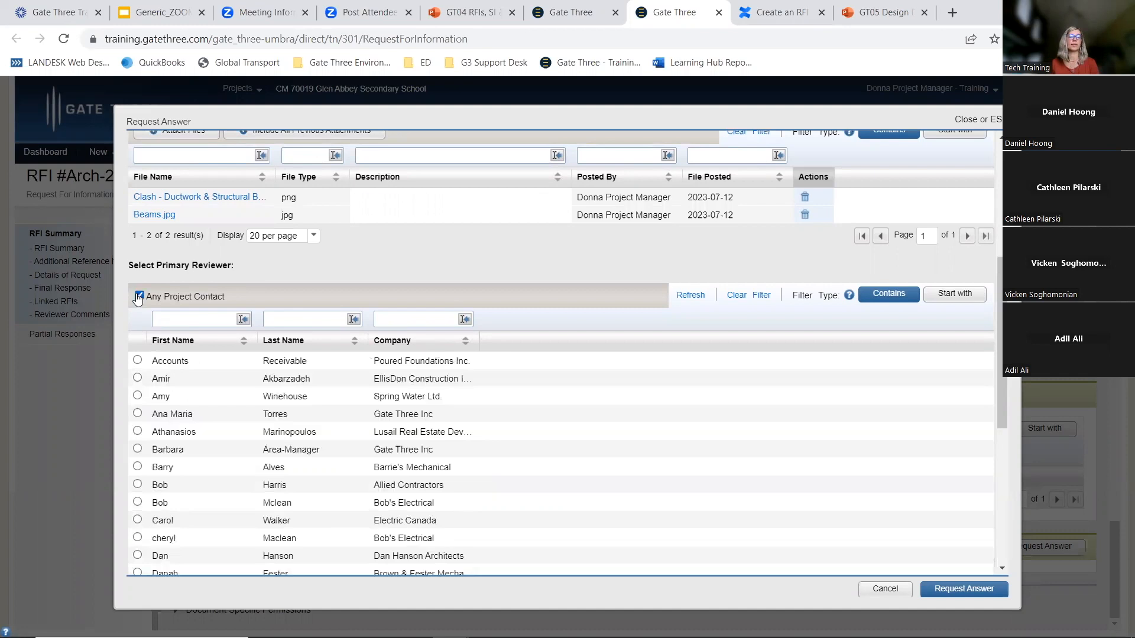
left_click(139, 297)
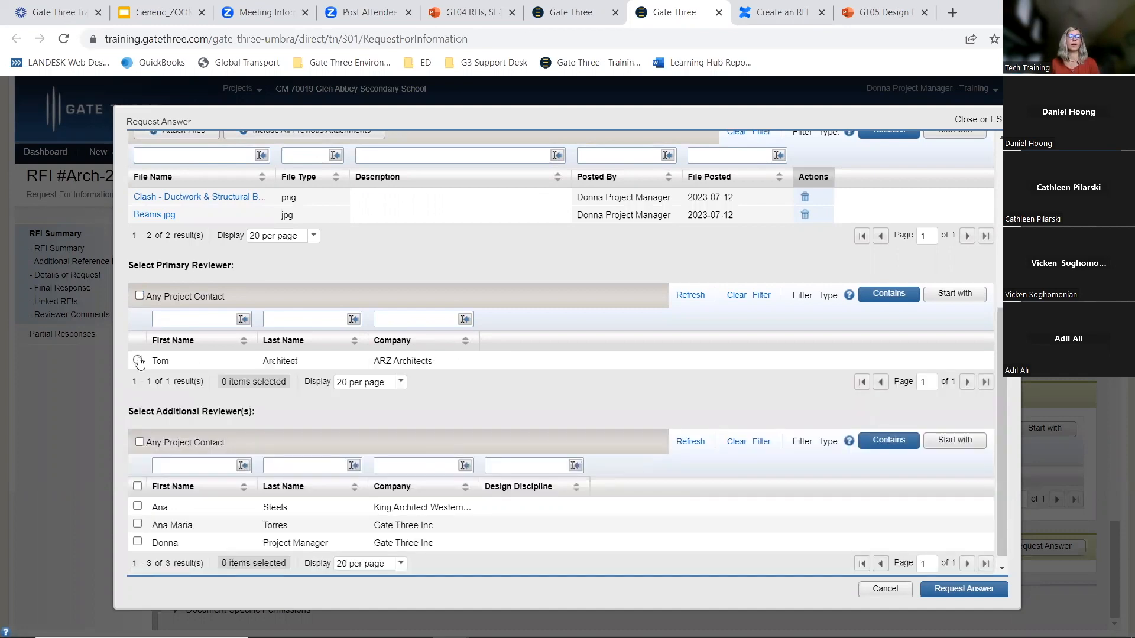
left_click(138, 361)
Widen additional reviewers to any project contact, filter first names, and select the Gate Three Inc architectural reviewer
scroll(236, 372, "down", 1)
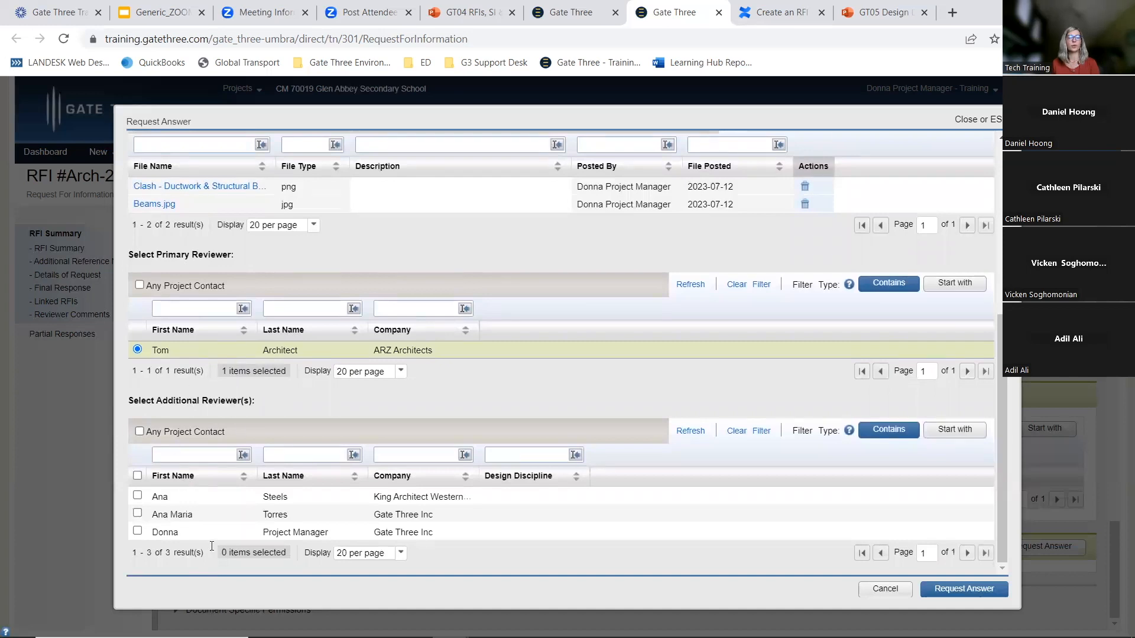
left_click(140, 434)
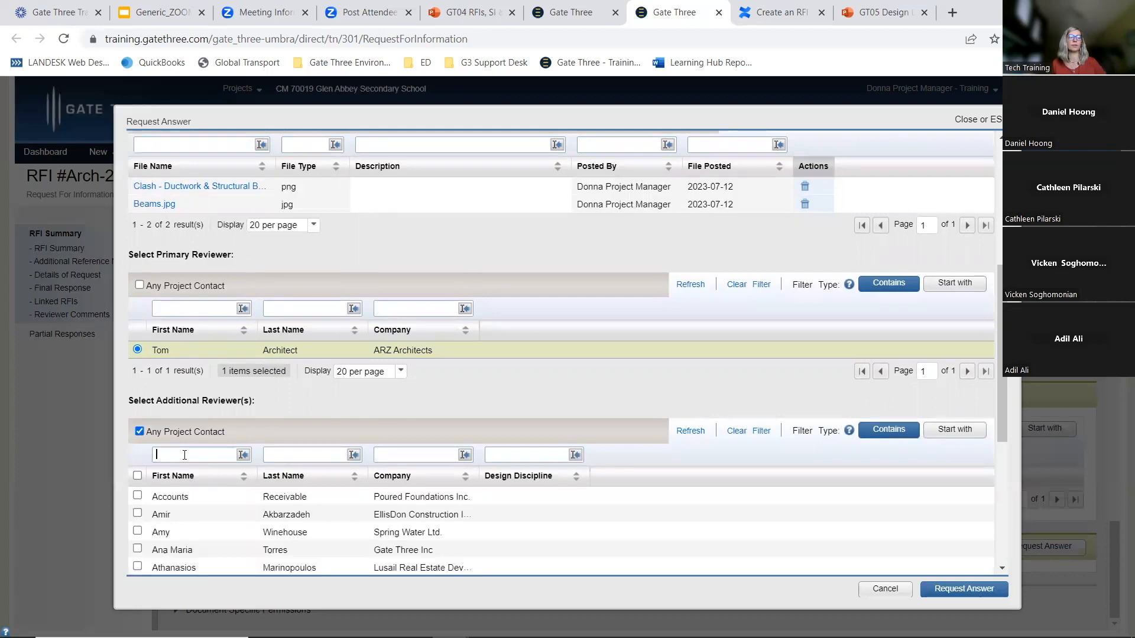
left_click(185, 455)
type("sus")
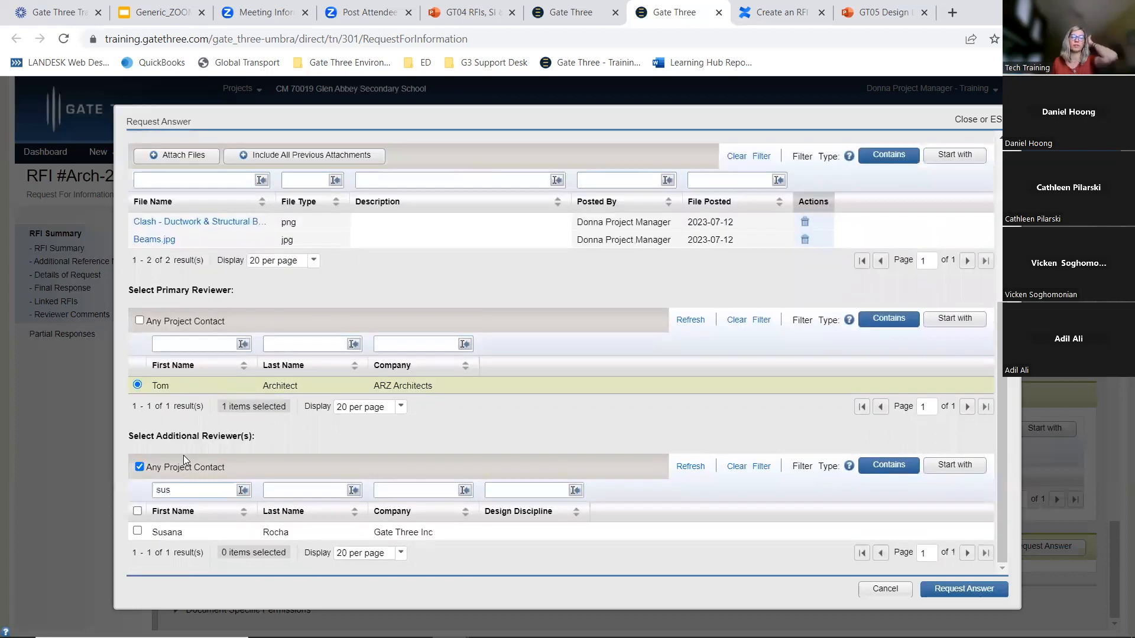
left_click(137, 530)
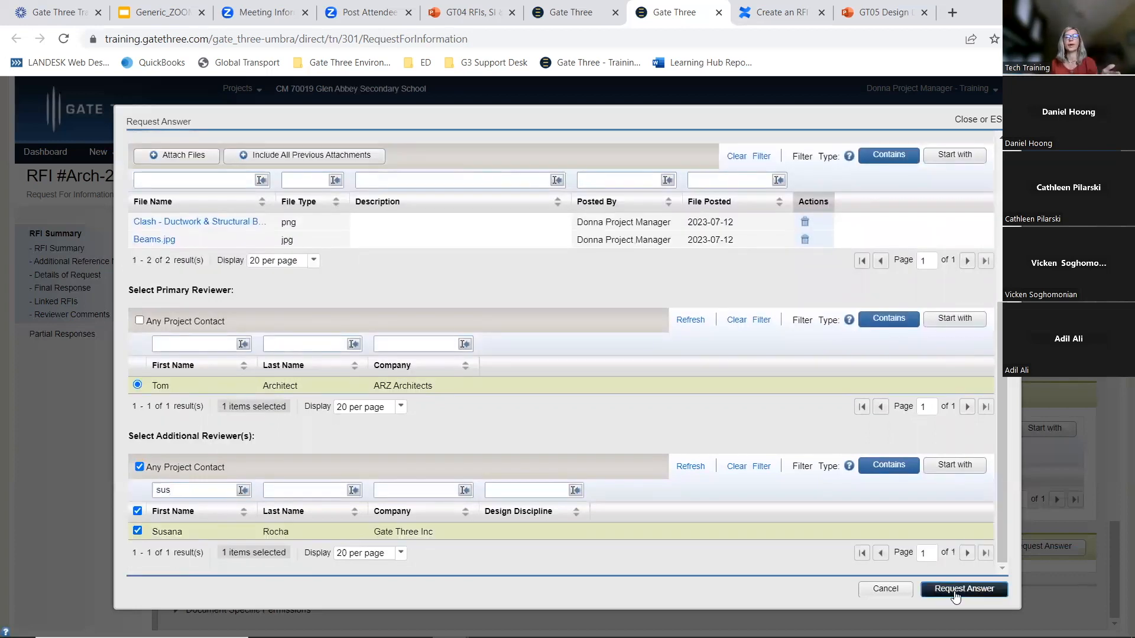
Submit the answer request to the selected primary and additional reviewers
left_click(956, 590)
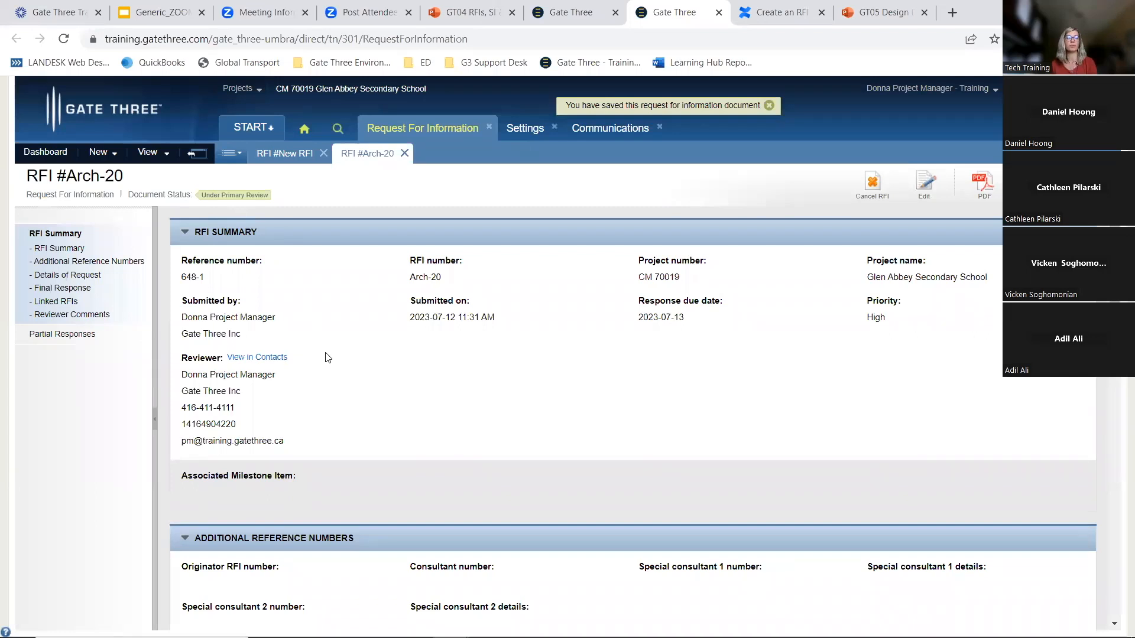
scroll(326, 357, "down", 10)
scroll(326, 358, "down", 15)
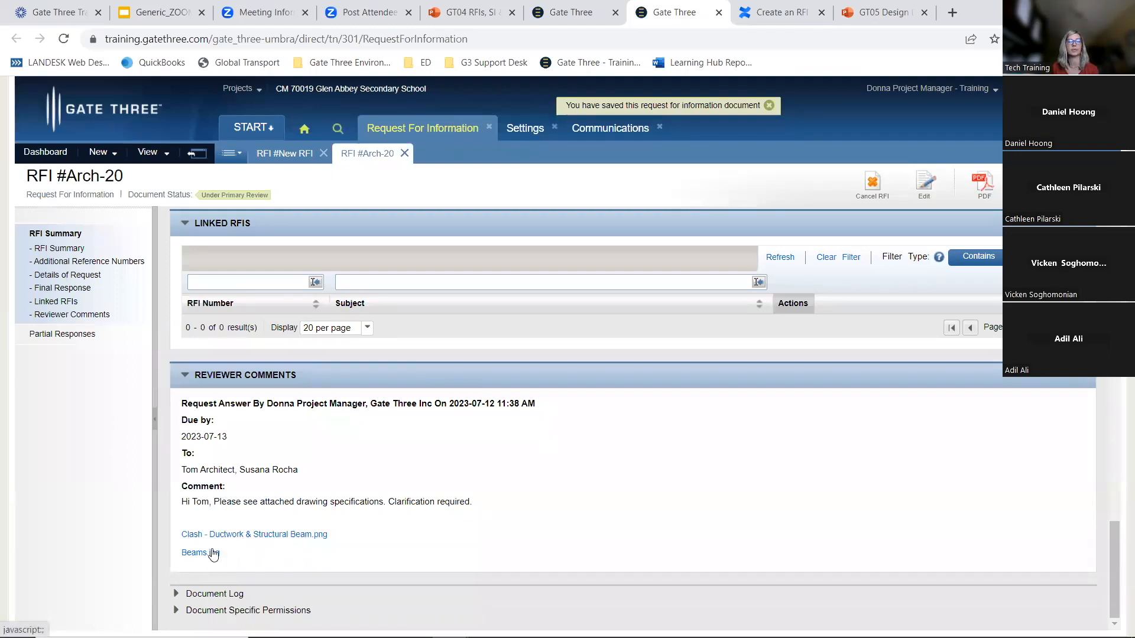
Open the Communications Message Archive and examine the primary review email sent to the architect
left_click(609, 129)
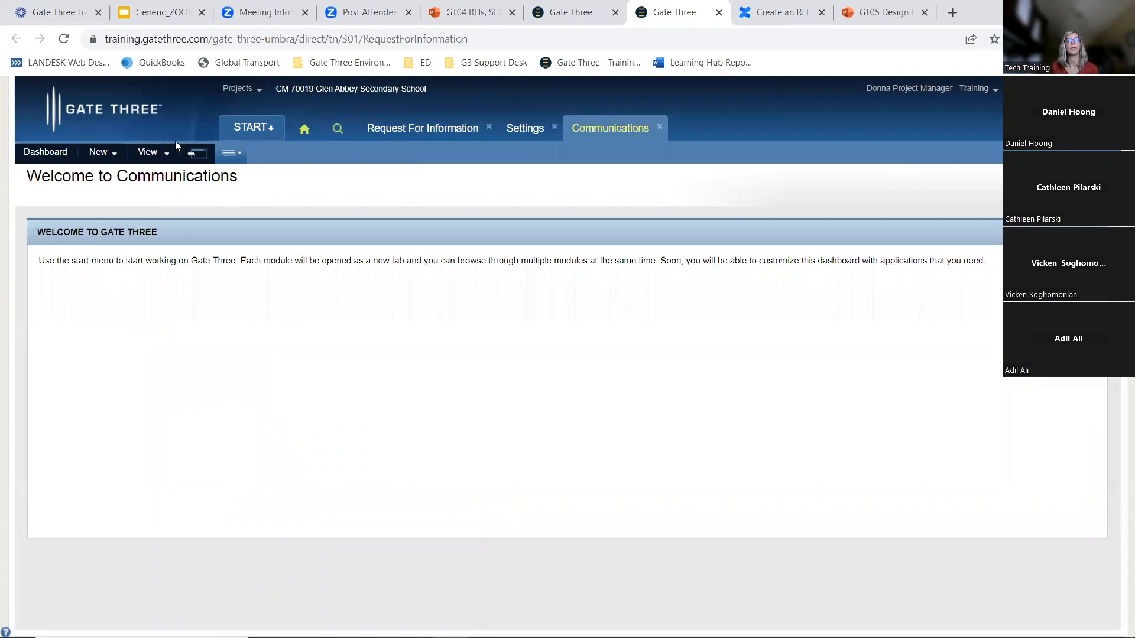
left_click(163, 152)
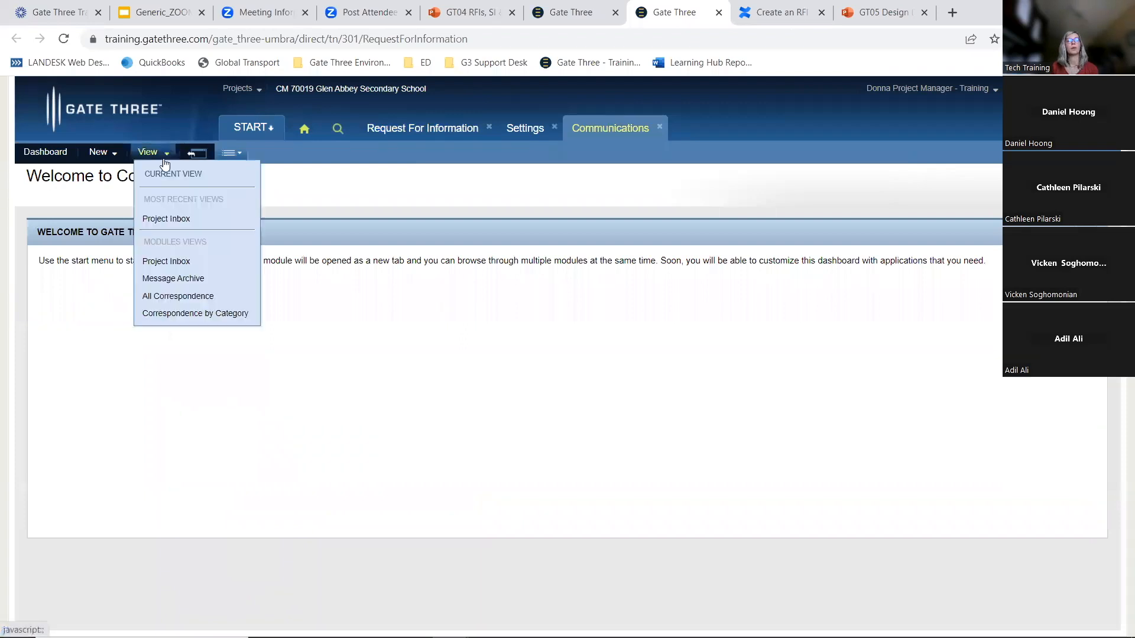
left_click(202, 279)
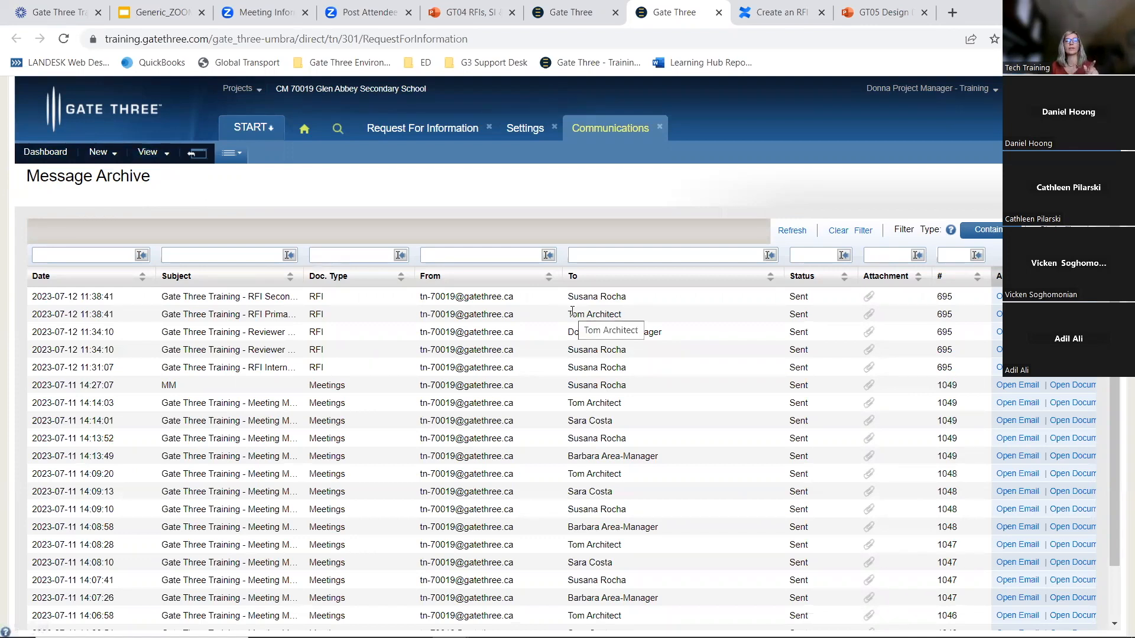
left_click_drag(577, 314, 638, 308)
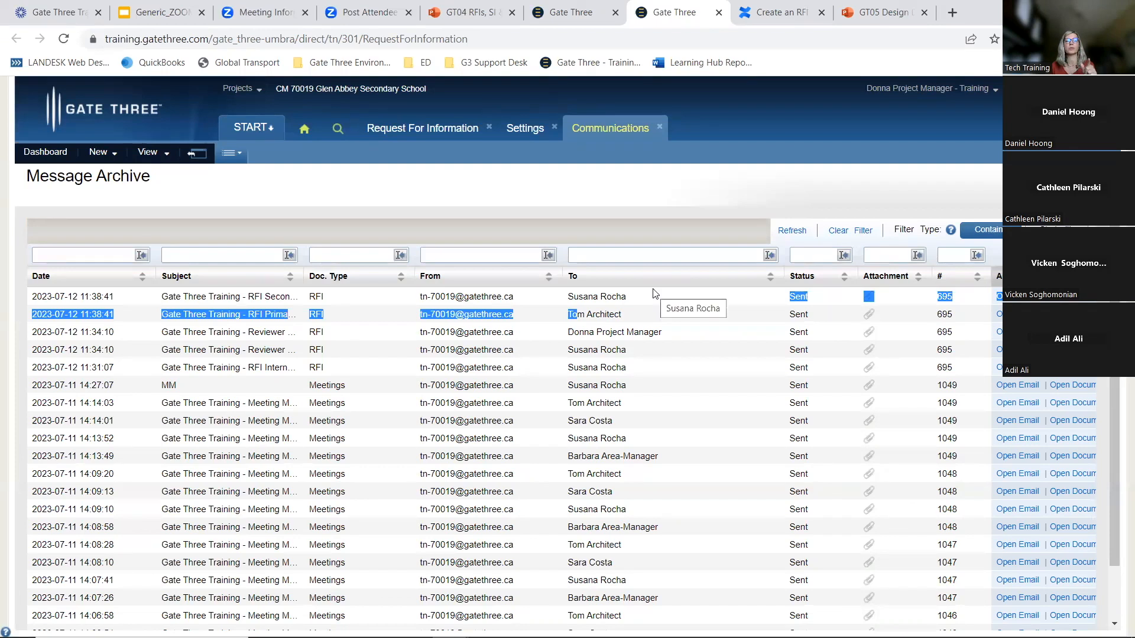
left_click(1015, 315)
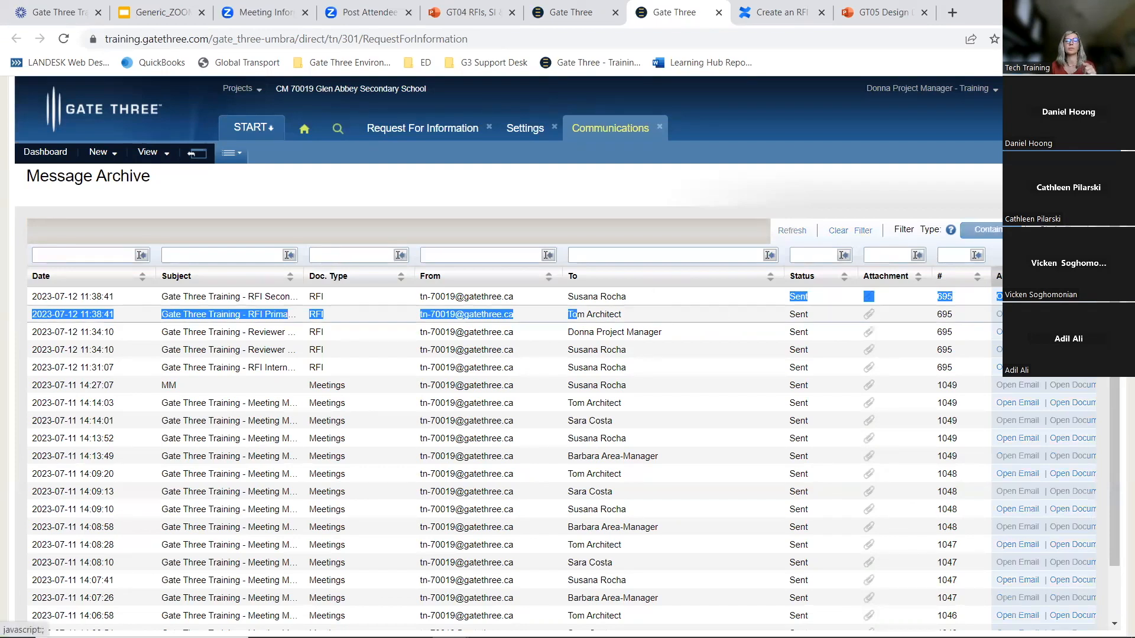
scroll(145, 496, "down", 4)
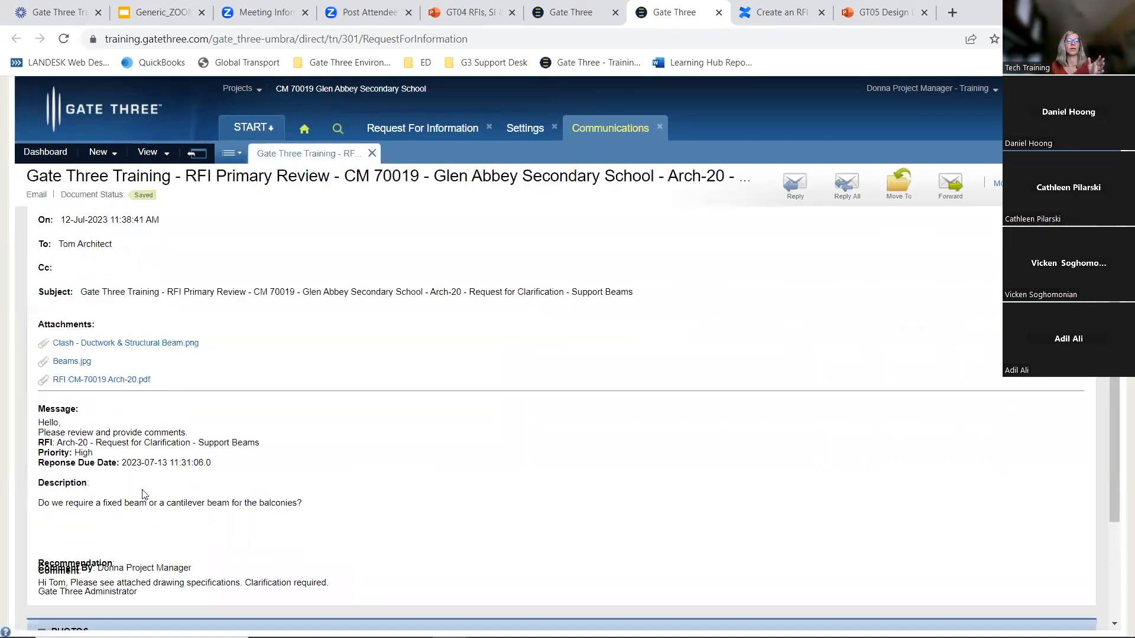
left_click(197, 154)
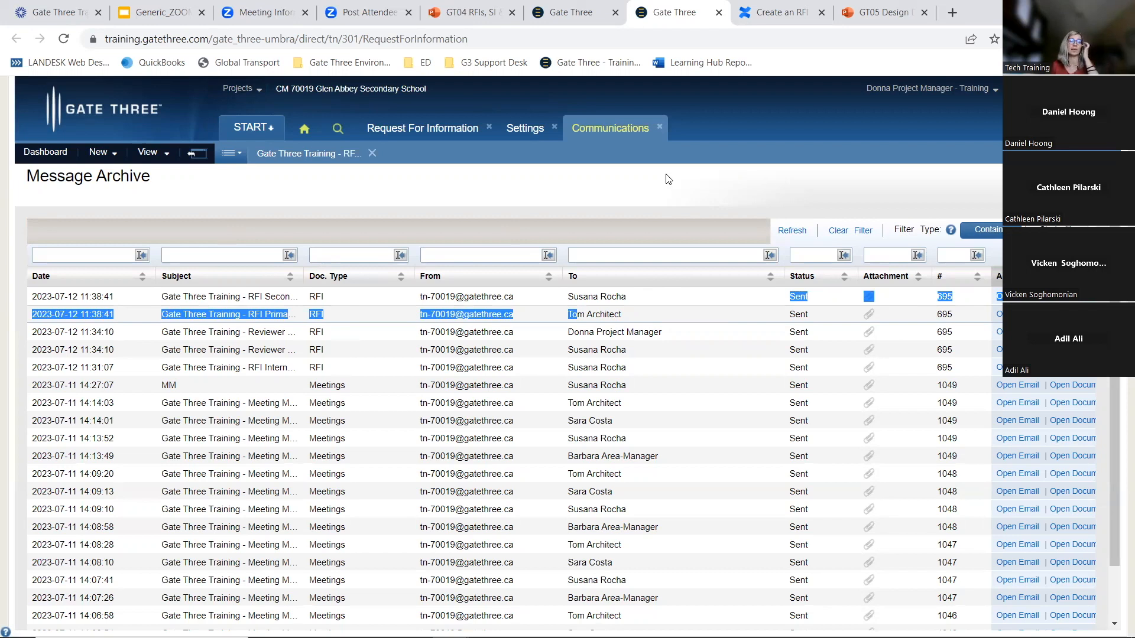
Edit the RFI and choose the ARZ Architects architect as the contact the primary response is given on behalf of
left_click(468, 131)
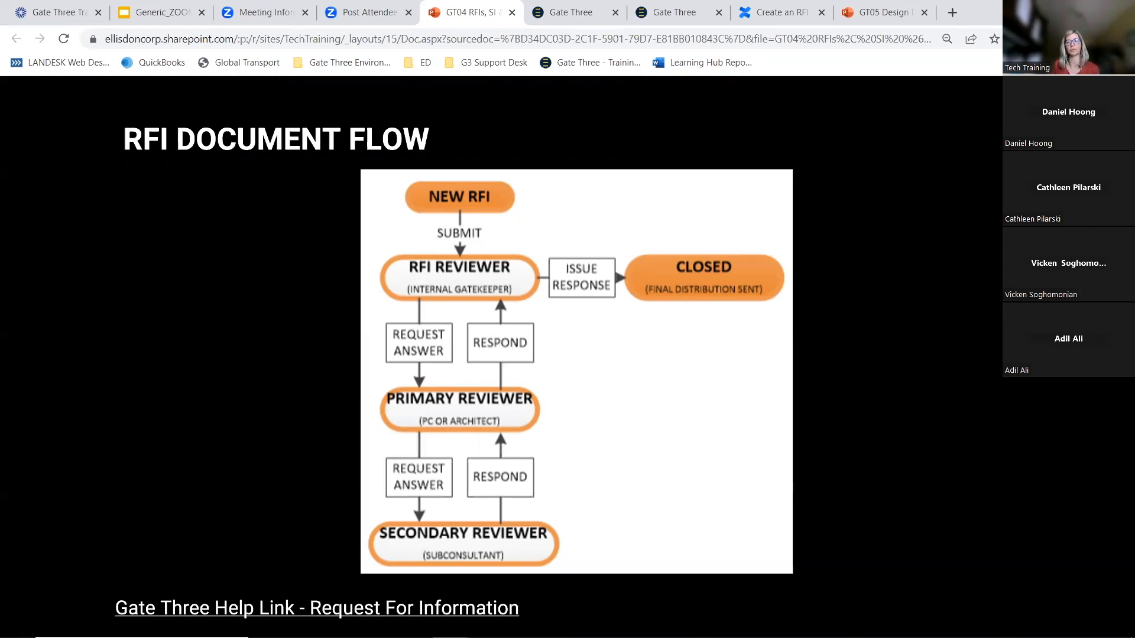
left_click(674, 12)
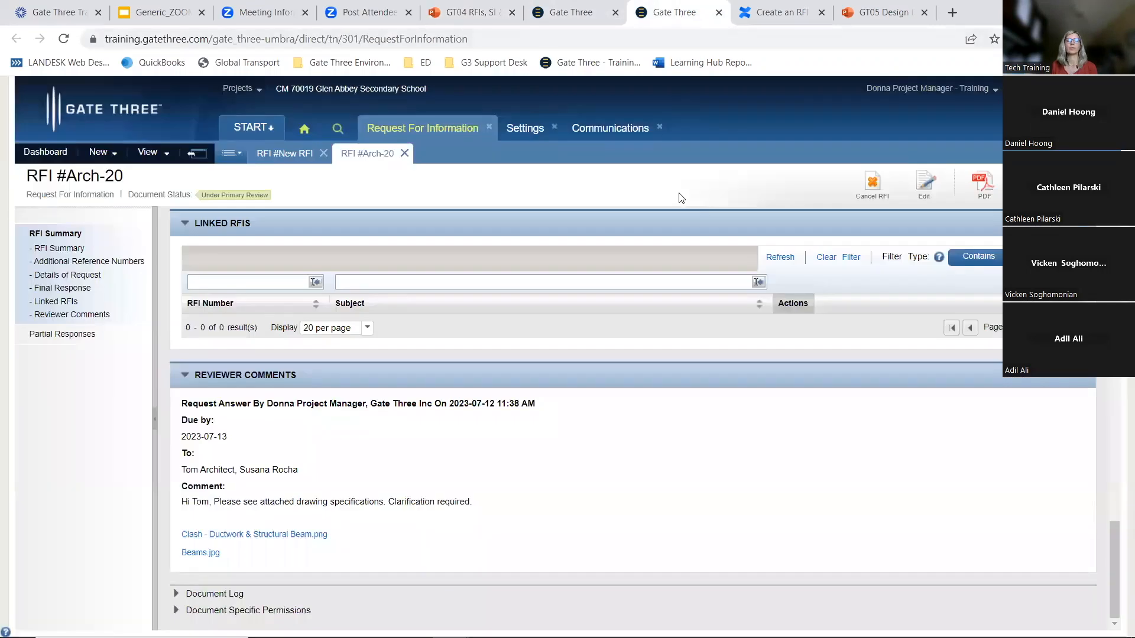
left_click(926, 182)
scroll(861, 224, "down", 15)
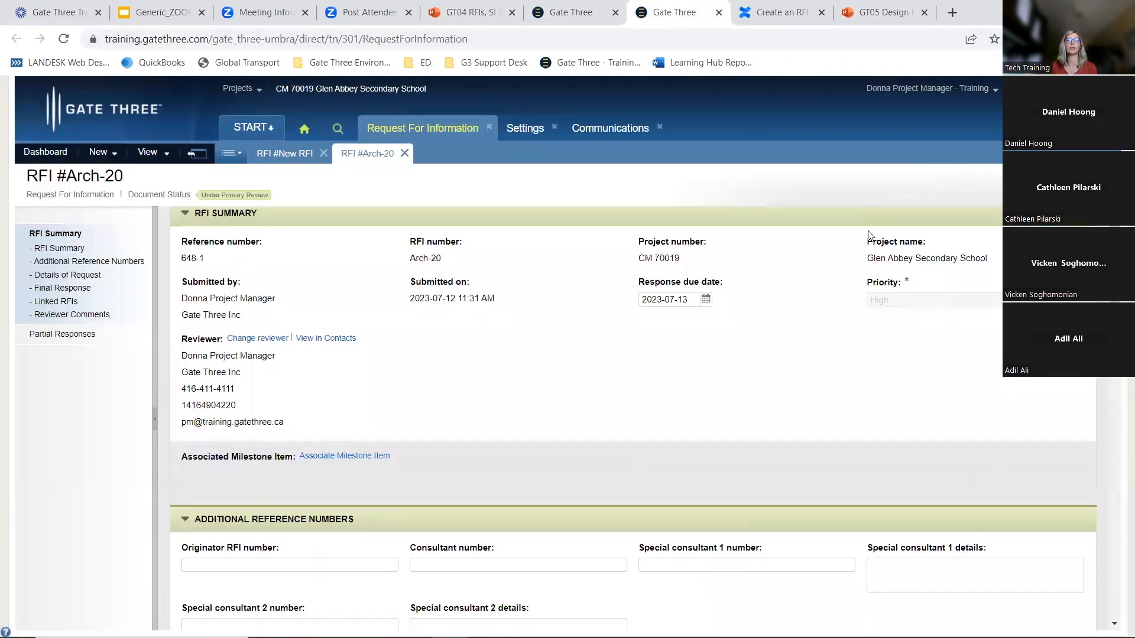
scroll(863, 249, "down", 8)
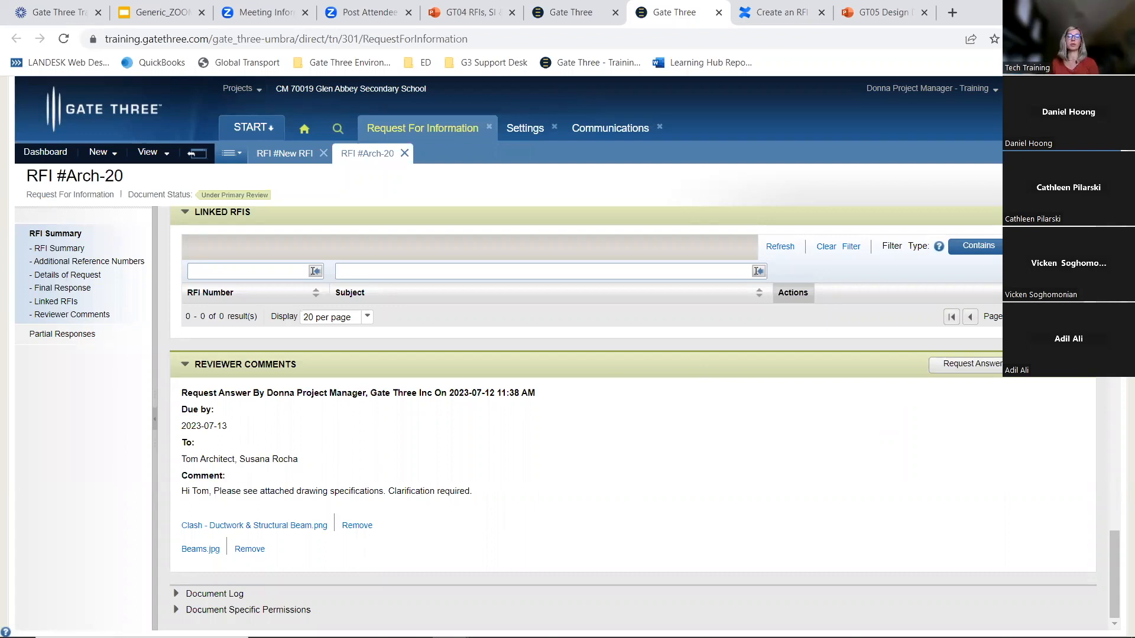
scroll(272, 444, "down", 3)
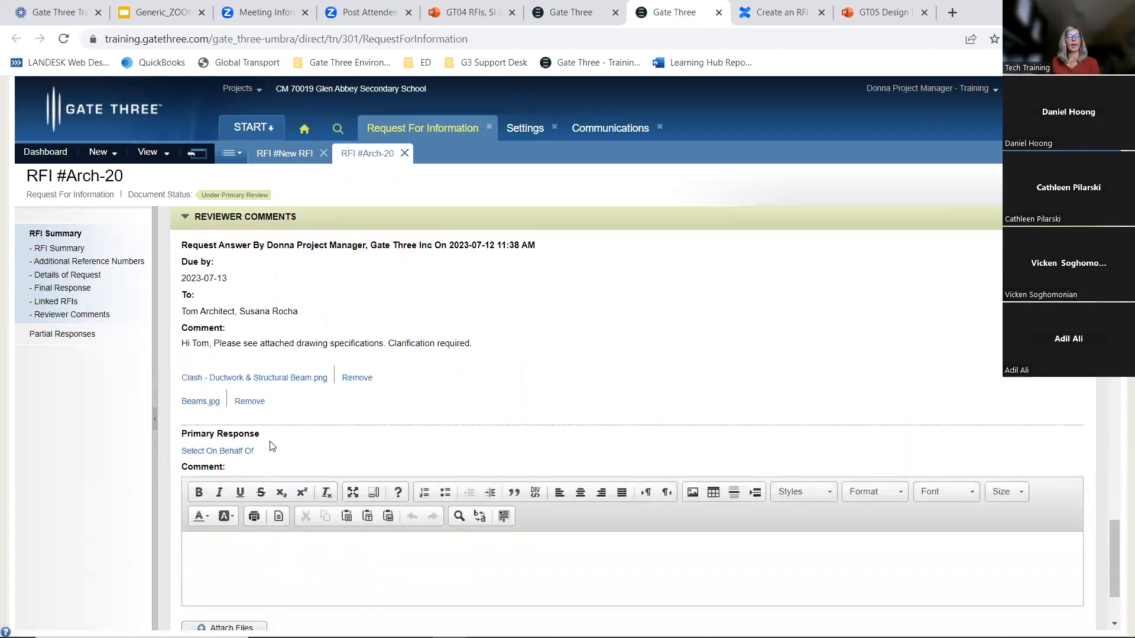
left_click(234, 451)
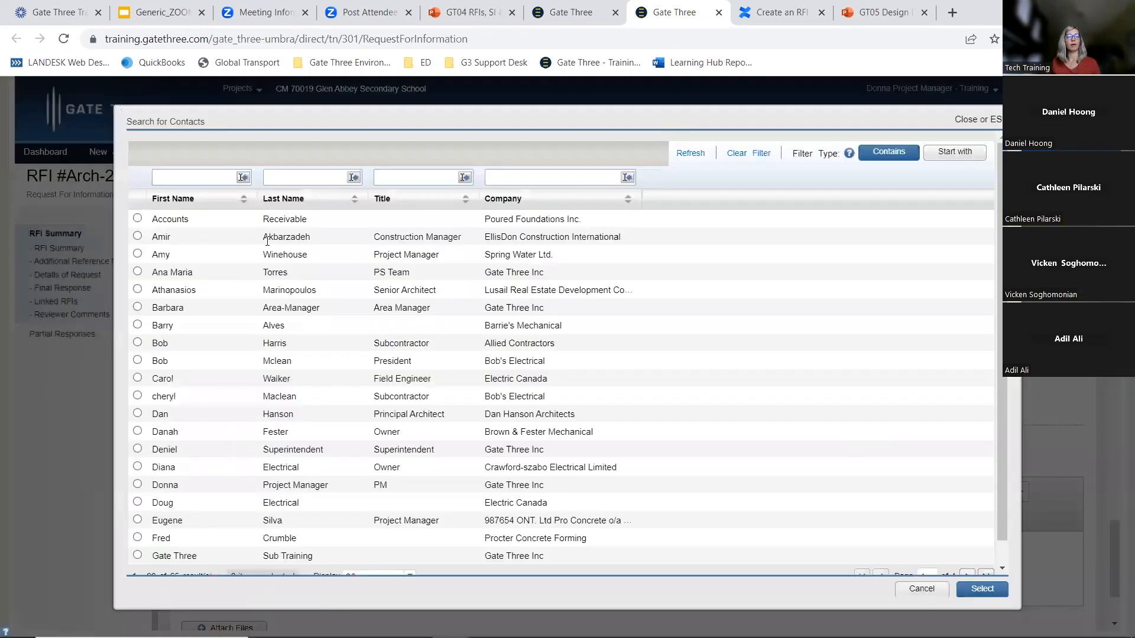
left_click(215, 179)
type("tom")
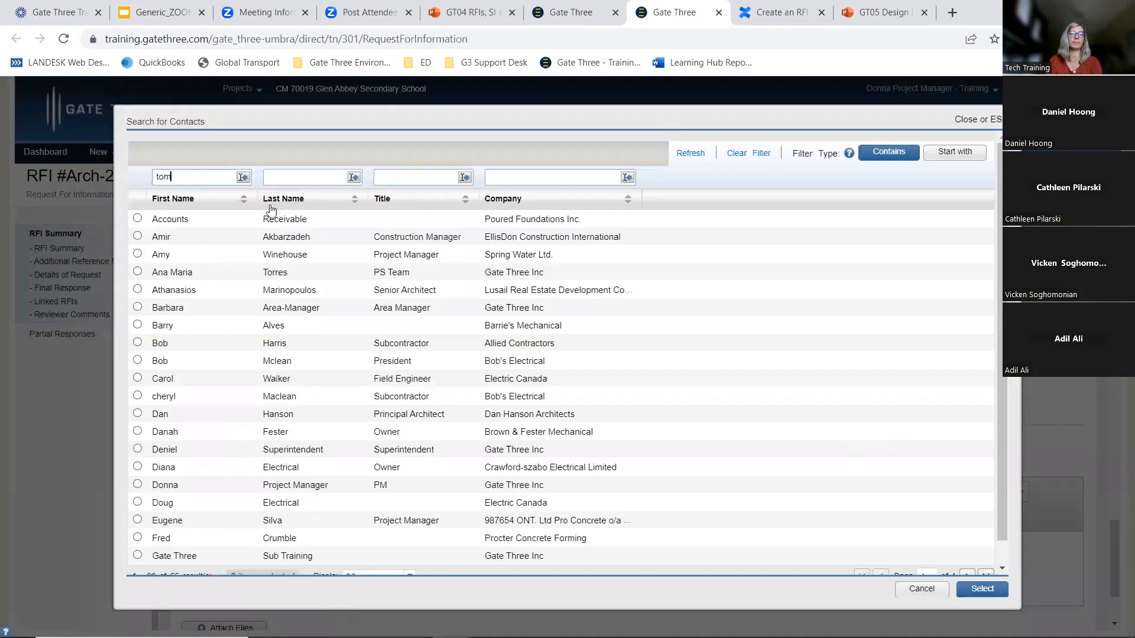
key("Return")
left_click(978, 589)
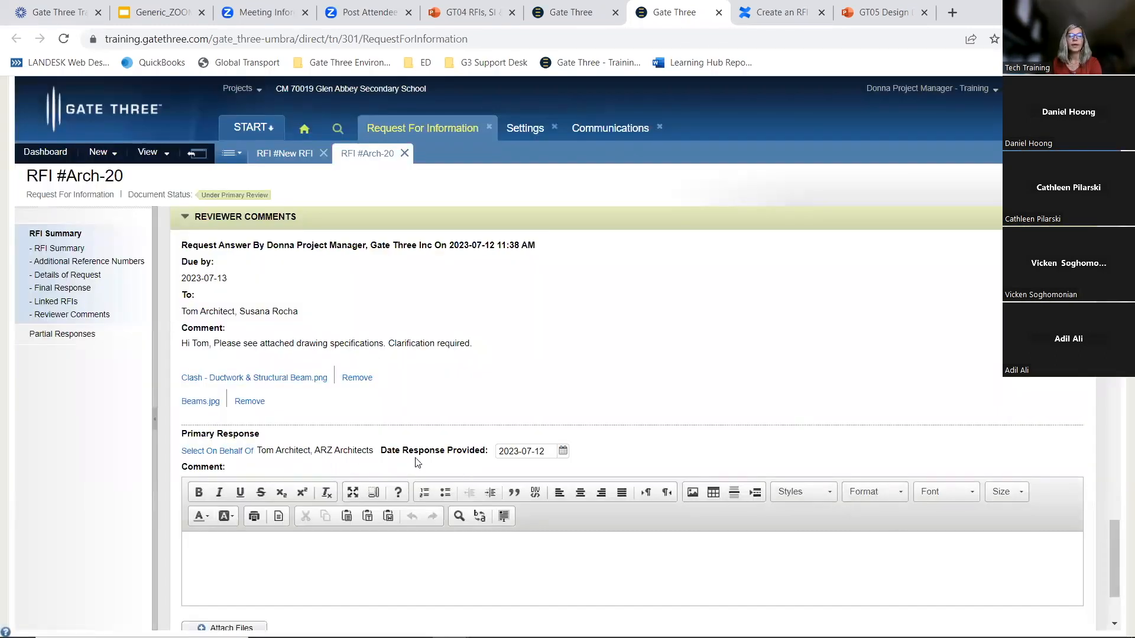
Set the response date to 2023-07-12 and paste a comment referring to the attached scanned email with the correct specifications
left_click(563, 451)
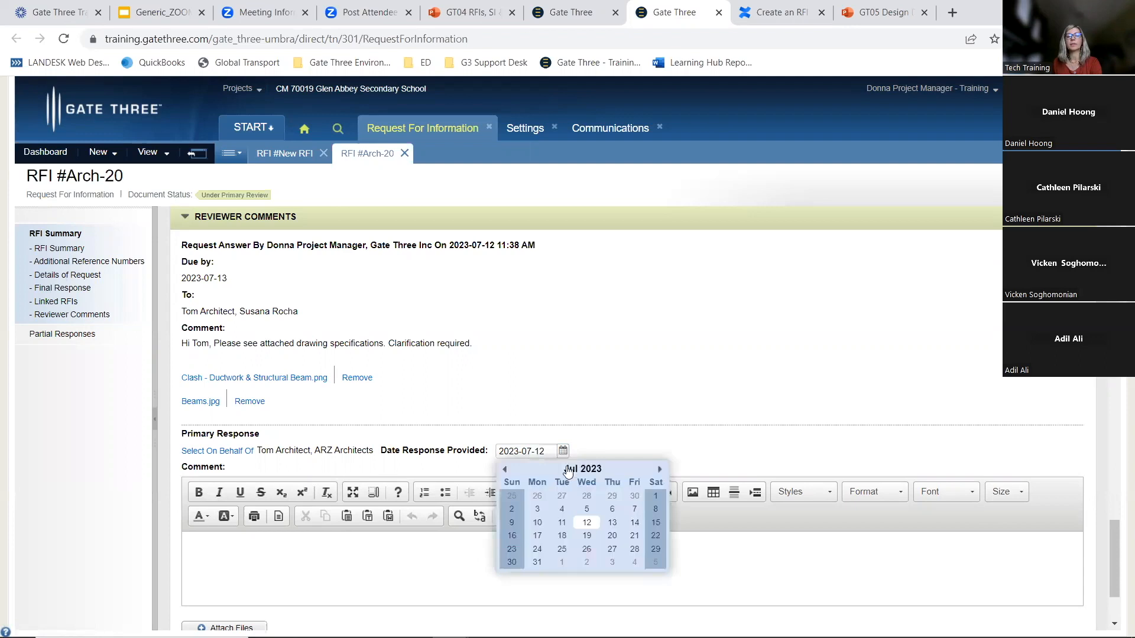
left_click(583, 526)
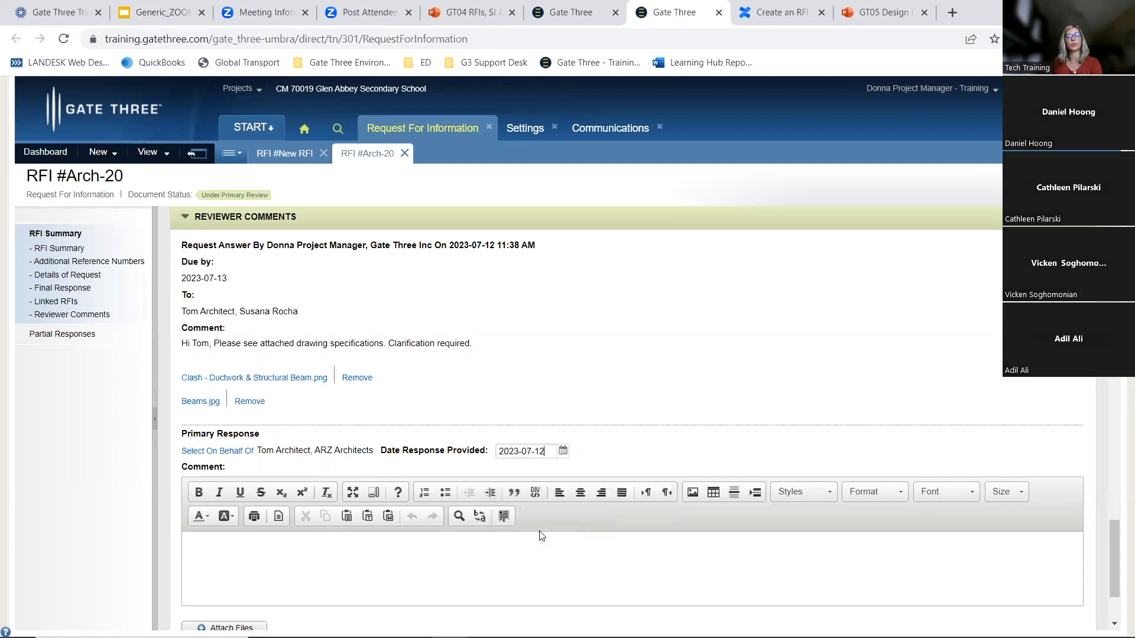
left_click(239, 539)
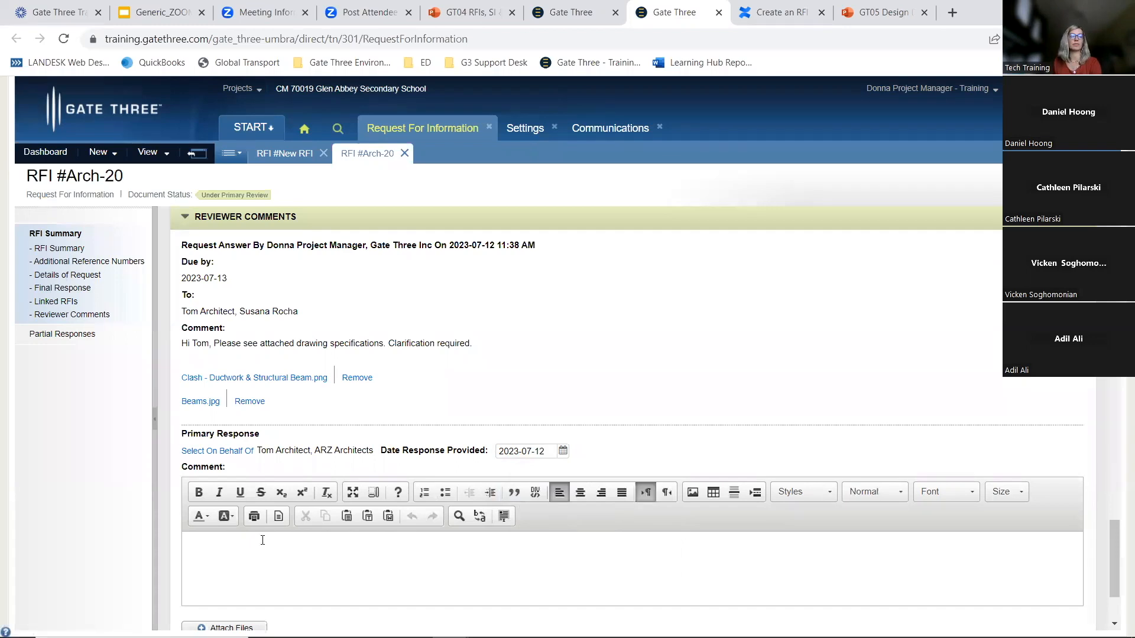
type("See attached scanned email from Tom with the correct specifications")
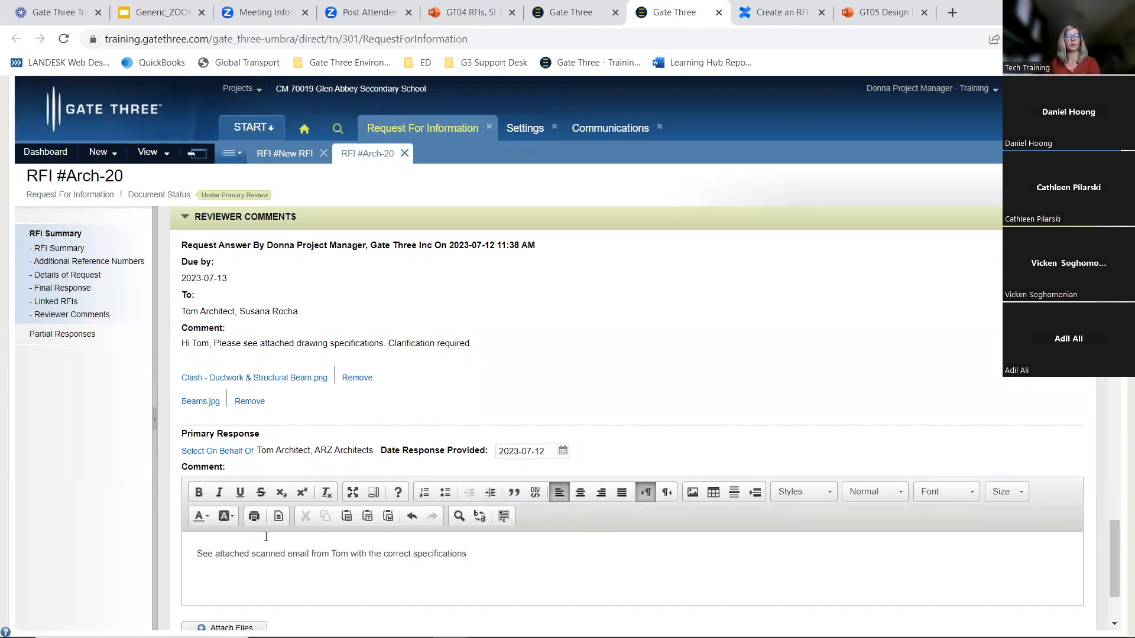
scroll(266, 537, "down", 1)
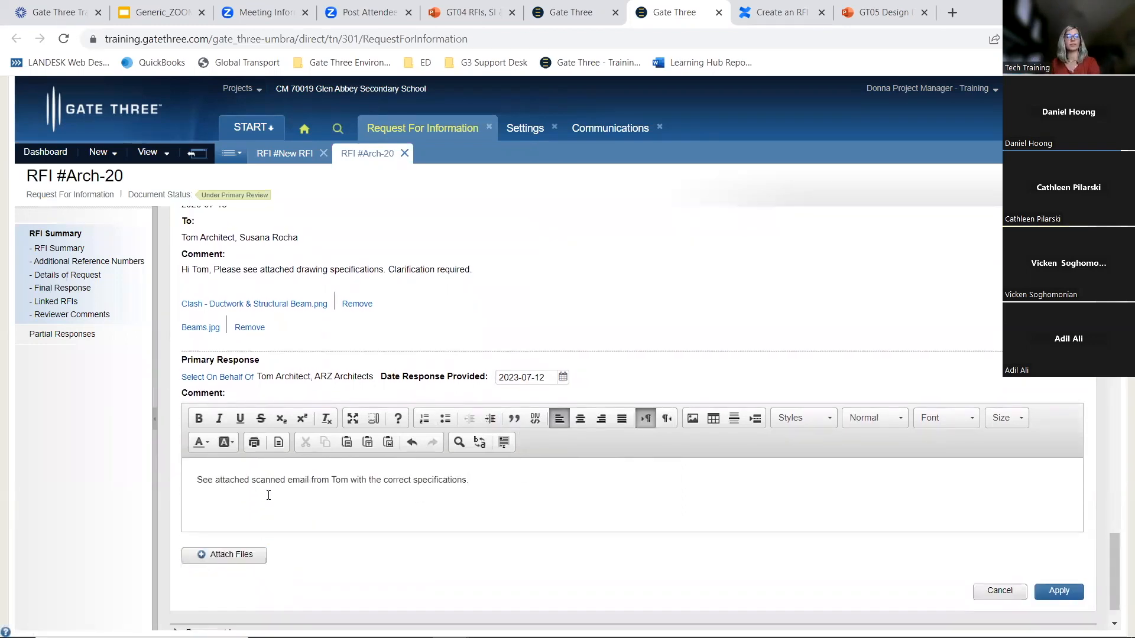
Attach the Beams.jpg file to the primary response
left_click_drag(195, 479, 482, 517)
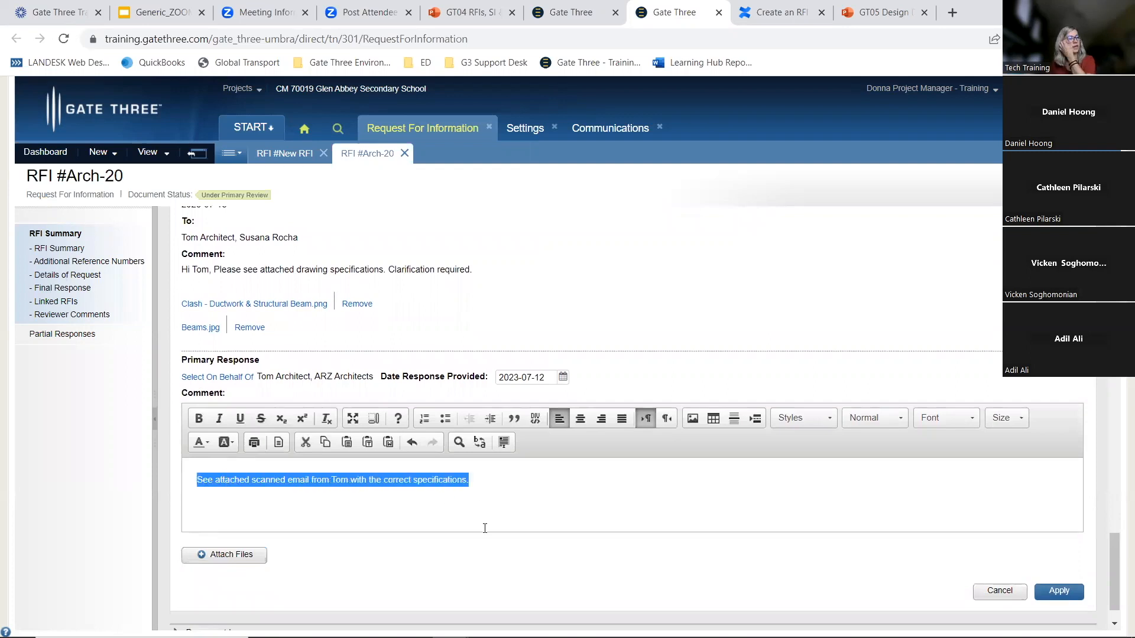
left_click(243, 558)
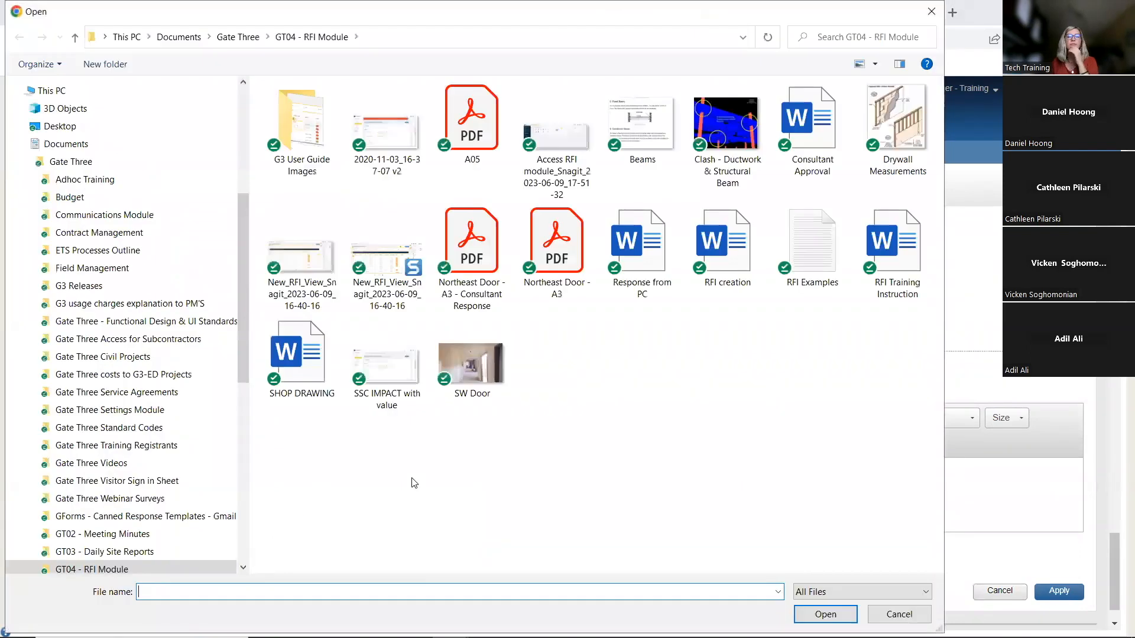
key("Escape")
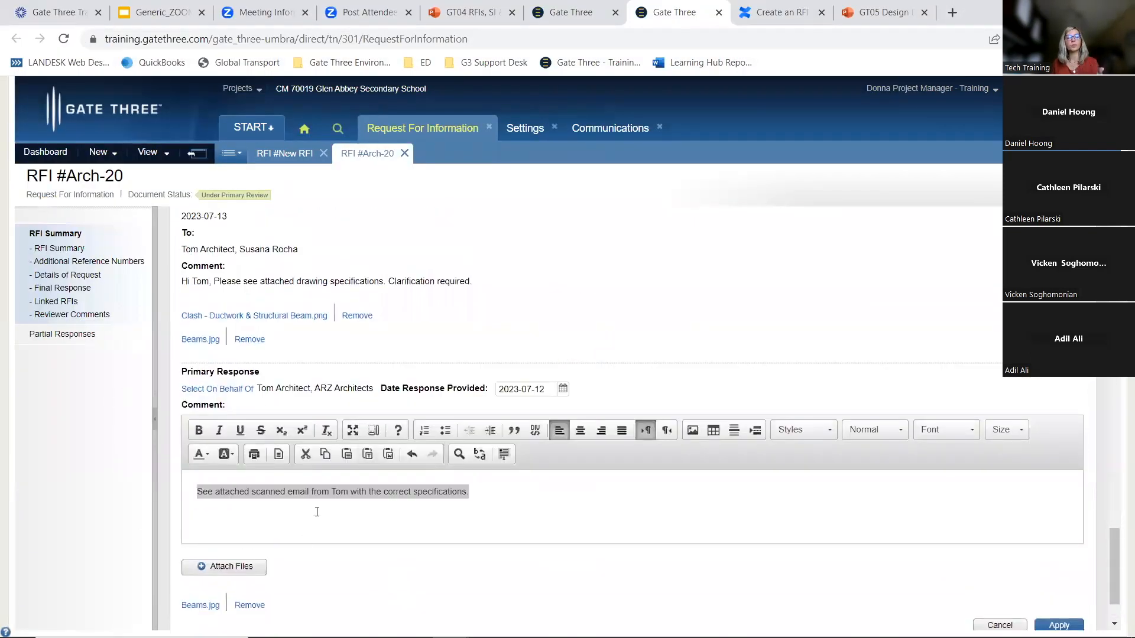
scroll(269, 578, "down", 2)
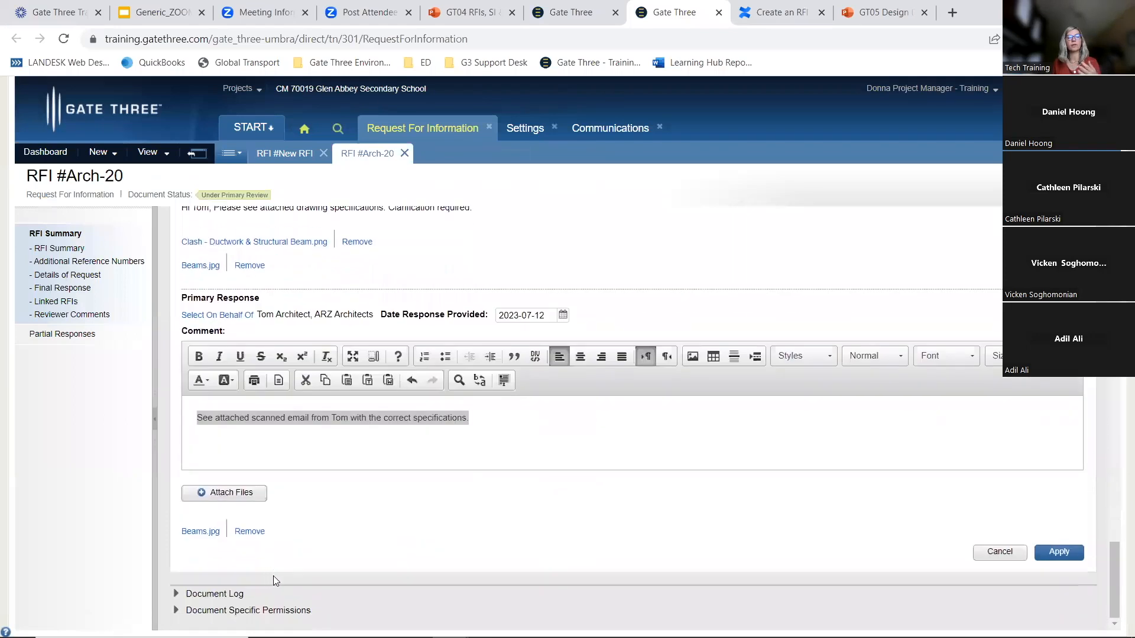
Apply the primary response to the RFI
left_click(1058, 554)
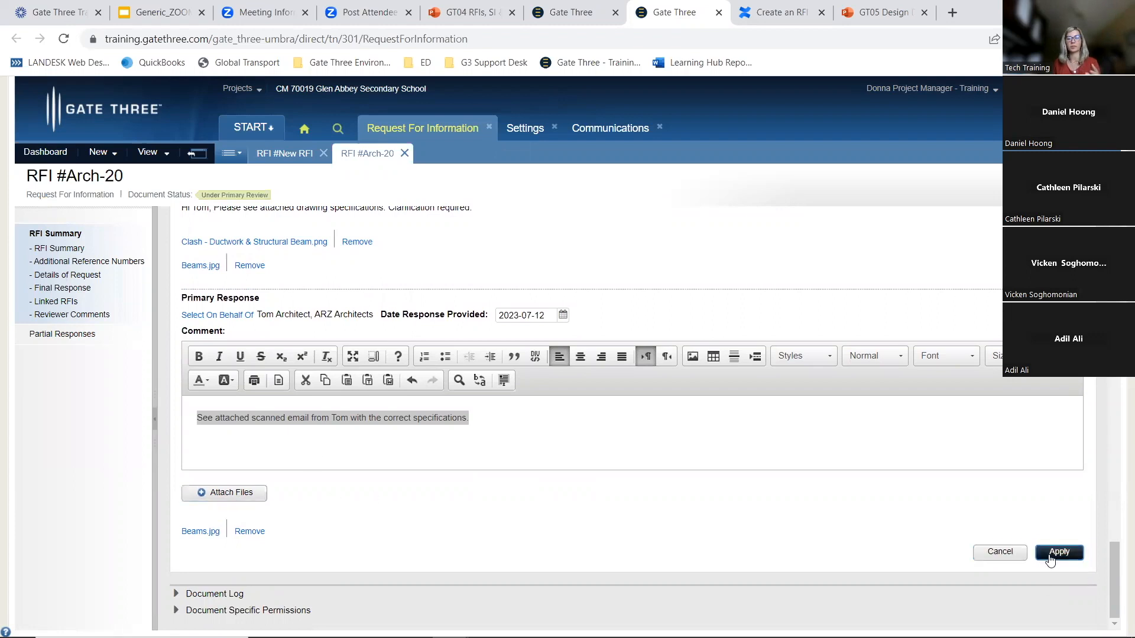
left_click(1050, 558)
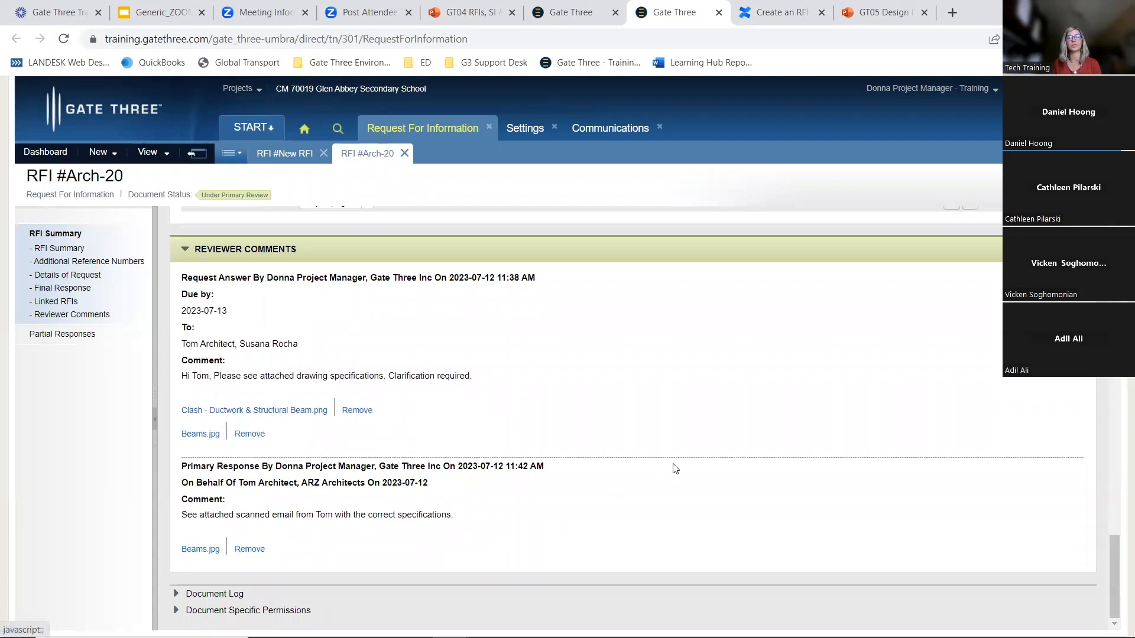
scroll(634, 403, "up", 1)
scroll(634, 402, "up", 10)
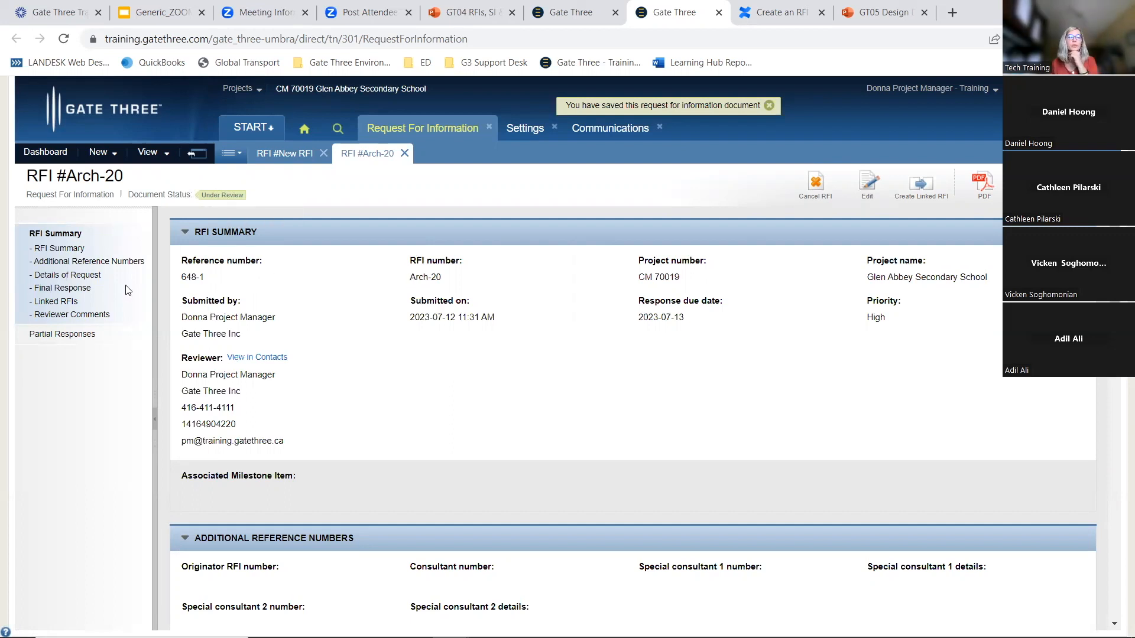
Open the All RFIs list and filter RFI numbers by arch-2
left_click(197, 155)
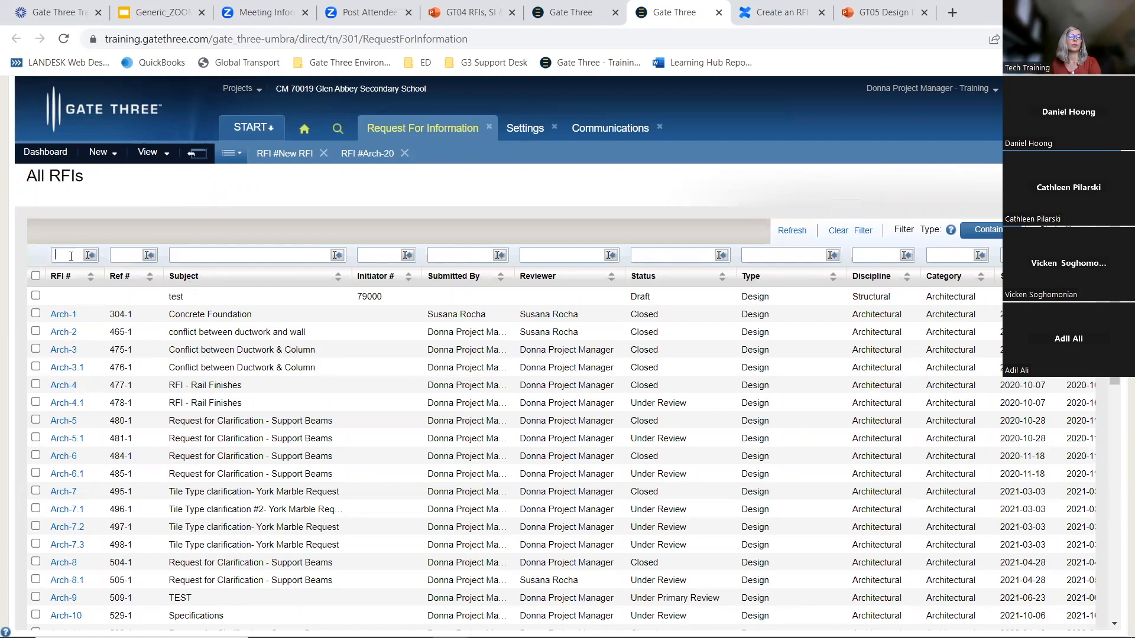
type("arch-2")
key("Return")
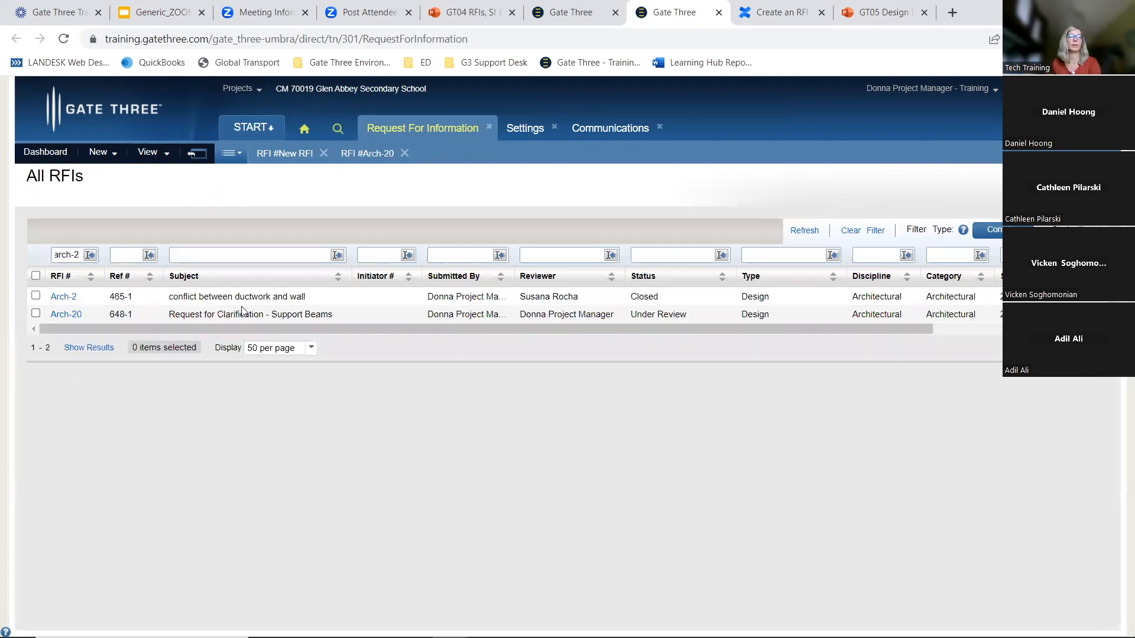
left_click_drag(372, 325, 851, 324)
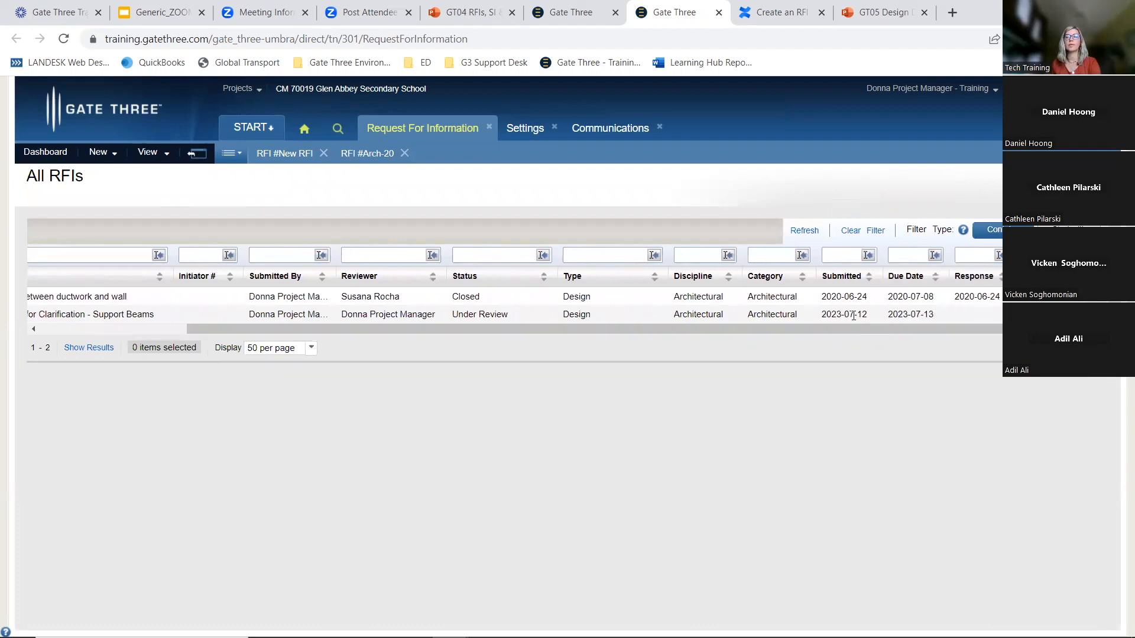
left_click_drag(651, 330, 378, 328)
Clear the RFI number filter and filter the list by reference number 648-1 instead
left_click_drag(81, 255, 2, 265)
key("BackSpace")
left_click(123, 256)
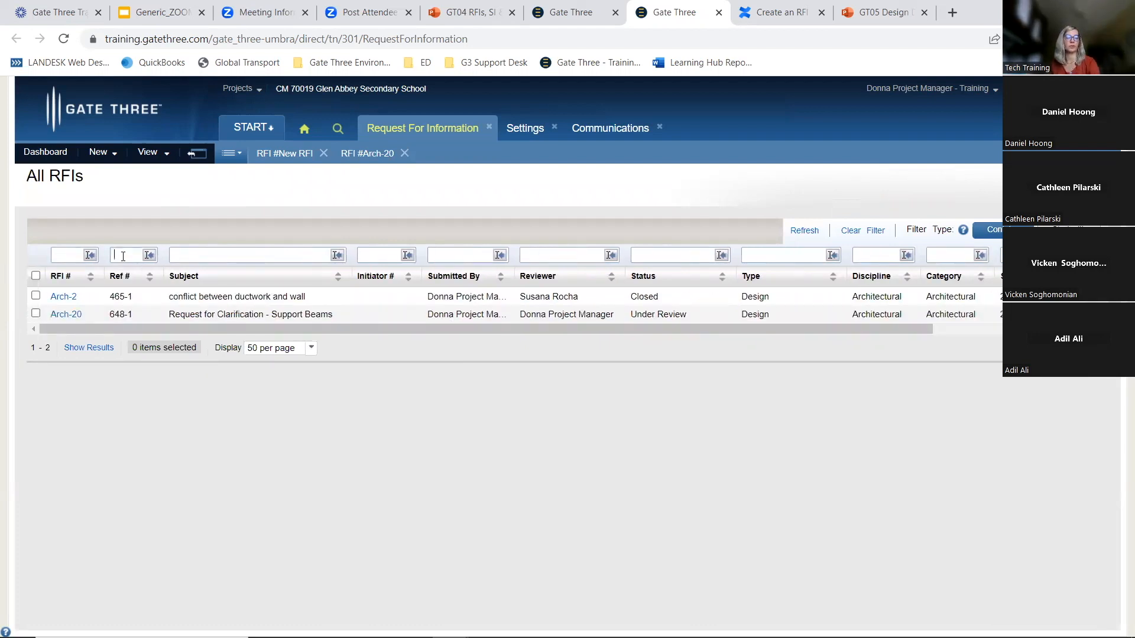
type("648-1")
key("Return")
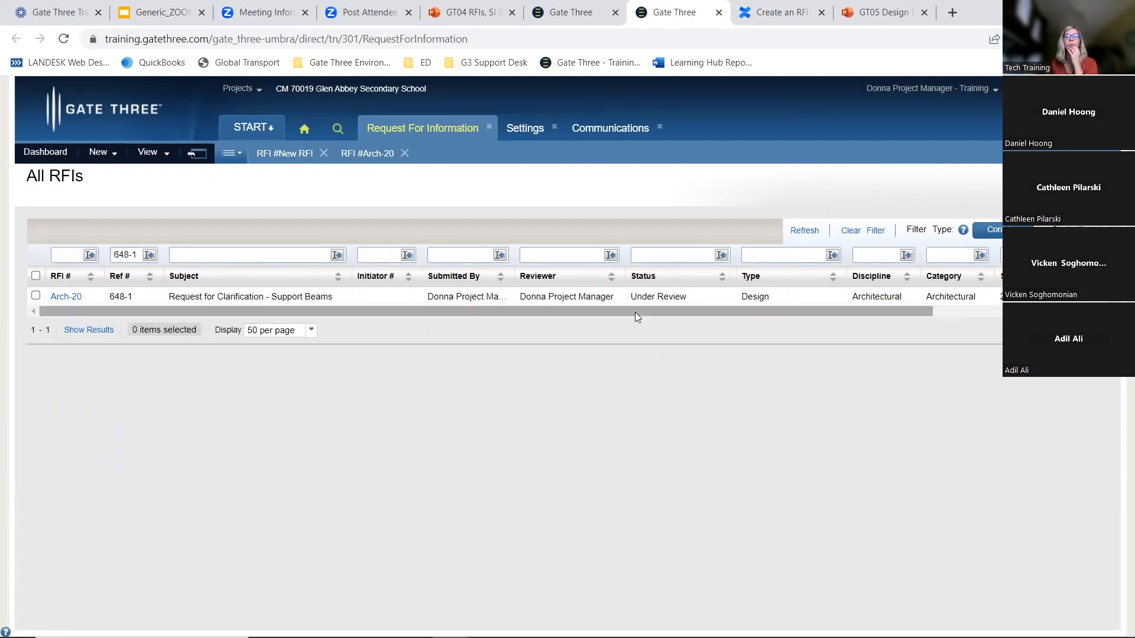
Switch to the RFIs by Stage module view and expand the All stage group
left_click(152, 155)
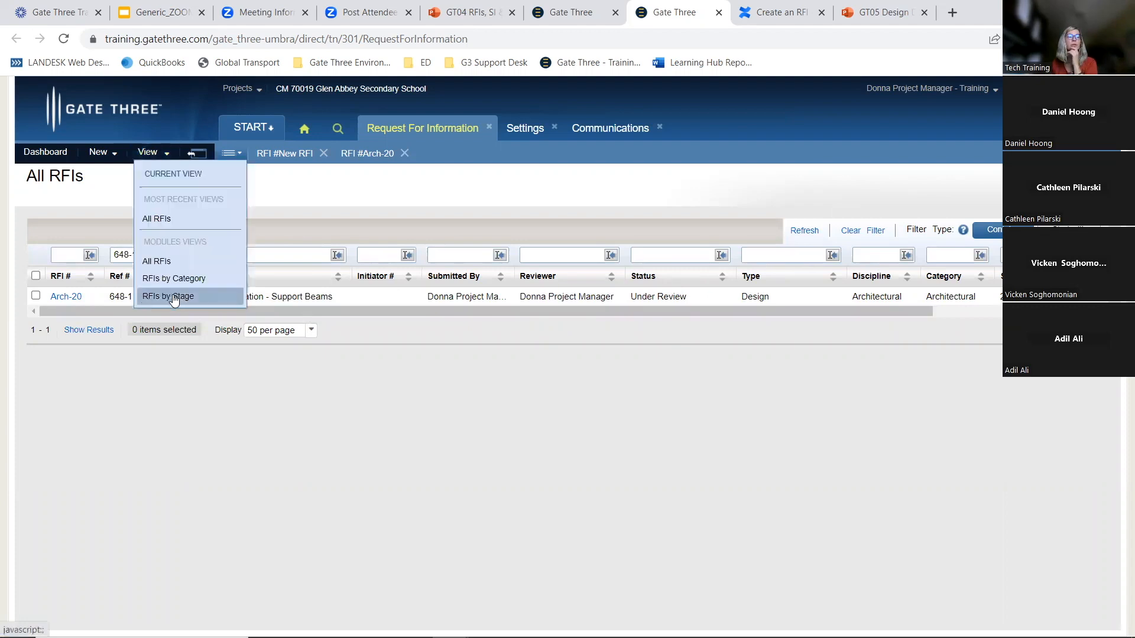
left_click(174, 297)
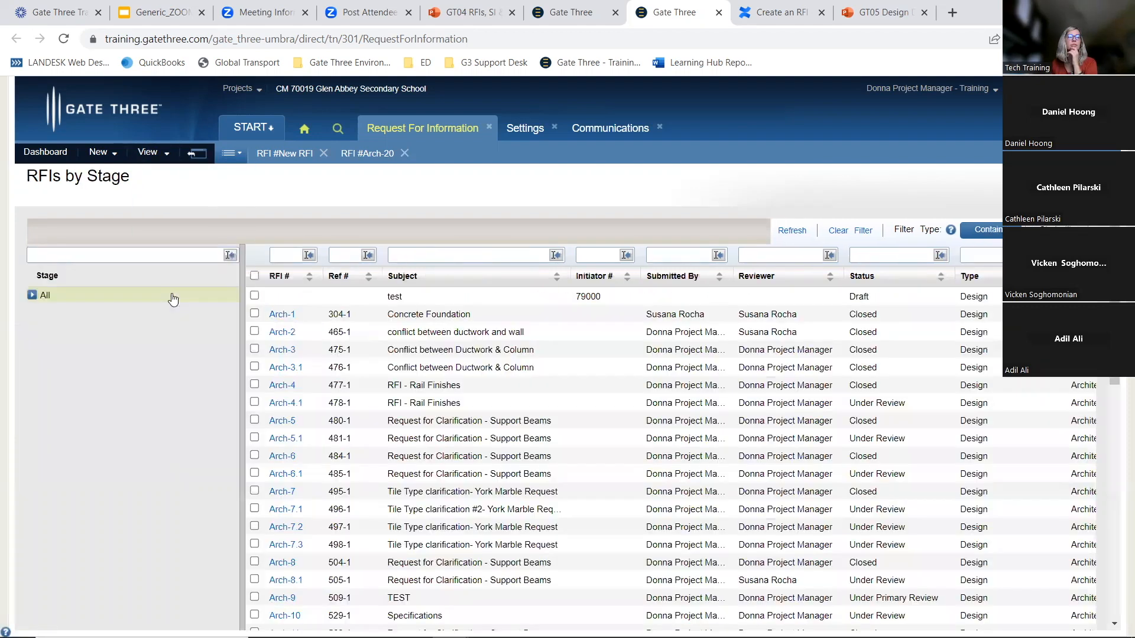
left_click(71, 309)
Filter the RFI number column by Arch-20 and open RFI Arch-20
left_click(283, 252)
type("Arch-20")
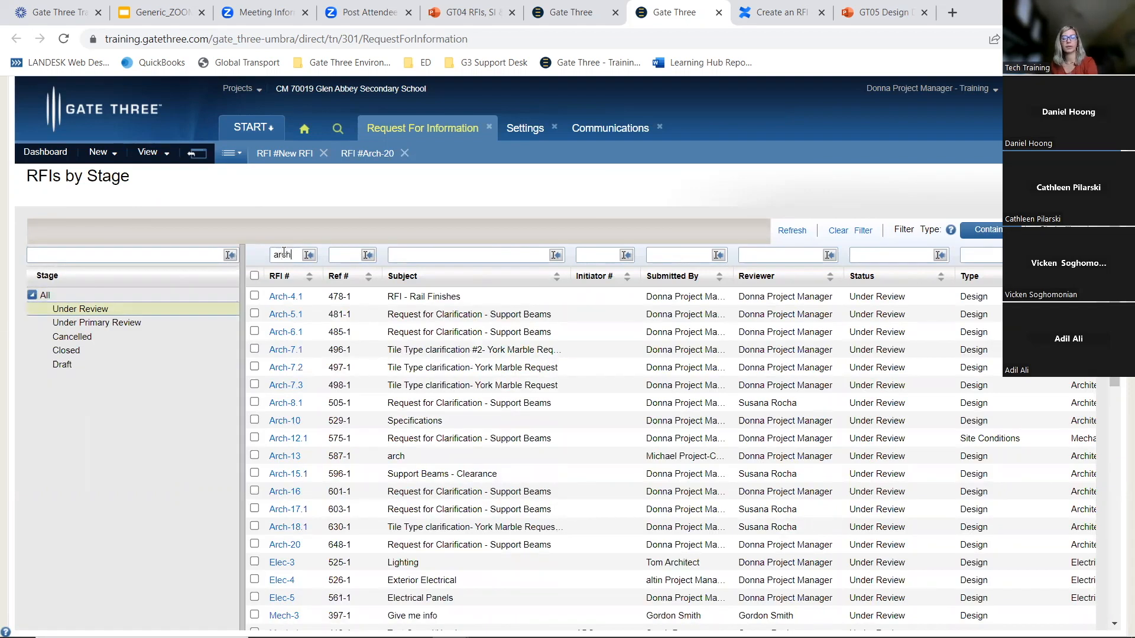
key("Return")
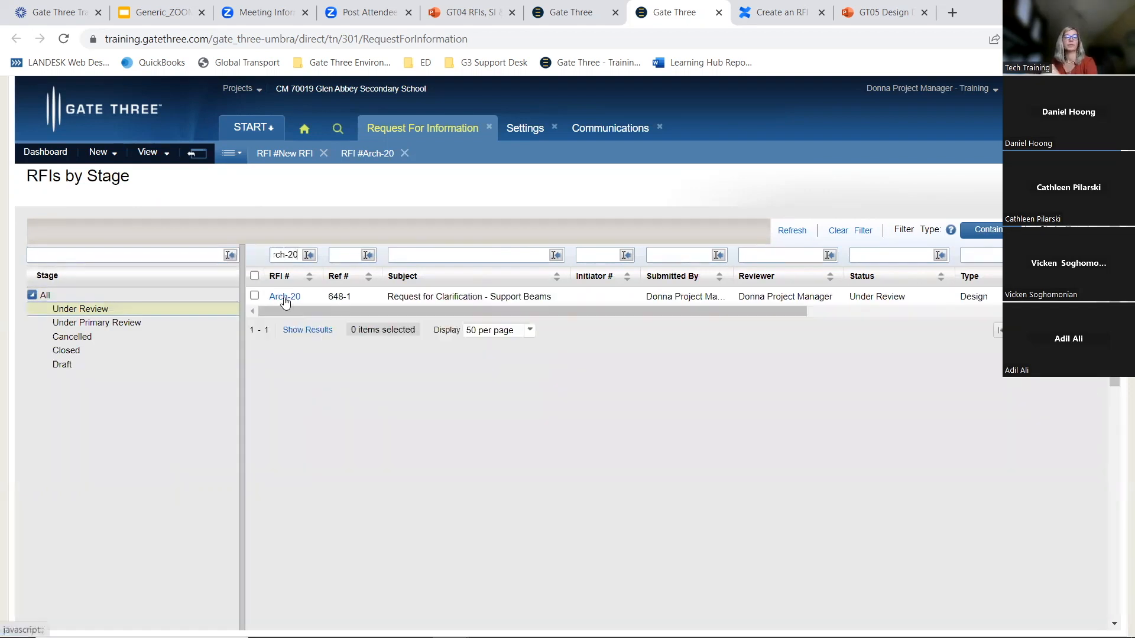
left_click(285, 297)
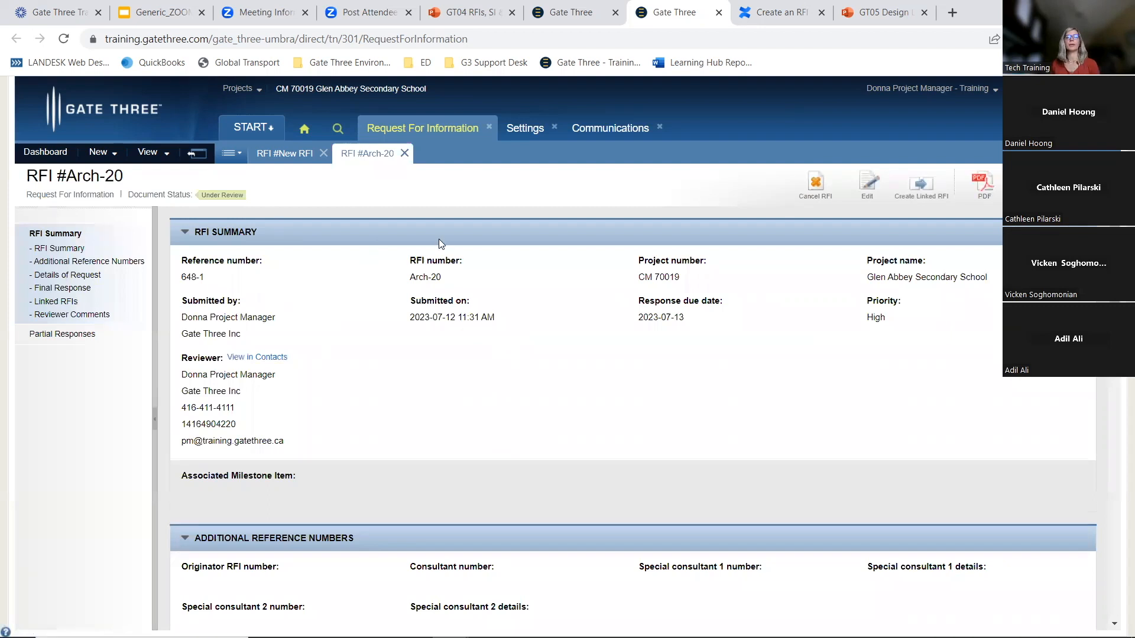
Switch to the presentation and show the RFI Document Flow slide
left_click(163, 12)
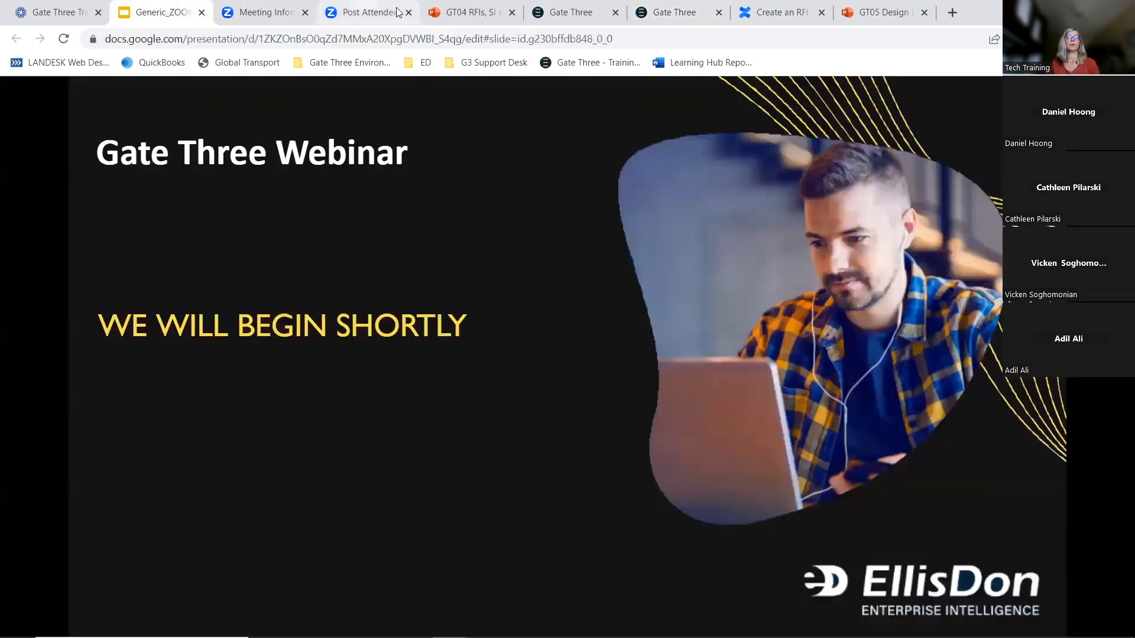
left_click(467, 12)
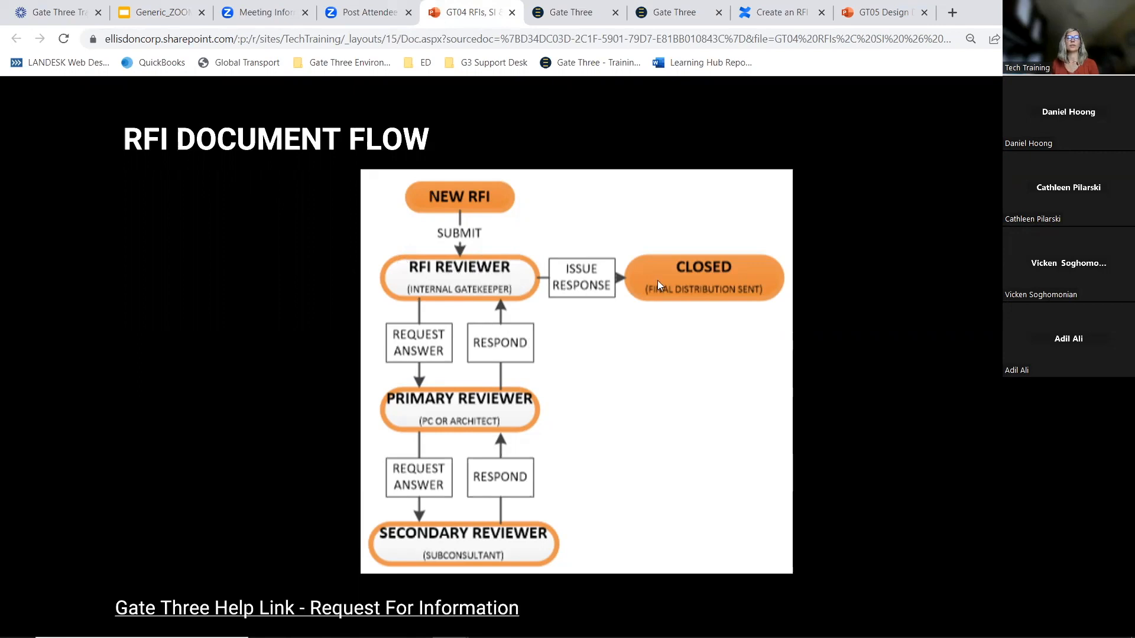
Return to RFI Arch-20 and review its summary, request details, attachment and final response sections
left_click(674, 12)
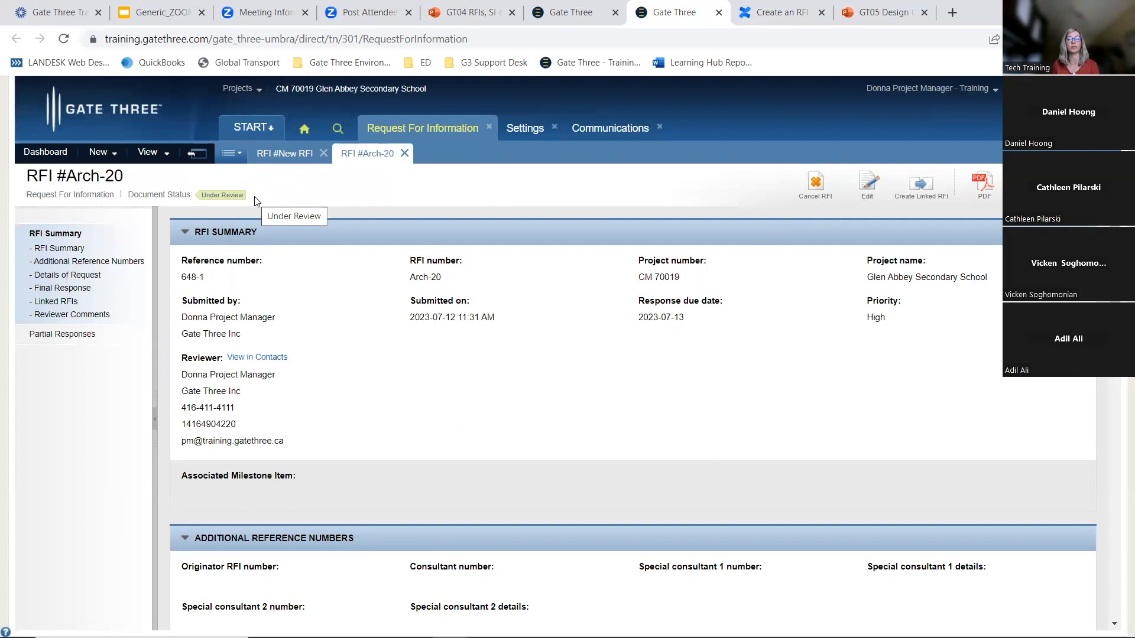
scroll(679, 364, "down", 1)
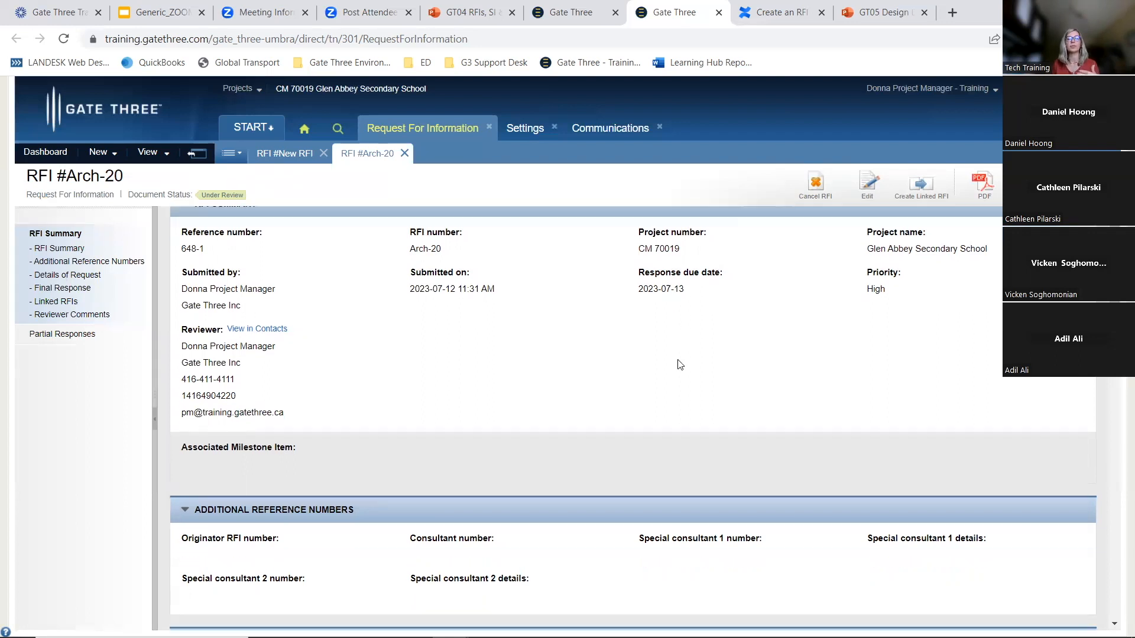
scroll(679, 367, "down", 10)
scroll(680, 368, "up", 8)
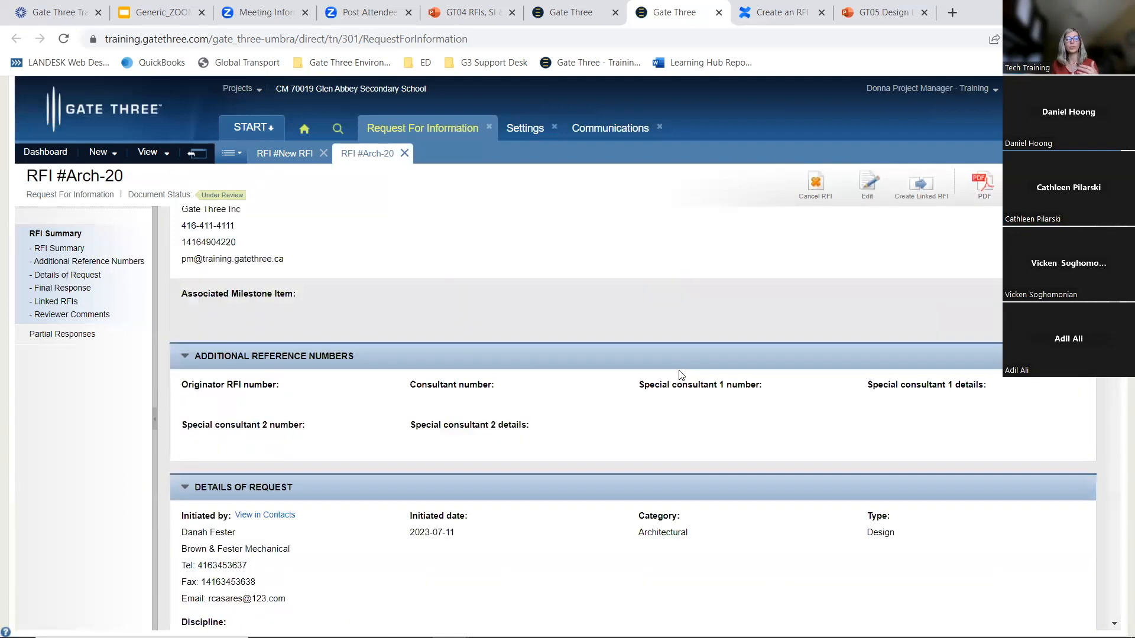
scroll(678, 384, "down", 10)
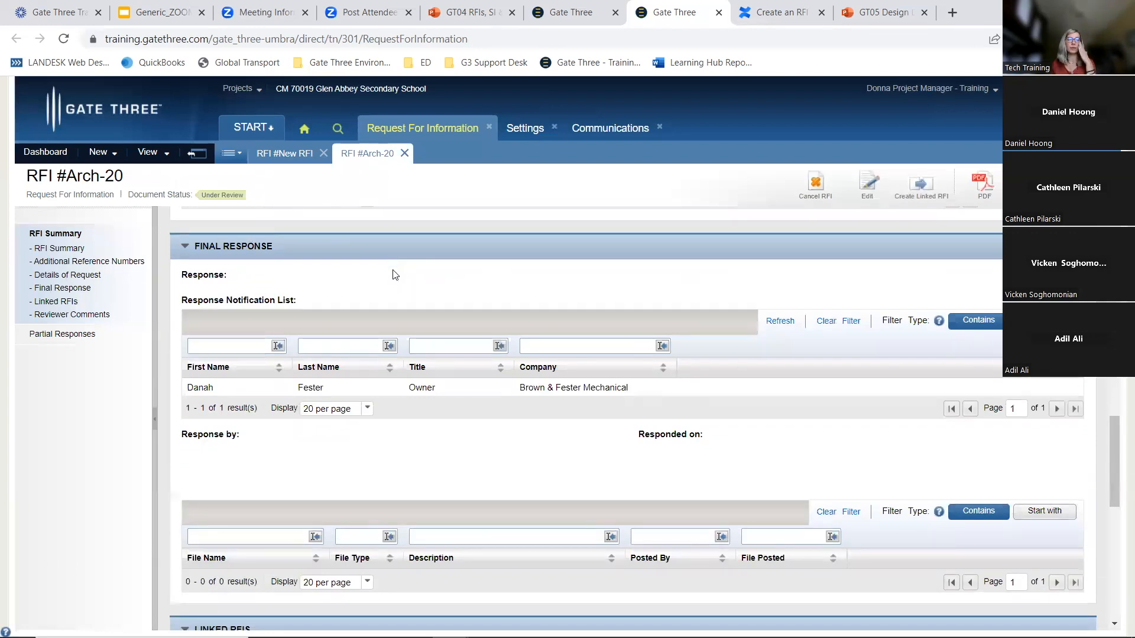
scroll(395, 274, "up", 3)
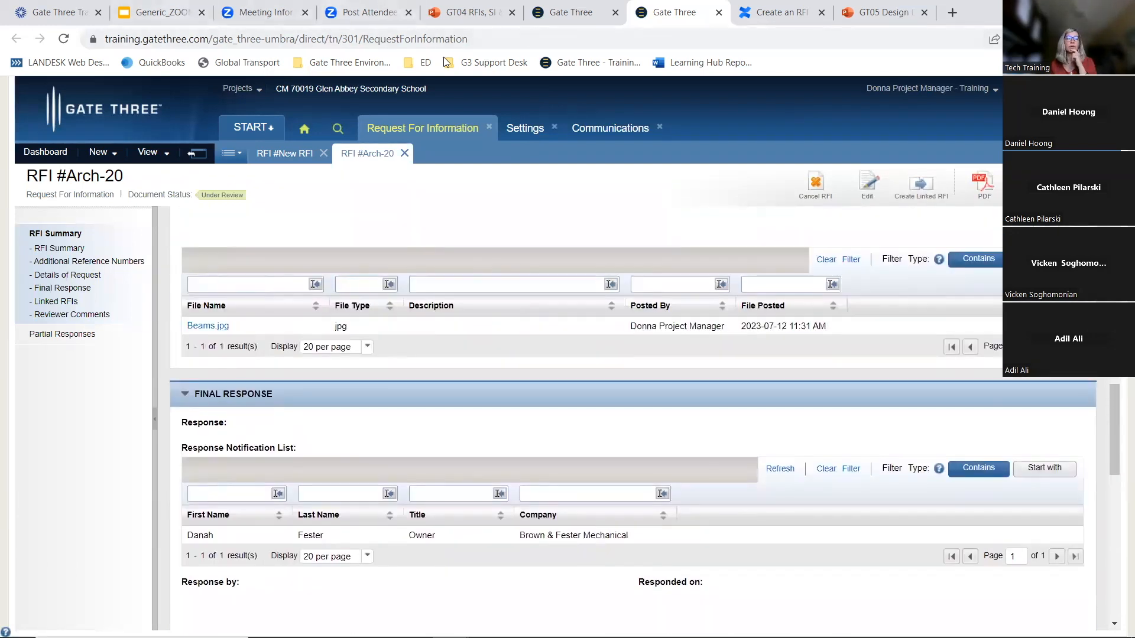
Switch back to the presentation and advance to the Site Instructions slide
left_click(464, 13)
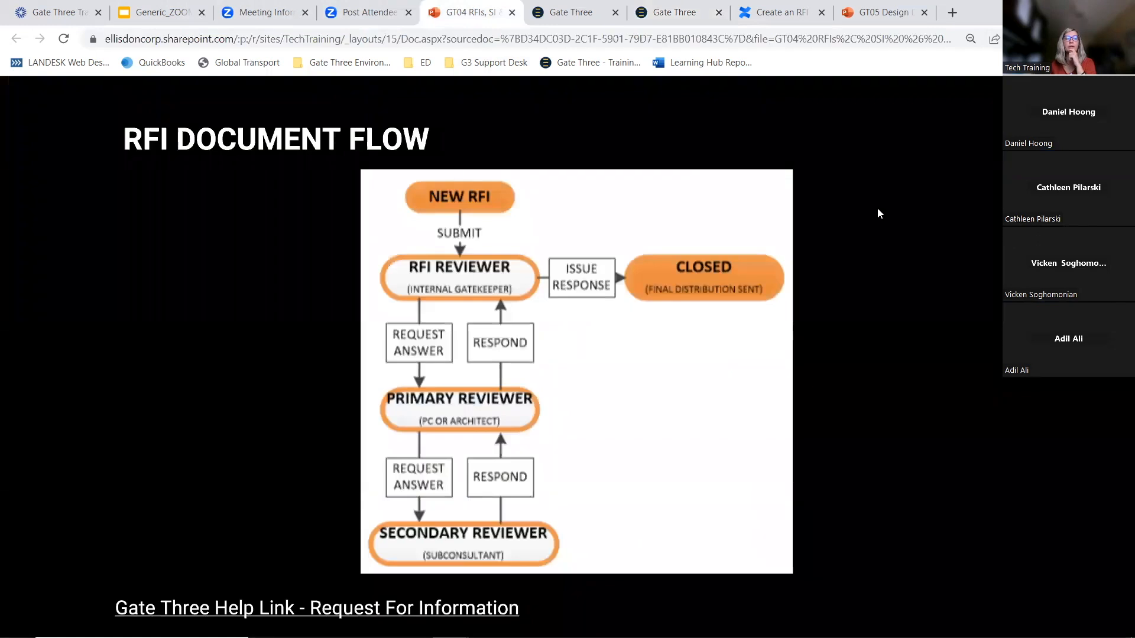
left_click(811, 212)
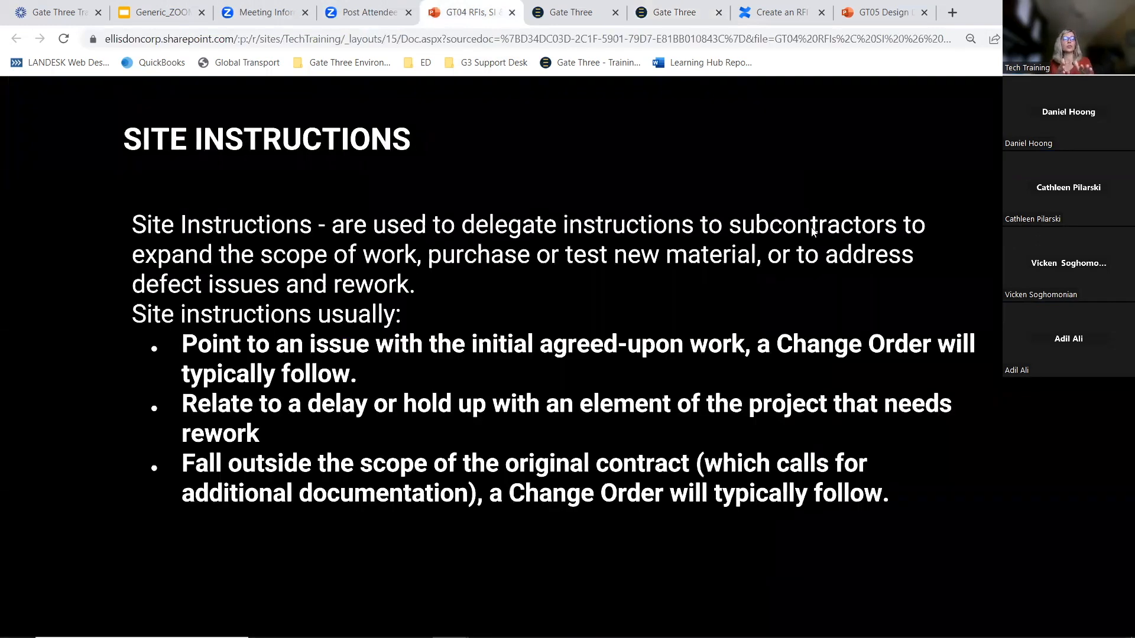
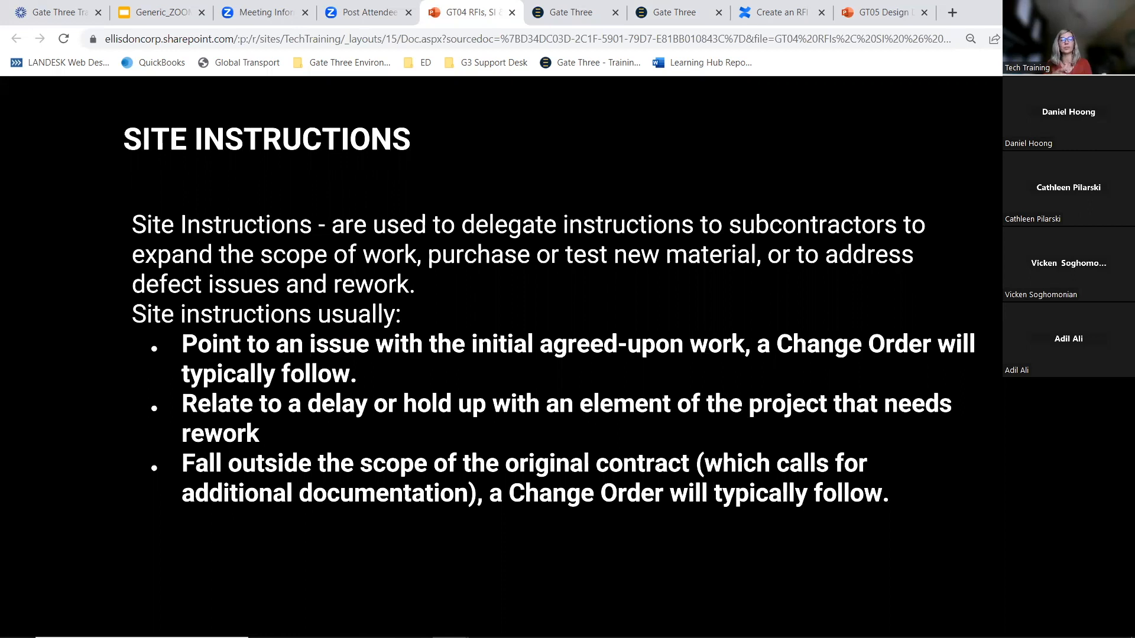
Return to the Gate Three tab and open the Site Instructions module list
left_click(663, 9)
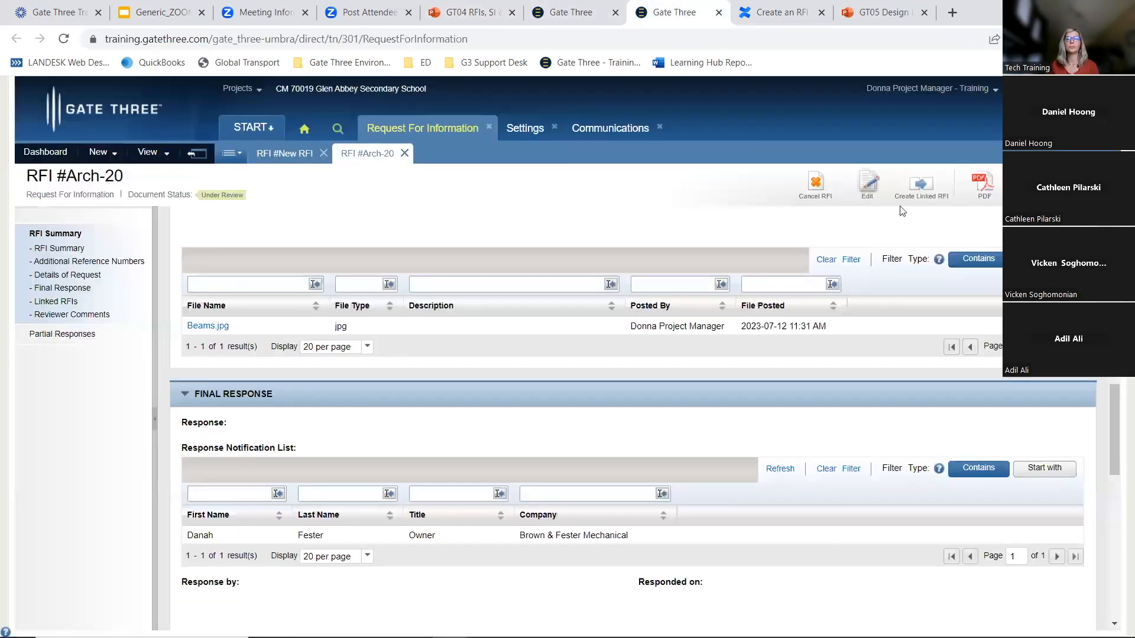
left_click(267, 131)
mouse_move(279, 239)
left_click(367, 293)
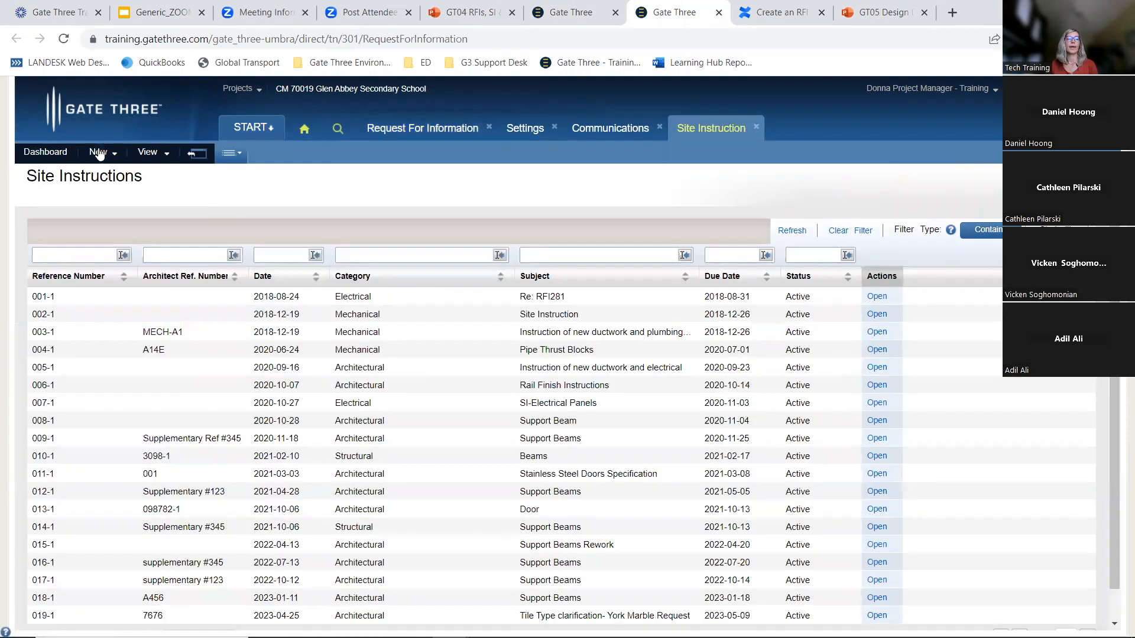
Start a new site instruction and check the site instruction and due date pickers
left_click(105, 156)
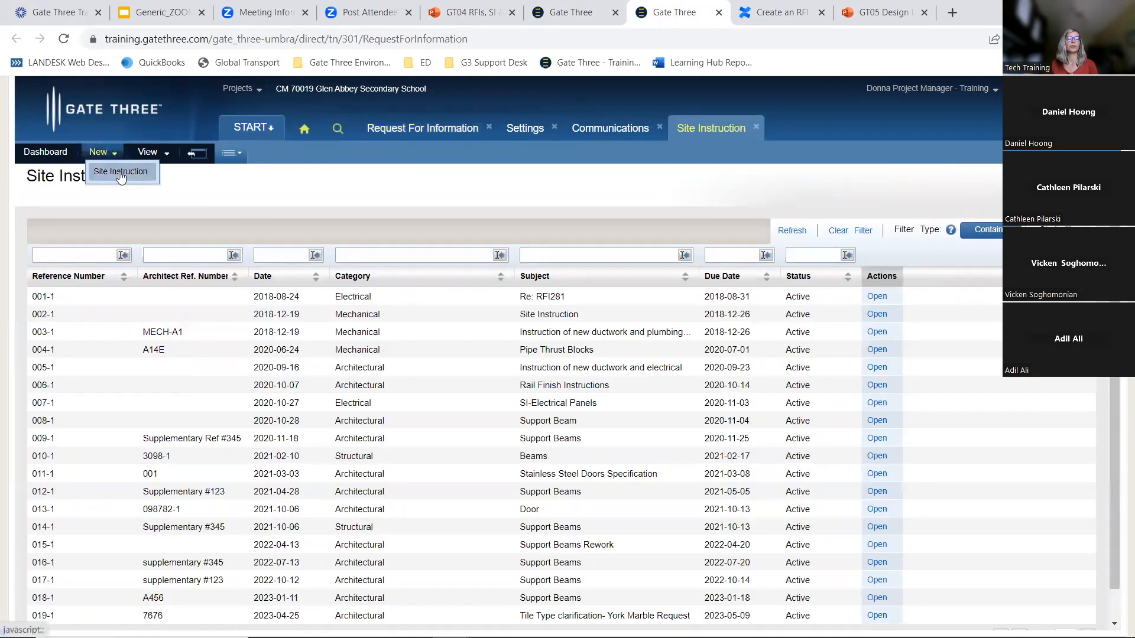
left_click(121, 173)
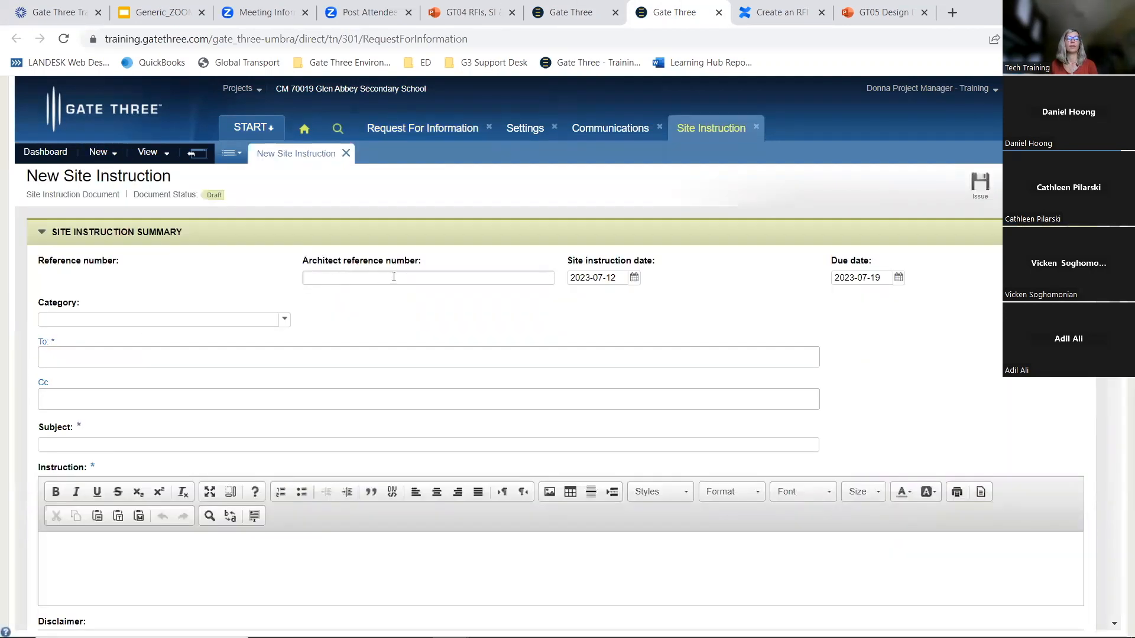
left_click(384, 274)
left_click(898, 278)
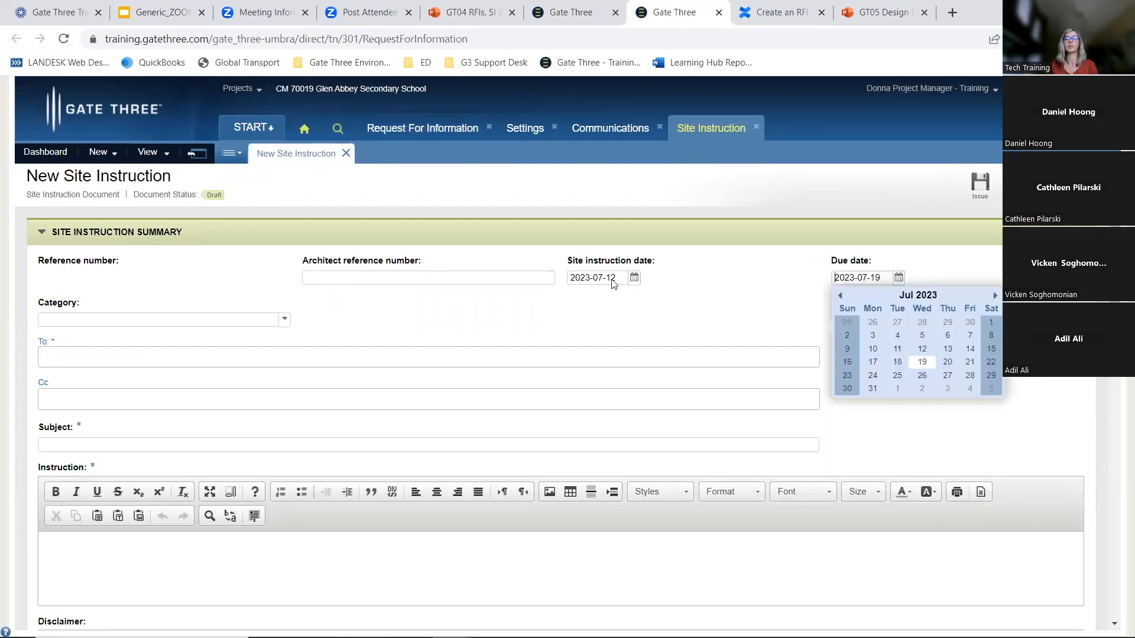
left_click(635, 278)
left_click(724, 265)
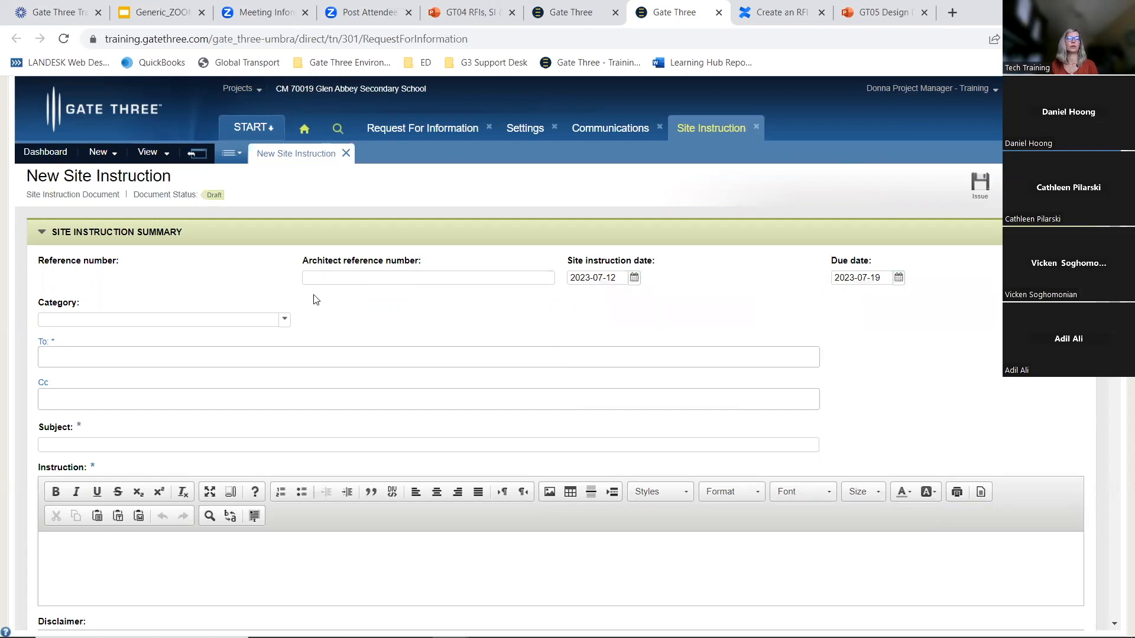
Set the site instruction's category to Architectural
left_click(224, 320)
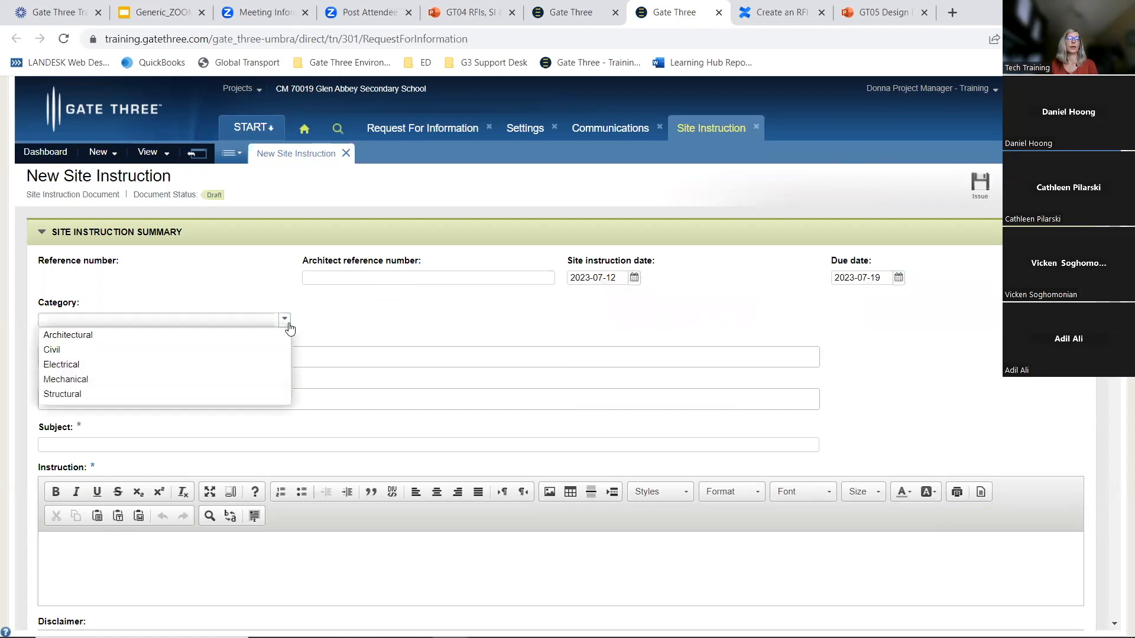
left_click(171, 336)
left_click(59, 359)
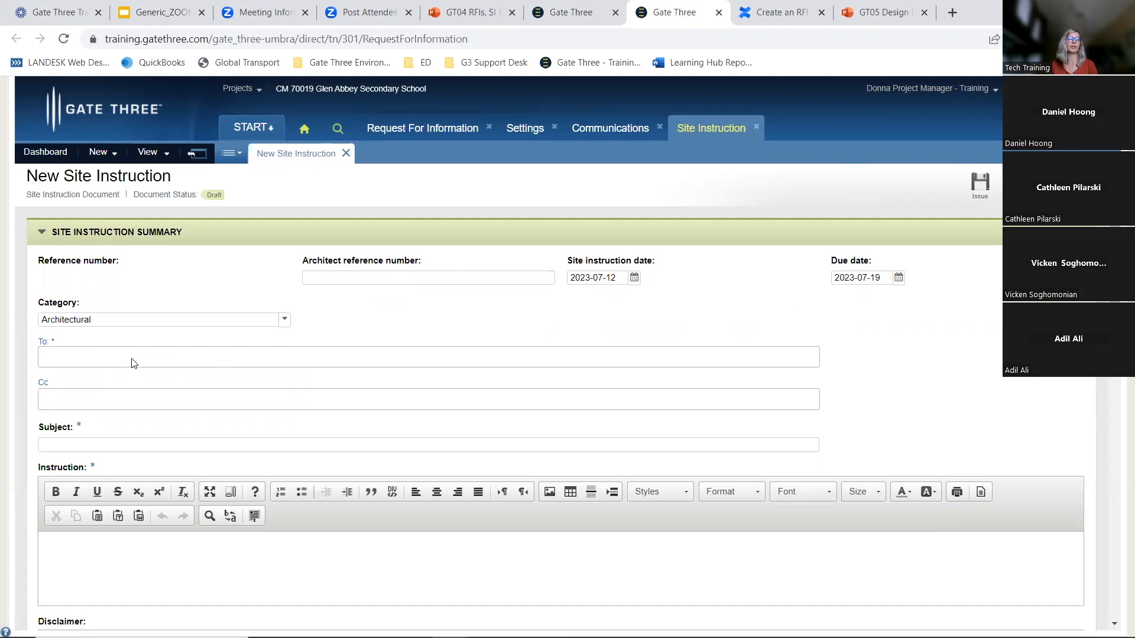
Search contacts for danah and add the Brown & Fester Mechanical owner as the To recipient
left_click(43, 345)
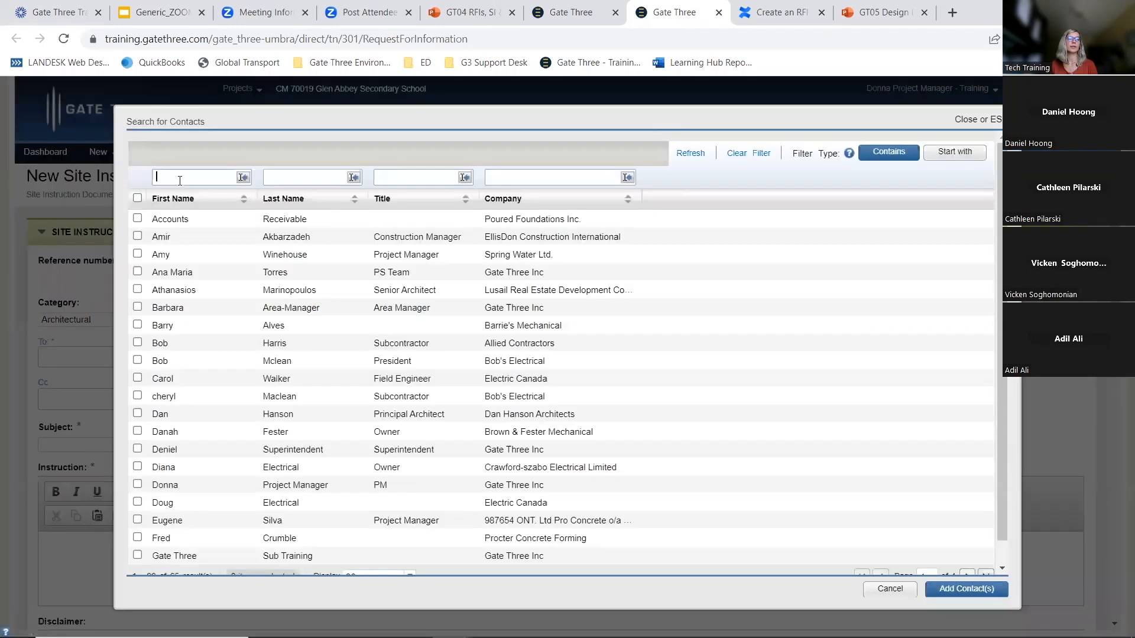
type("danah")
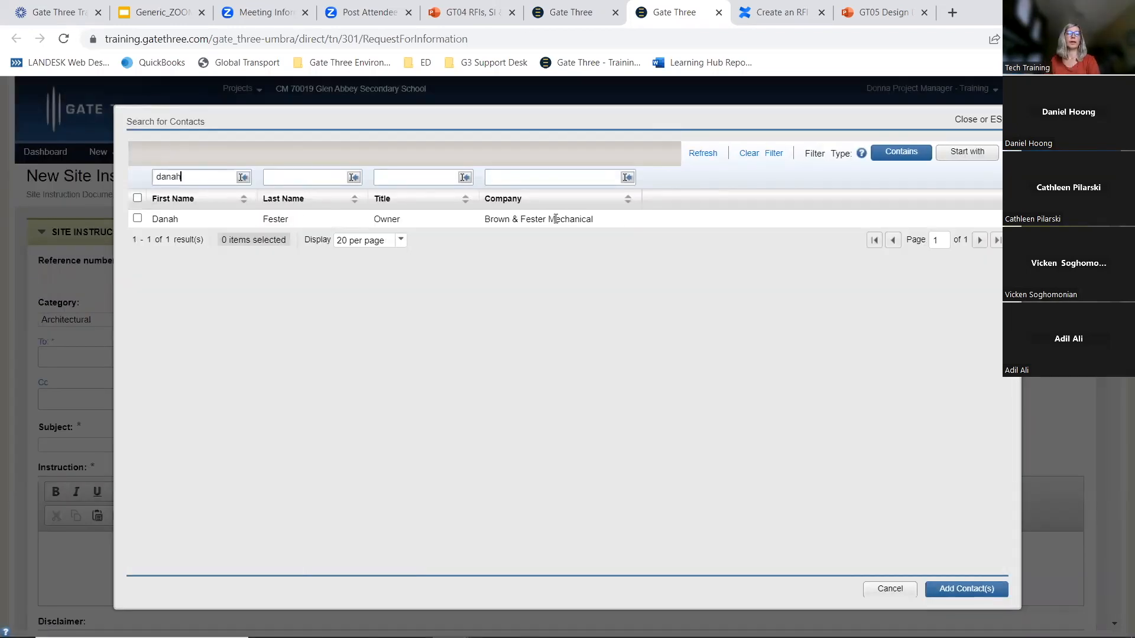
left_click(137, 219)
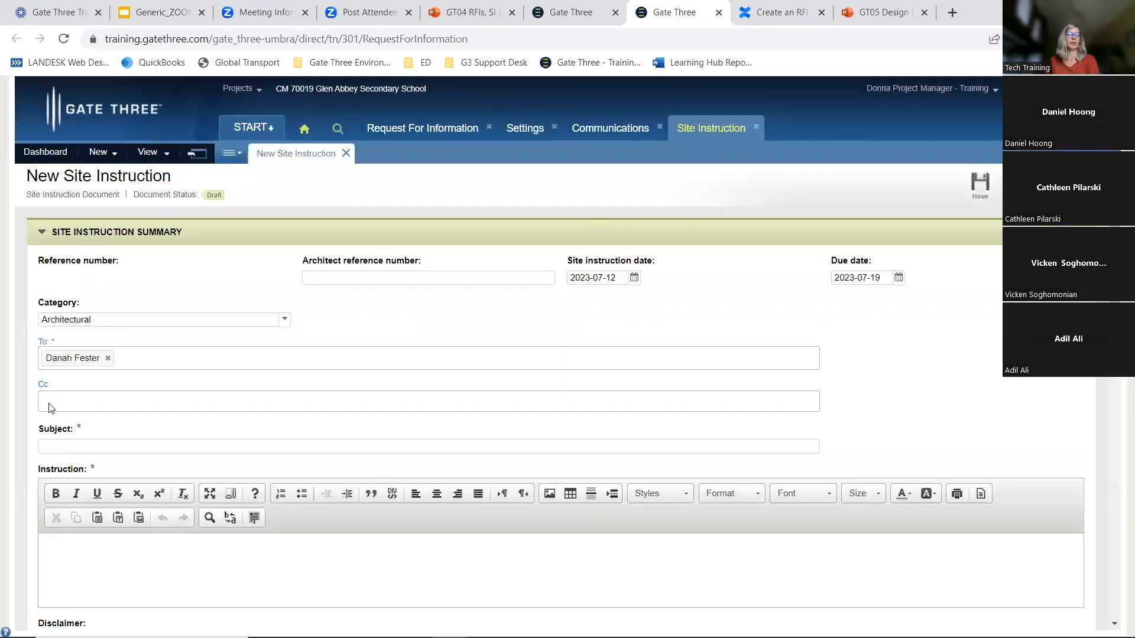
Search contacts for sus and add the matching contact as the Cc recipient
left_click(42, 341)
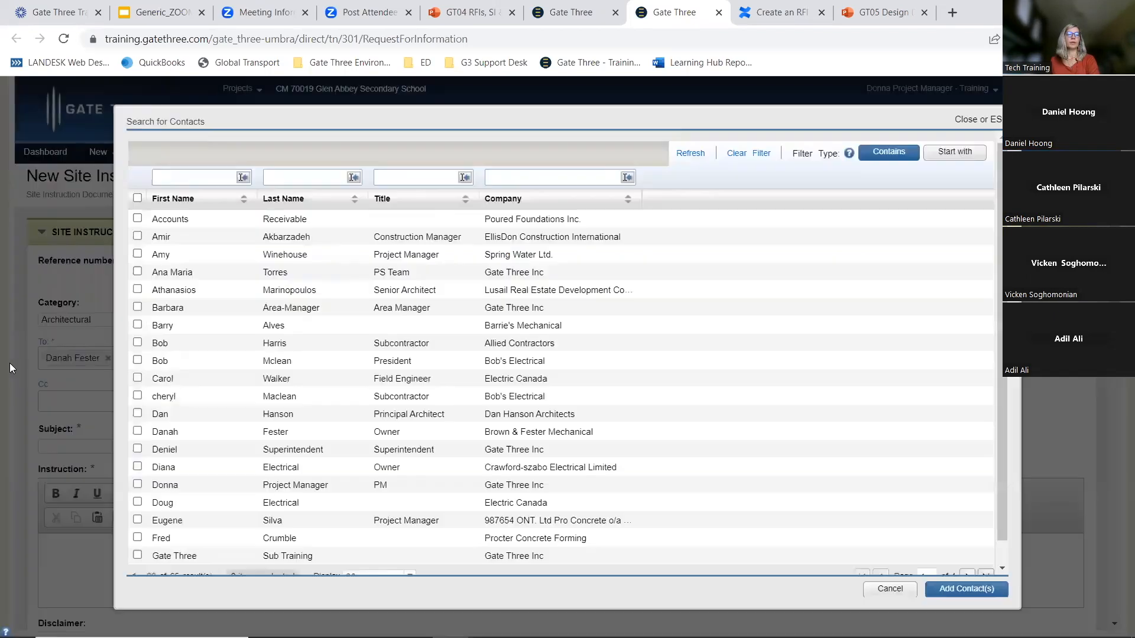
left_click(203, 177)
type("sus")
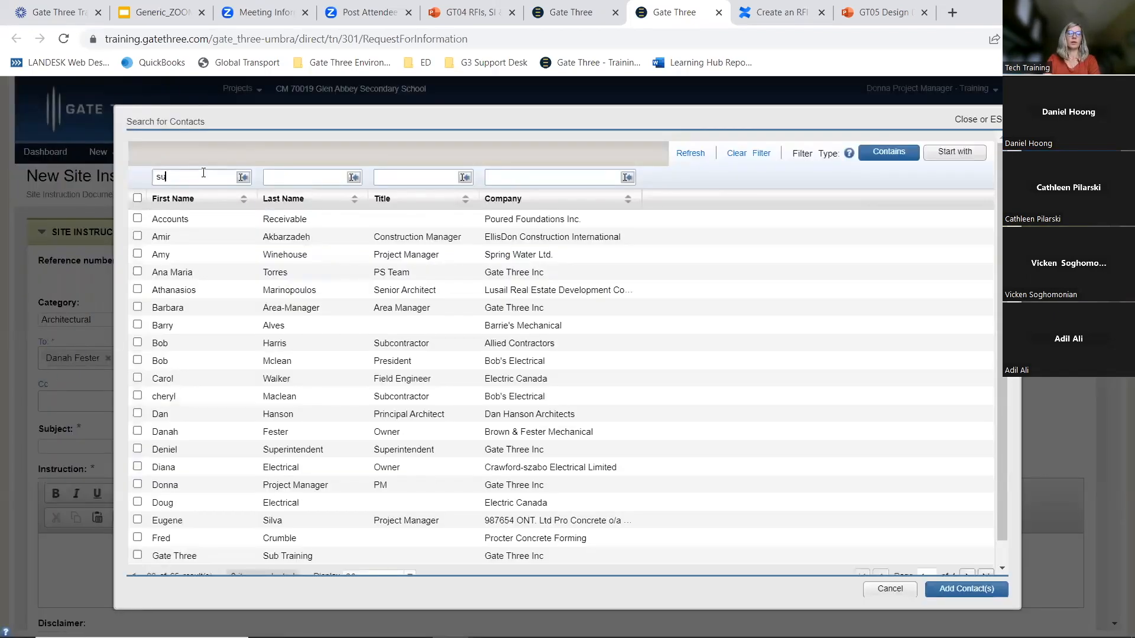
left_click(137, 219)
left_click(966, 588)
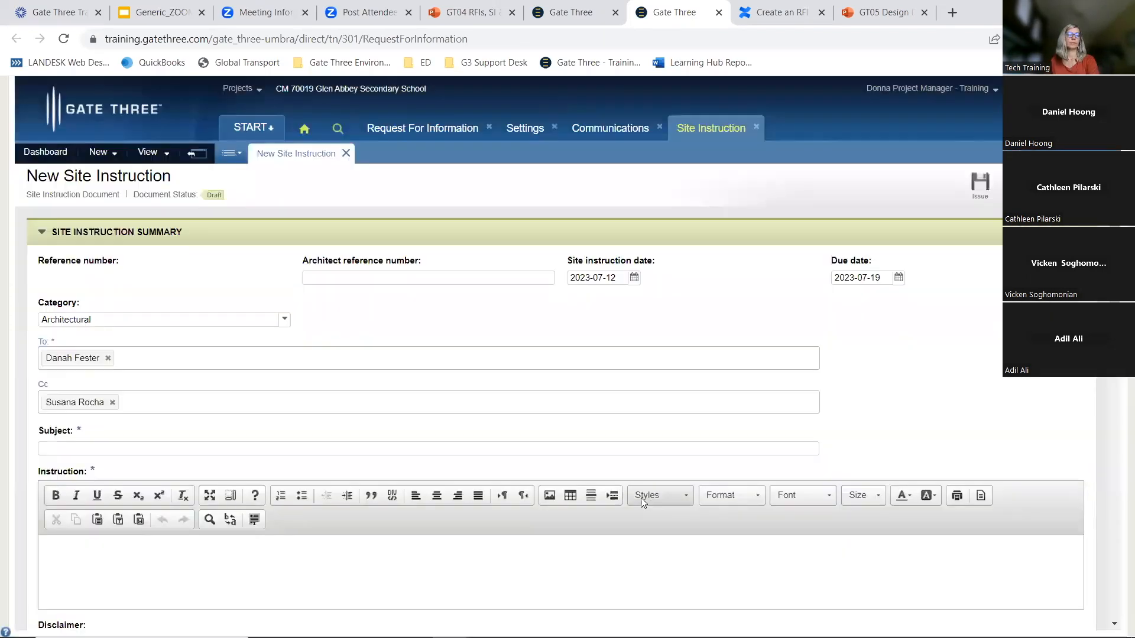
Enter the subject Support Beam and the instruction text Follow drawings provided
left_click(70, 447)
type("Support Be")
key("Tab")
type("Fo")
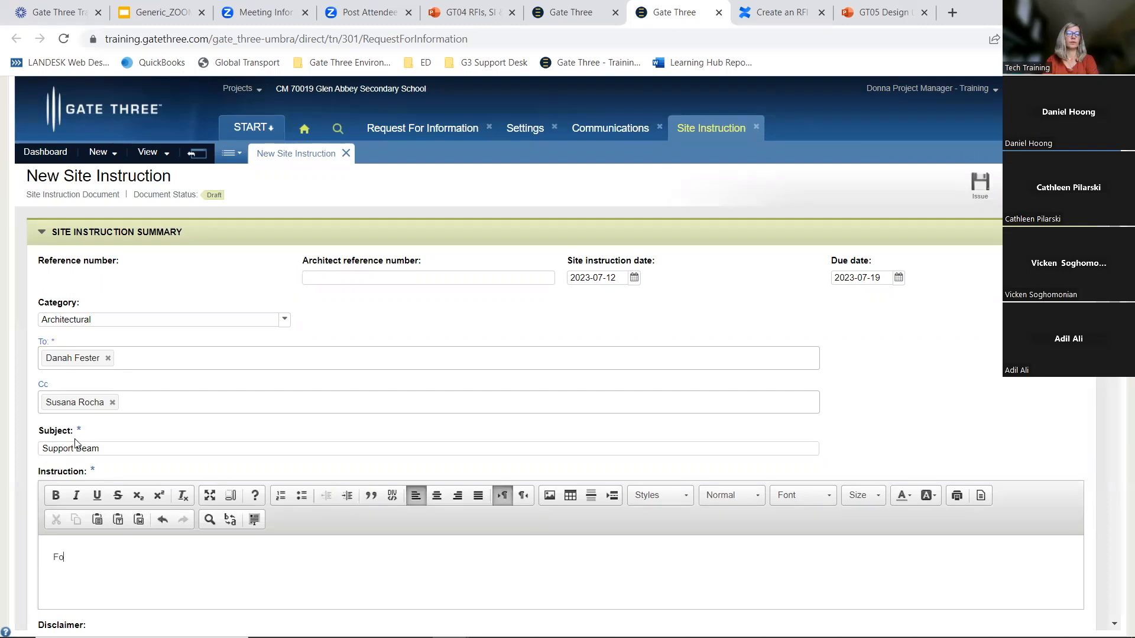
type("llow drawings provided")
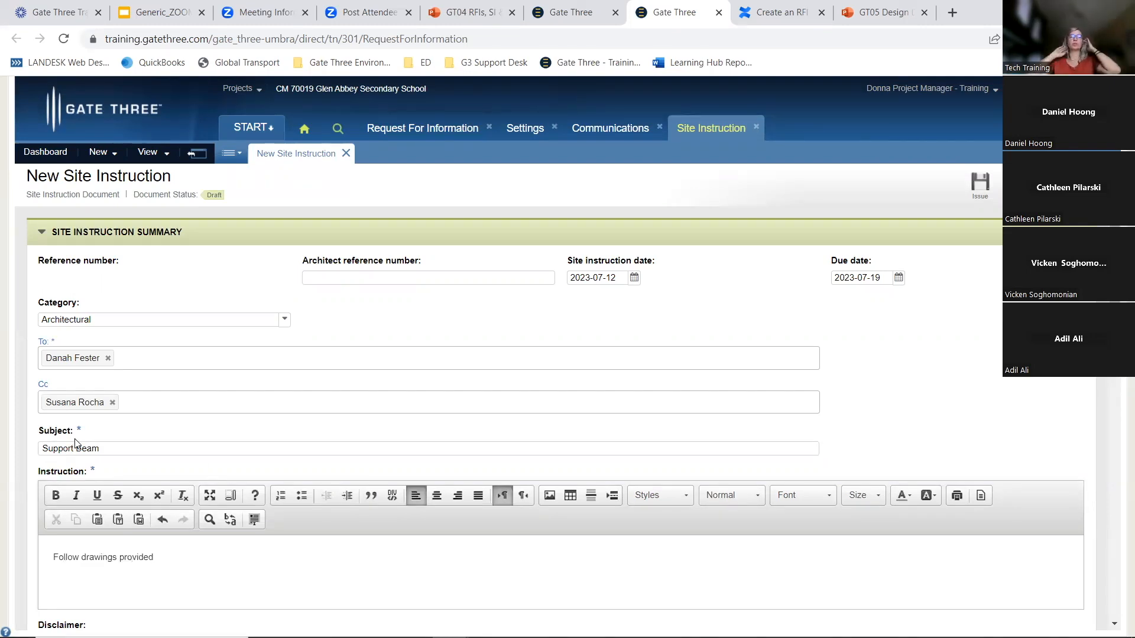
Attach the Beams, Clash - Ductwork & Structural Beam and Consultant Approval files from the GT04 - RFI Module folder
scroll(355, 465, "down", 6)
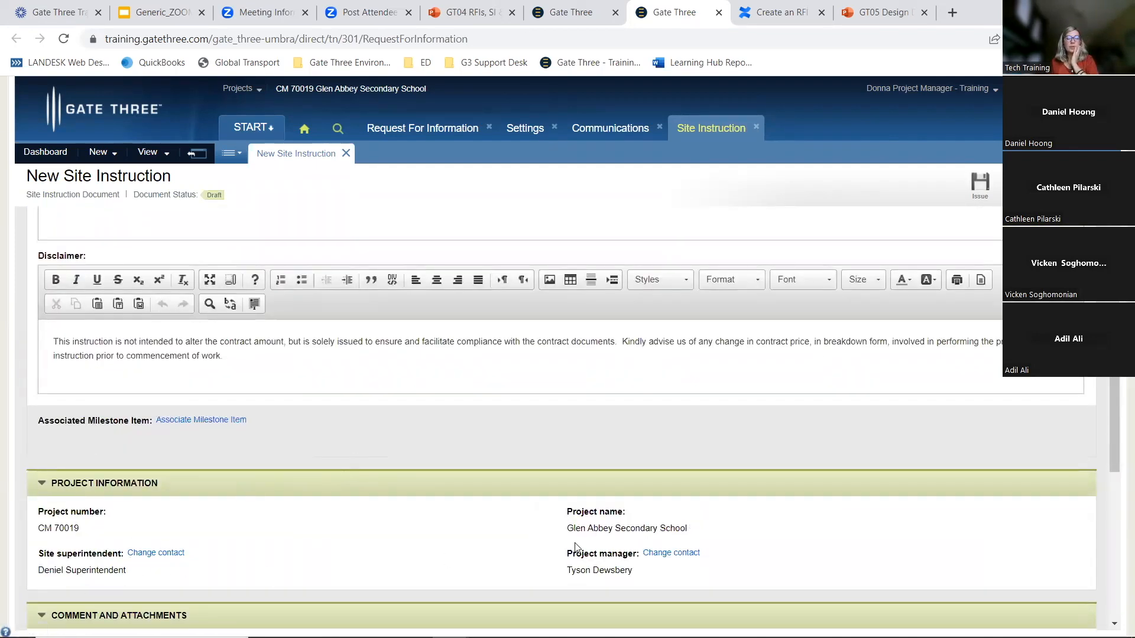
scroll(576, 547, "down", 5)
left_click(88, 434)
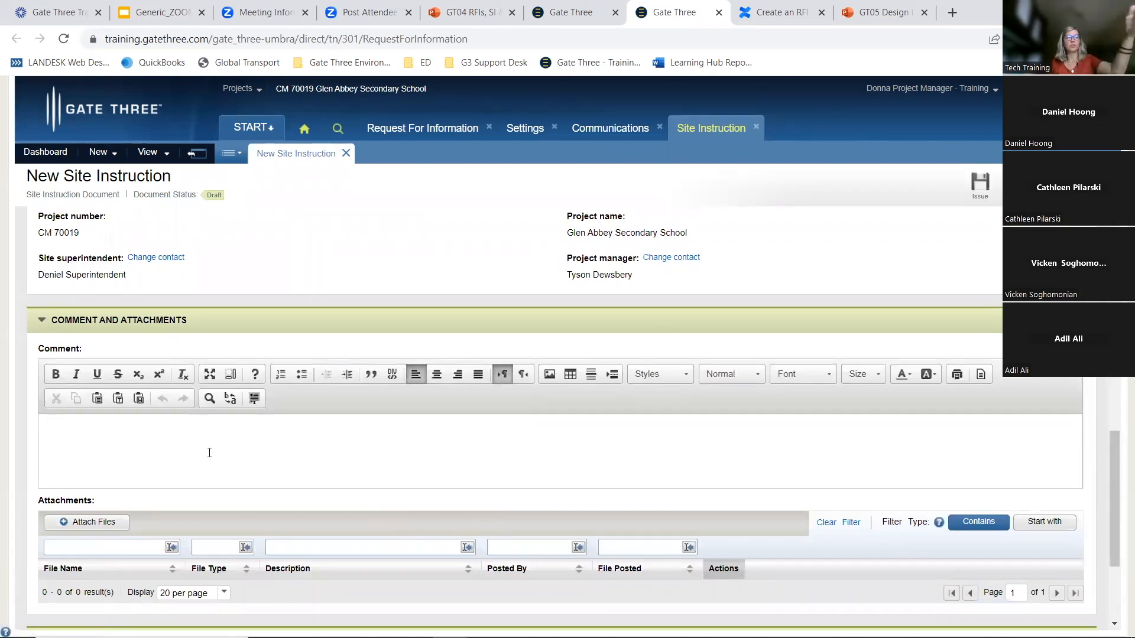
scroll(223, 468, "down", 1)
left_click(108, 451)
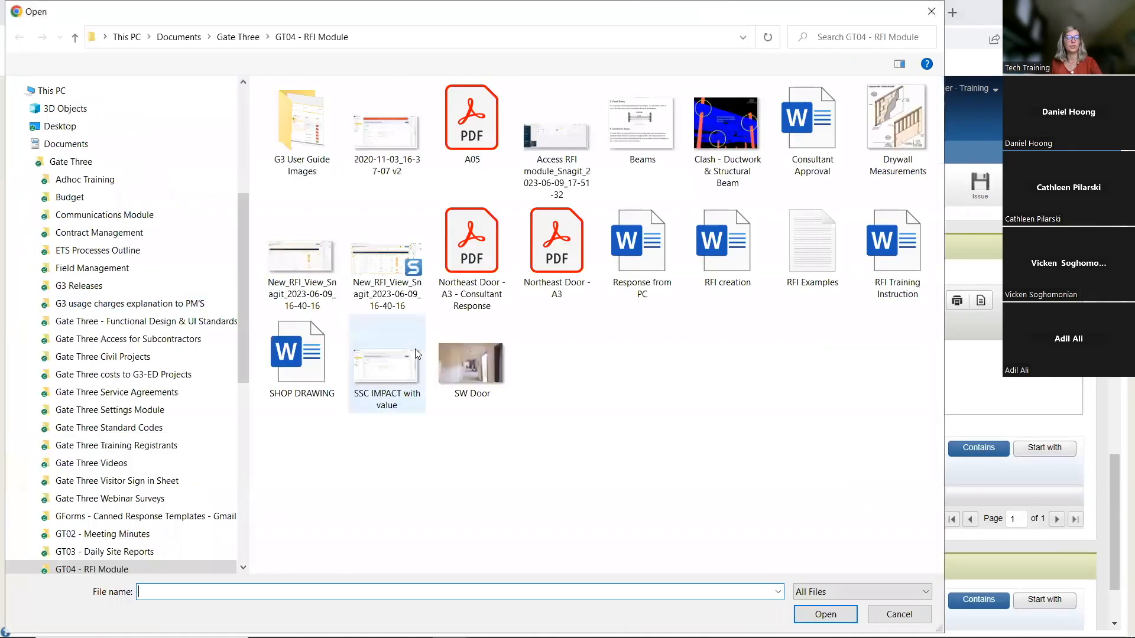
left_click_drag(601, 173, 819, 133)
left_click(826, 614)
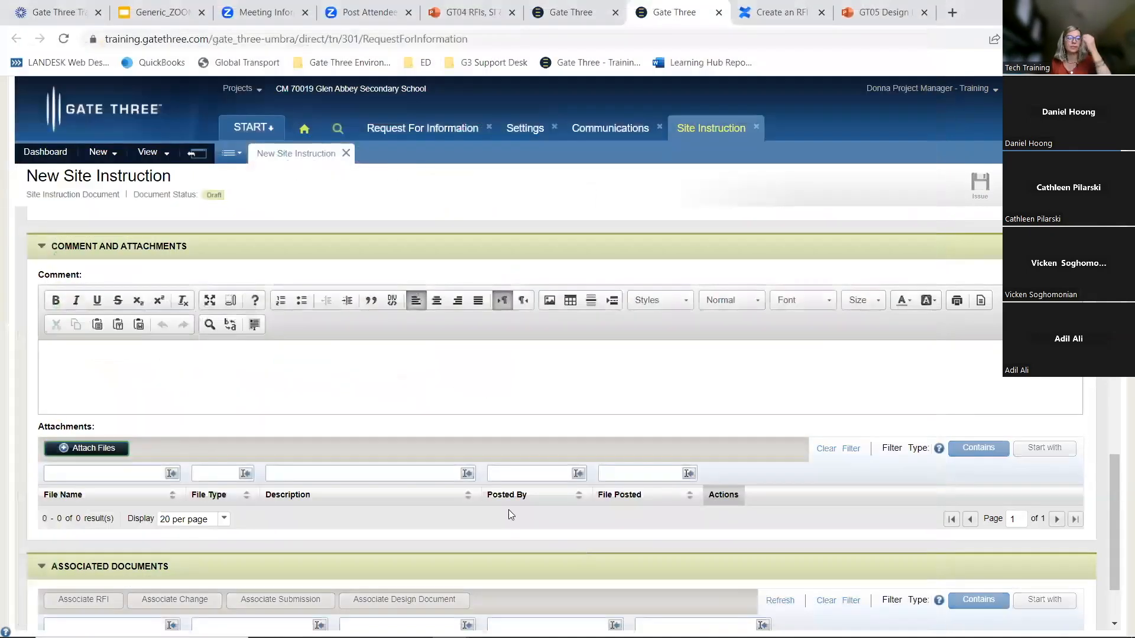
Associate RFI Arch-20 with the site instruction by filtering the RFI list for arch-20 and applying the selection
scroll(380, 493, "down", 3)
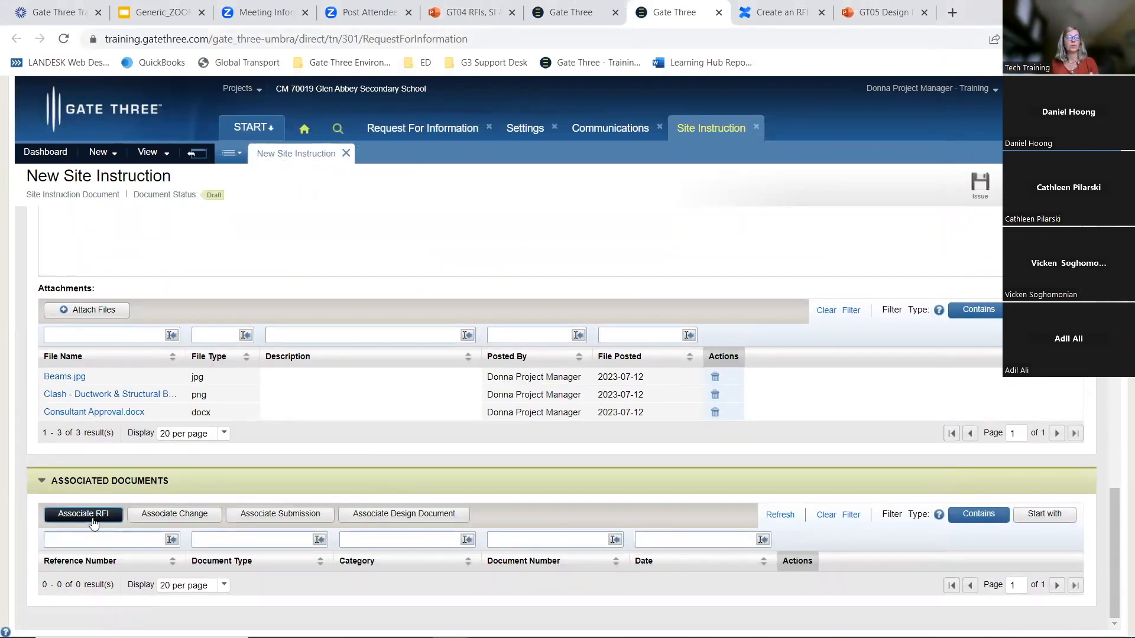
left_click(98, 517)
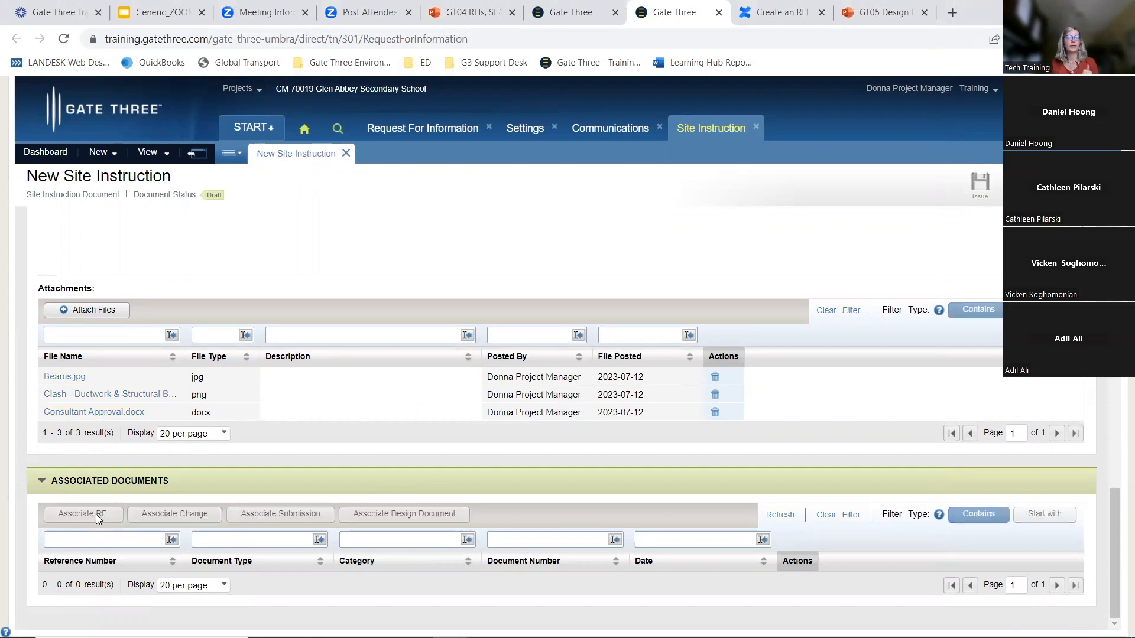
type("arch-20")
left_click_drag(205, 199, 108, 207)
key("BackSpace")
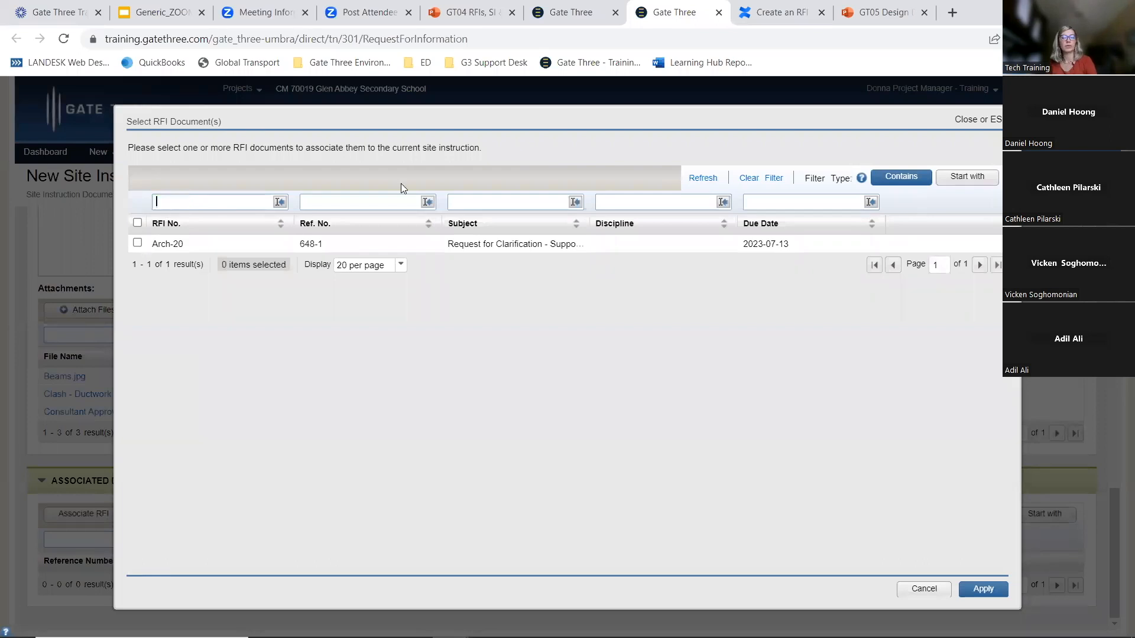
left_click(744, 179)
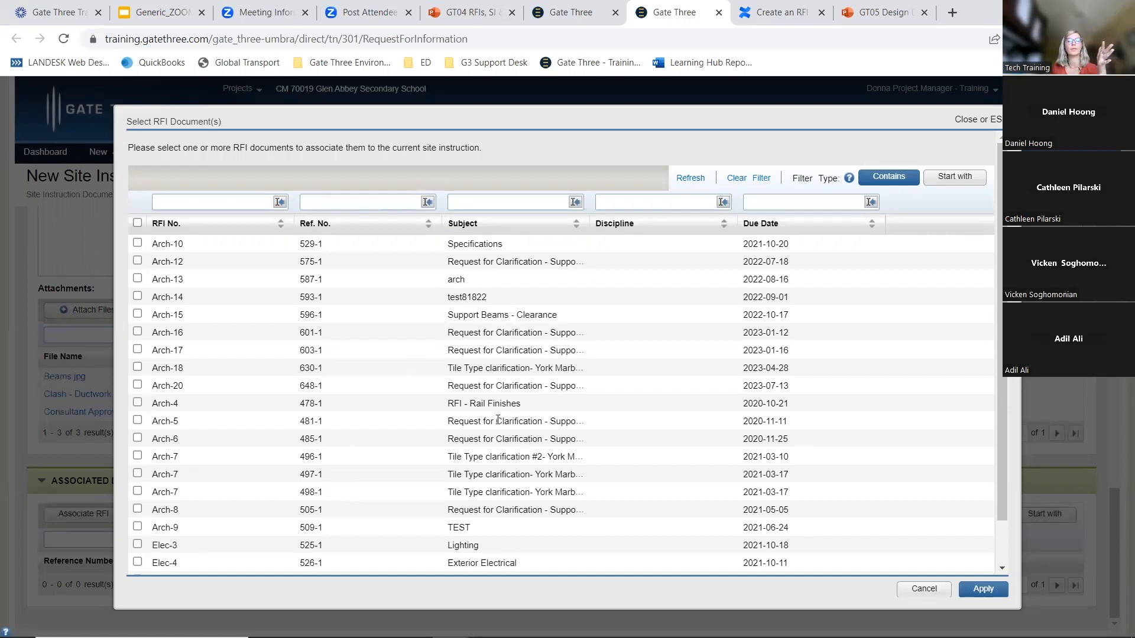
scroll(566, 388, "down", 1)
scroll(566, 388, "up", 1)
left_click(245, 201)
type("arch-20")
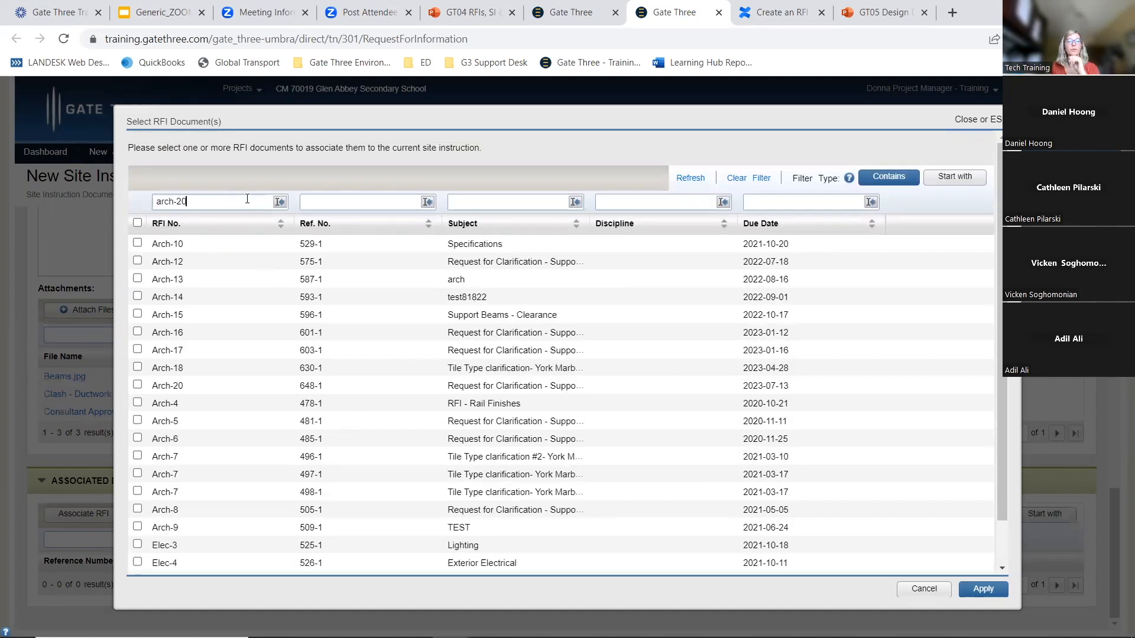
key("Return")
left_click(138, 243)
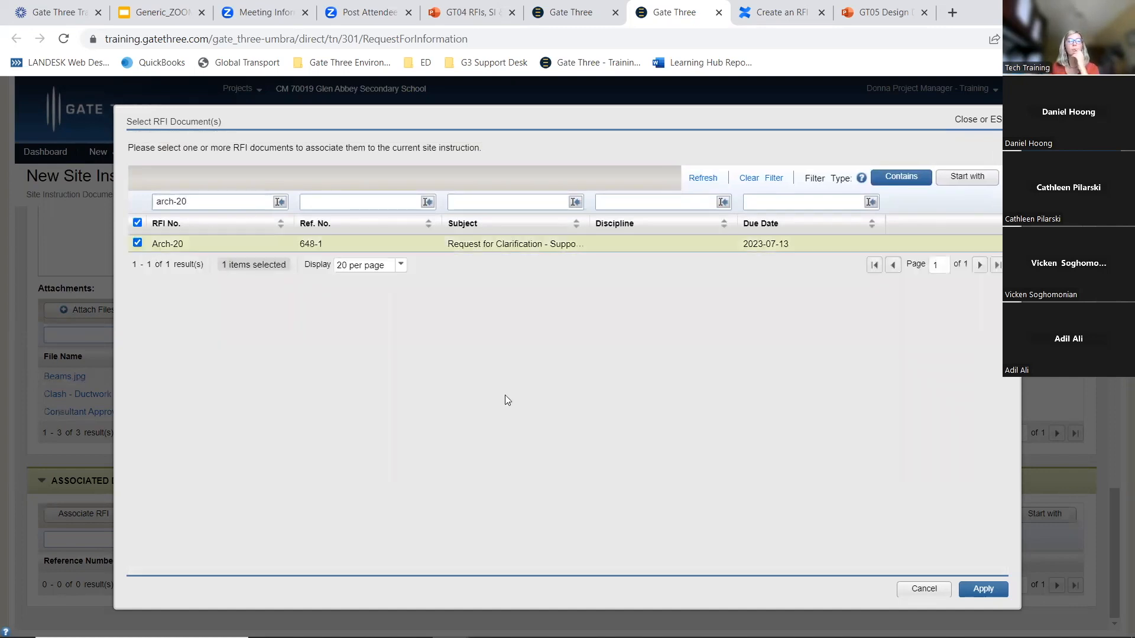
left_click(983, 589)
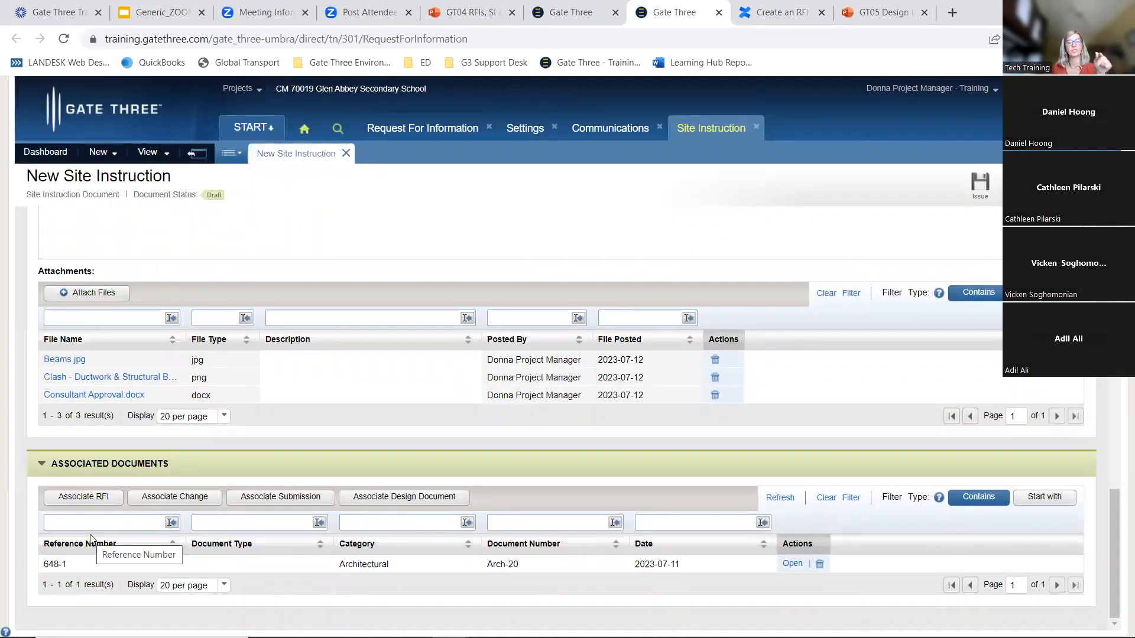
Issue the new site instruction
left_click(146, 499)
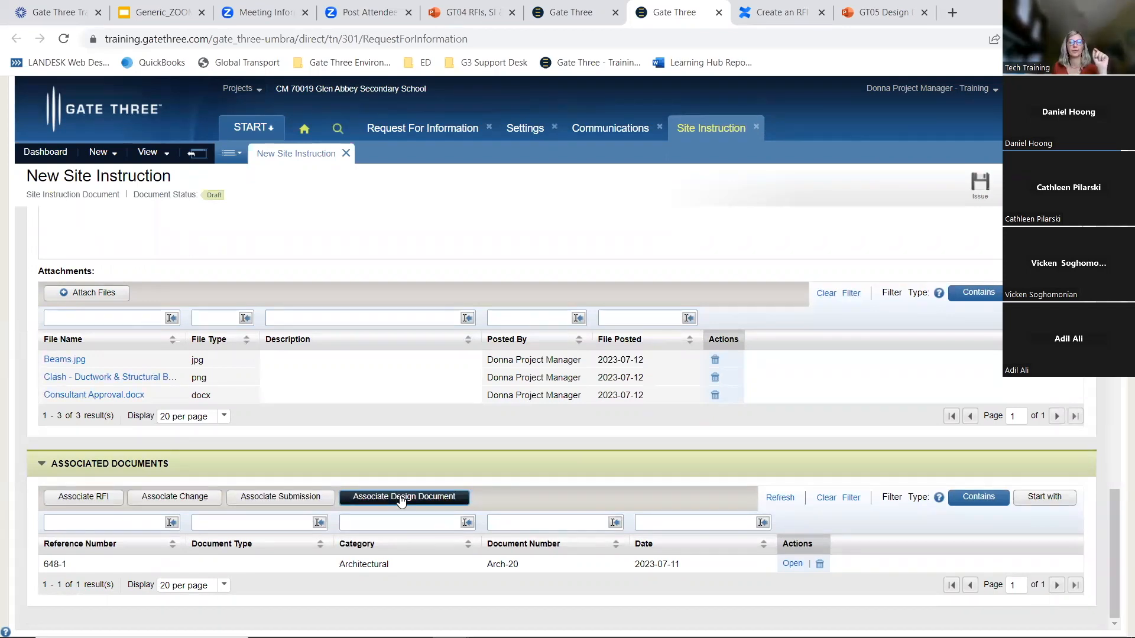
scroll(455, 466, "up", 1)
scroll(455, 465, "up", 15)
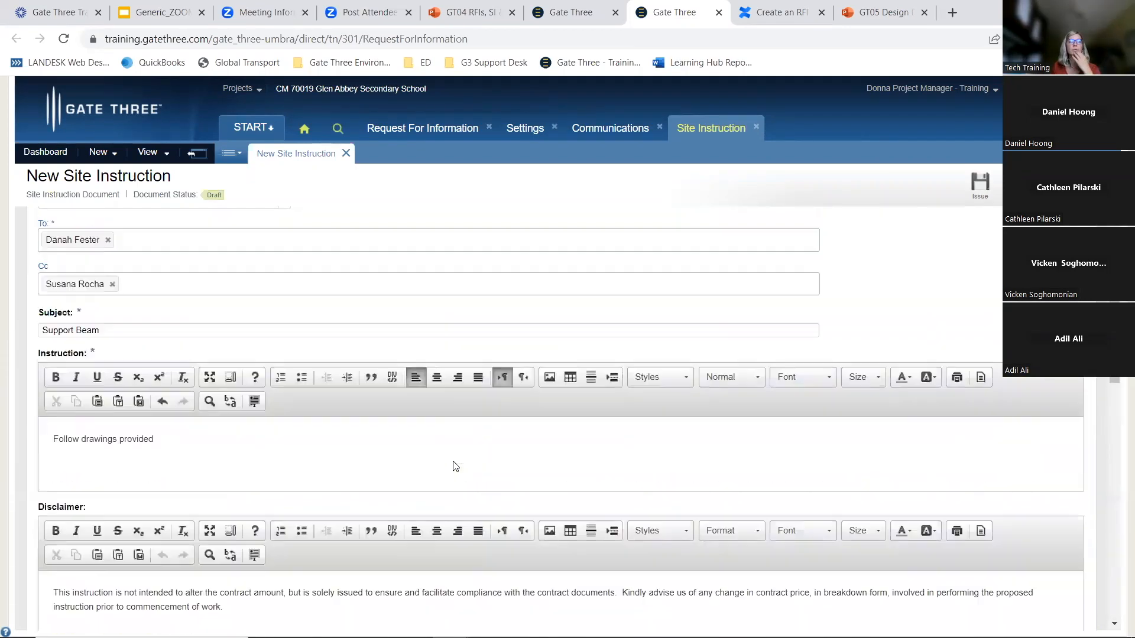
left_click(975, 185)
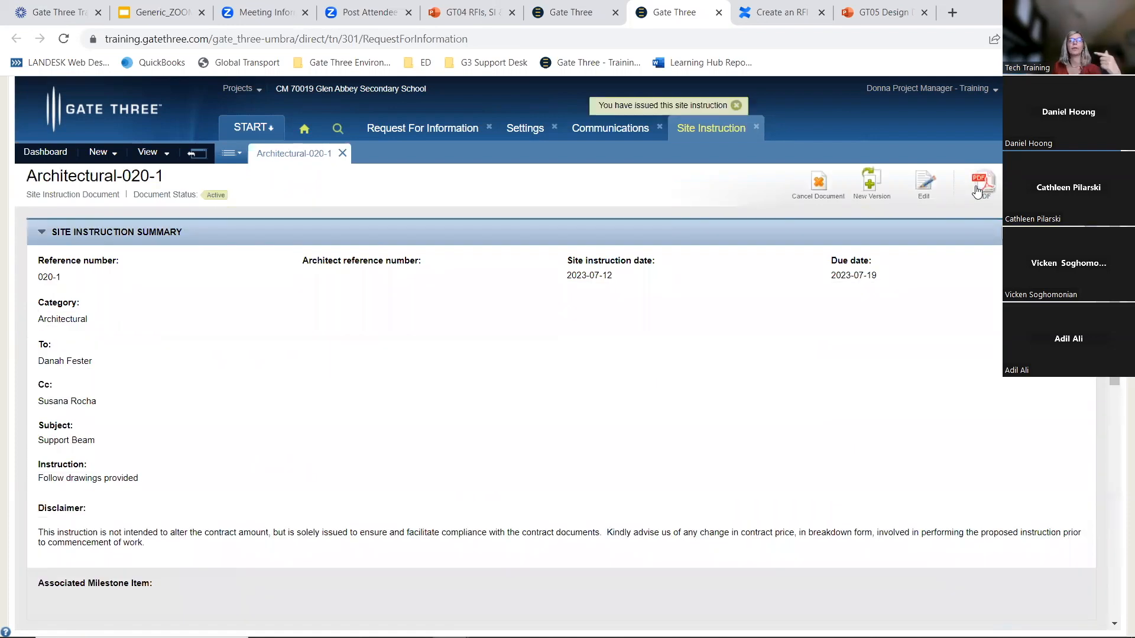
Switch to RFI Arch-20, open it for editing and scroll through its sections down to the reviewer comments
left_click(421, 127)
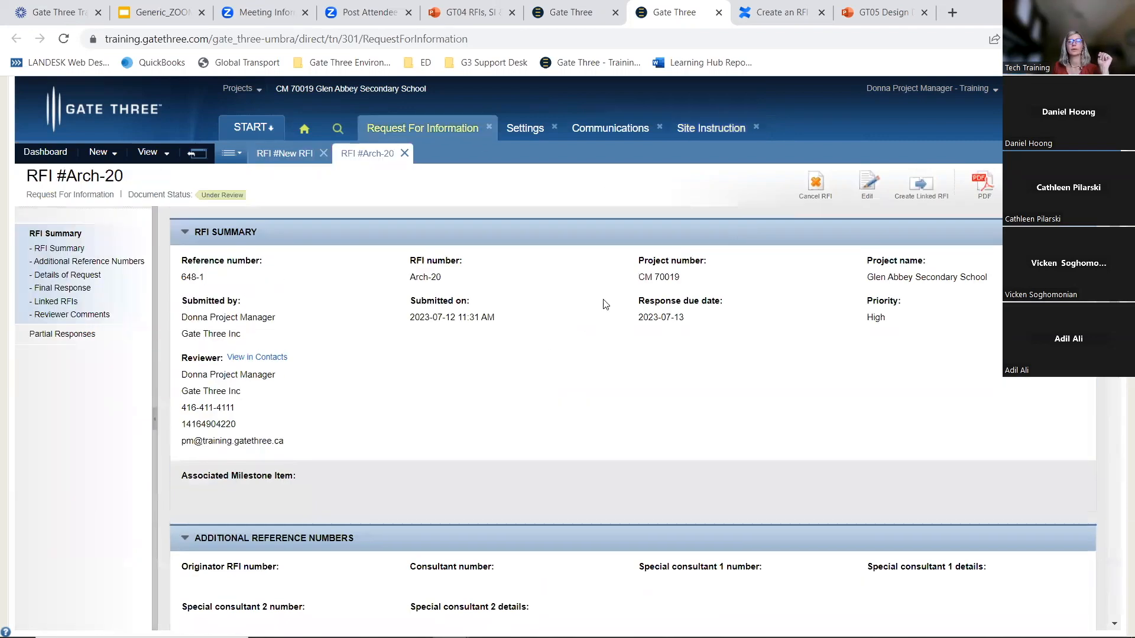
left_click(869, 185)
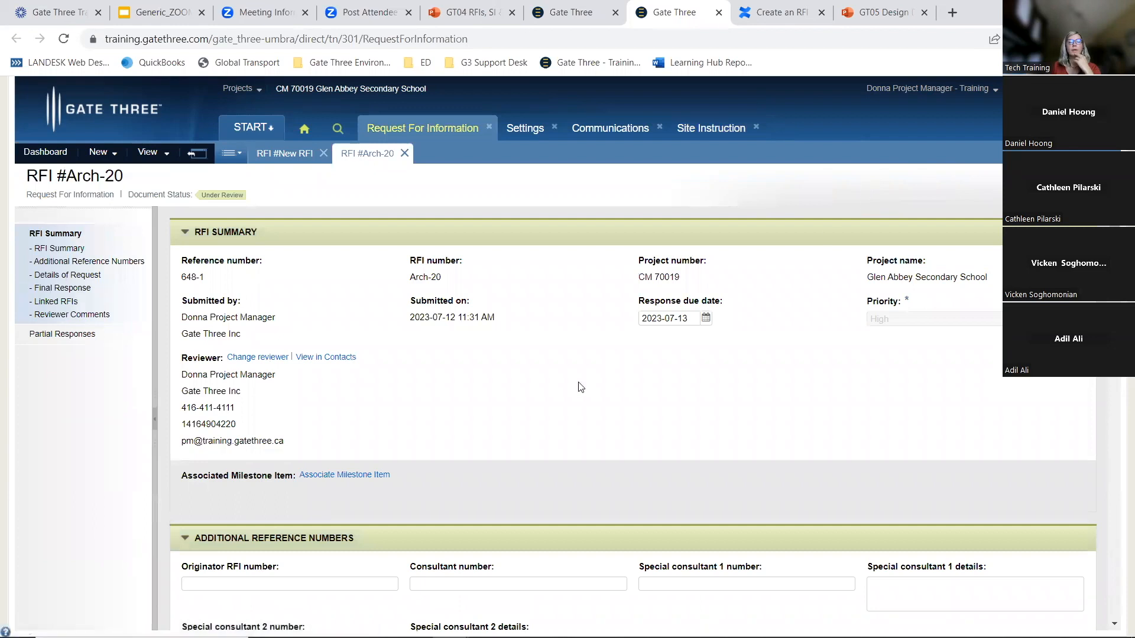
scroll(580, 387, "down", 3)
scroll(580, 387, "down", 10)
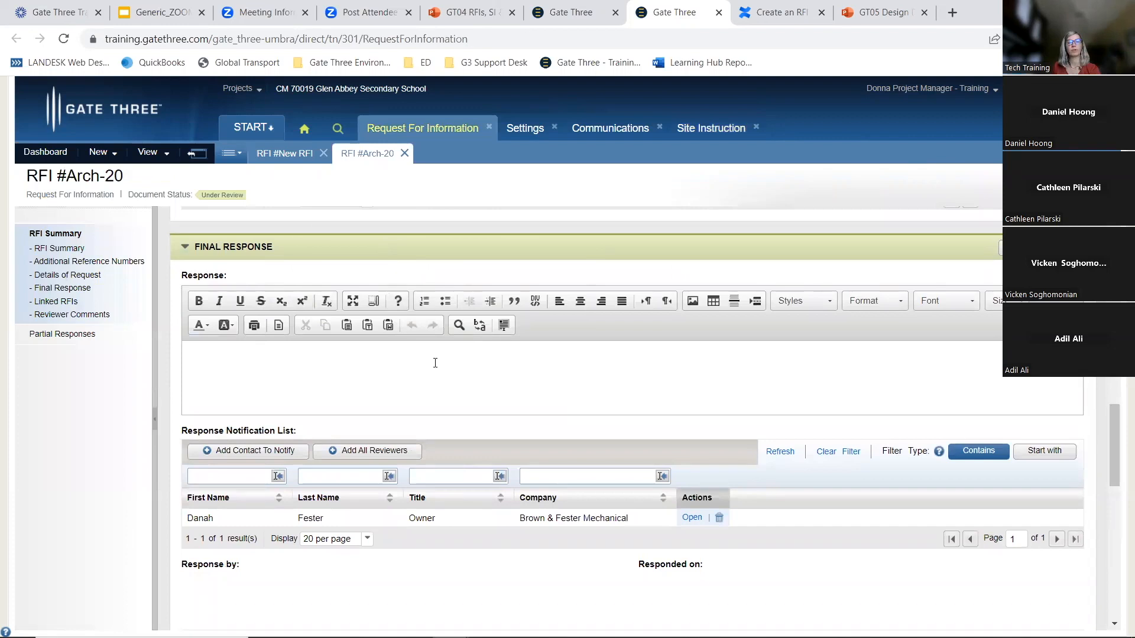
scroll(435, 363, "down", 12)
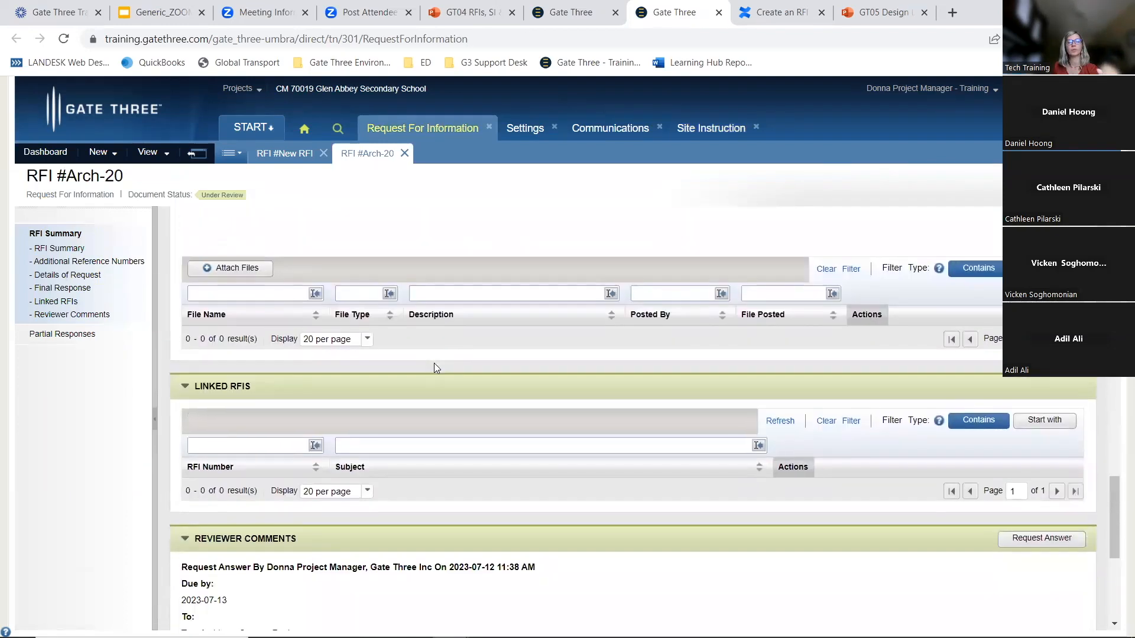
scroll(434, 367, "down", 1)
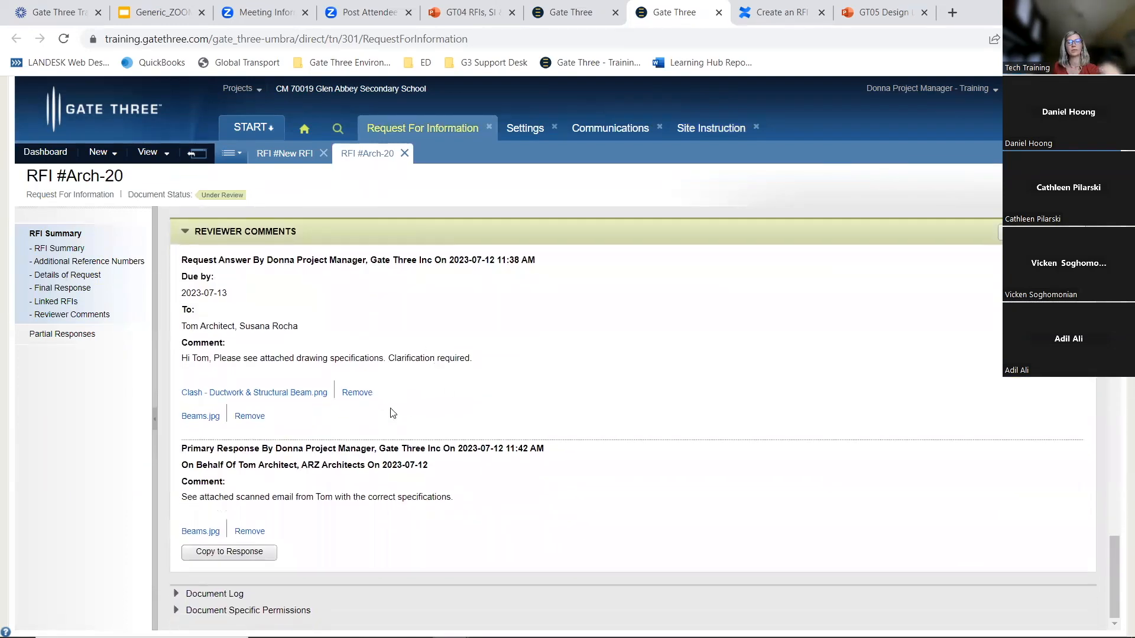
Copy the primary response into the final response of RFI Arch-20
left_click(223, 554)
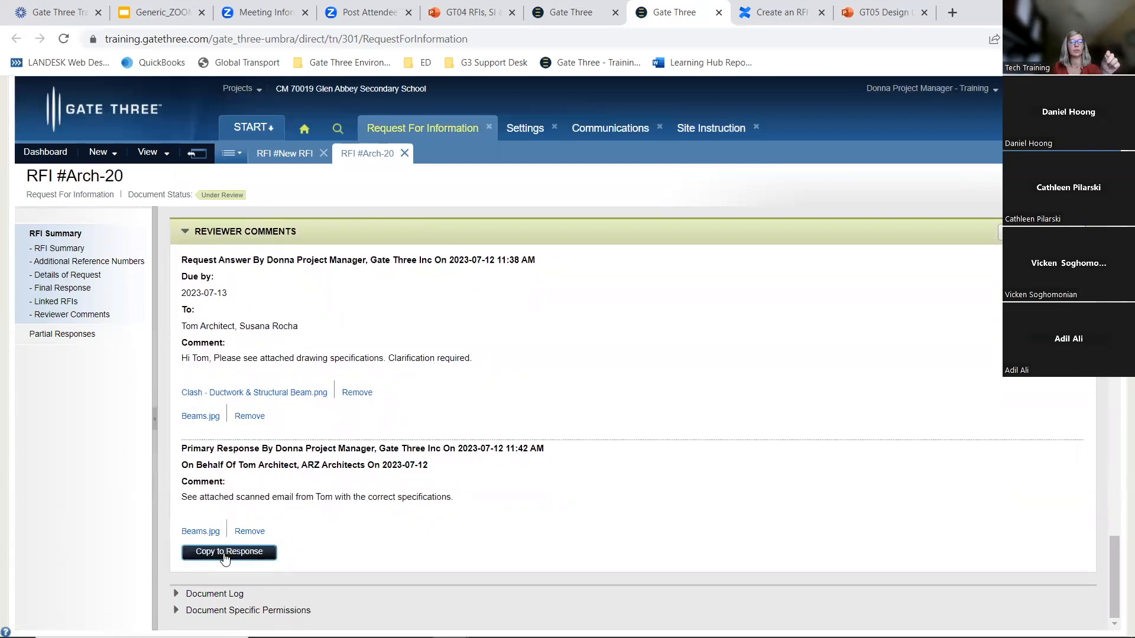
left_click(224, 555)
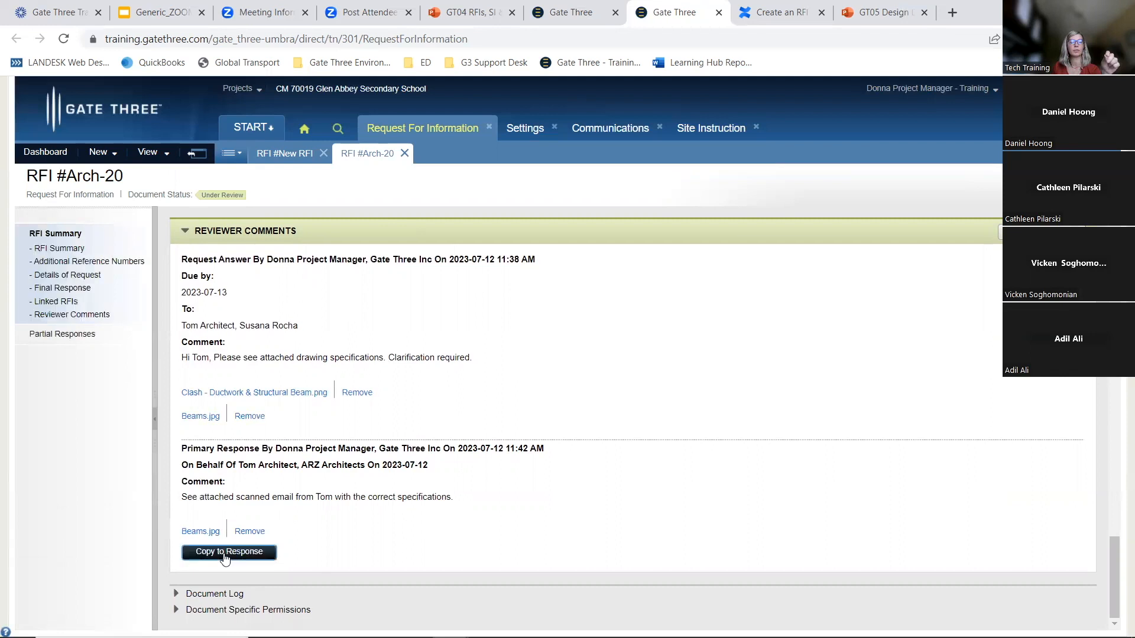
scroll(281, 535, "up", 7)
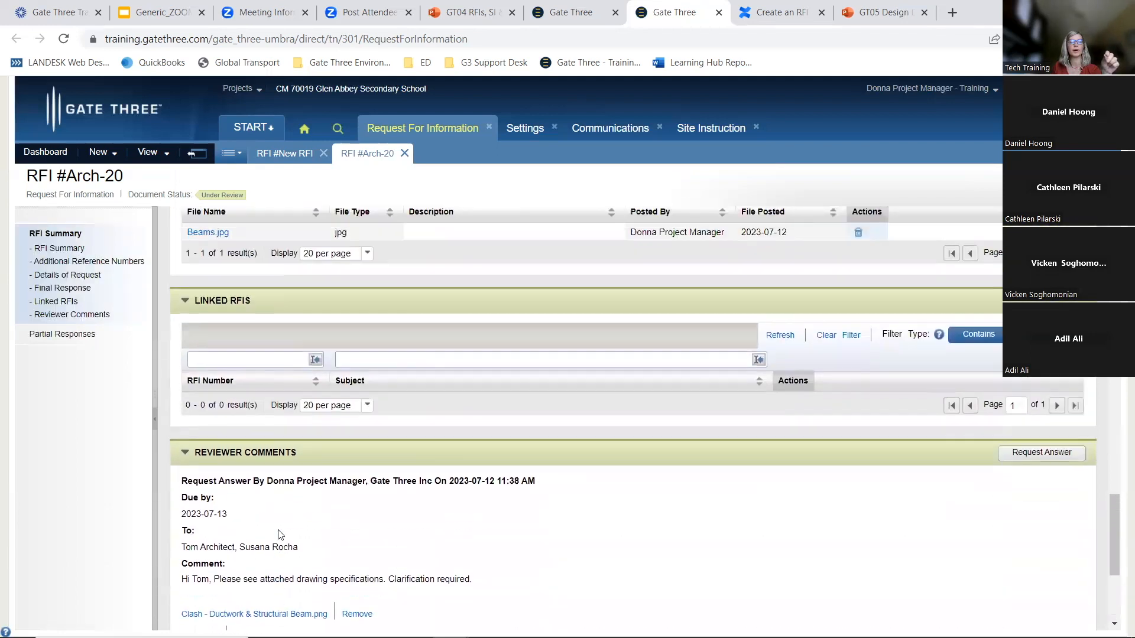
scroll(278, 529, "up", 4)
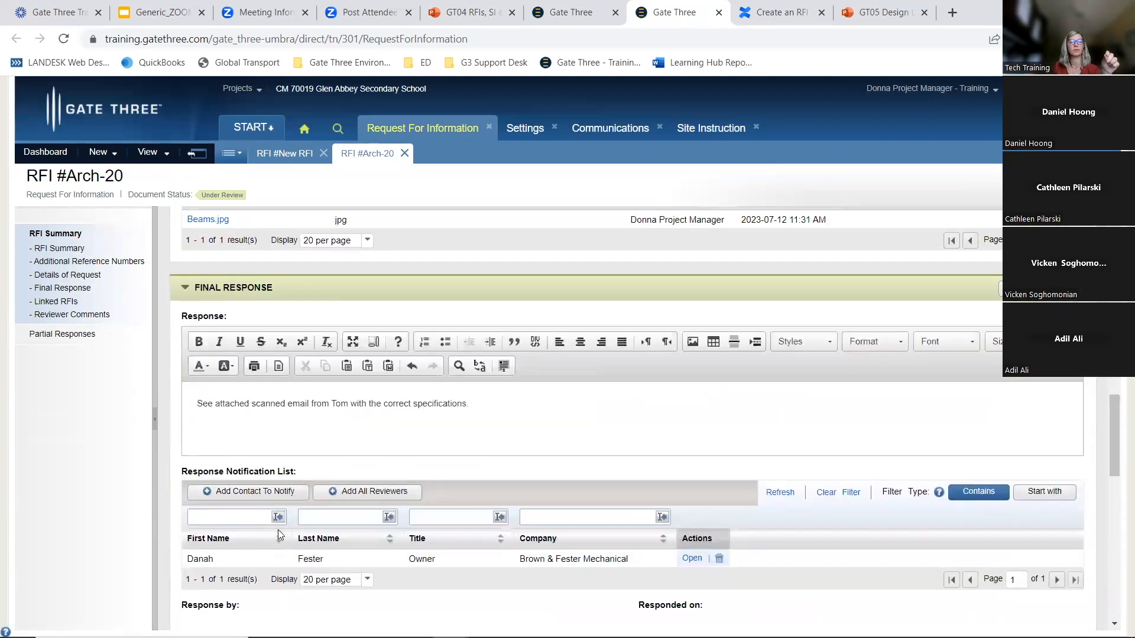
left_click_drag(192, 406, 250, 405)
left_click(498, 410)
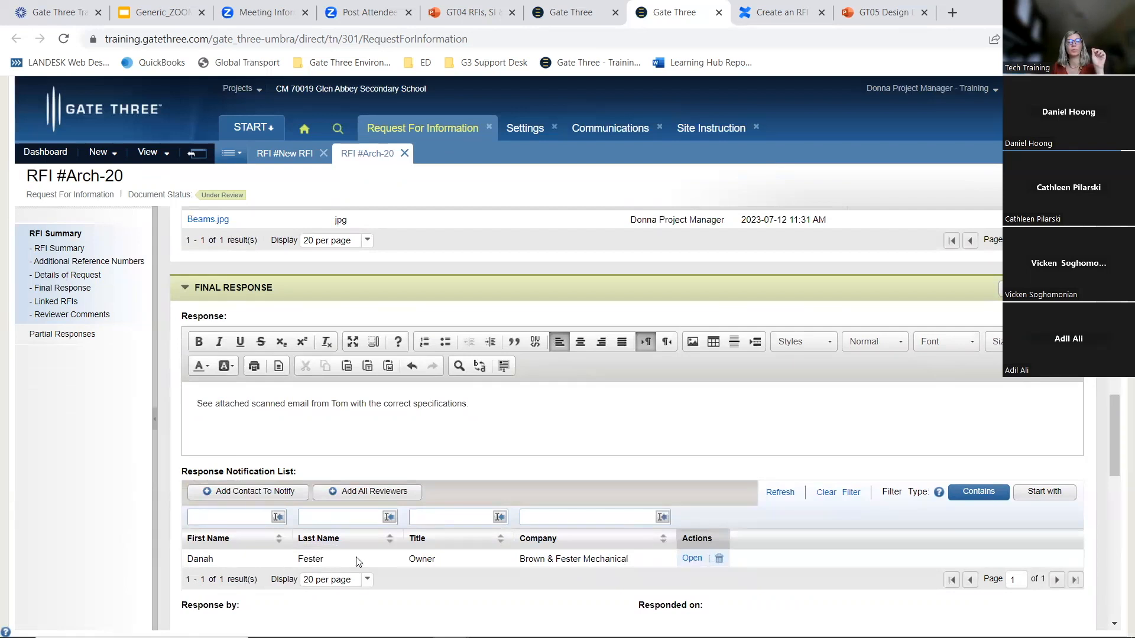
left_click(276, 493)
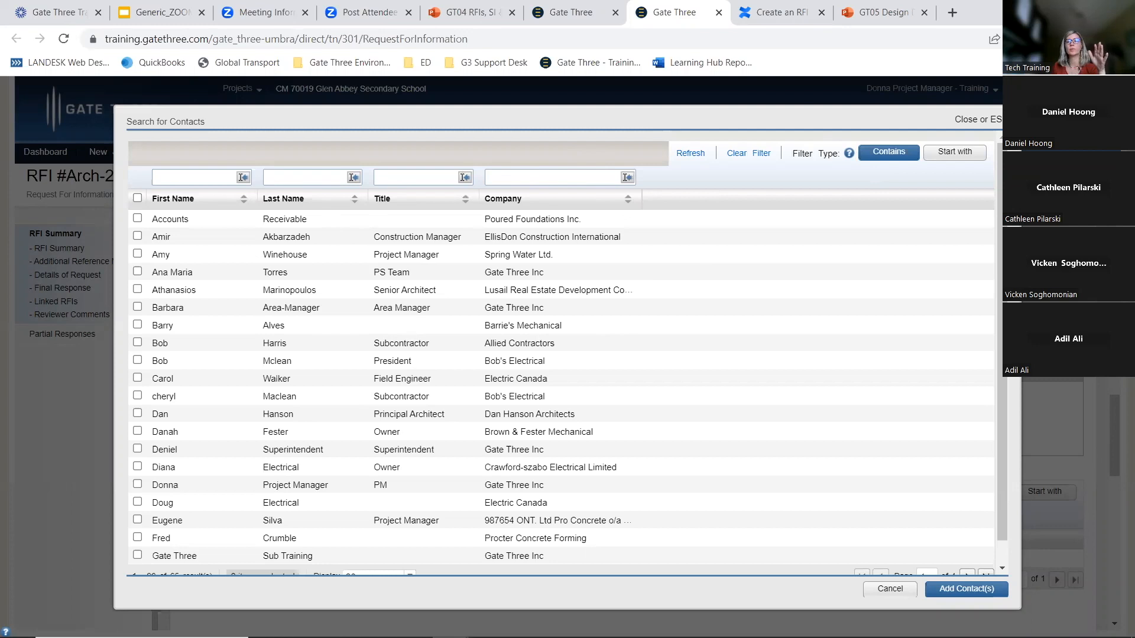
key("Escape")
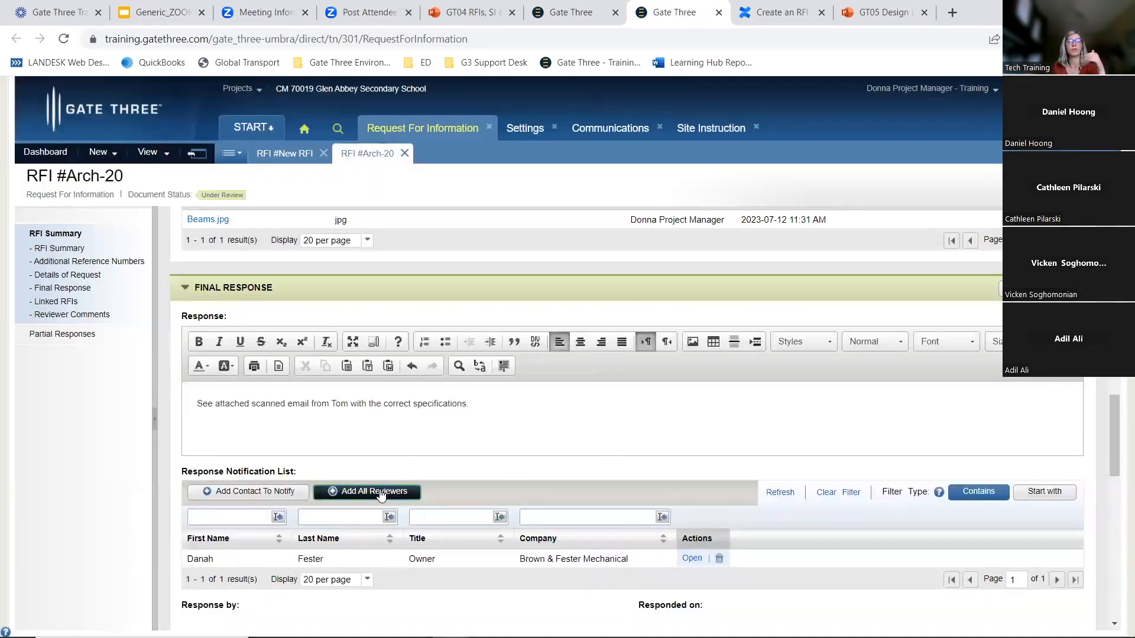
Add all reviewers to the response notification list
left_click(378, 492)
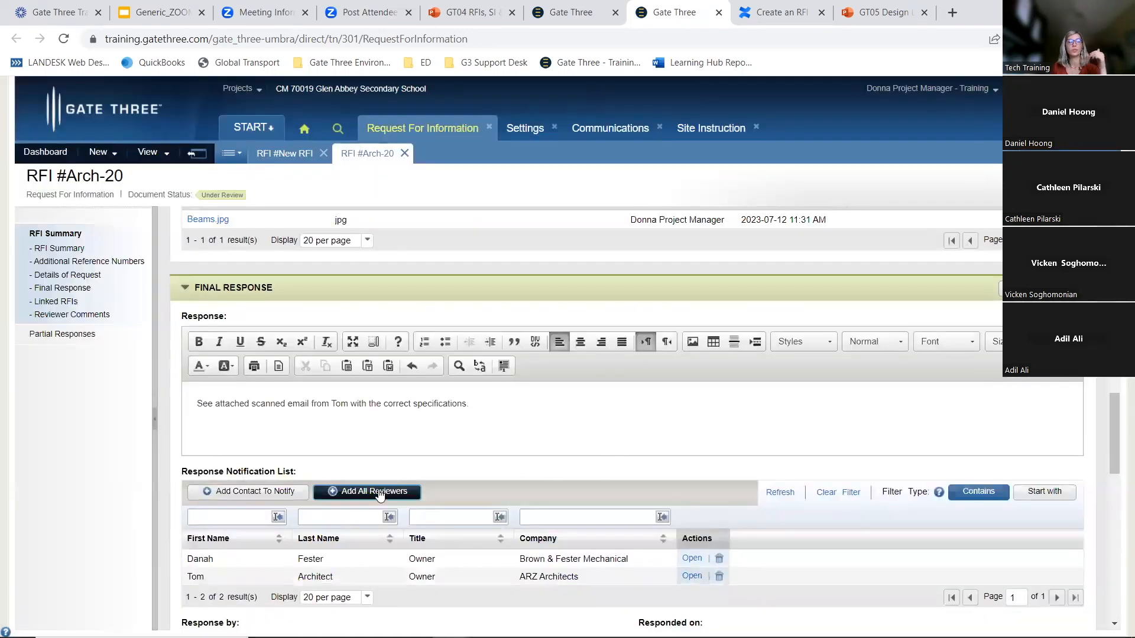
scroll(248, 511, "down", 1)
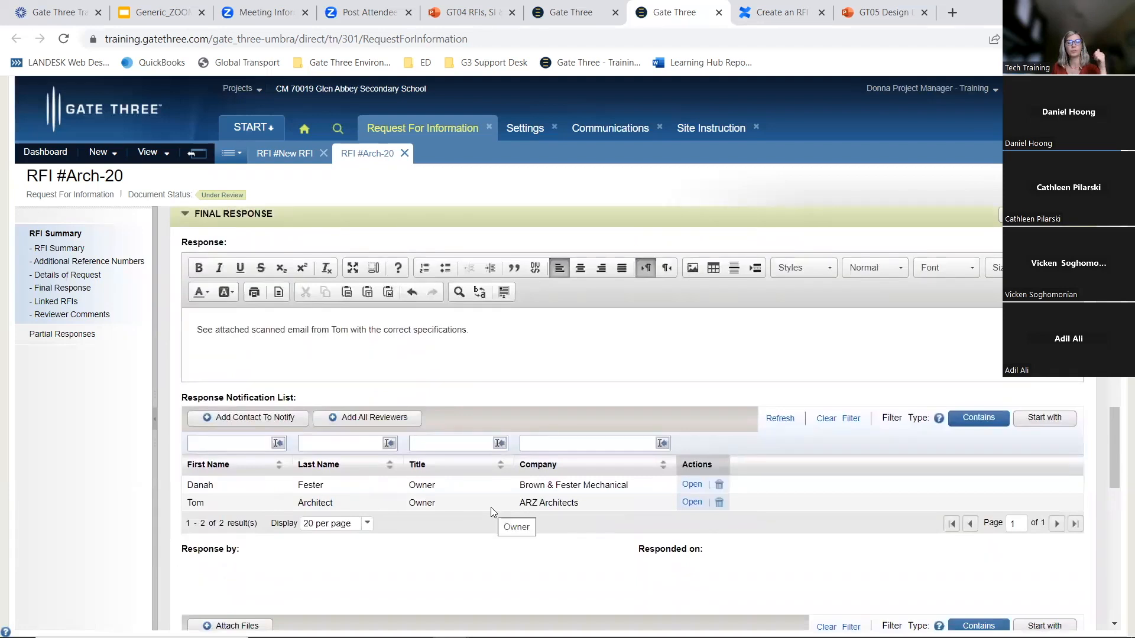
scroll(492, 503, "up", 2)
scroll(493, 500, "down", 1)
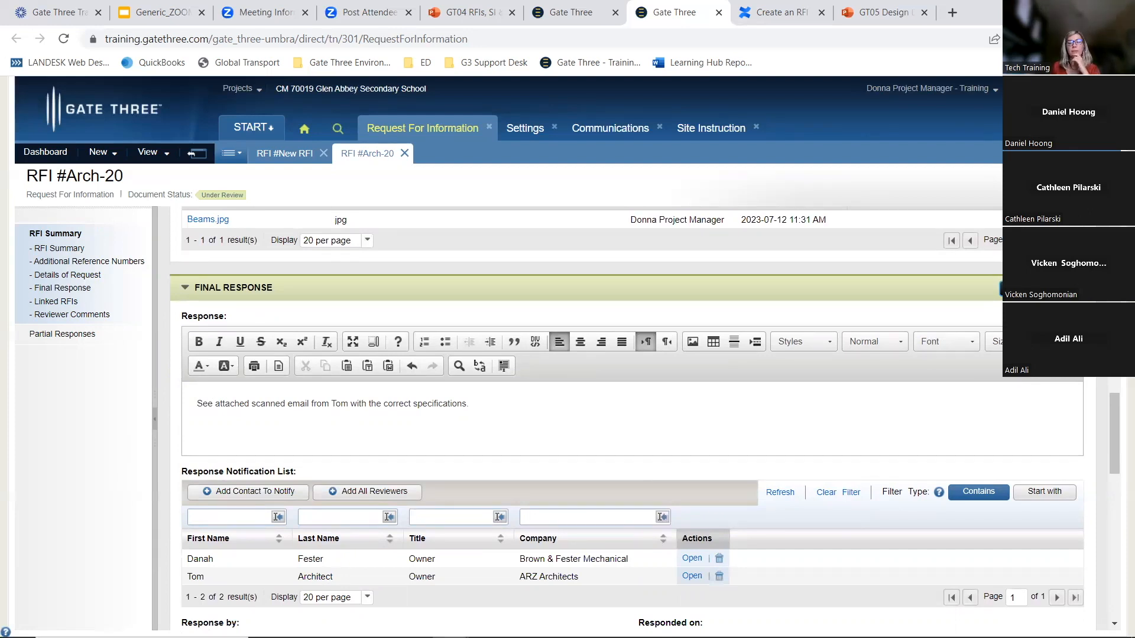
Issue the final response for RFI Arch-20 to the listed contacts
left_click(1008, 288)
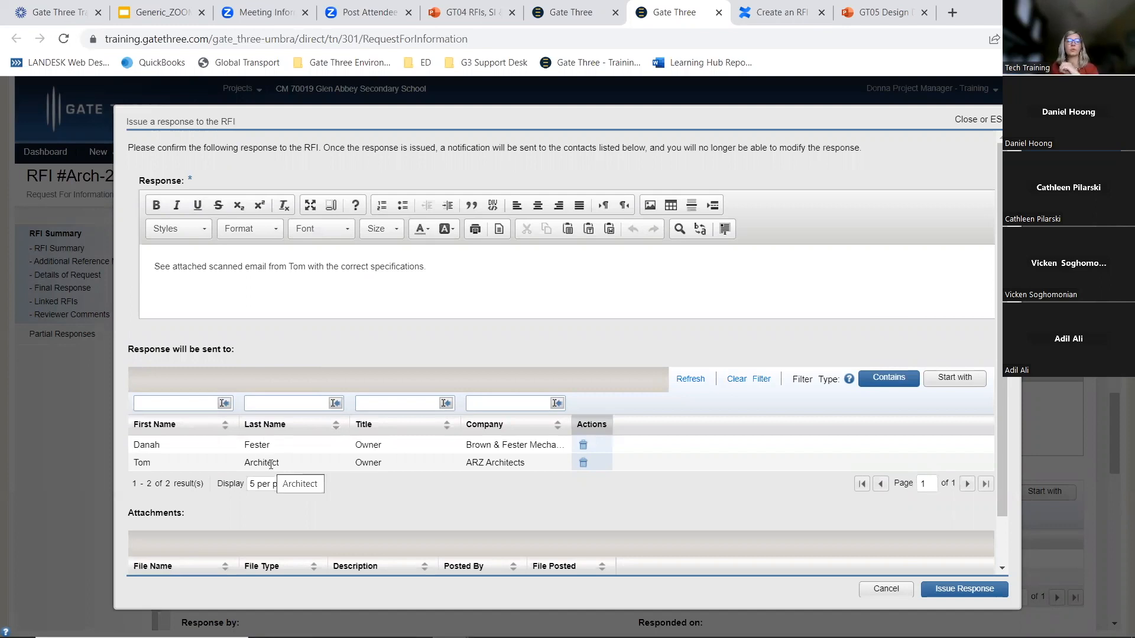
left_click(239, 266)
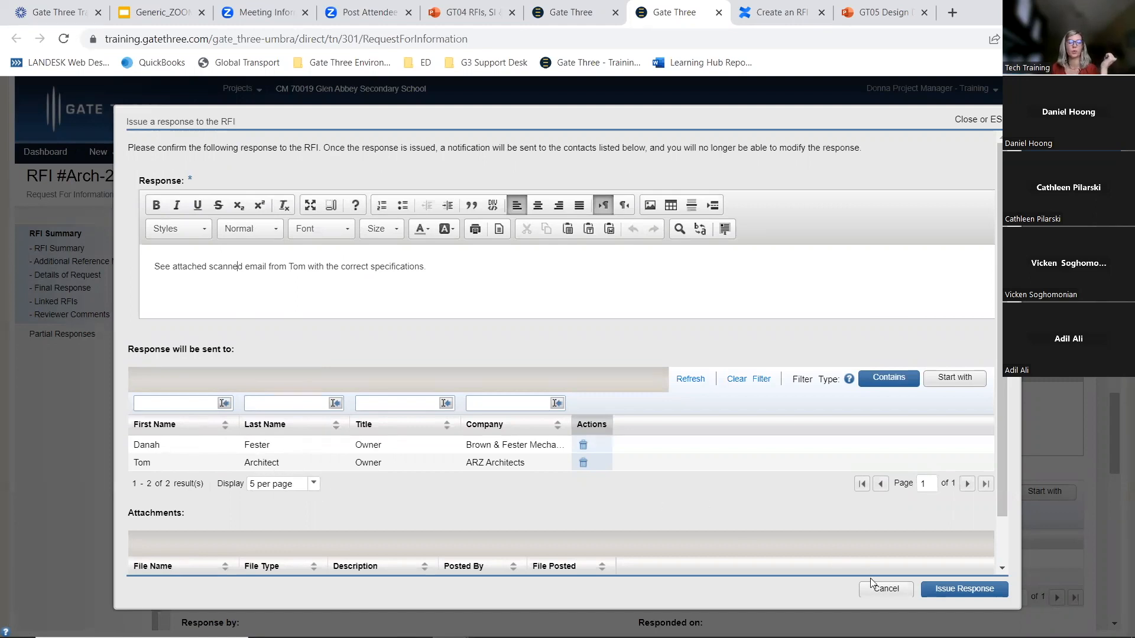
scroll(764, 490, "down", 1)
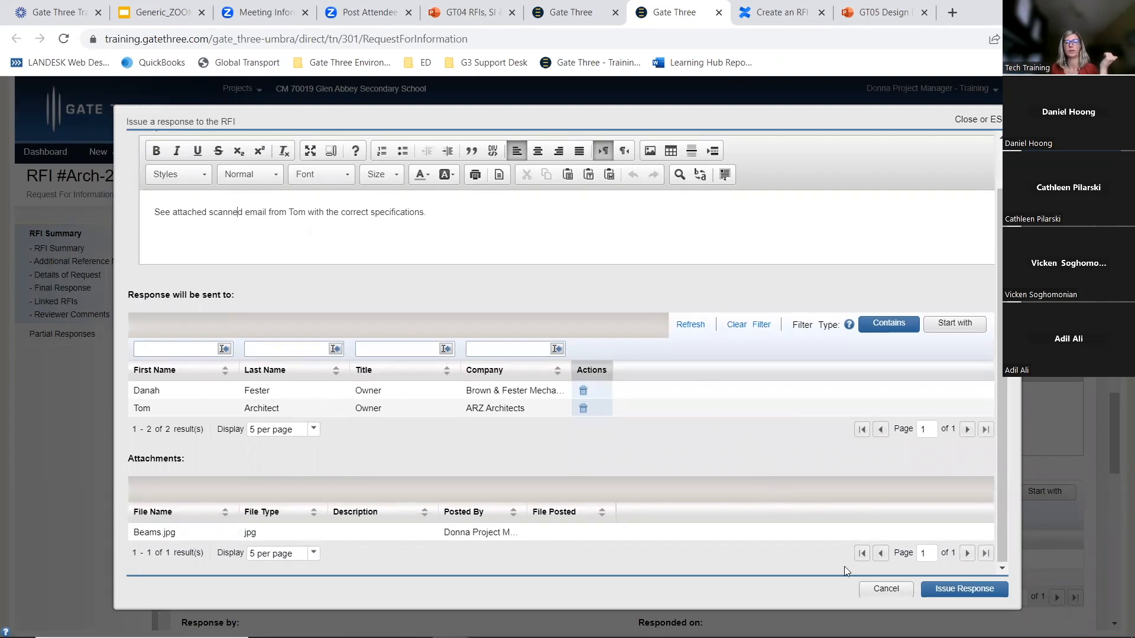
left_click(943, 591)
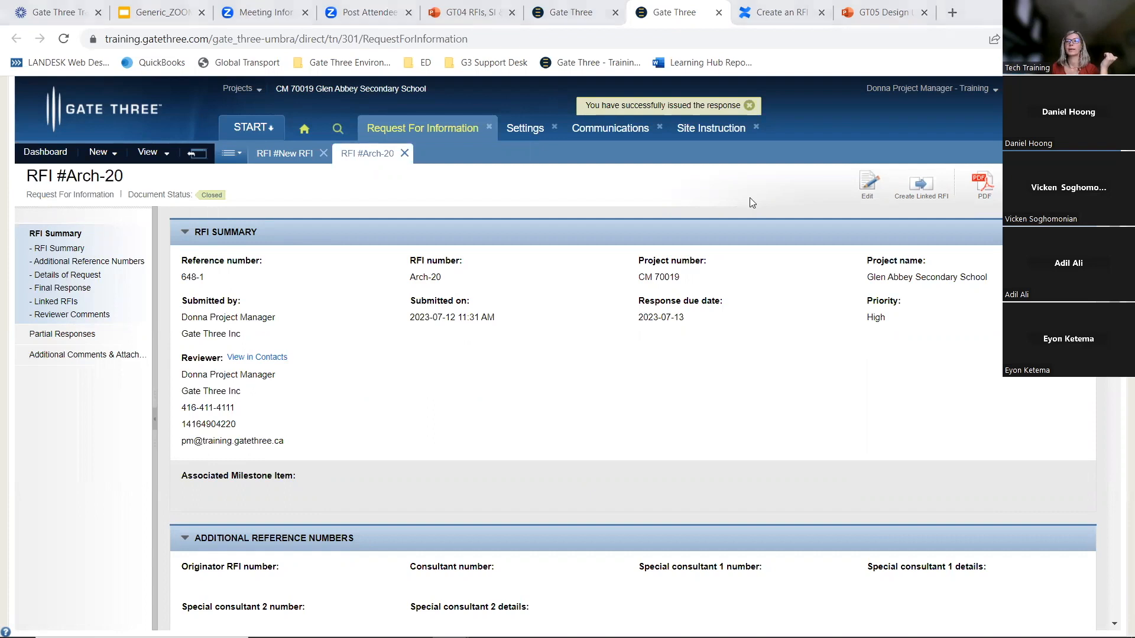
Review the Request for Information documentation page in Confluence
left_click_drag(196, 0, 196, 20)
left_click(951, 18)
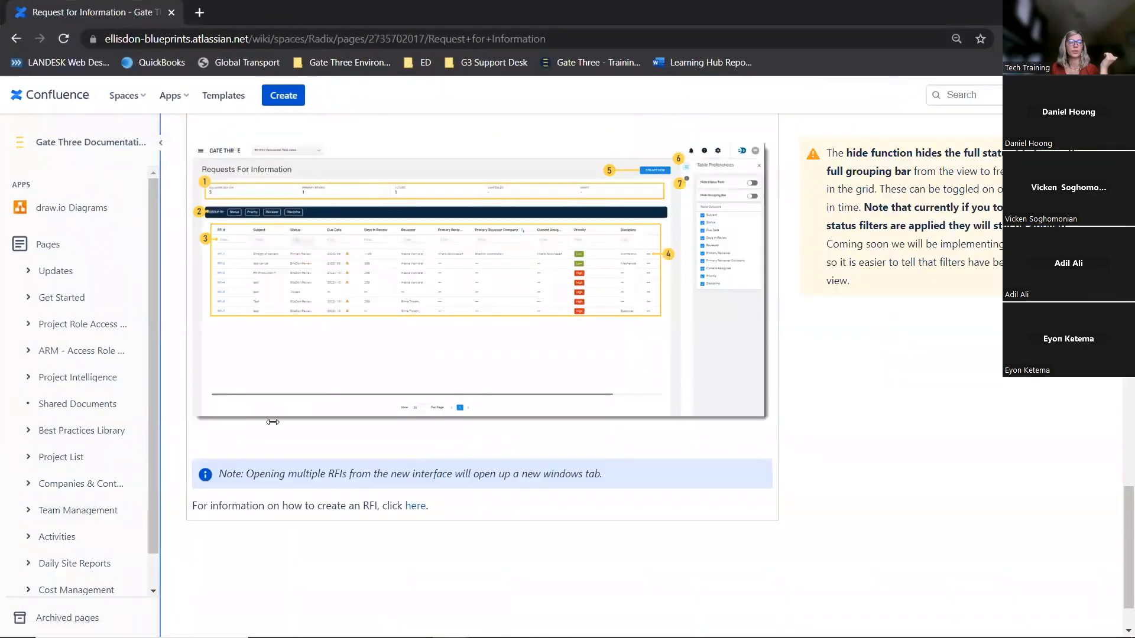
left_click_drag(163, 429, 275, 429)
scroll(77, 467, "down", 1)
scroll(89, 467, "up", 5)
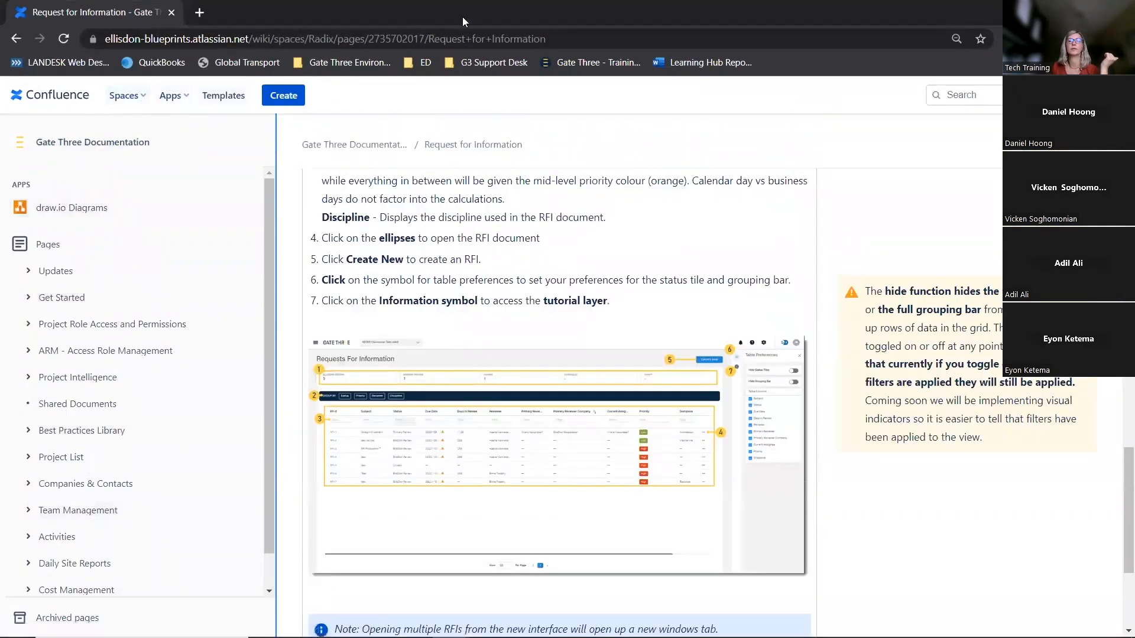
left_click_drag(463, 20, 467, 637)
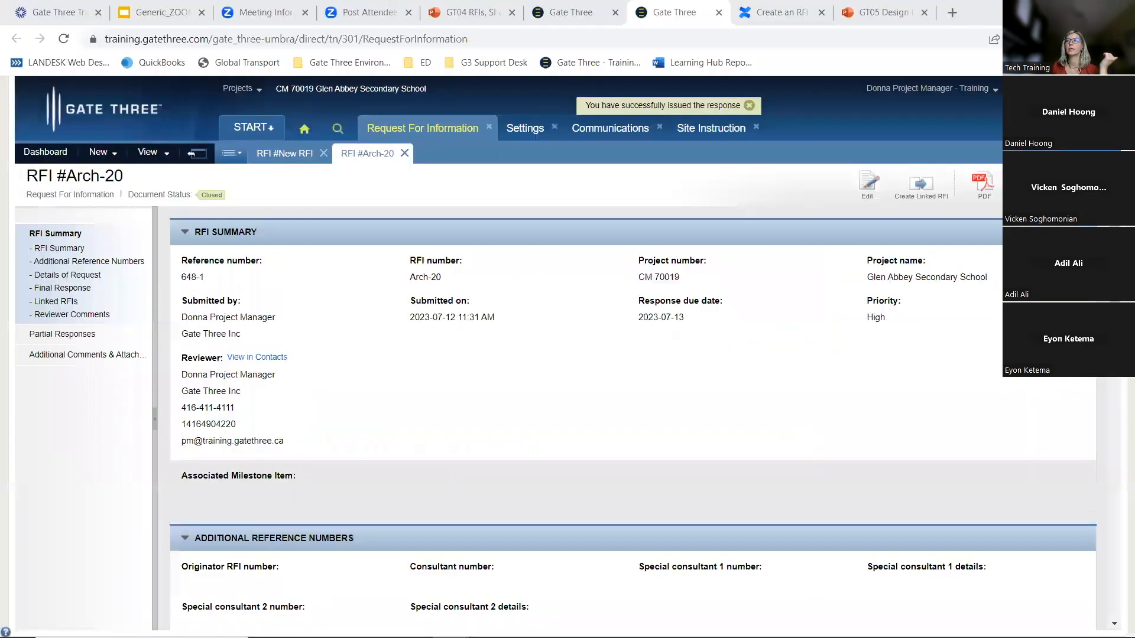
Browse the Gate Three Help pages on changing the reviewer, requesting answers, responding to an RFI and creating a linked RFI
left_click(779, 13)
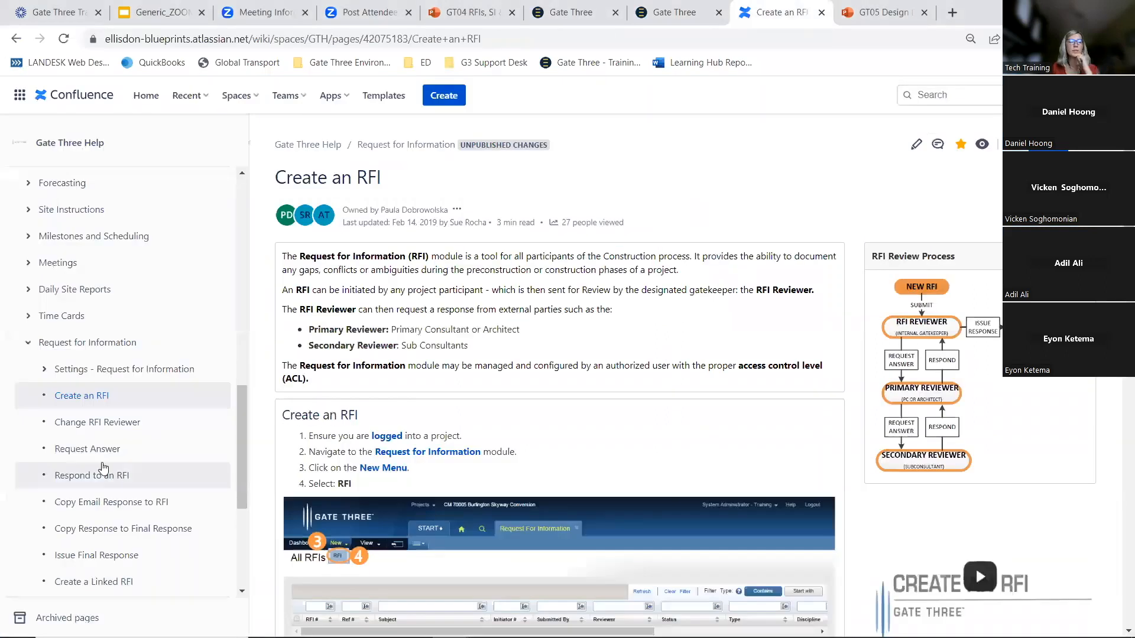
left_click(90, 434)
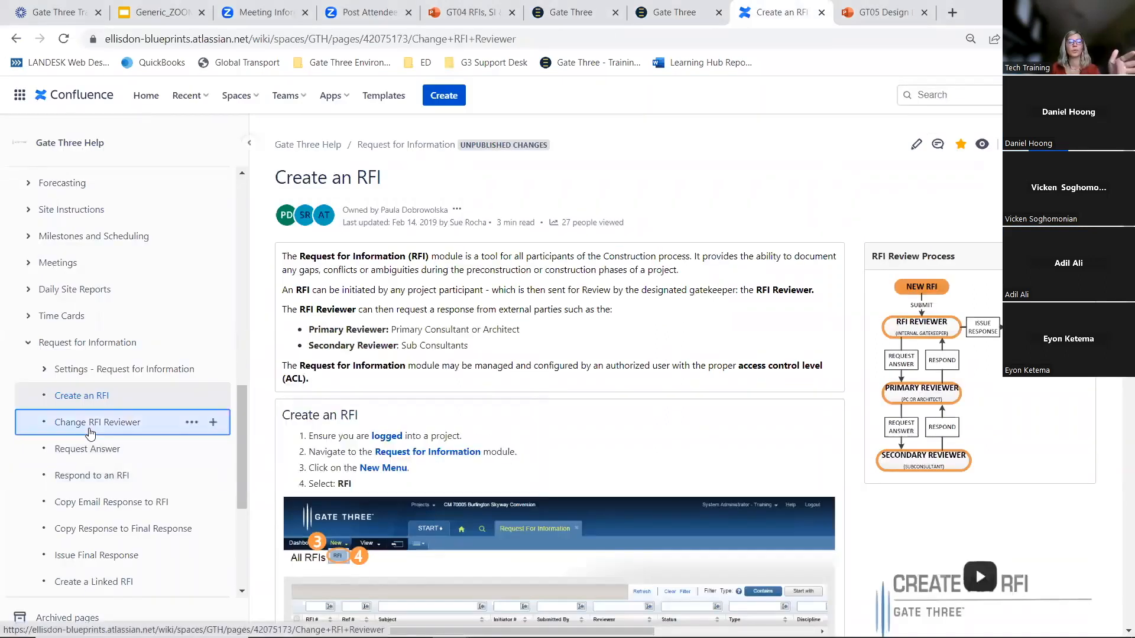
left_click(93, 449)
scroll(443, 455, "down", 10)
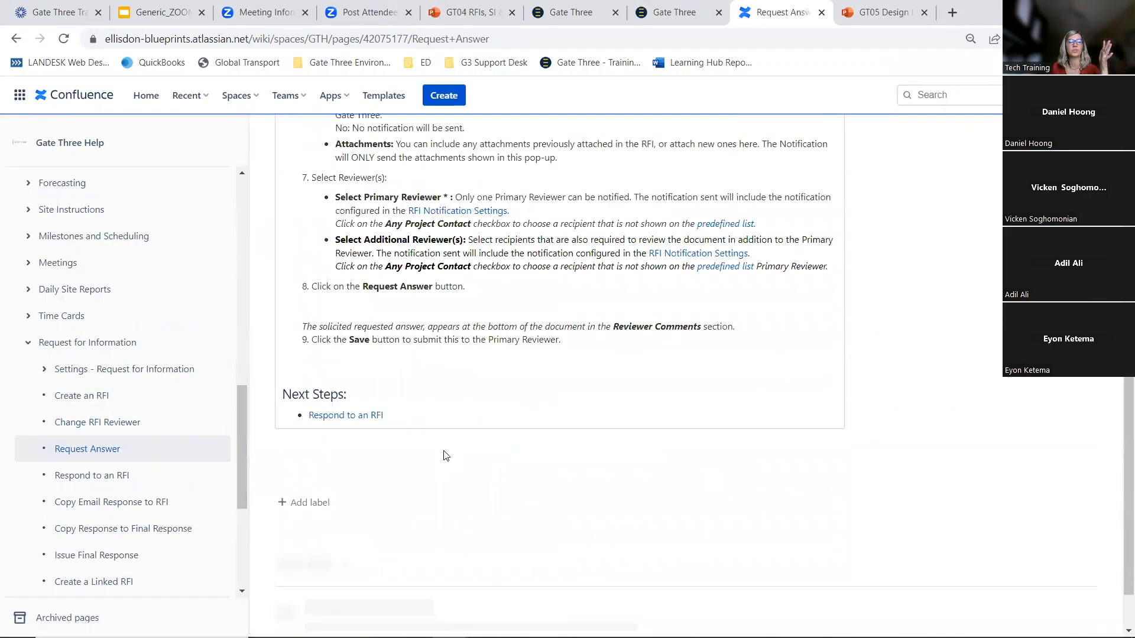
scroll(445, 455, "down", 10)
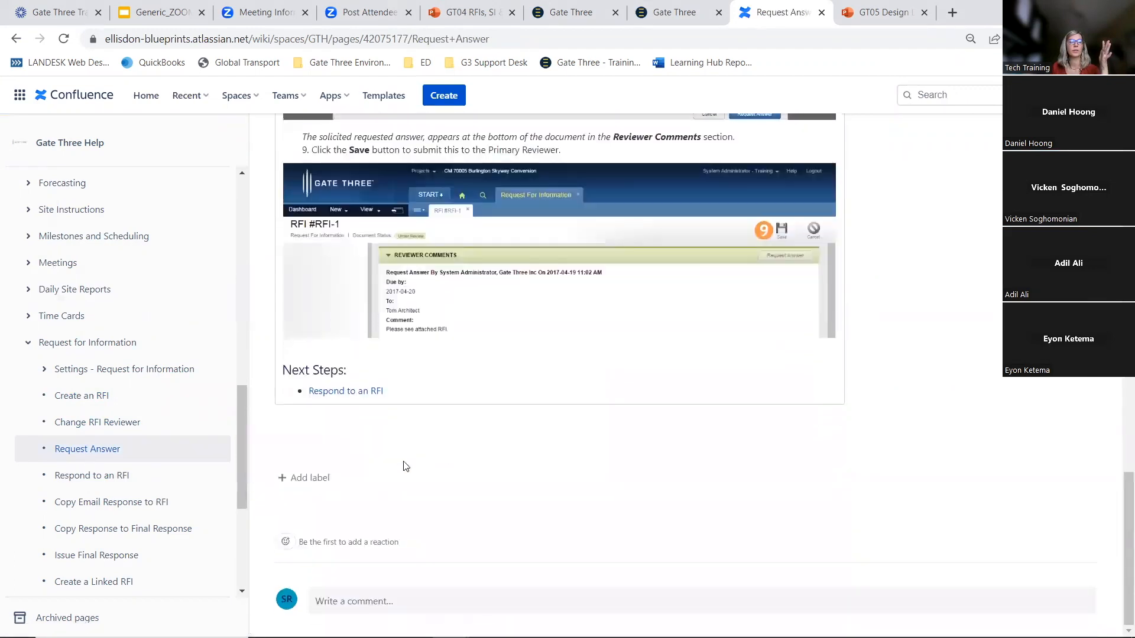
left_click(79, 475)
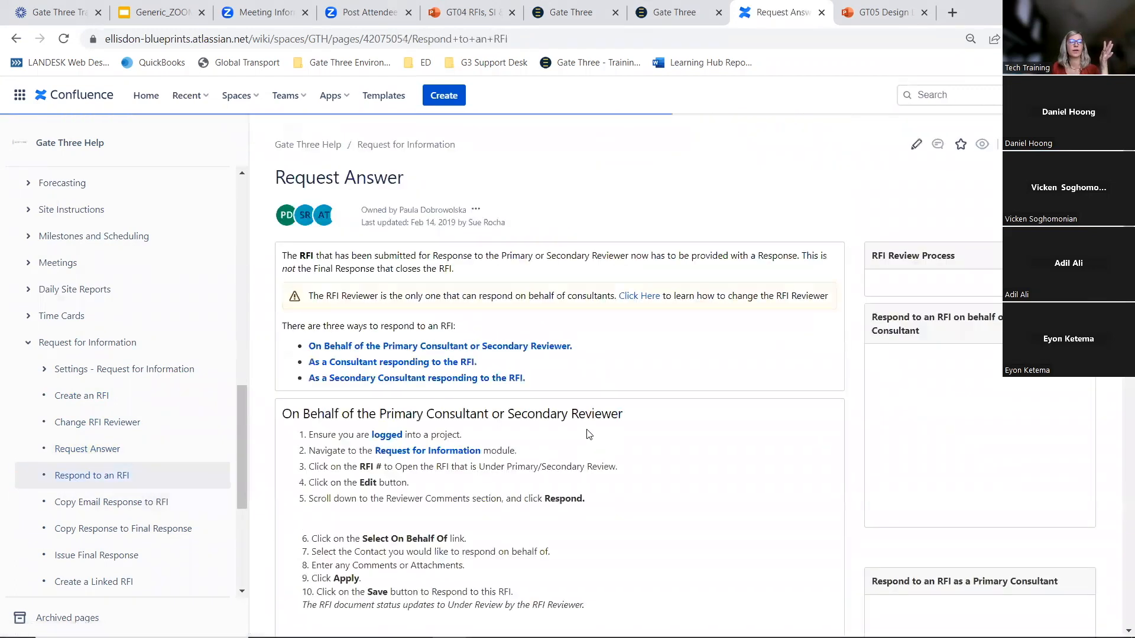
scroll(590, 437, "down", 4)
scroll(566, 445, "down", 8)
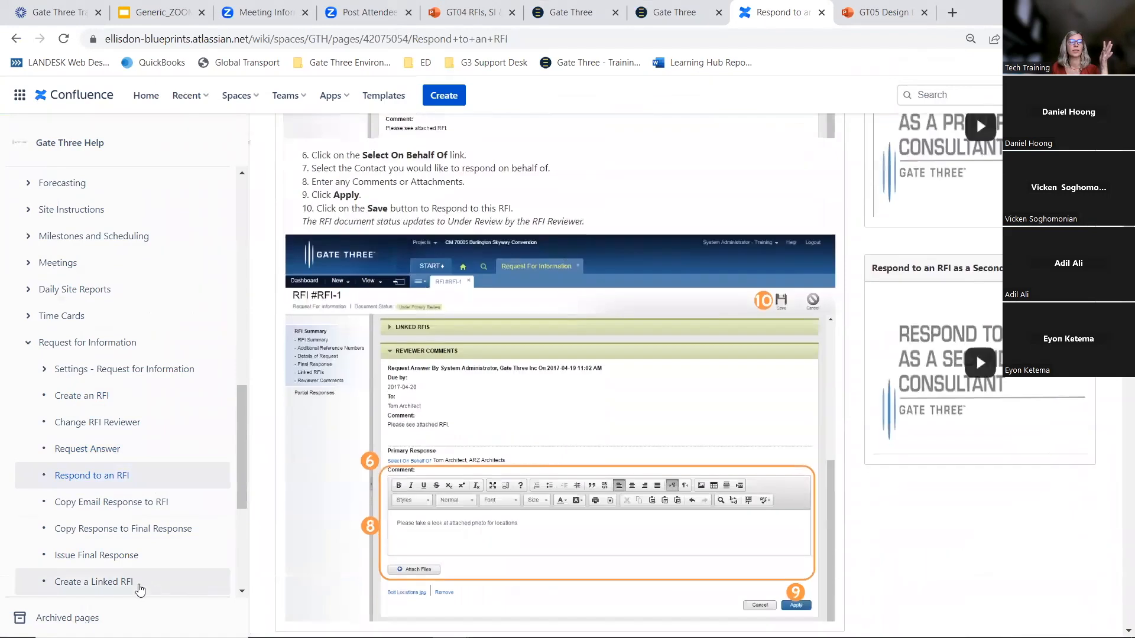
scroll(140, 557, "down", 1)
left_click(94, 508)
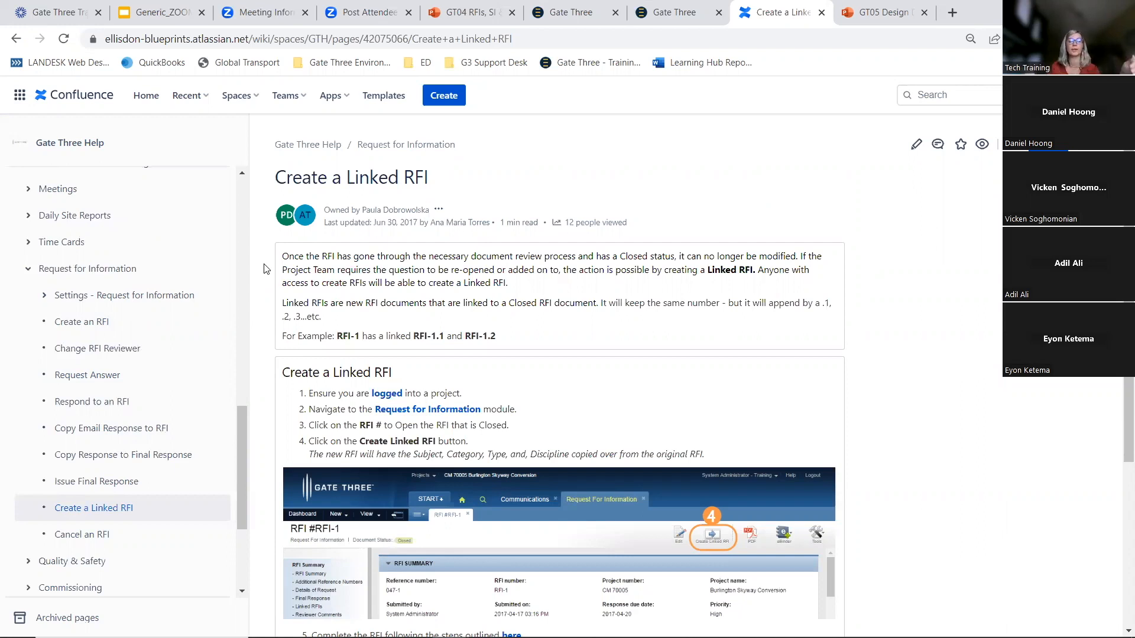
scroll(476, 364, "down", 4)
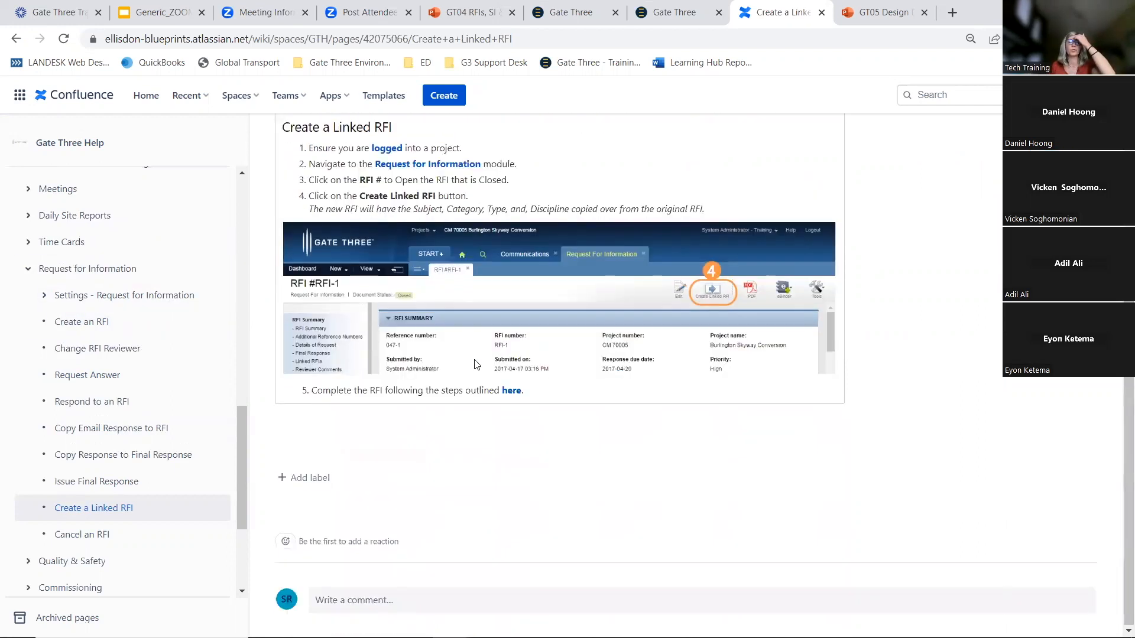
Create a linked RFI from the closed RFI Arch-20 and set its priority to Medium
left_click(656, 22)
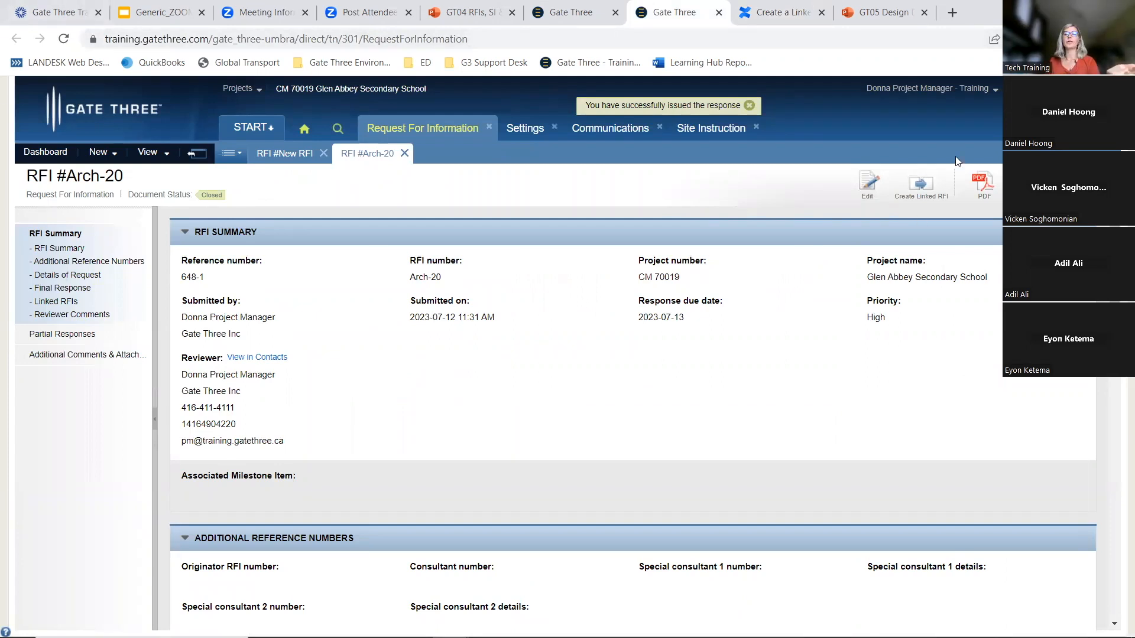
left_click(920, 188)
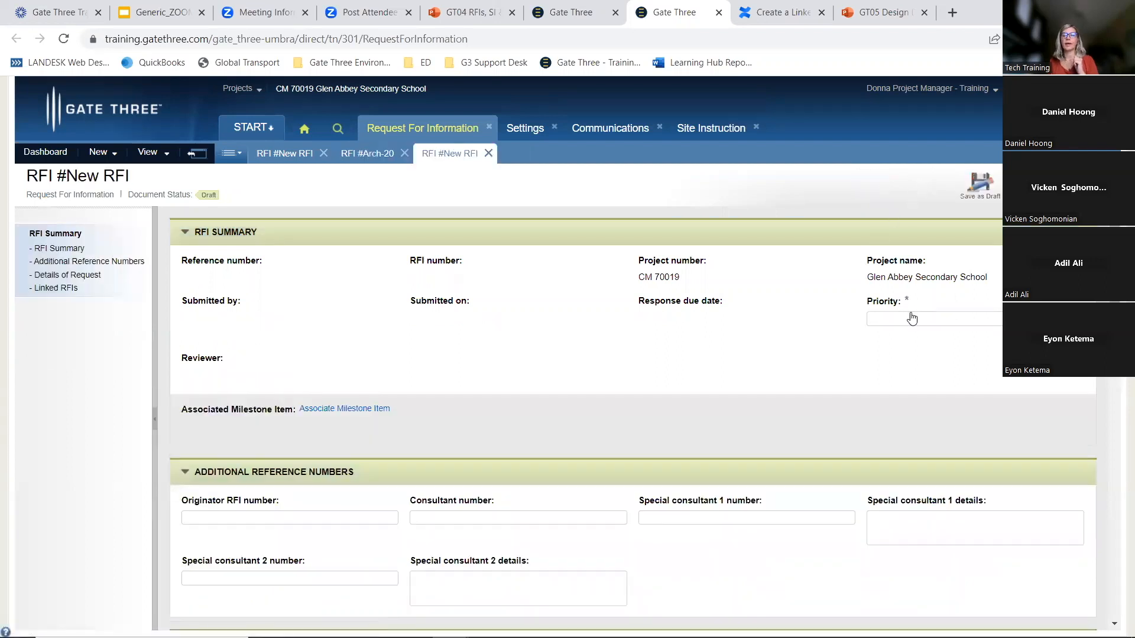
left_click(912, 319)
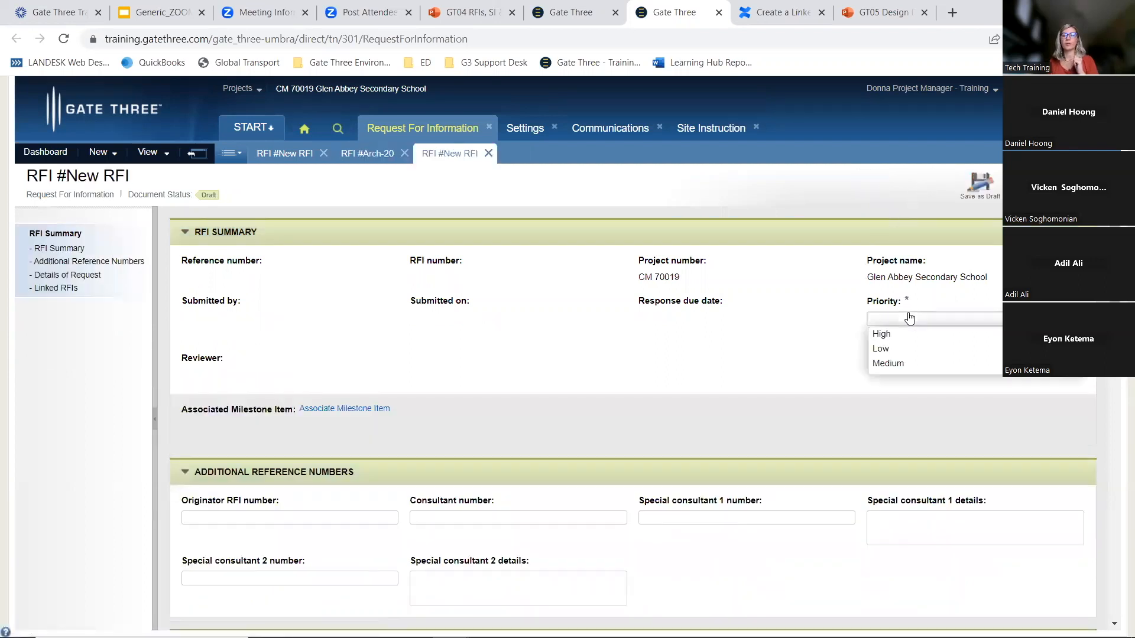
left_click(902, 363)
Change the linked RFI's initiating contact to the Brown & Fester Mechanical owner, filtering contacts by company for brow
scroll(617, 302, "down", 4)
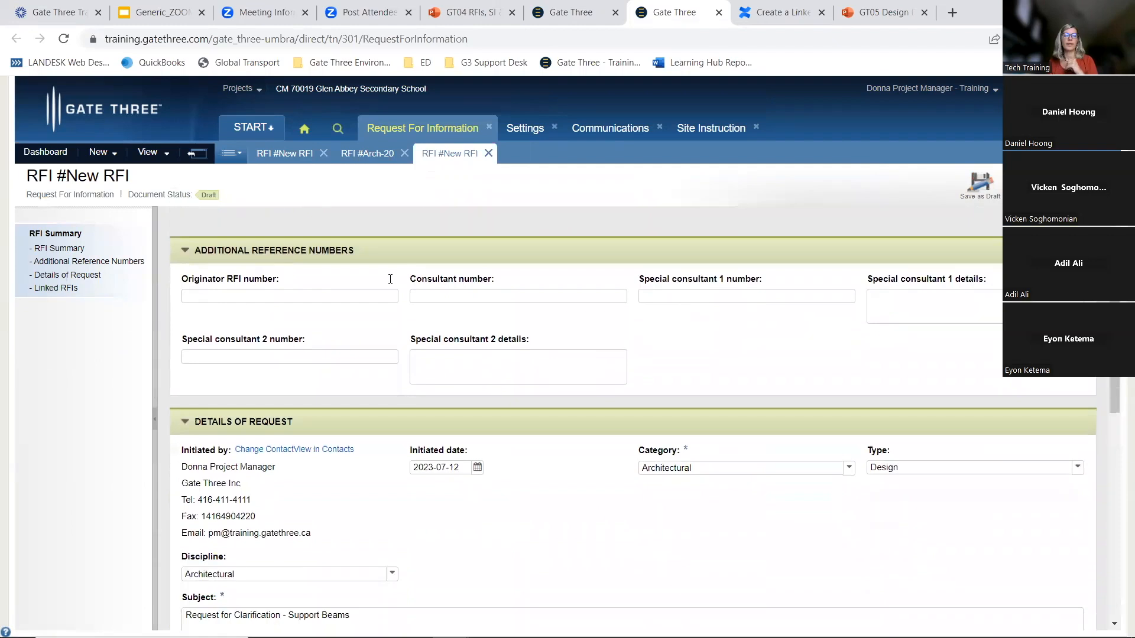
scroll(384, 354, "down", 1)
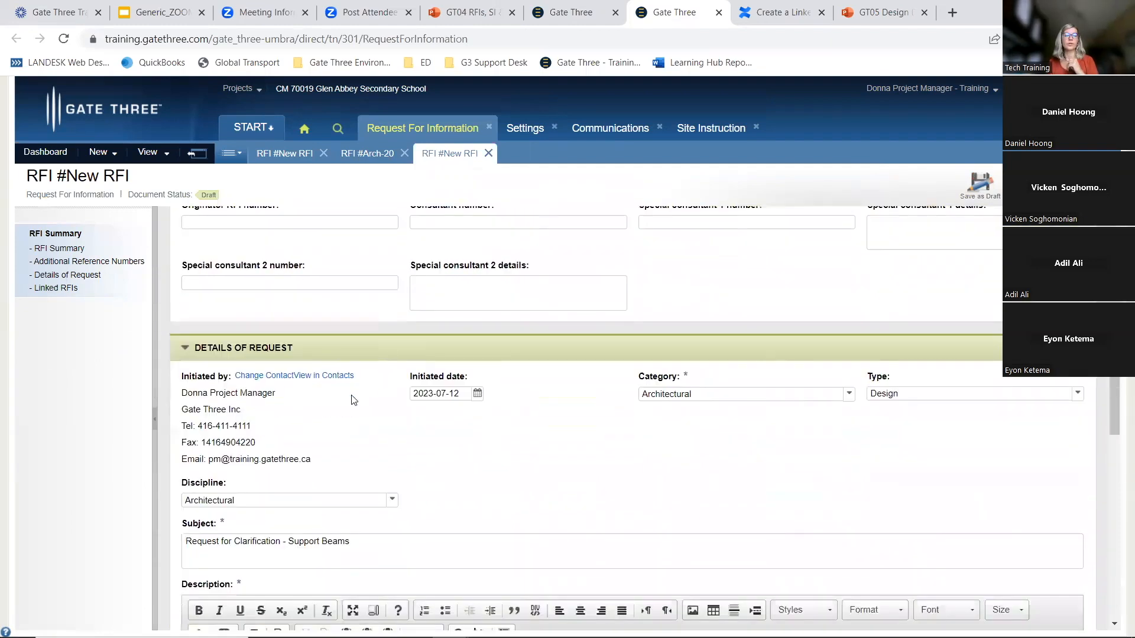
left_click(249, 376)
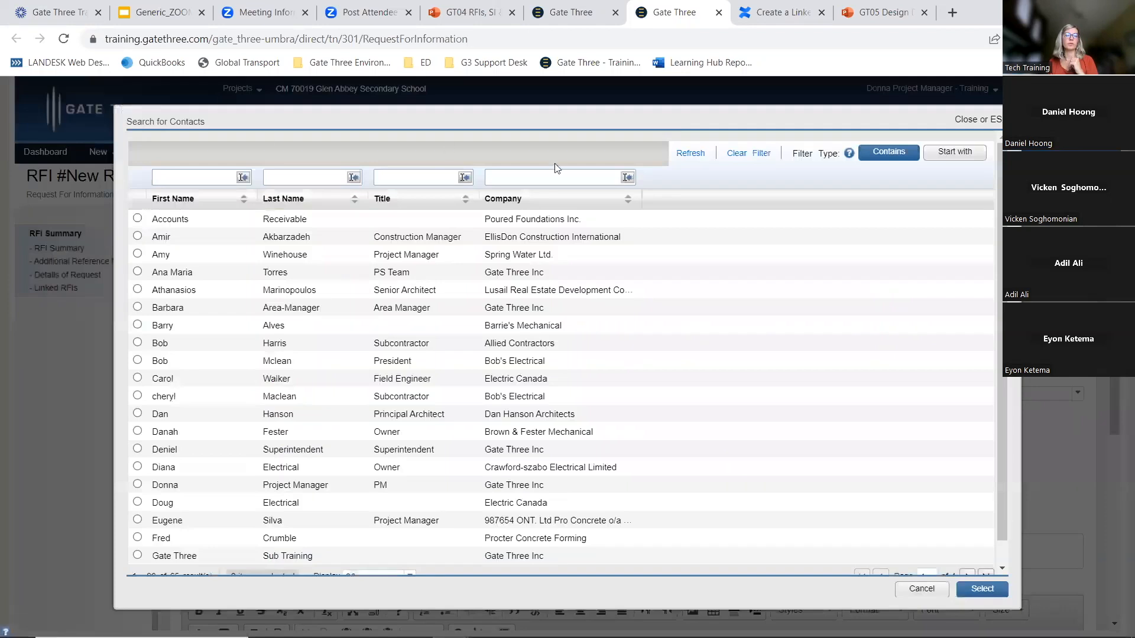
type("bron")
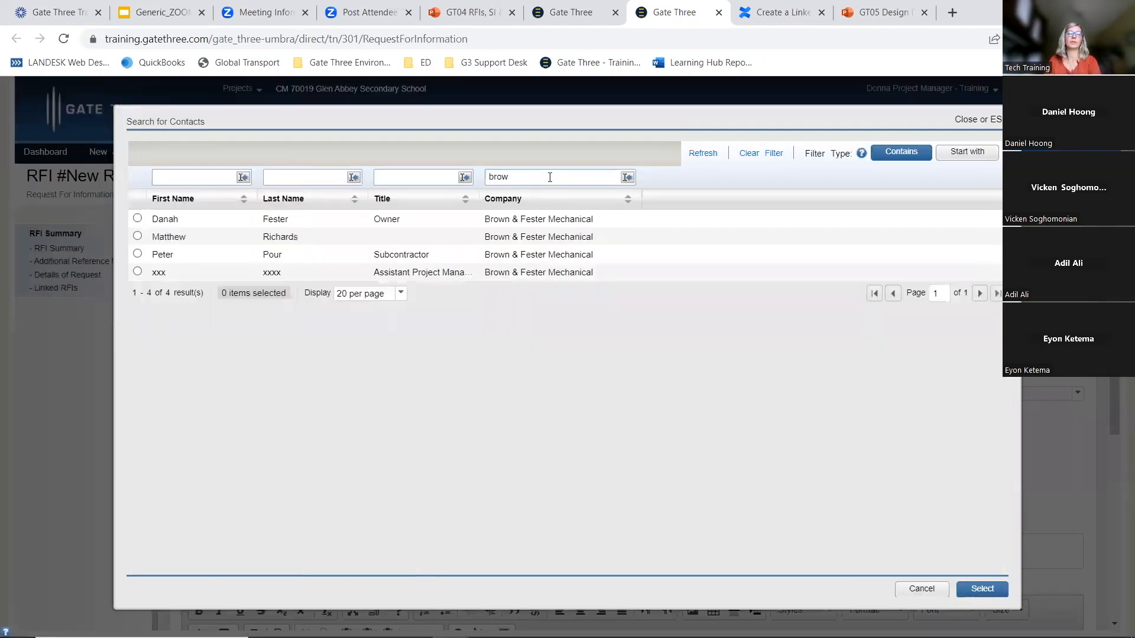
left_click(137, 220)
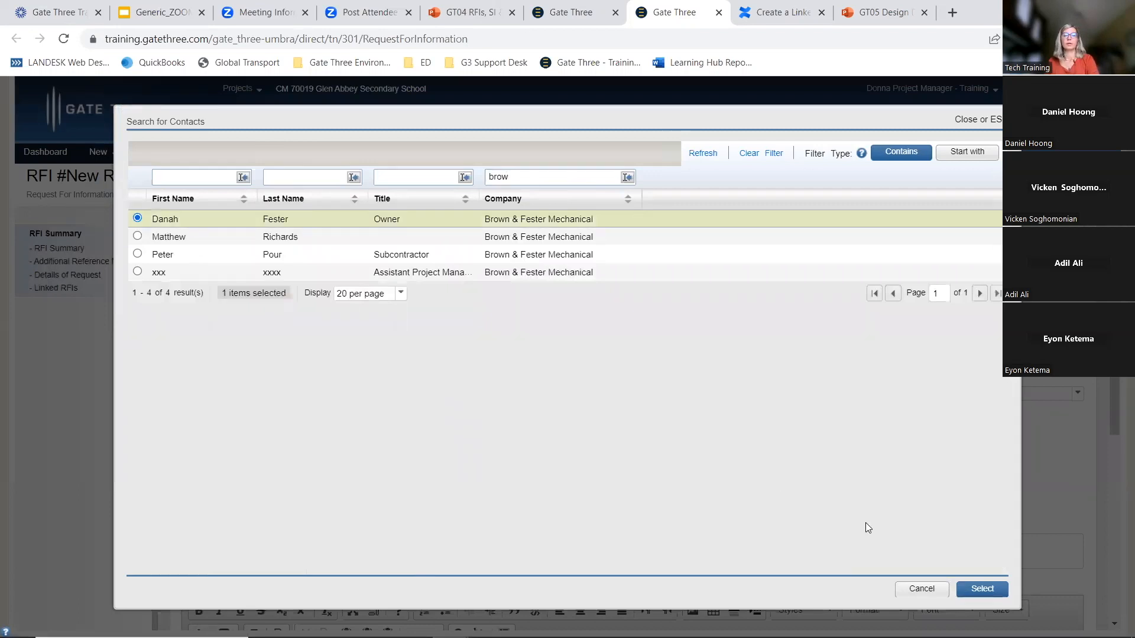
left_click(981, 588)
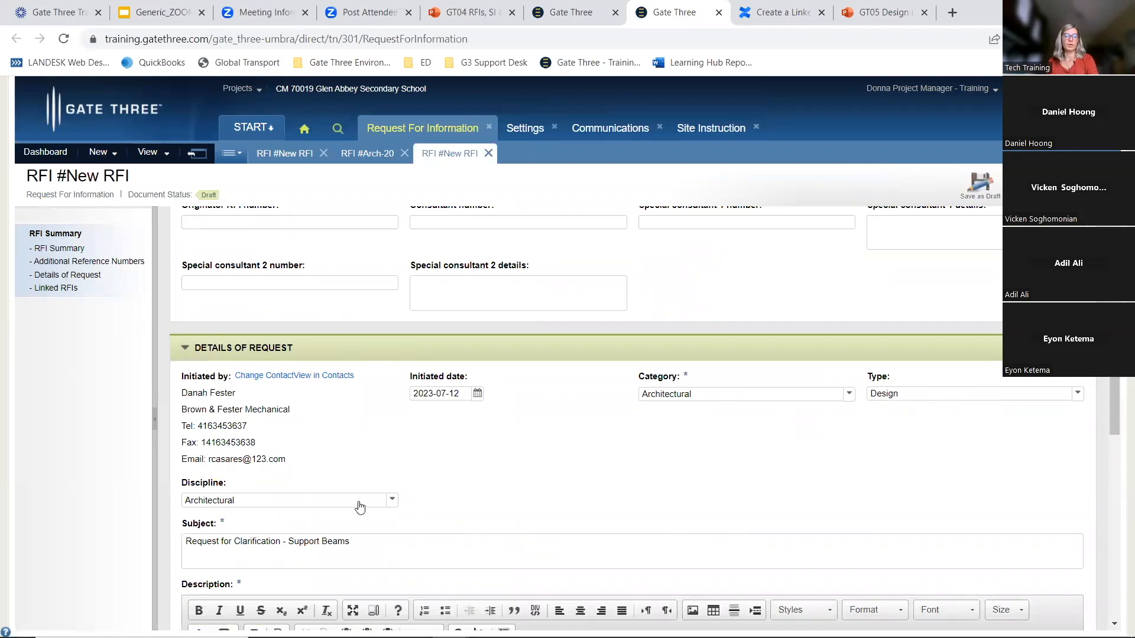
scroll(384, 514, "down", 3)
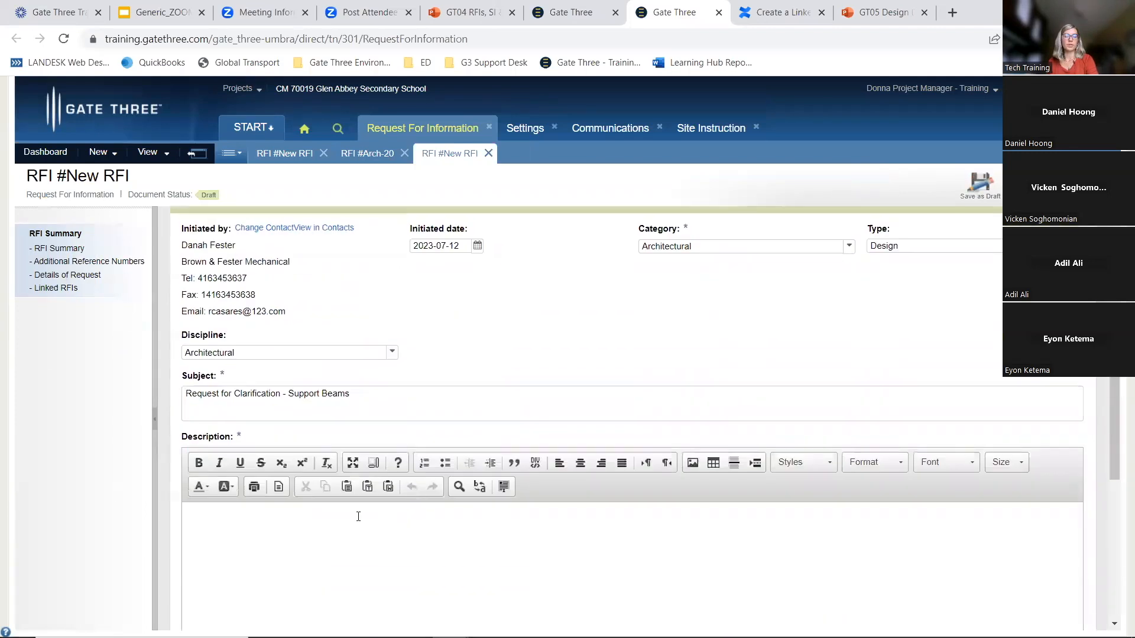
Enter 'Reopened -' as the linked RFI's description and review the attachments and linked RFIs sections of the form
left_click(267, 520)
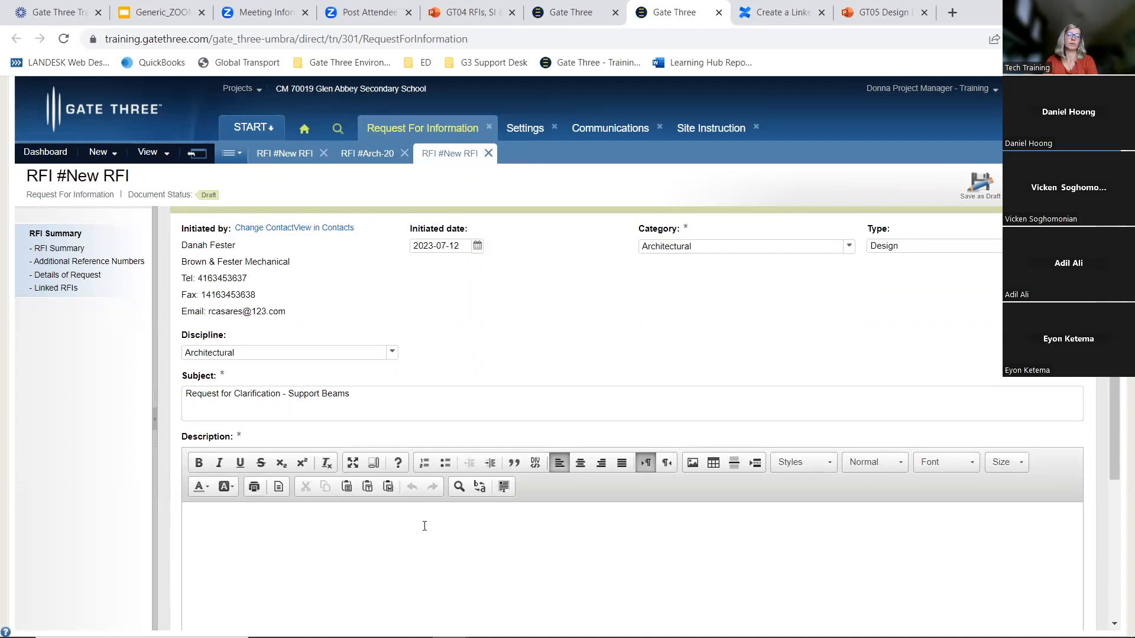
type("Reopened -")
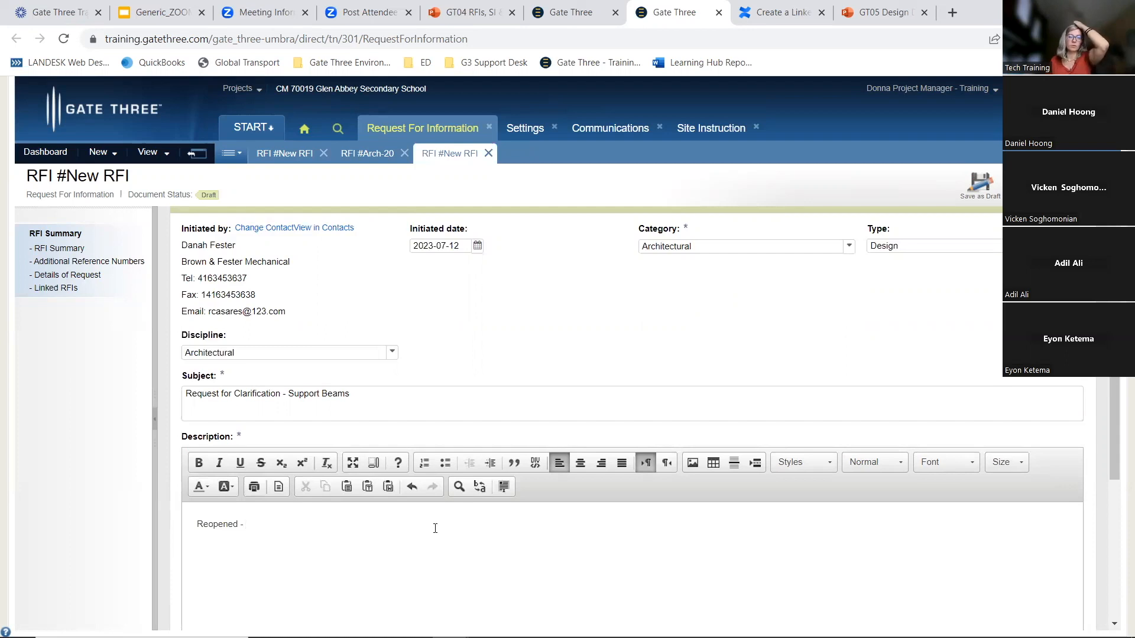
scroll(435, 528, "down", 3)
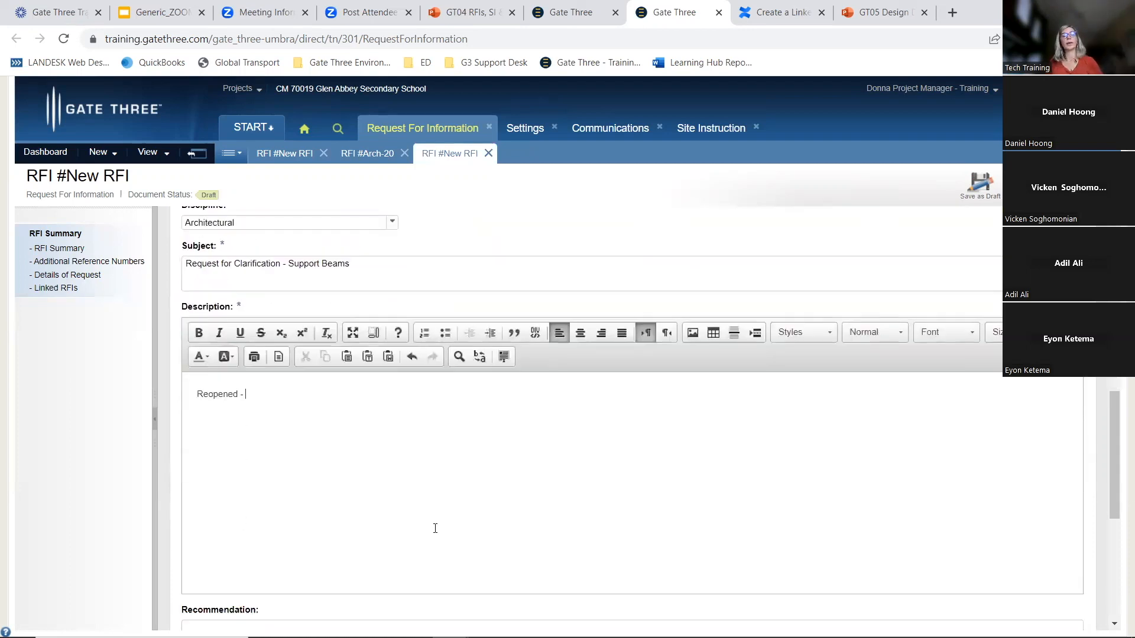
scroll(435, 527, "down", 5)
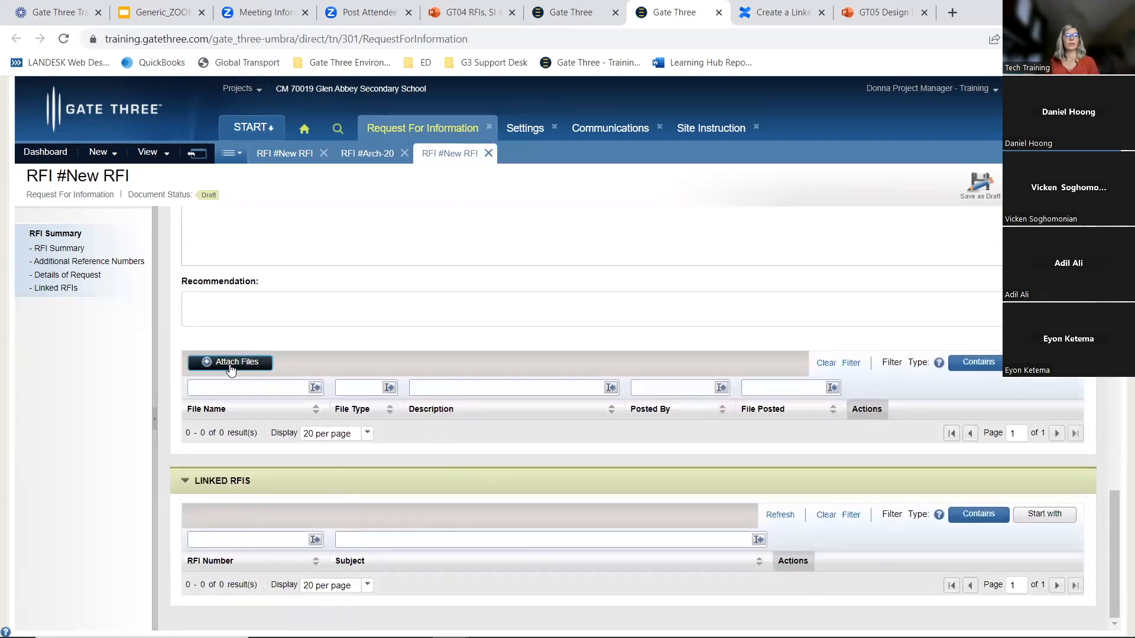
scroll(914, 357, "up", 15)
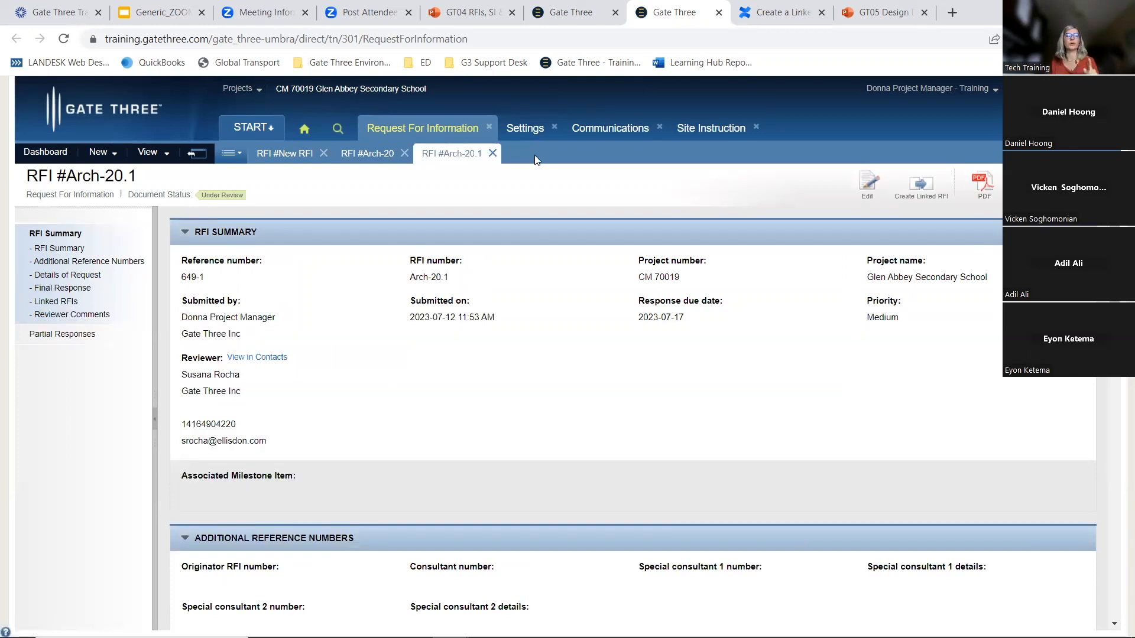
Filter the RFIs by Stage list and then the All RFIs list by RFI number arch-2
left_click(197, 156)
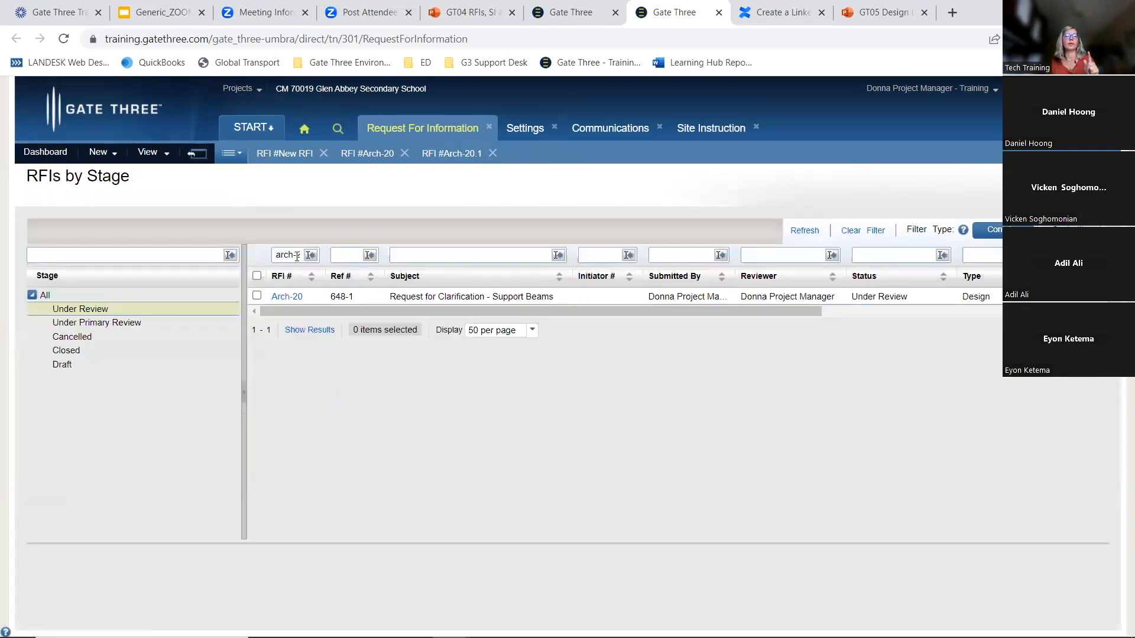
left_click(799, 233)
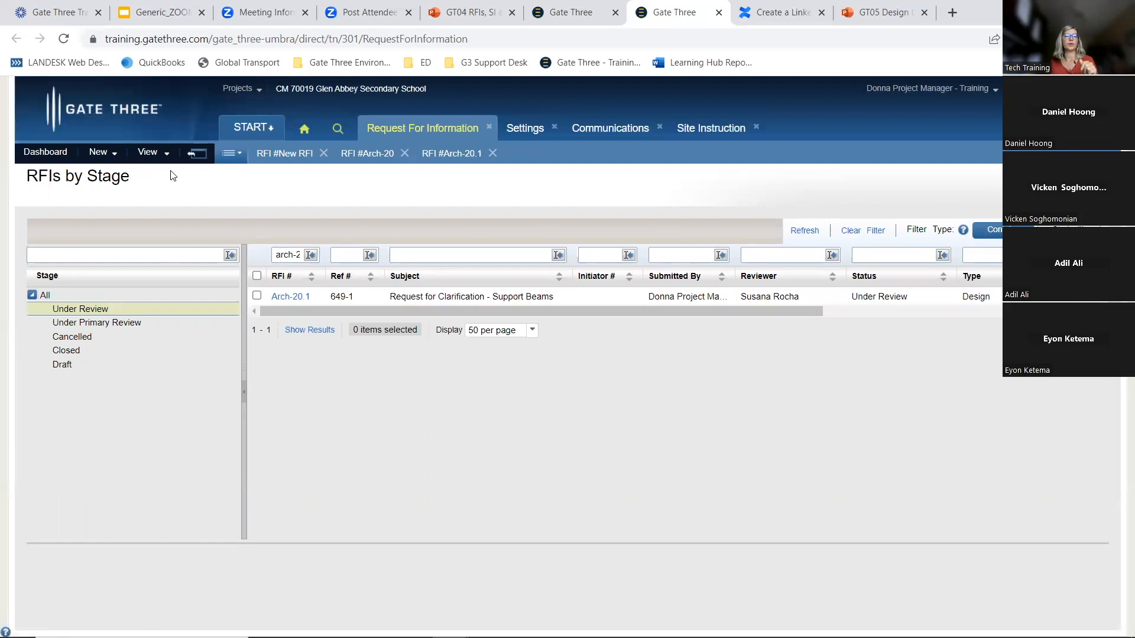
left_click(165, 154)
left_click(168, 238)
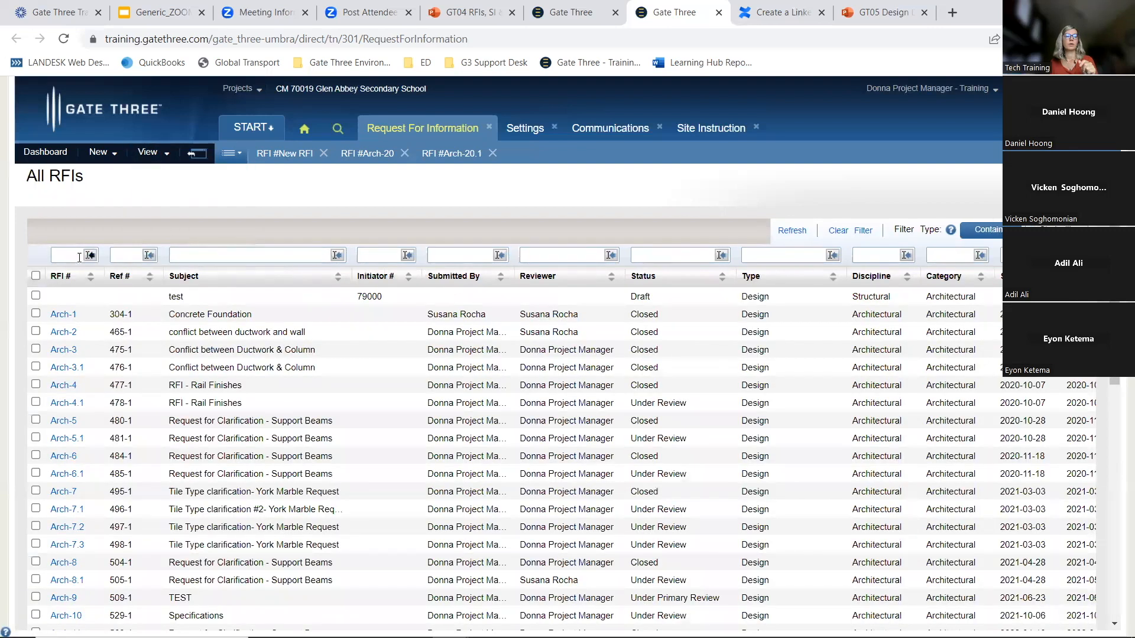
type("ar")
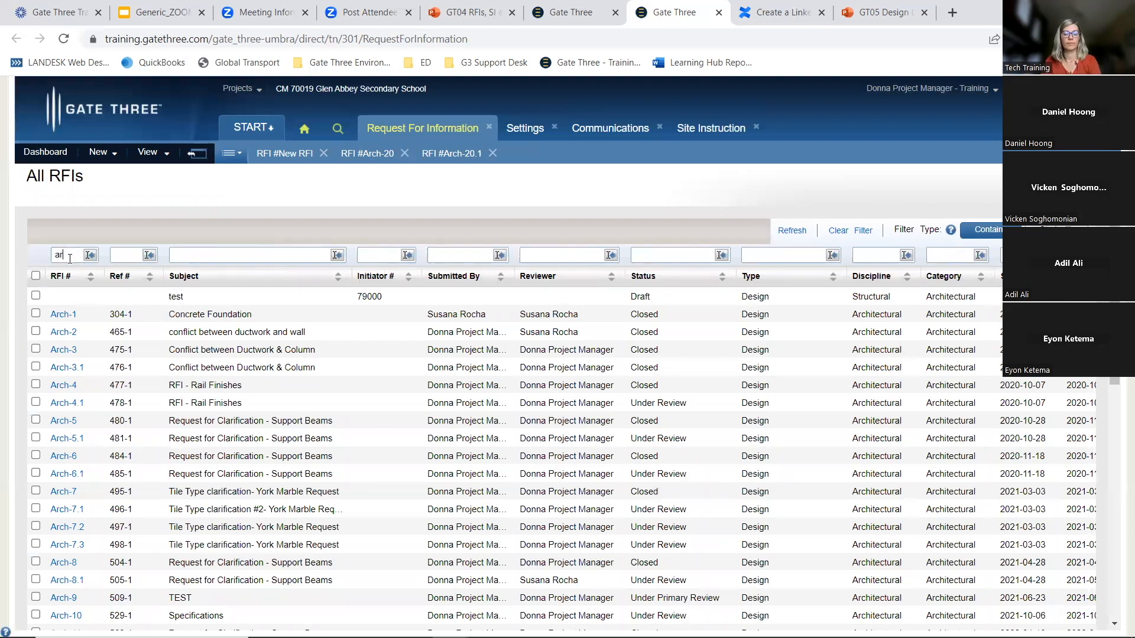
type("ch-2")
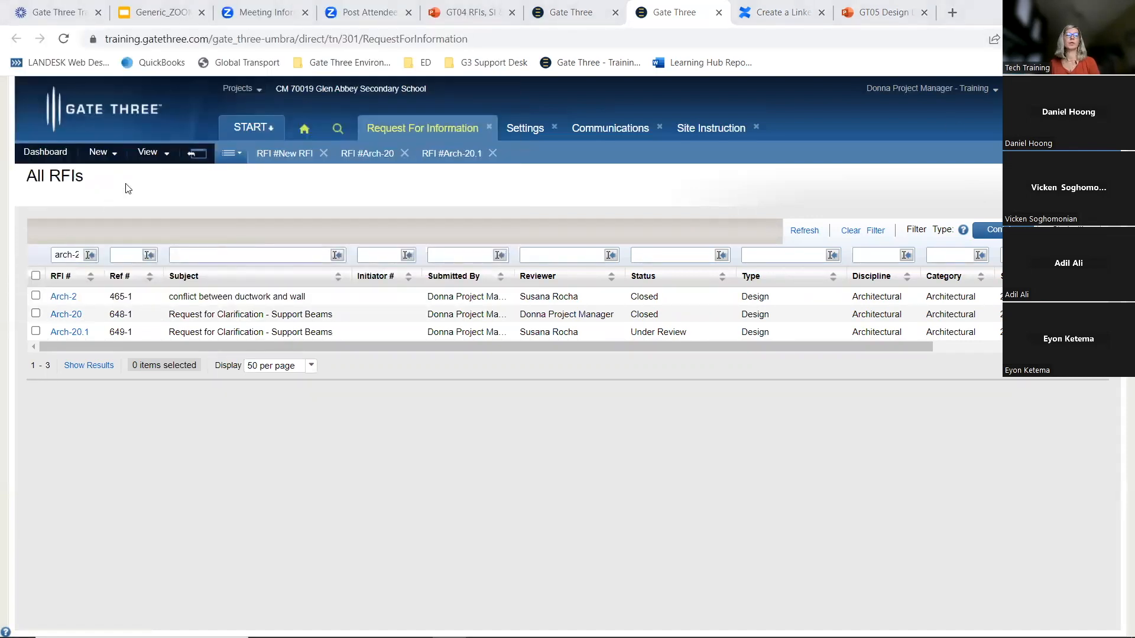
Open the new RFI module under Document Control for the Glen Abbey Secondary School project
left_click(567, 12)
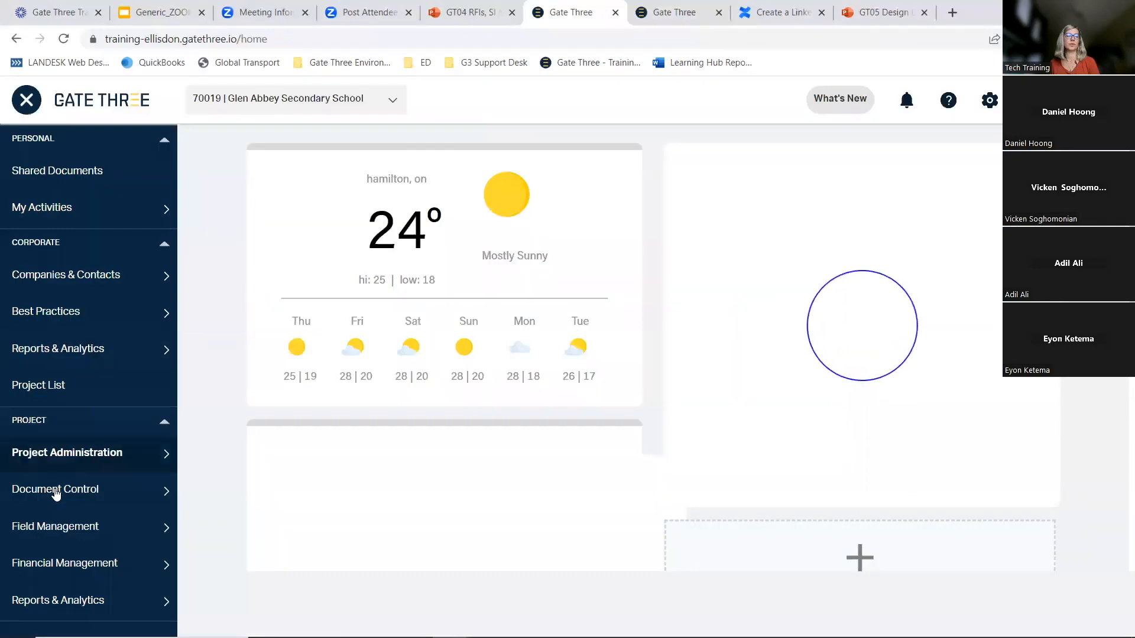
mouse_move(103, 467)
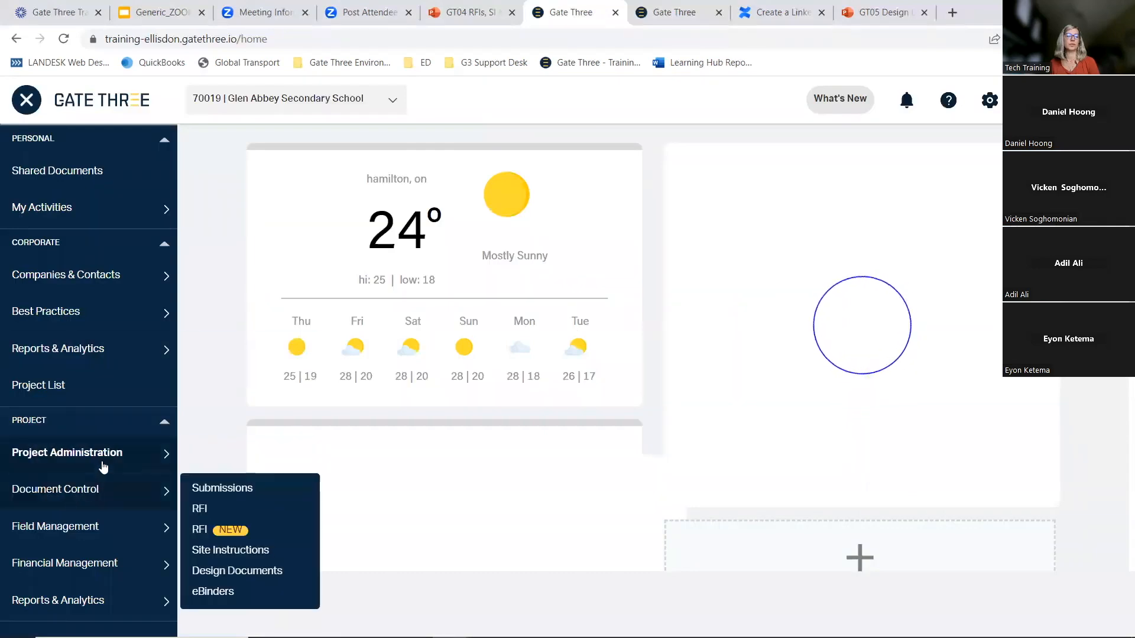
left_click(218, 529)
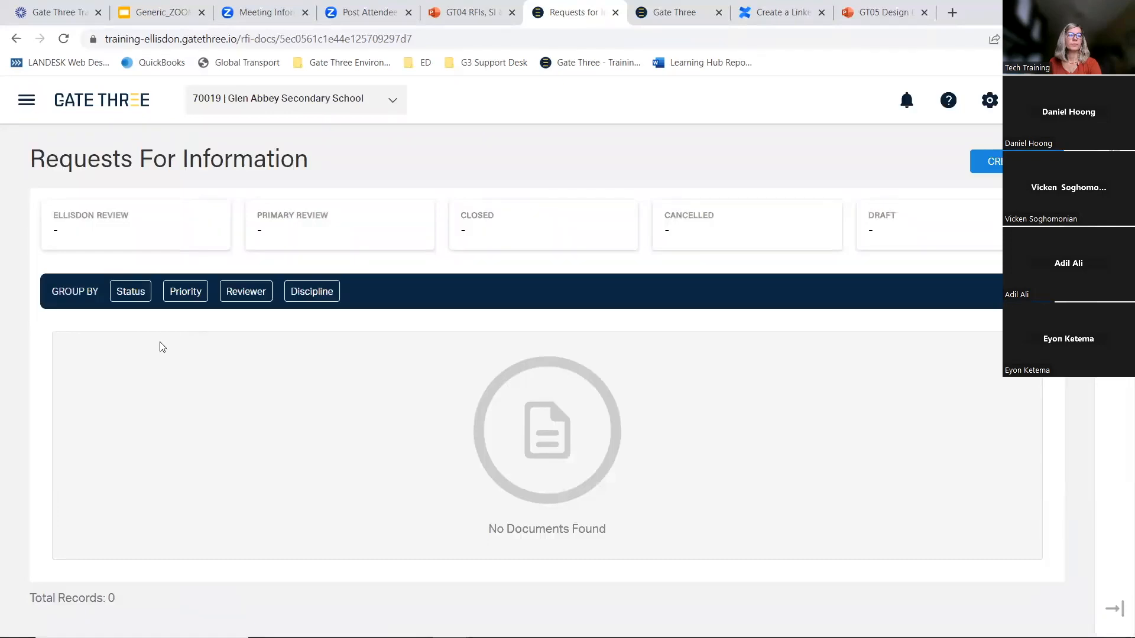
left_click(392, 102)
left_click(663, 165)
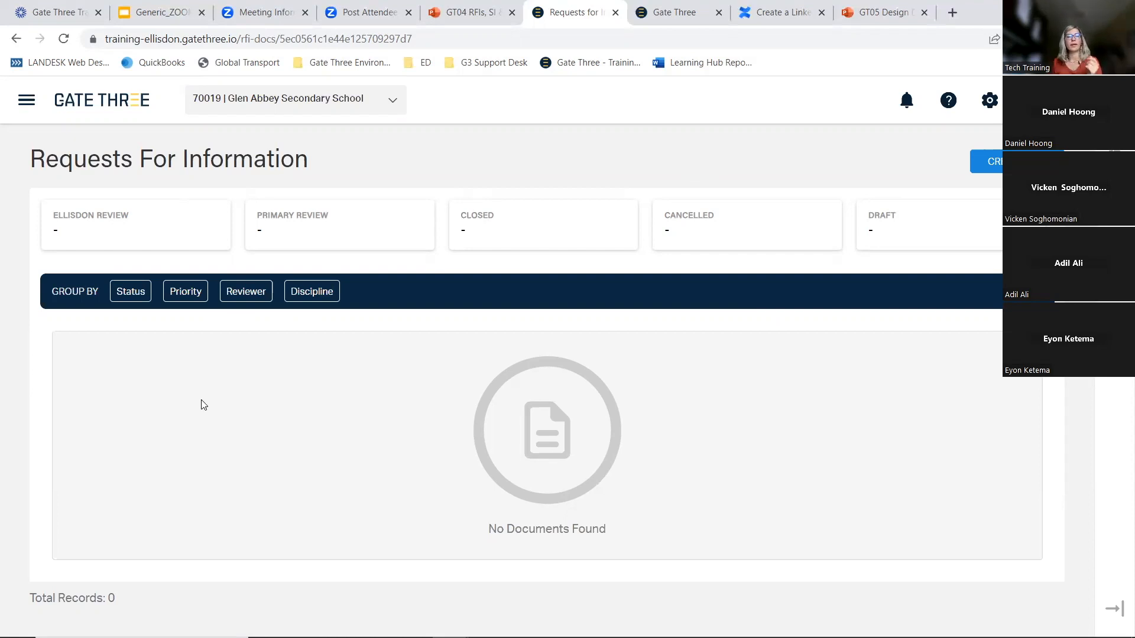
Page through the presentation slides to the Training Resources slide
left_click(461, 12)
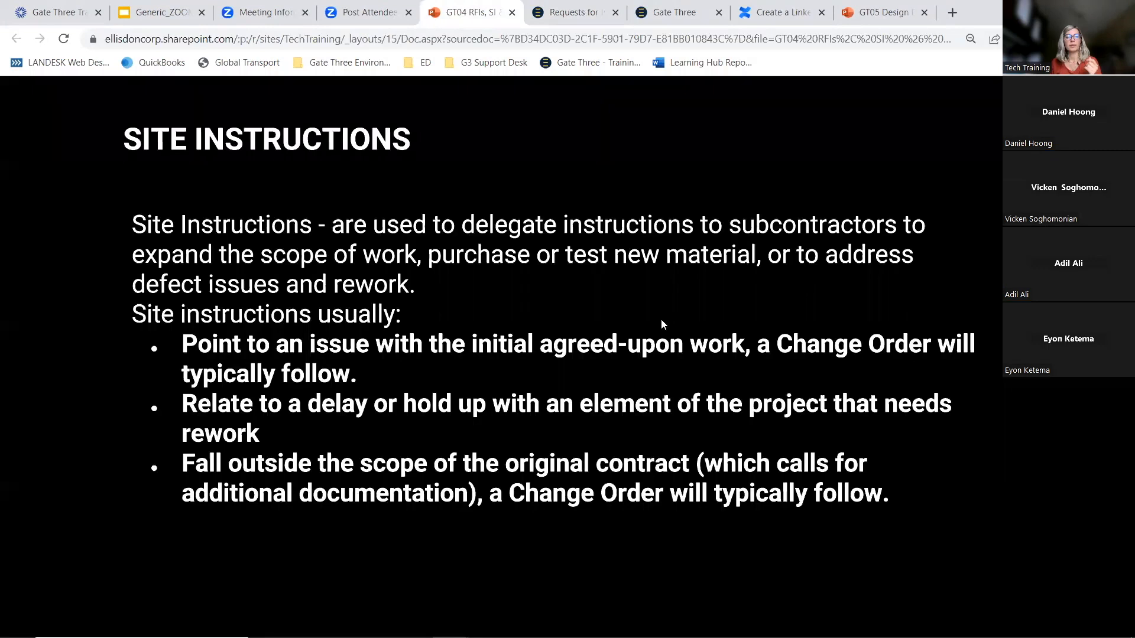
left_click(776, 290)
key("Left")
key("Left")
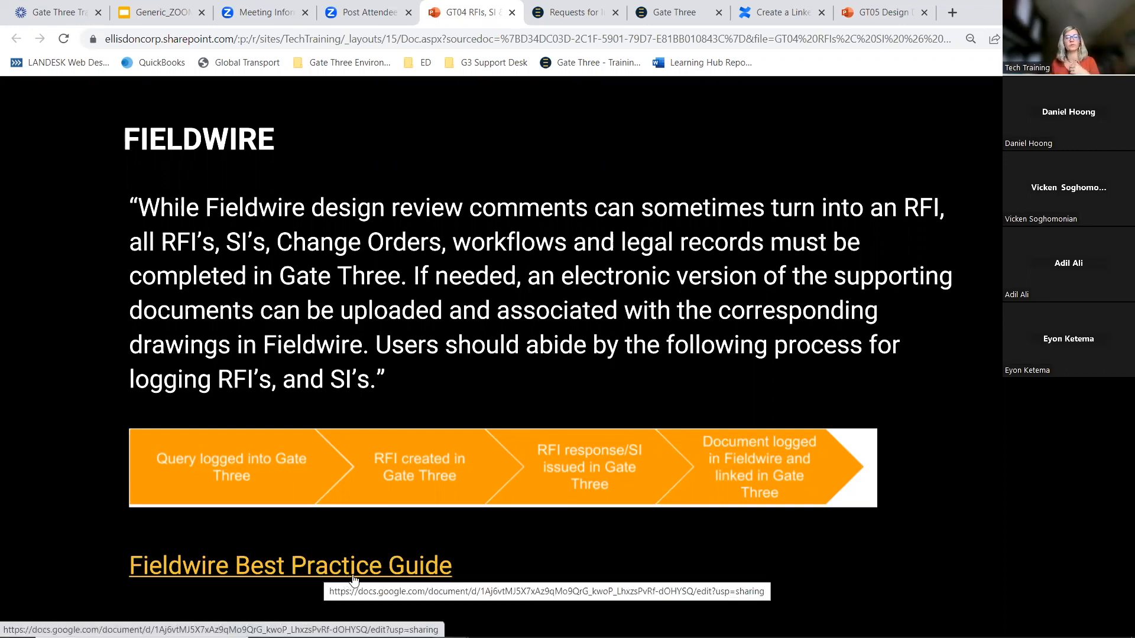
key("Right")
key("Right")
key("Right")
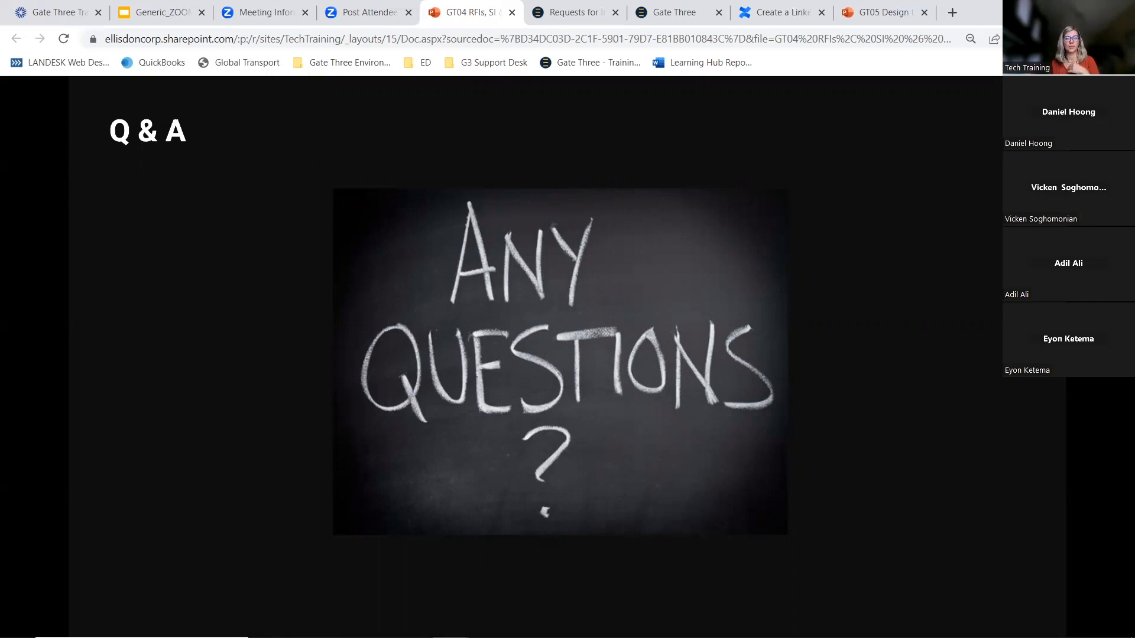
key("Right")
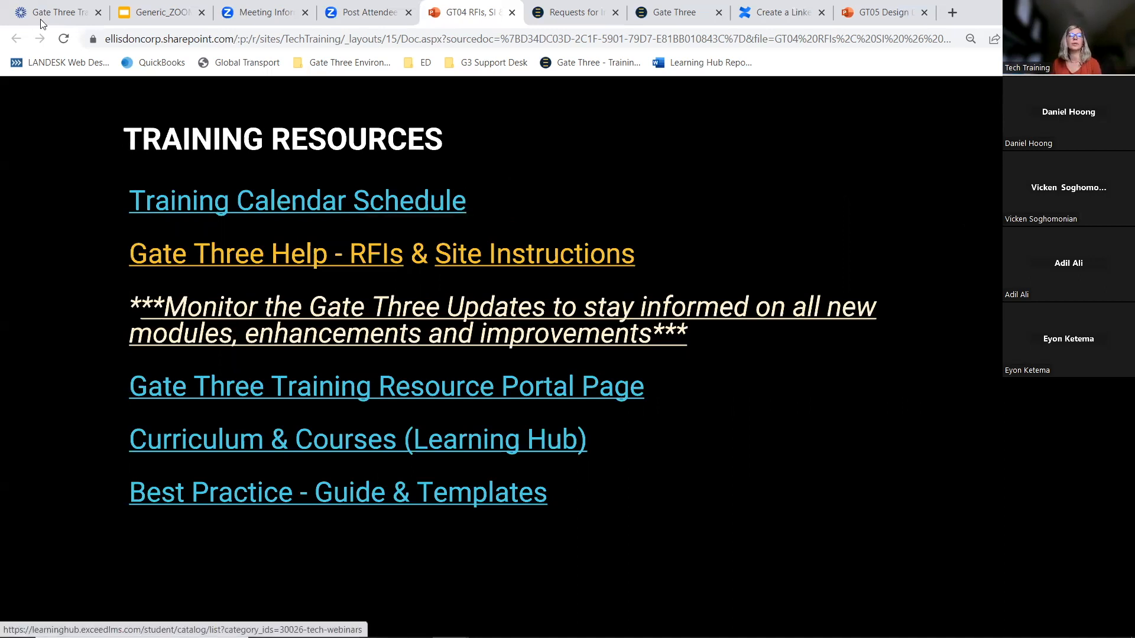
Open the Learning Hub from the company portal home page
left_click(59, 15)
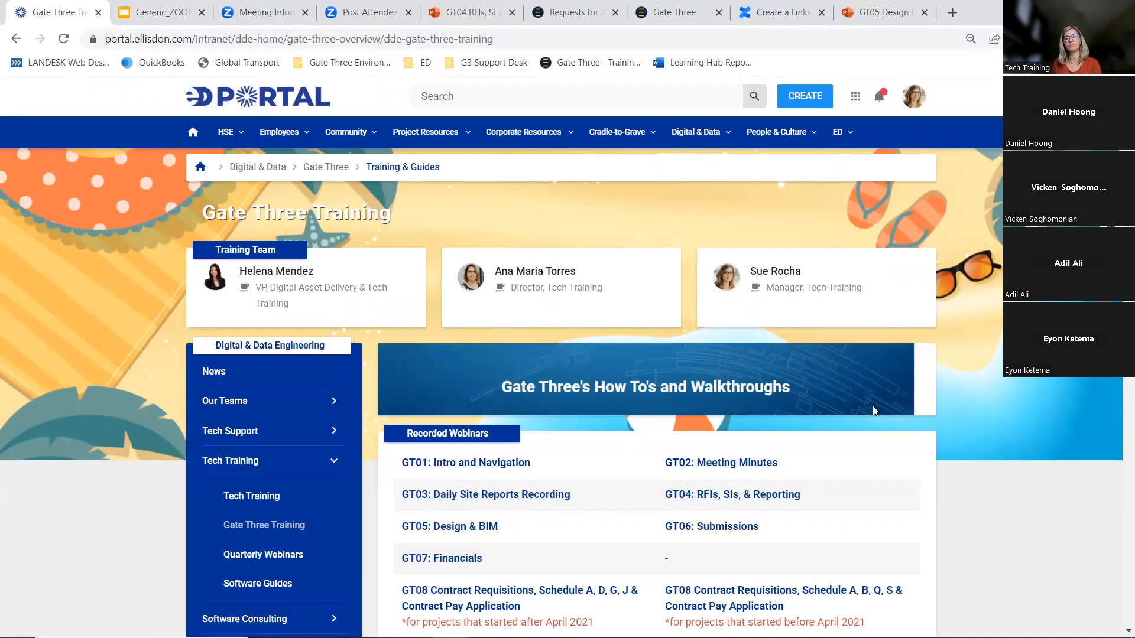
left_click(824, 402)
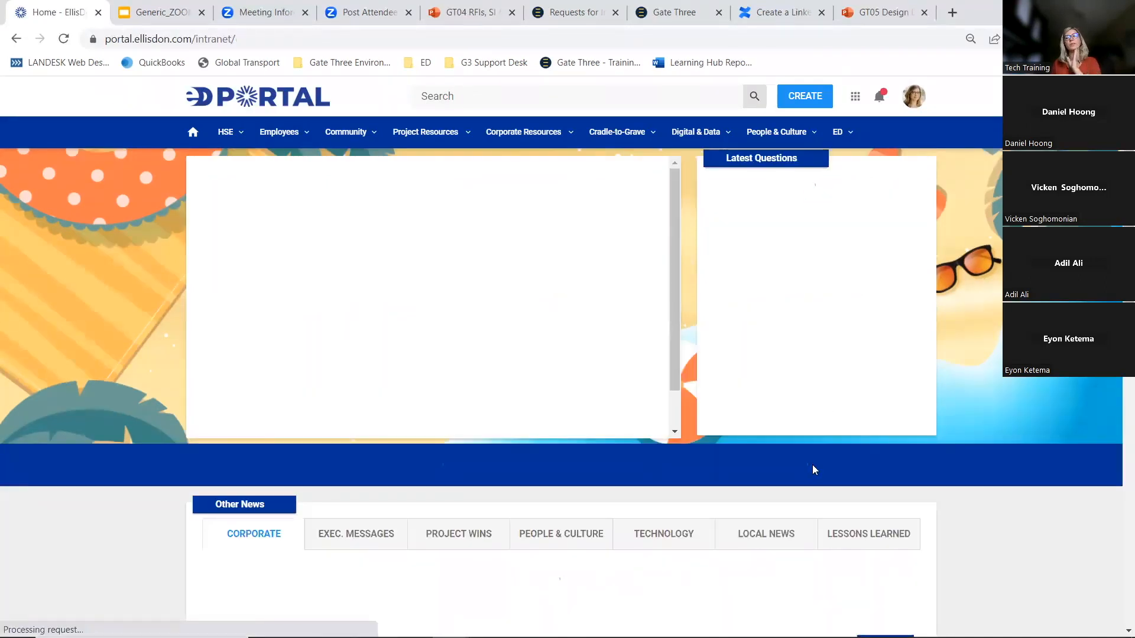
left_click(849, 535)
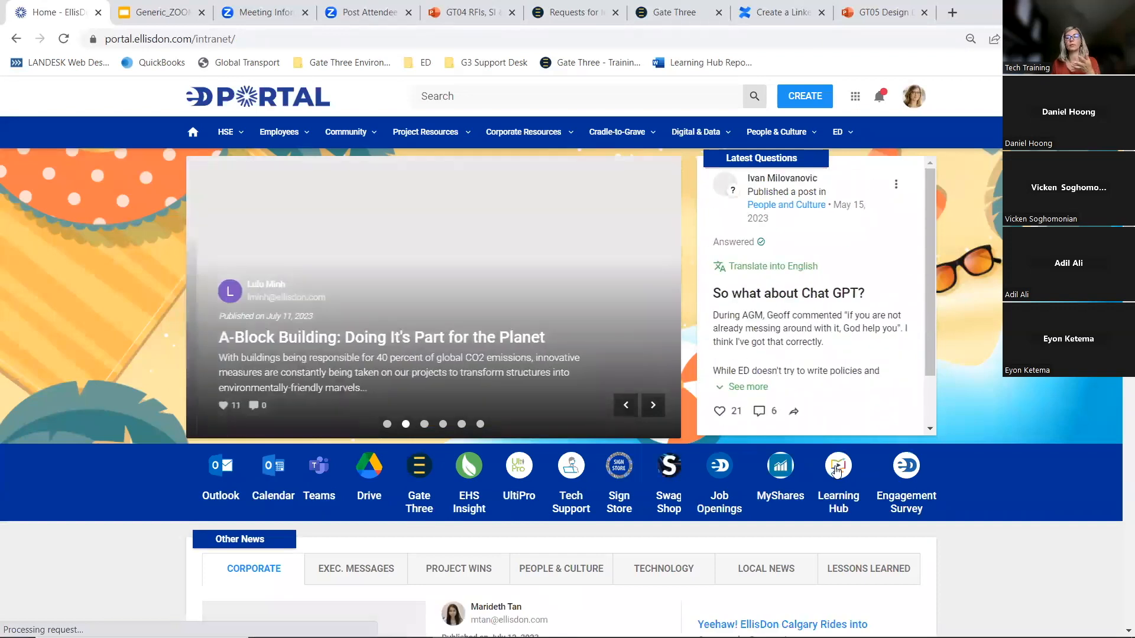
left_click(838, 467)
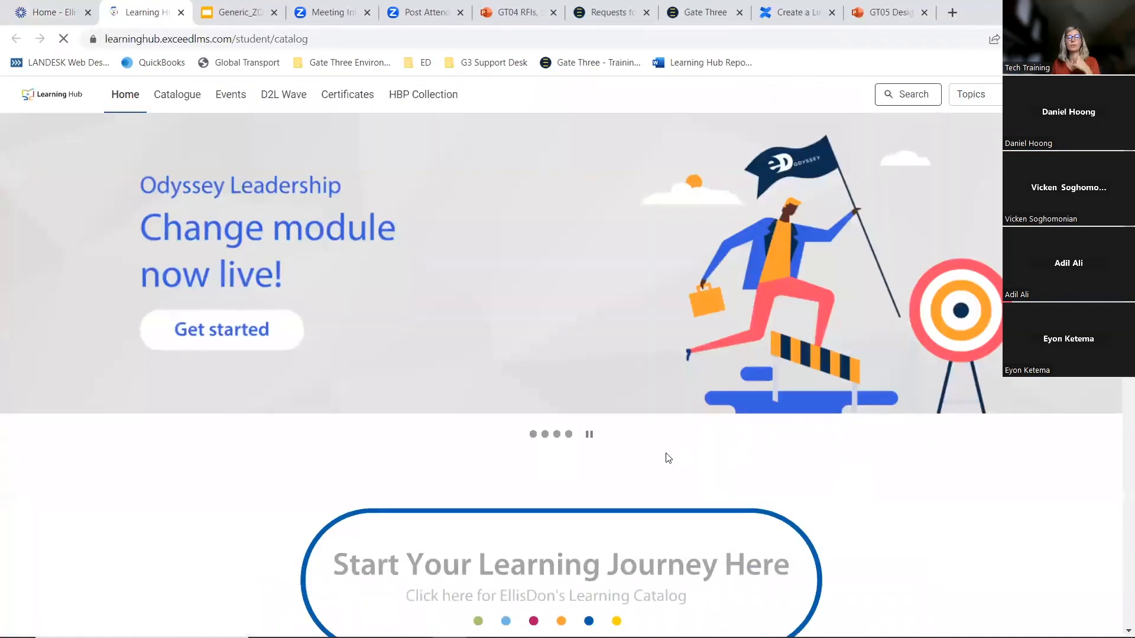
Scroll through the Learning Hub home page's requirements, courses and live events
scroll(664, 456, "down", 7)
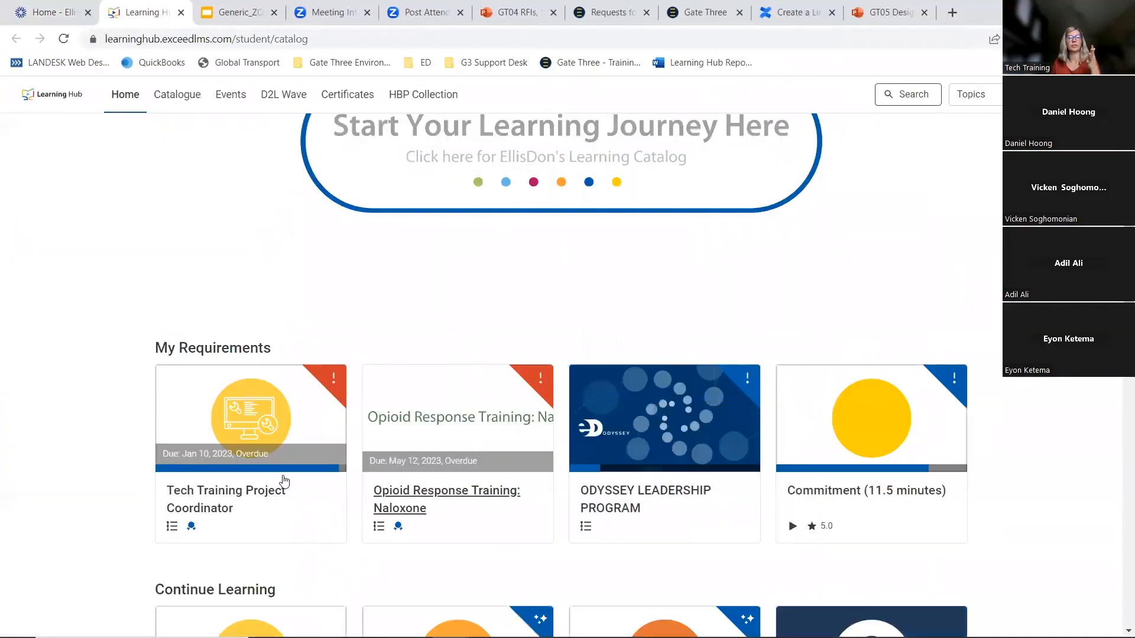
scroll(444, 429, "down", 3)
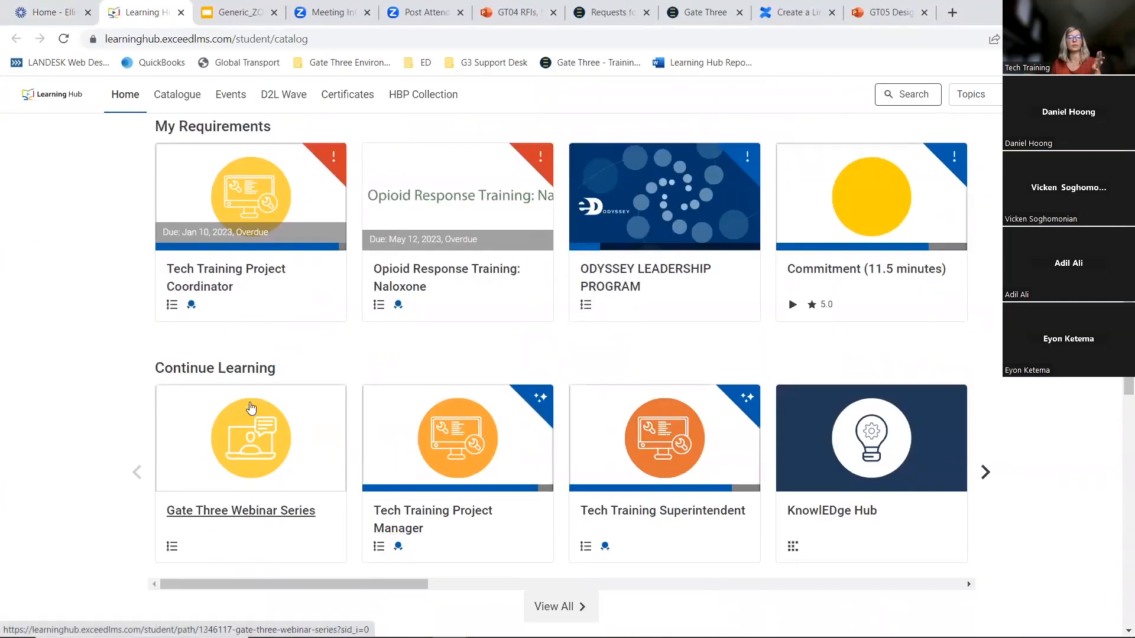
scroll(314, 413, "down", 5)
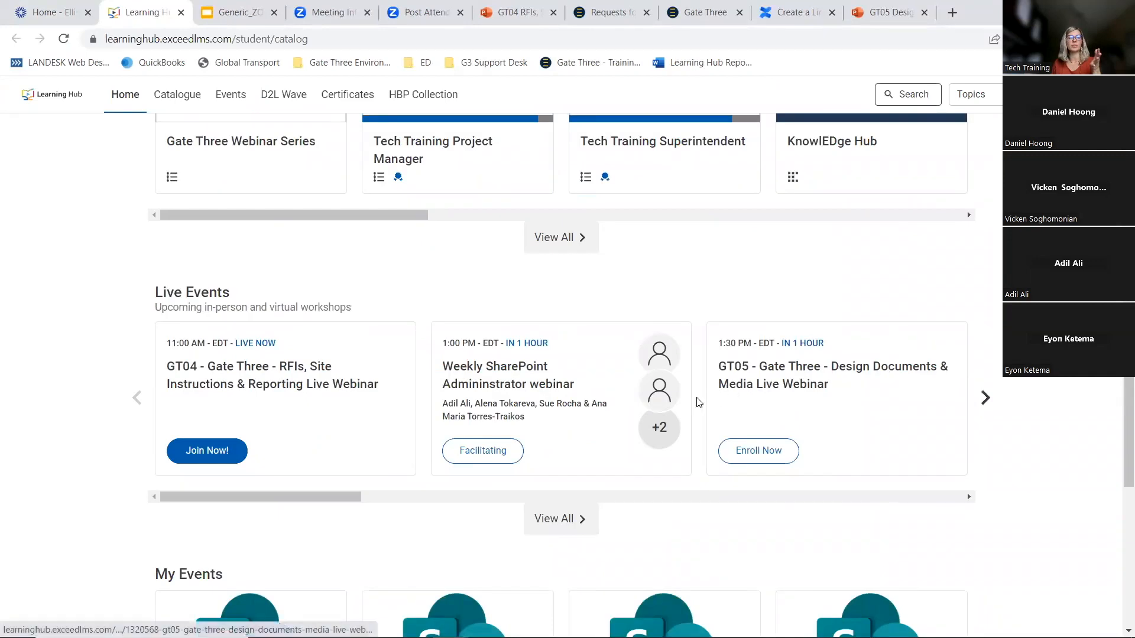
scroll(695, 398, "up", 10)
scroll(594, 461, "up", 3)
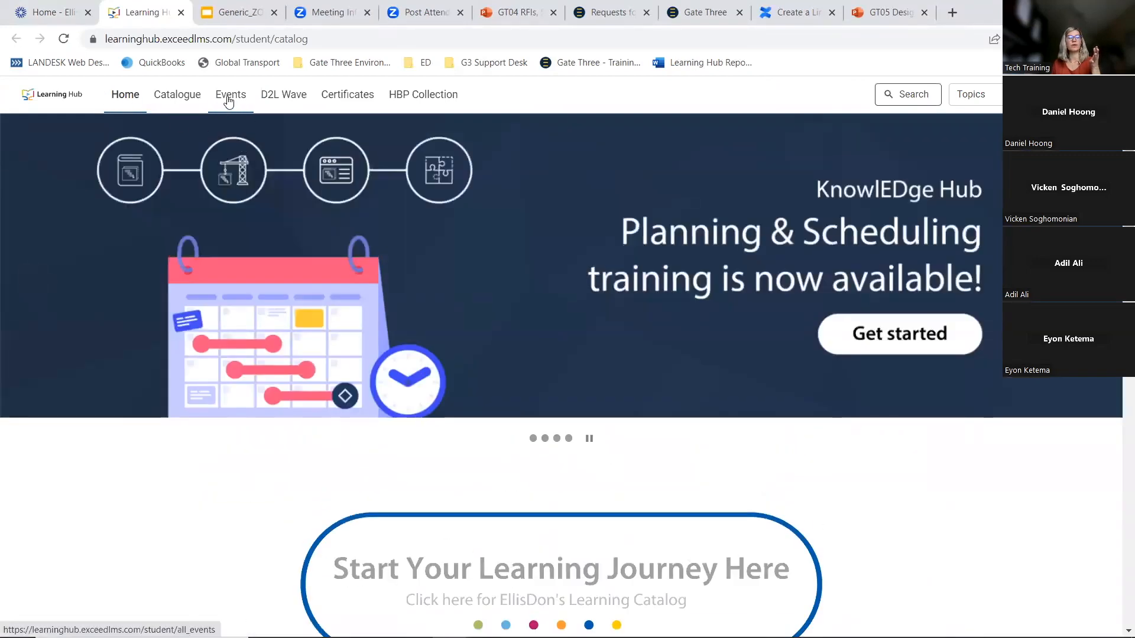
Browse the Learning Hub catalogue into Tech Training and then the Tech Webinars topic
left_click(502, 565)
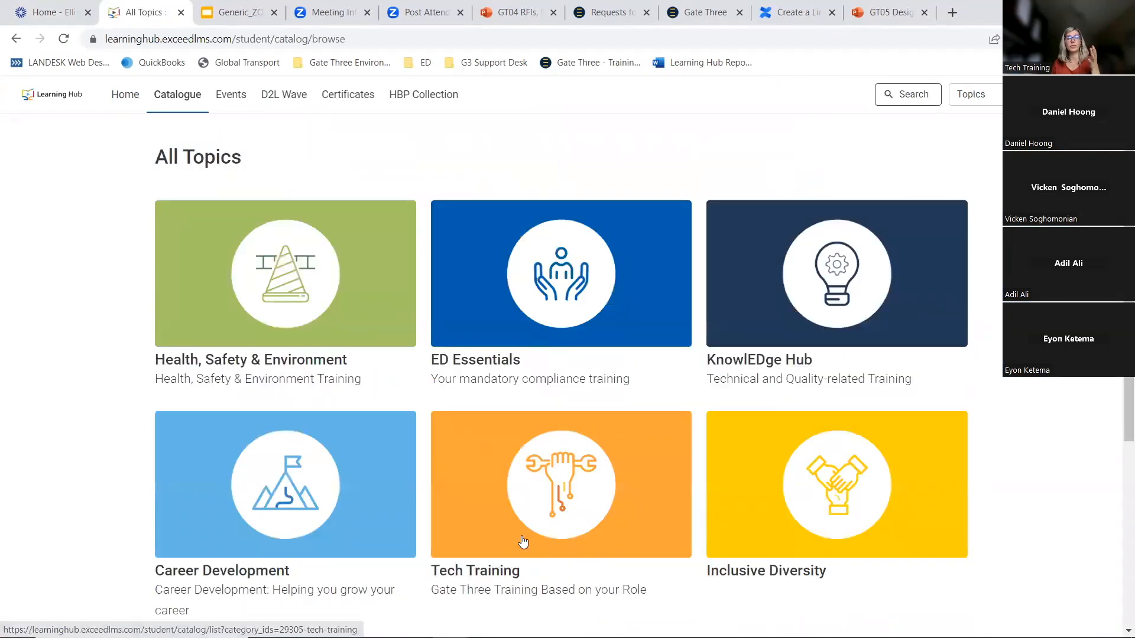
left_click(476, 573)
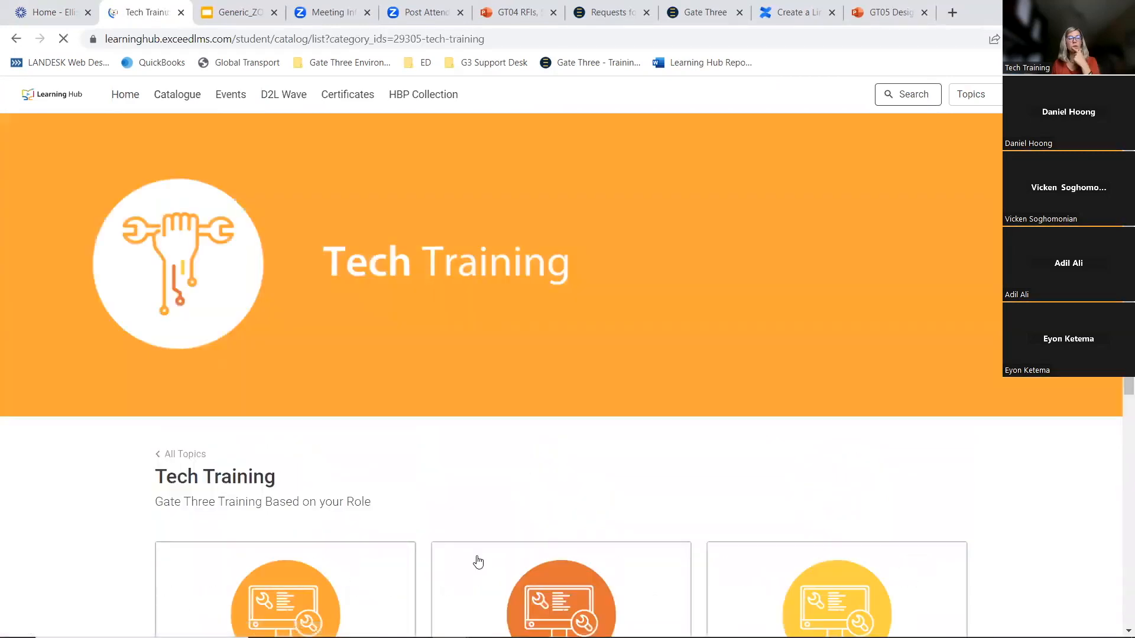
scroll(355, 413, "down", 3)
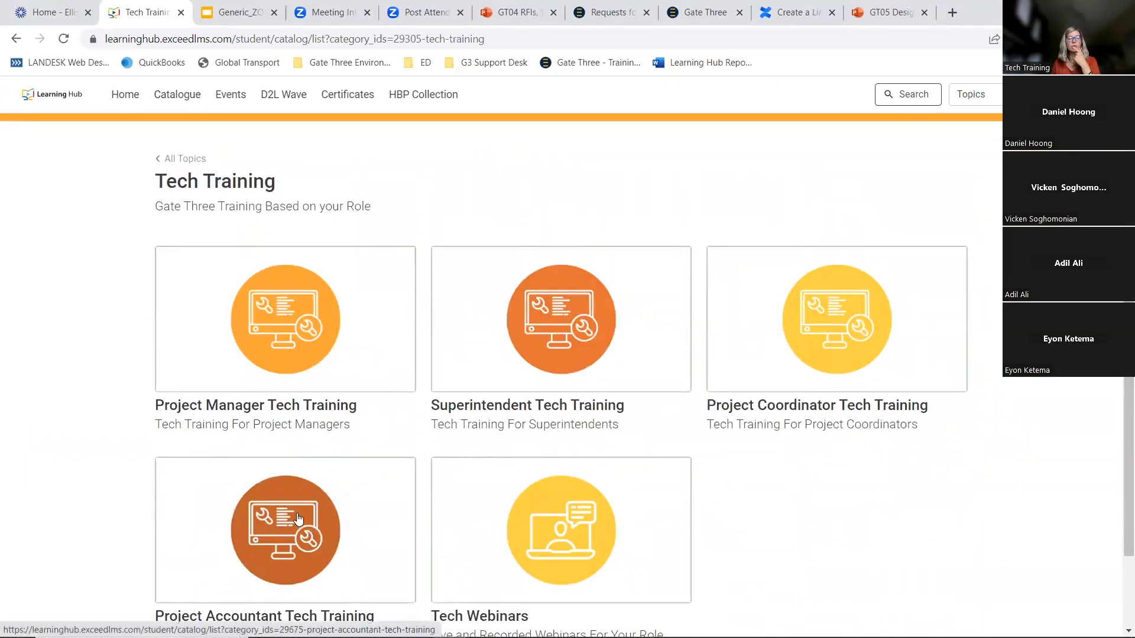
scroll(417, 440, "down", 2)
scroll(417, 440, "down", 1)
left_click(490, 493)
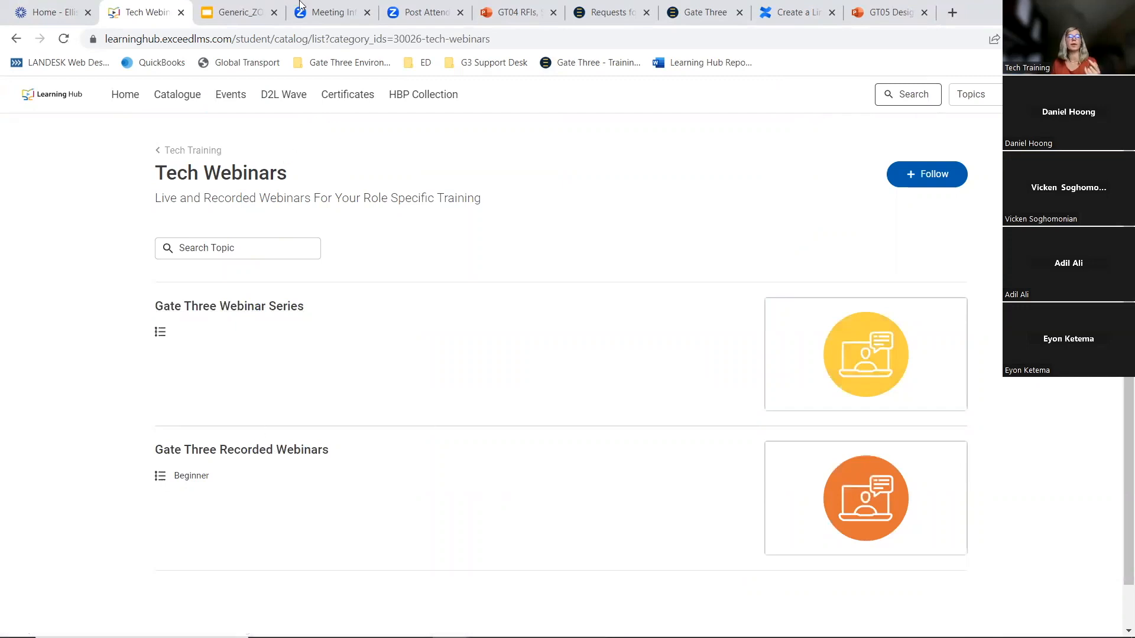
Open the Gate Three Training & Guides page on the company portal
left_click(503, 14)
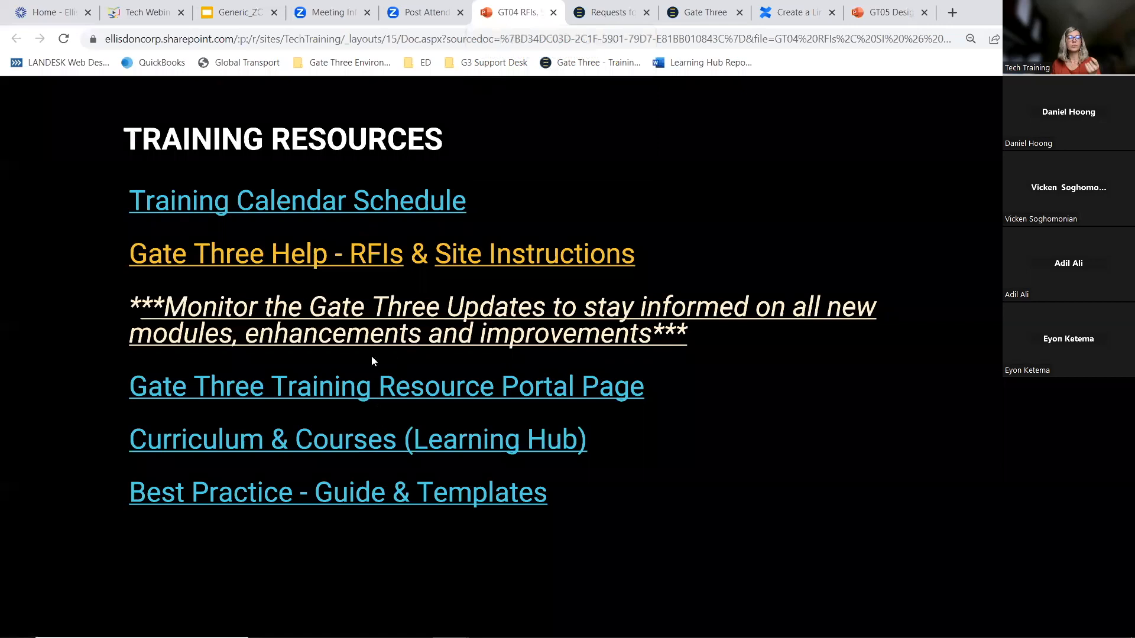
left_click(47, 14)
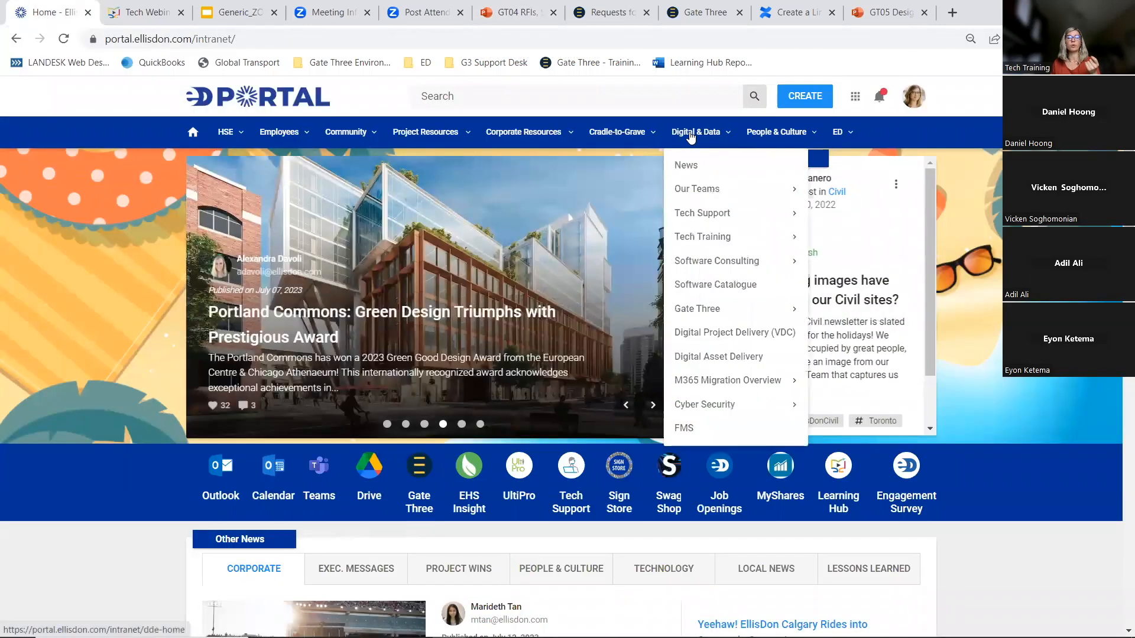
mouse_move(717, 313)
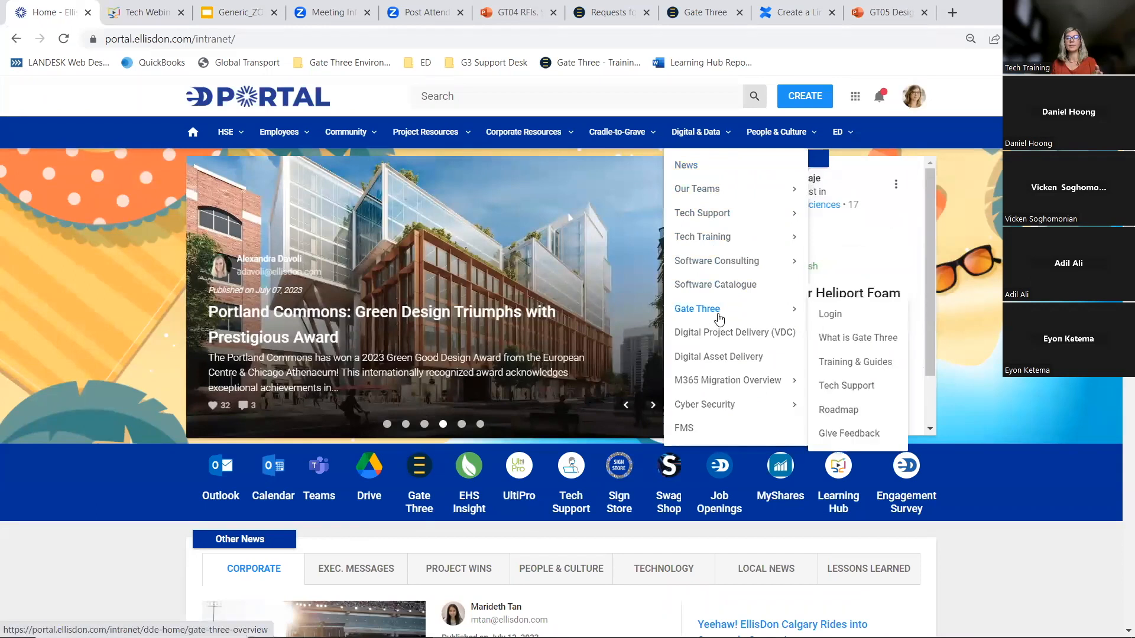
left_click(863, 363)
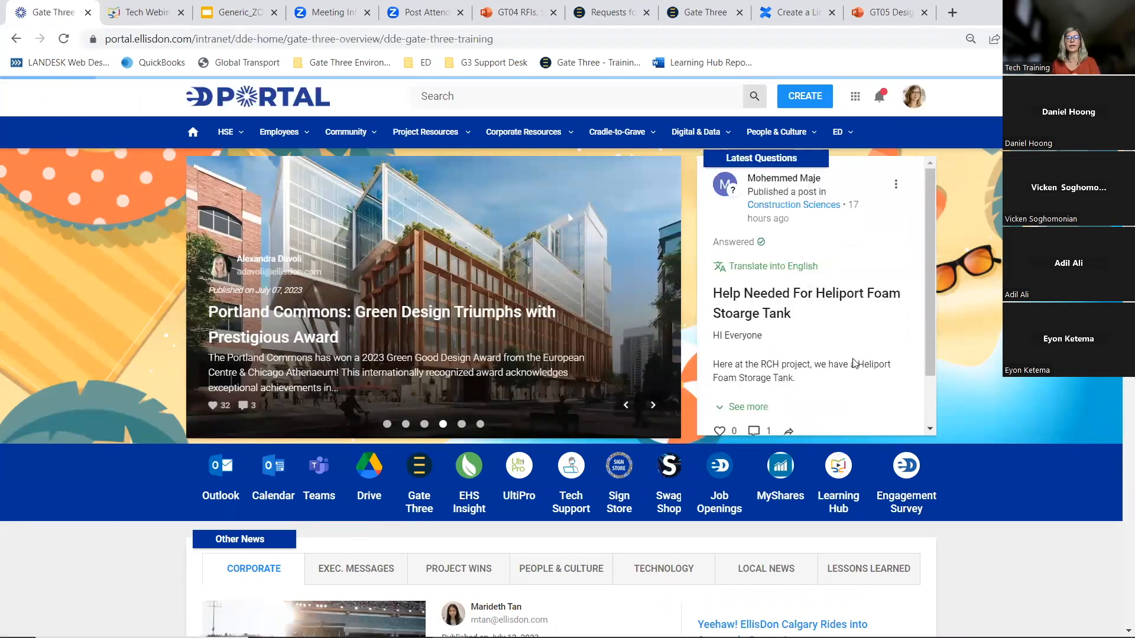
Review the recorded webinars and Practice Environment sections of the Gate Three training page
scroll(650, 384, "down", 5)
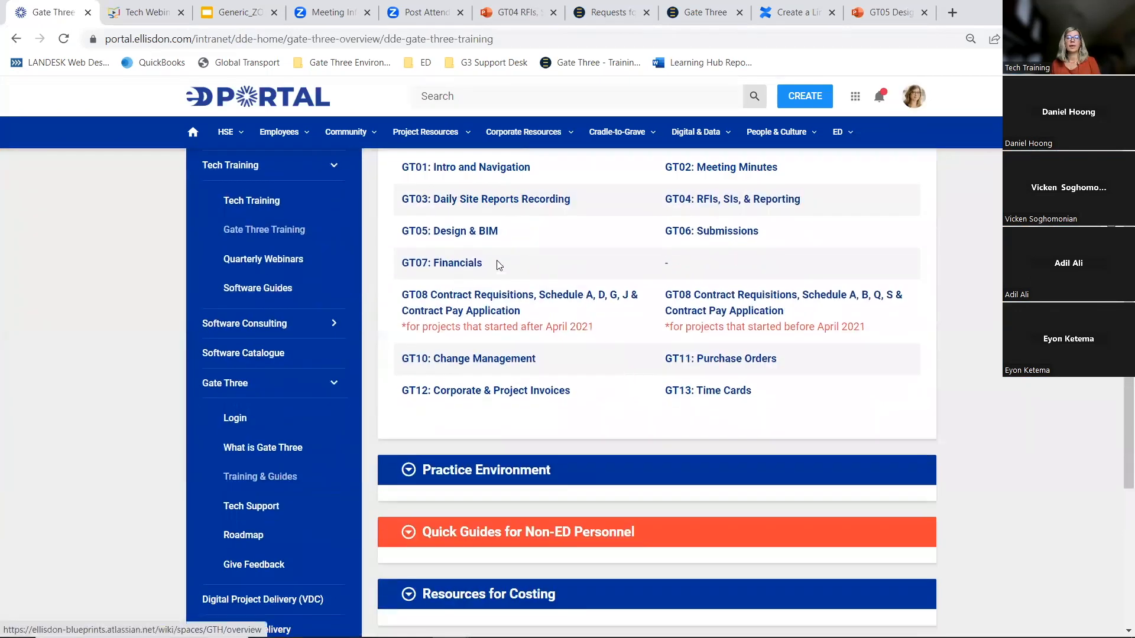
scroll(481, 290, "up", 5)
scroll(507, 213, "down", 6)
scroll(502, 249, "up", 3)
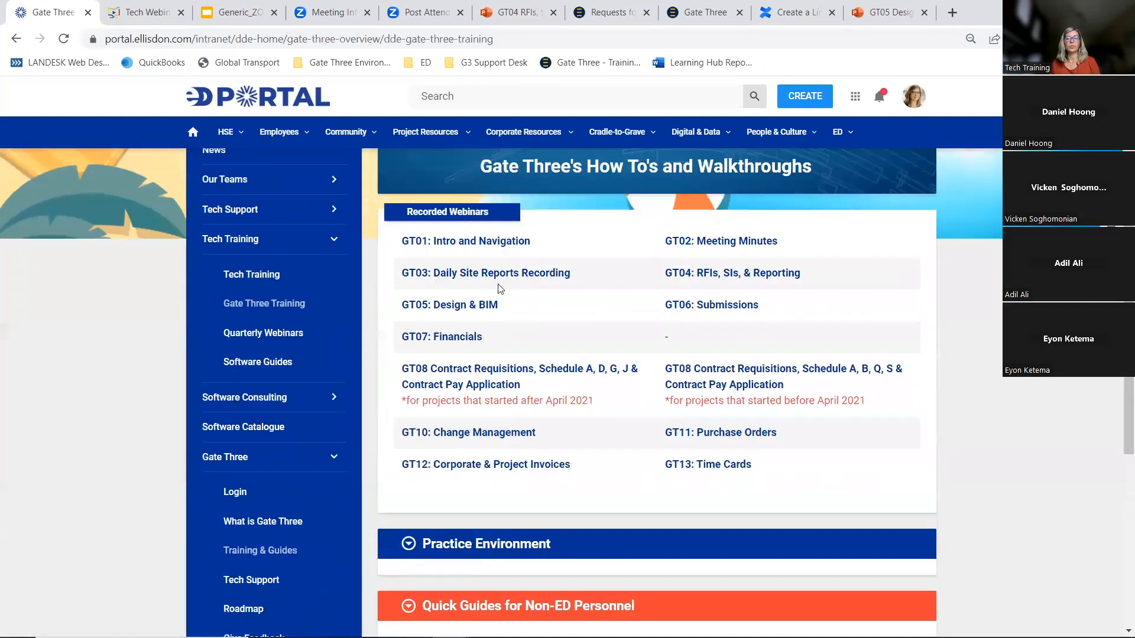
scroll(473, 307, "down", 3)
left_click(418, 396)
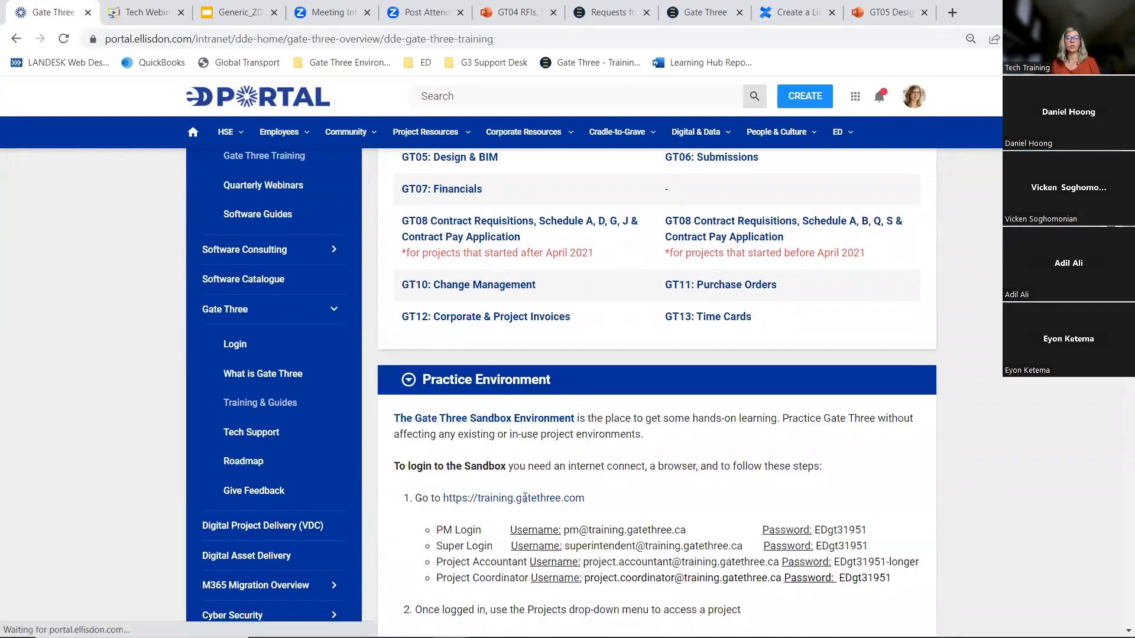
scroll(523, 505, "down", 1)
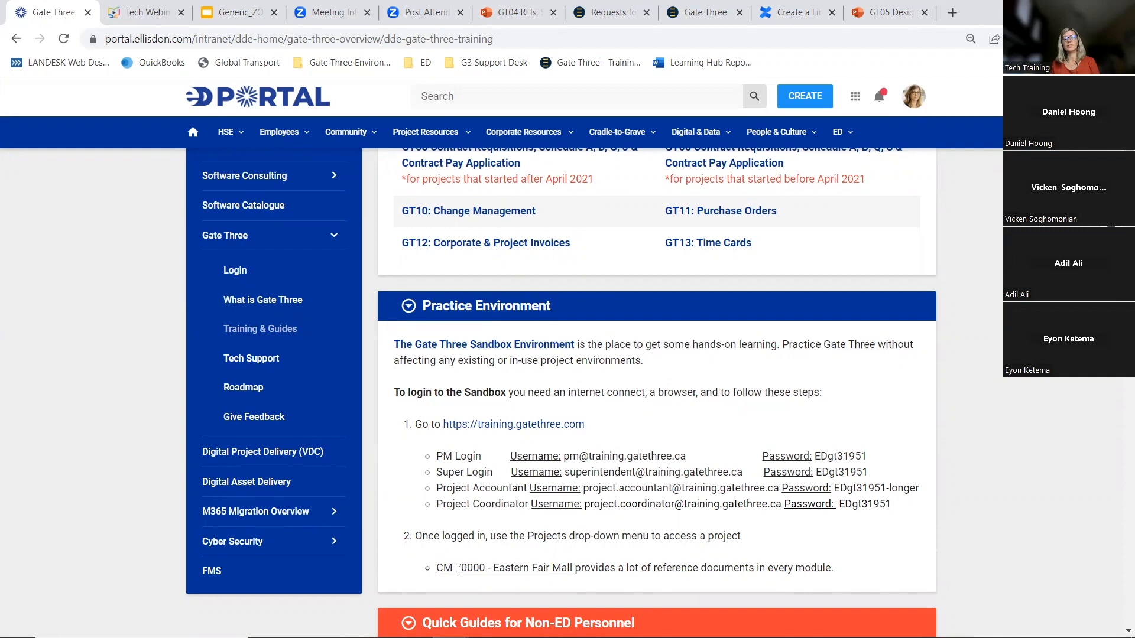
left_click_drag(455, 569, 570, 569)
left_click(511, 13)
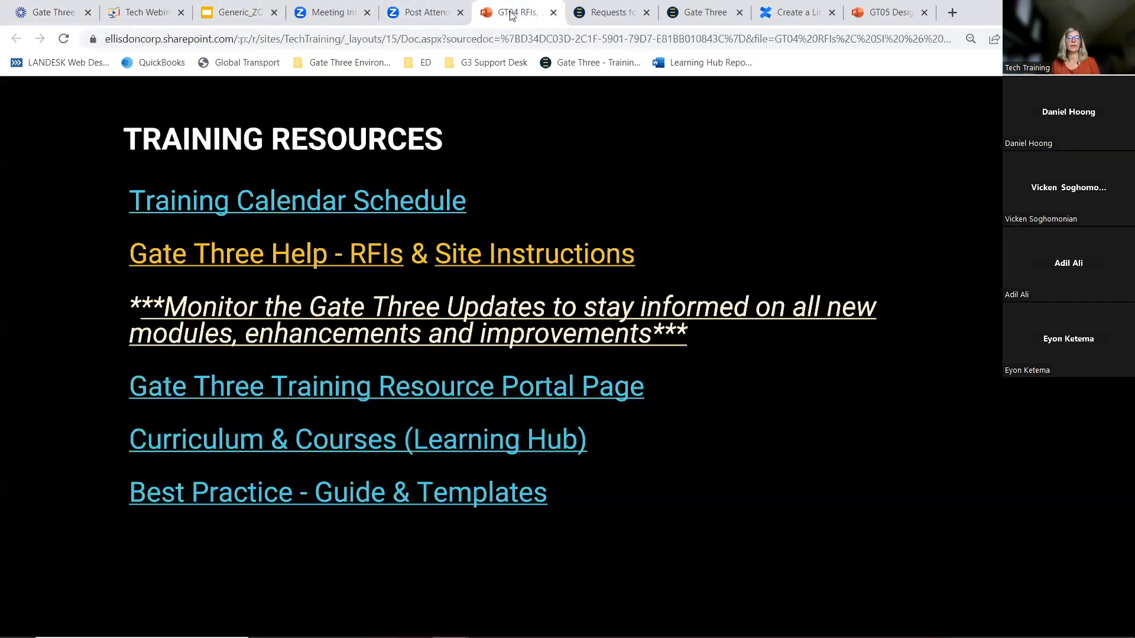